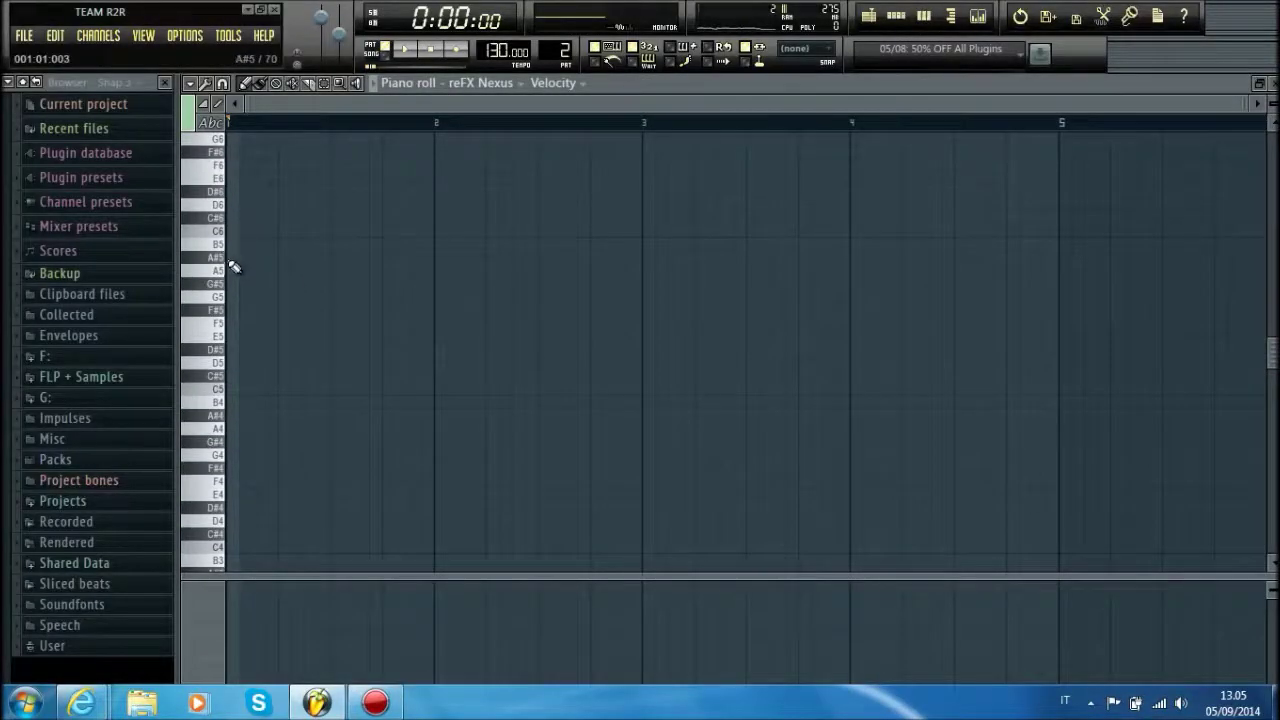
- Enter four evenly spaced half-beat notes per bar: A#5 in bar 1, C#6 in bar 2, F#5 in bar 3 and G#5 in bar 4
click(445, 218)
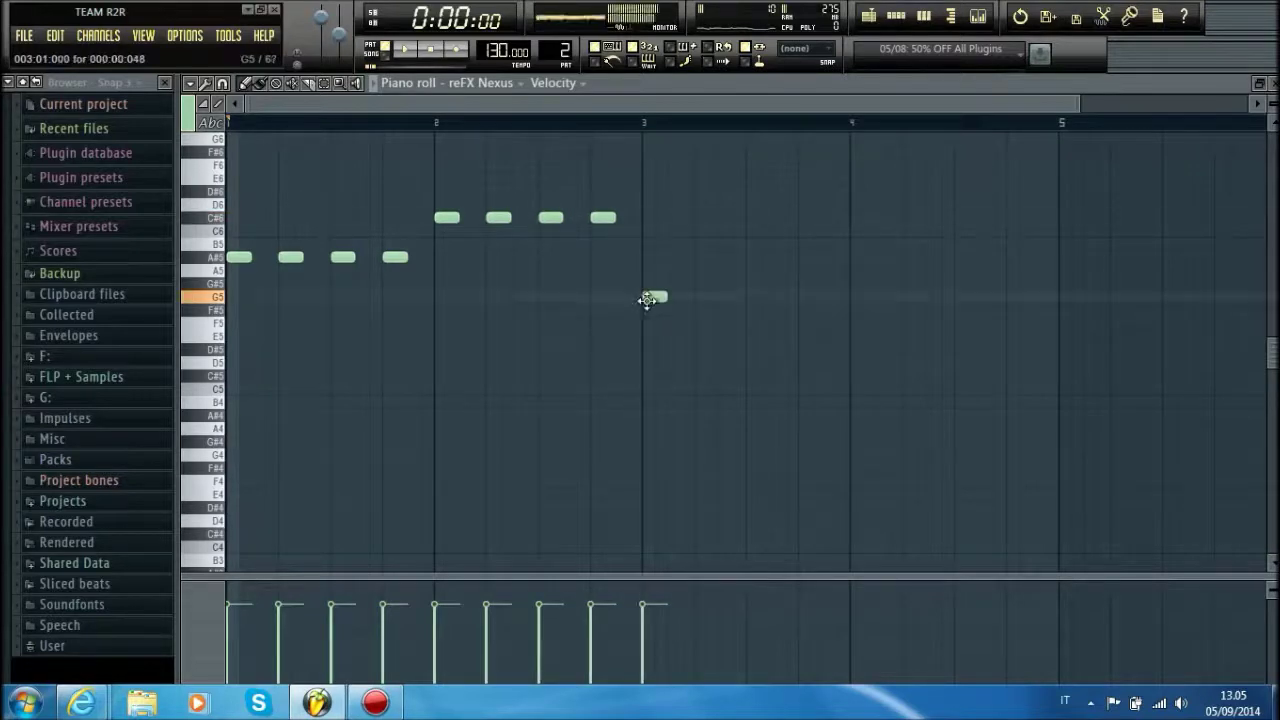
key(space)
click(705, 310)
click(759, 310)
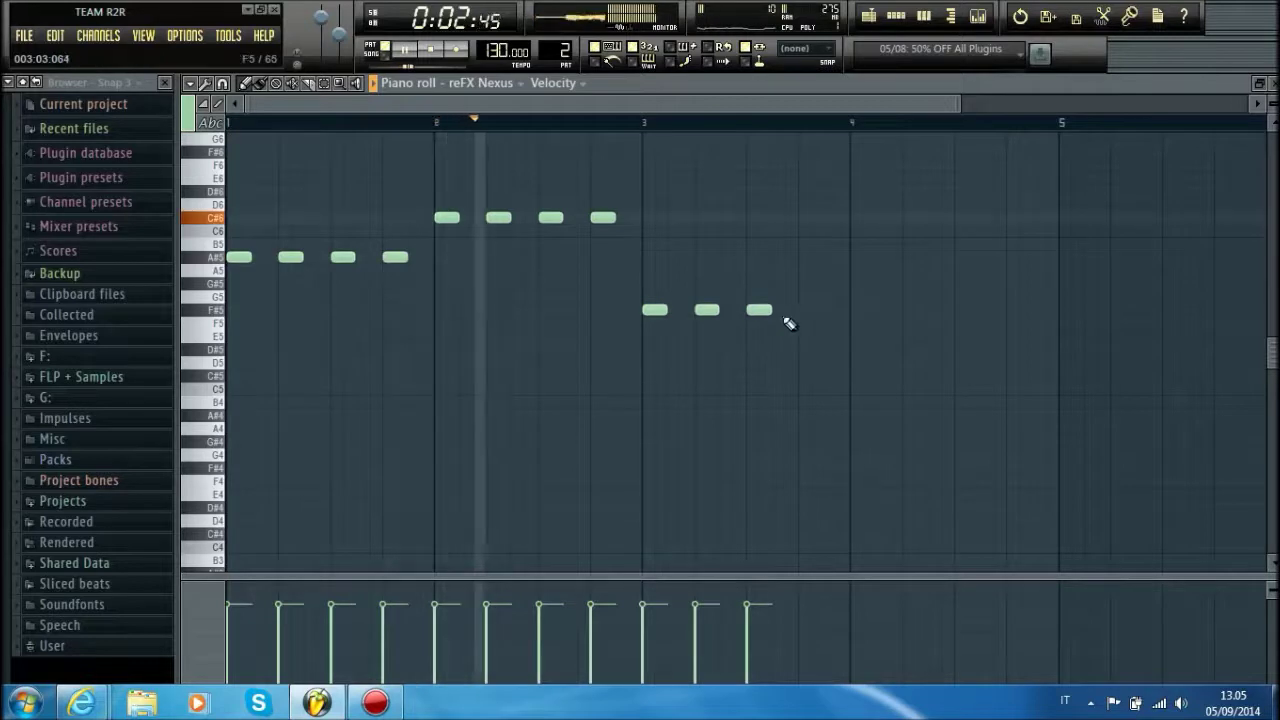
click(806, 312)
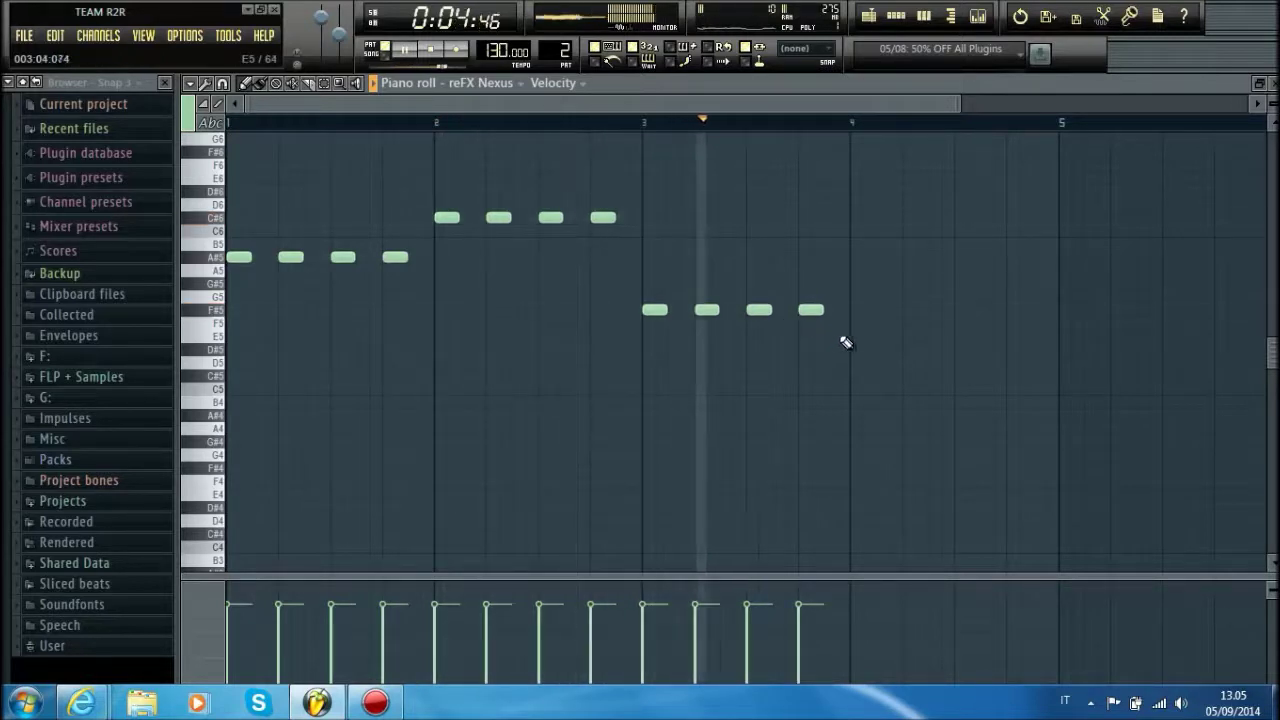
click(862, 270)
key(space)
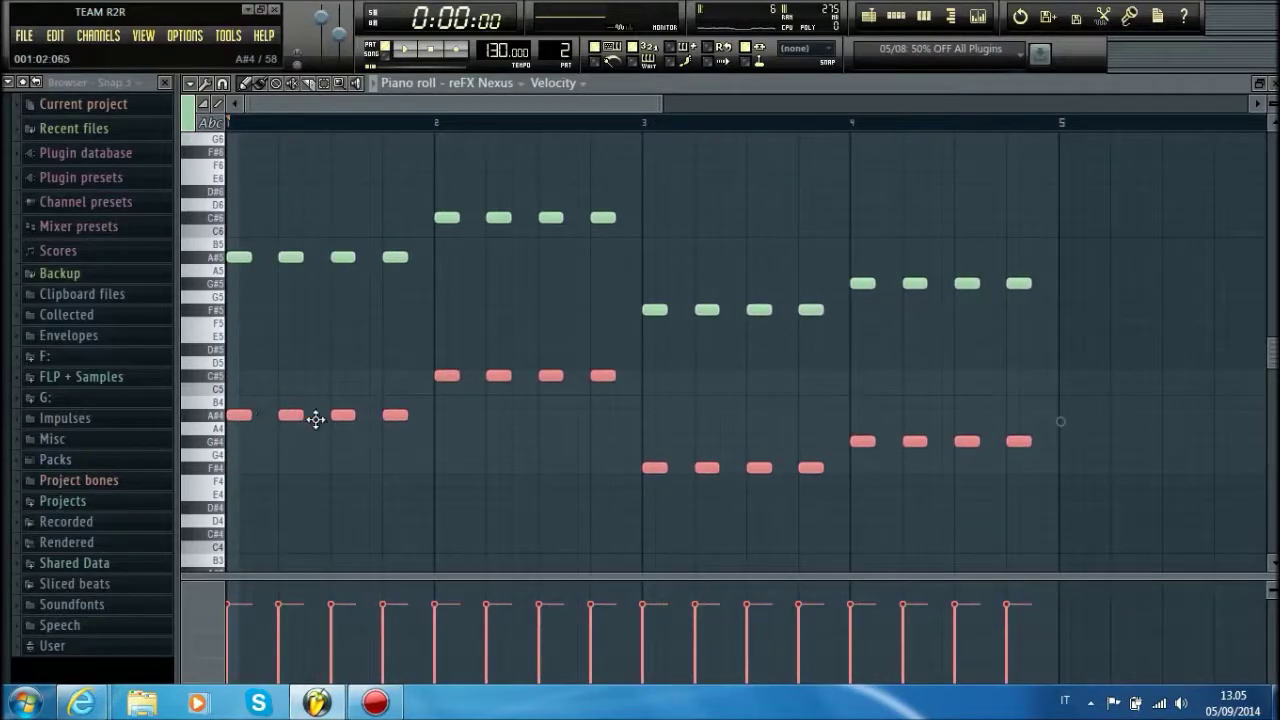
- Shift the selected octave-lower copy of the melody half a beat later so its notes fall between the upper notes, and play it
mouse_move(396, 417)
mouse_down()
mouse_move(429, 420)
mouse_move(418, 426)
mouse_up()
key(space)
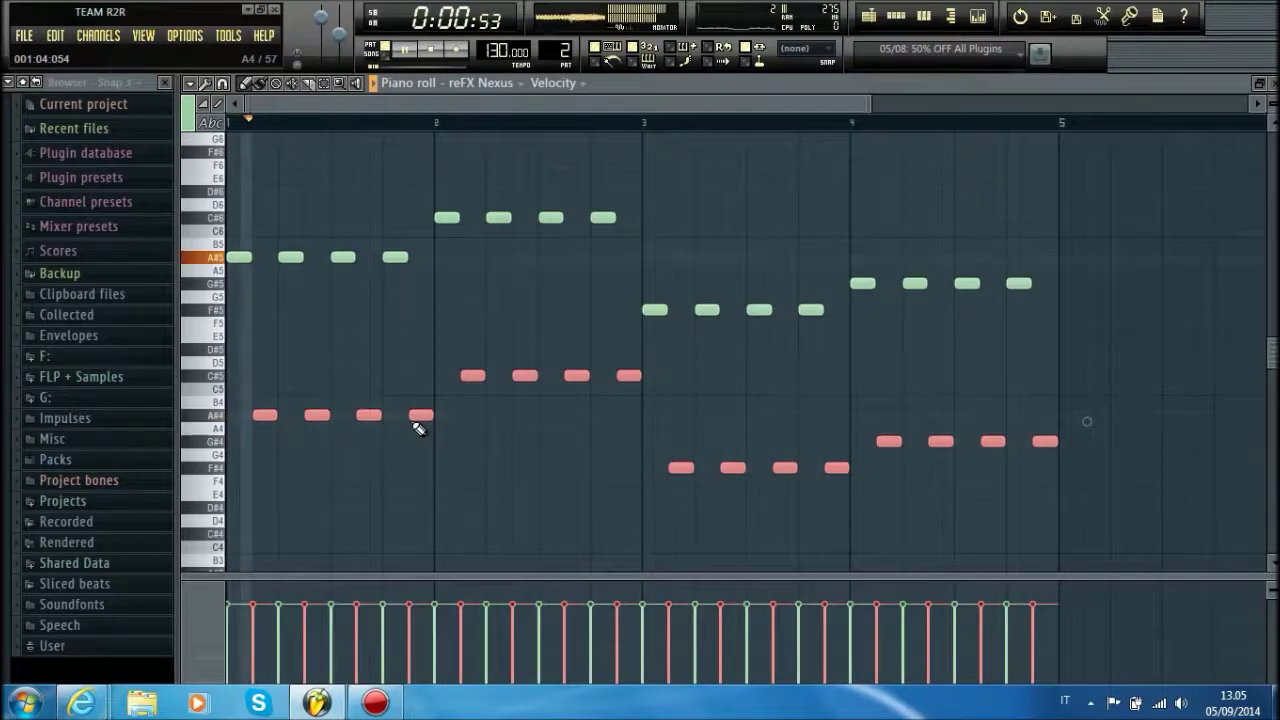
- Try extra C#6 and G#5 notes between the existing melody notes of bar 1 while the pattern plays
click(416, 217)
right_click(426, 218)
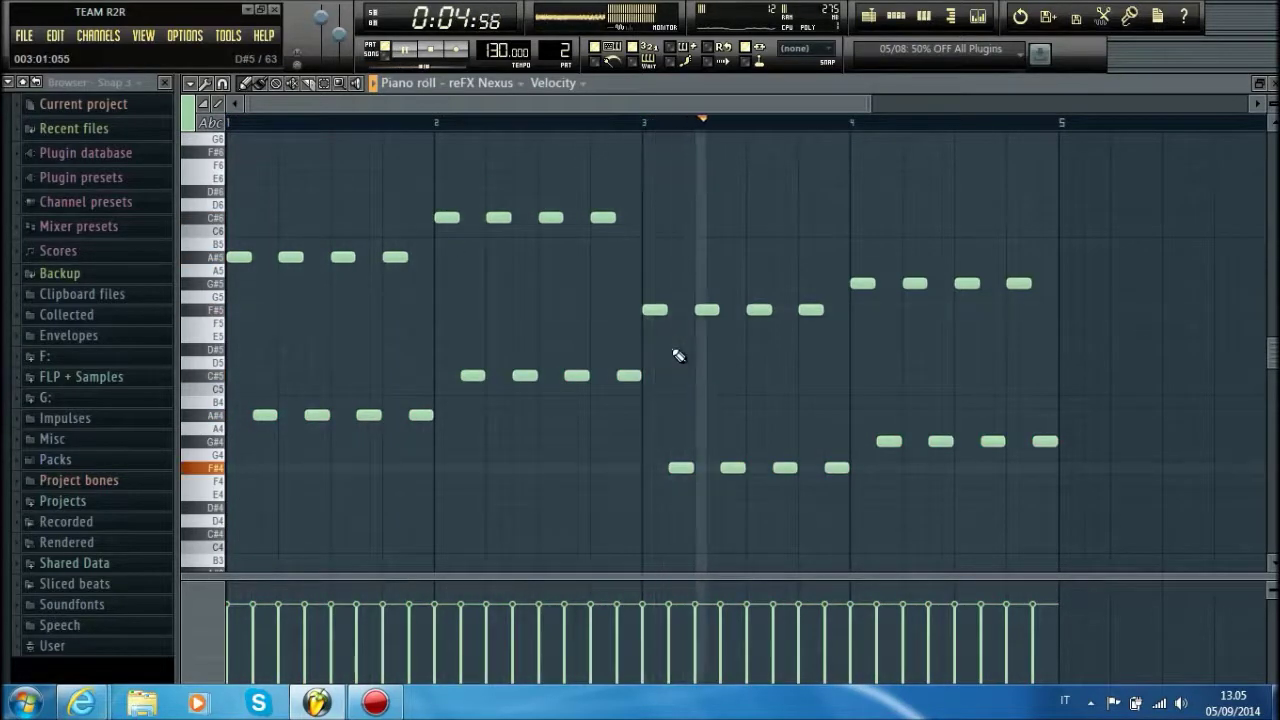
click(262, 217)
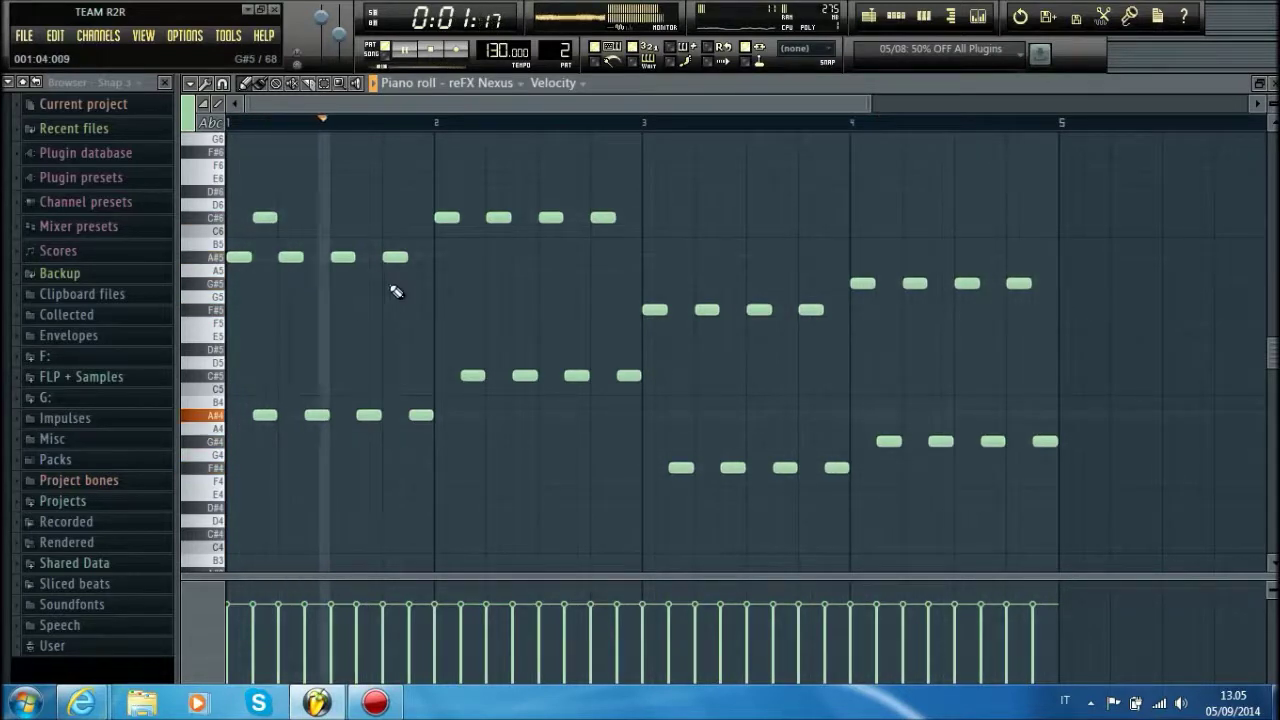
click(426, 283)
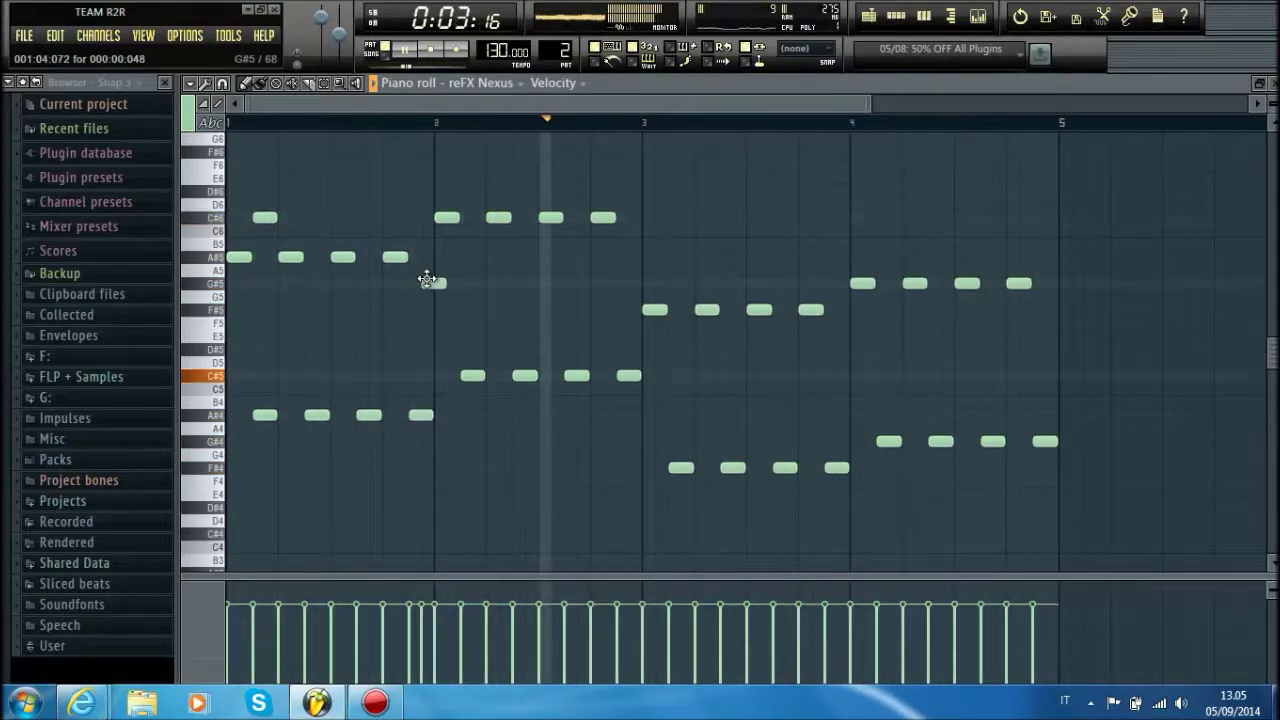
right_click(428, 283)
right_click(264, 219)
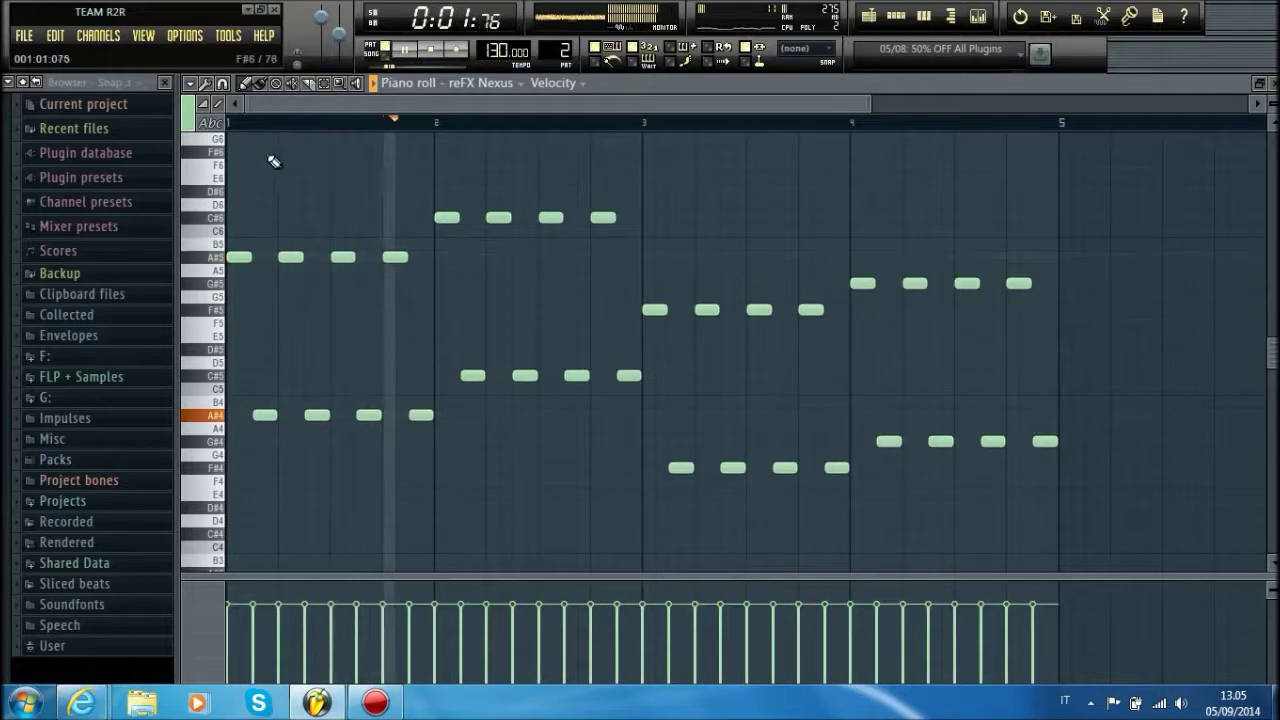
- Move the second upper note in each of the four bars a quarter beat earlier
key(space)
key(space)
drag(279, 193, 263, 223)
key(space)
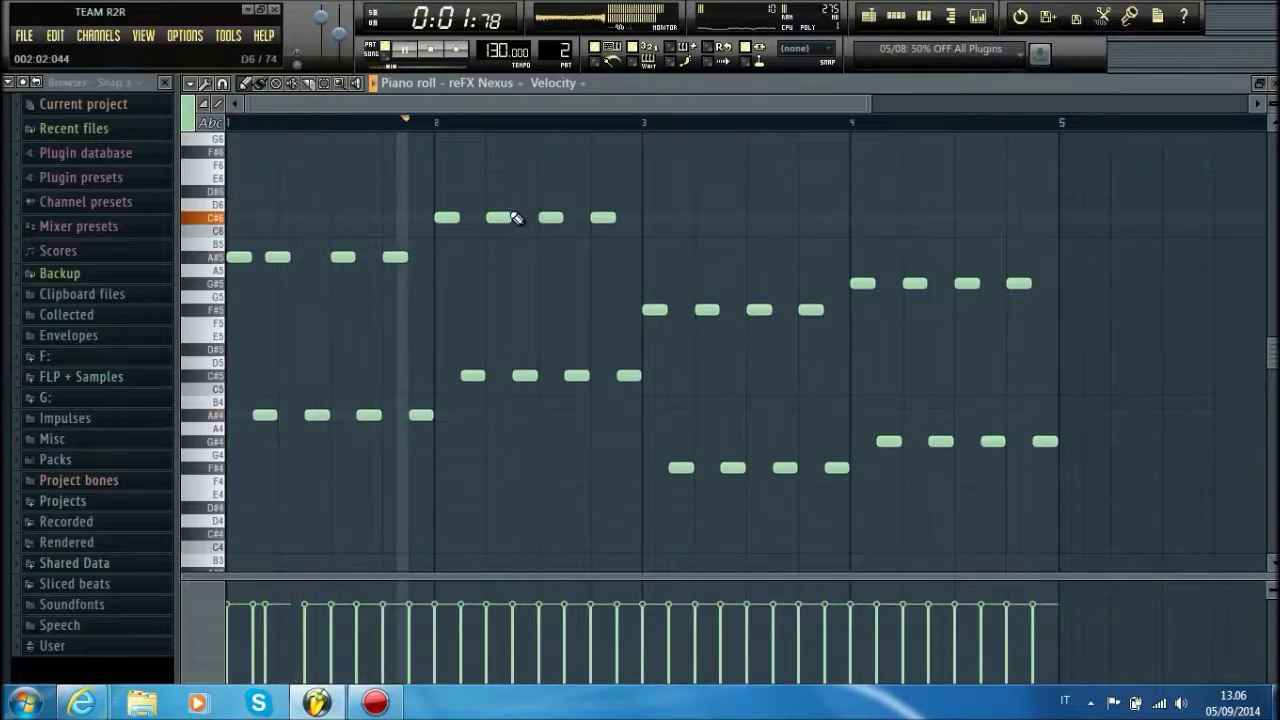
drag(500, 218, 484, 220)
drag(706, 309, 692, 310)
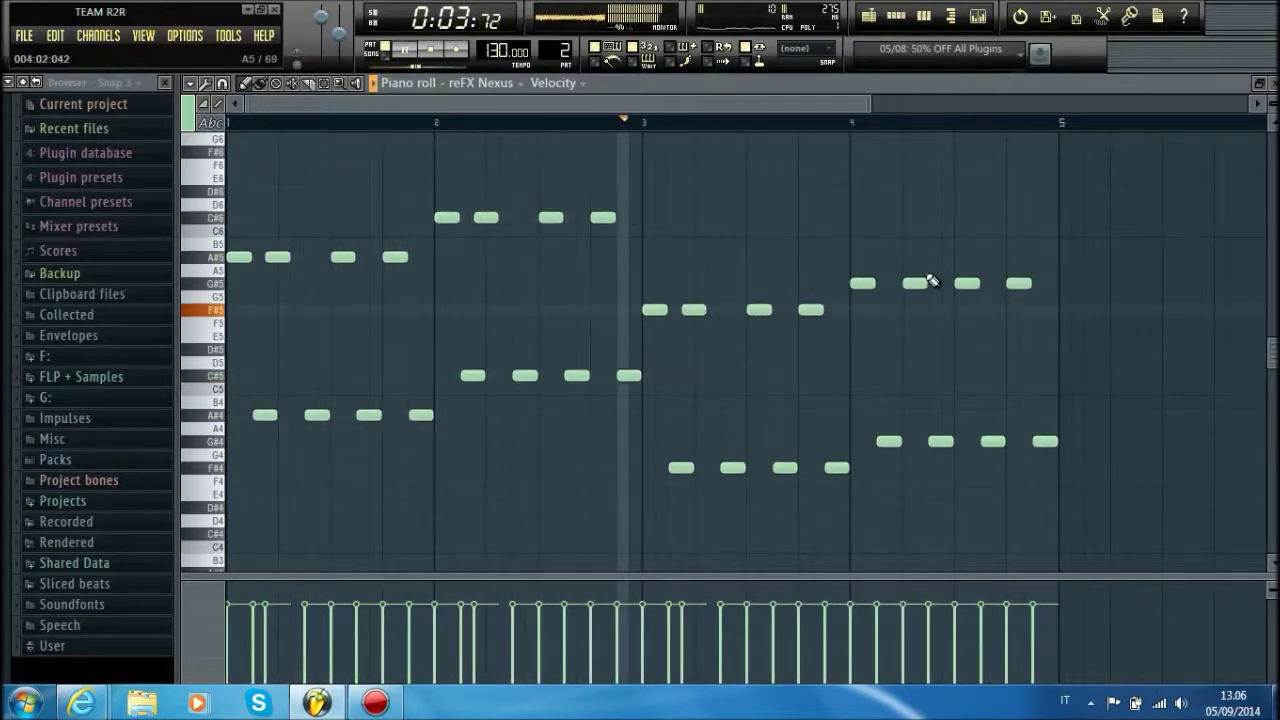
drag(912, 287, 899, 285)
key(space)
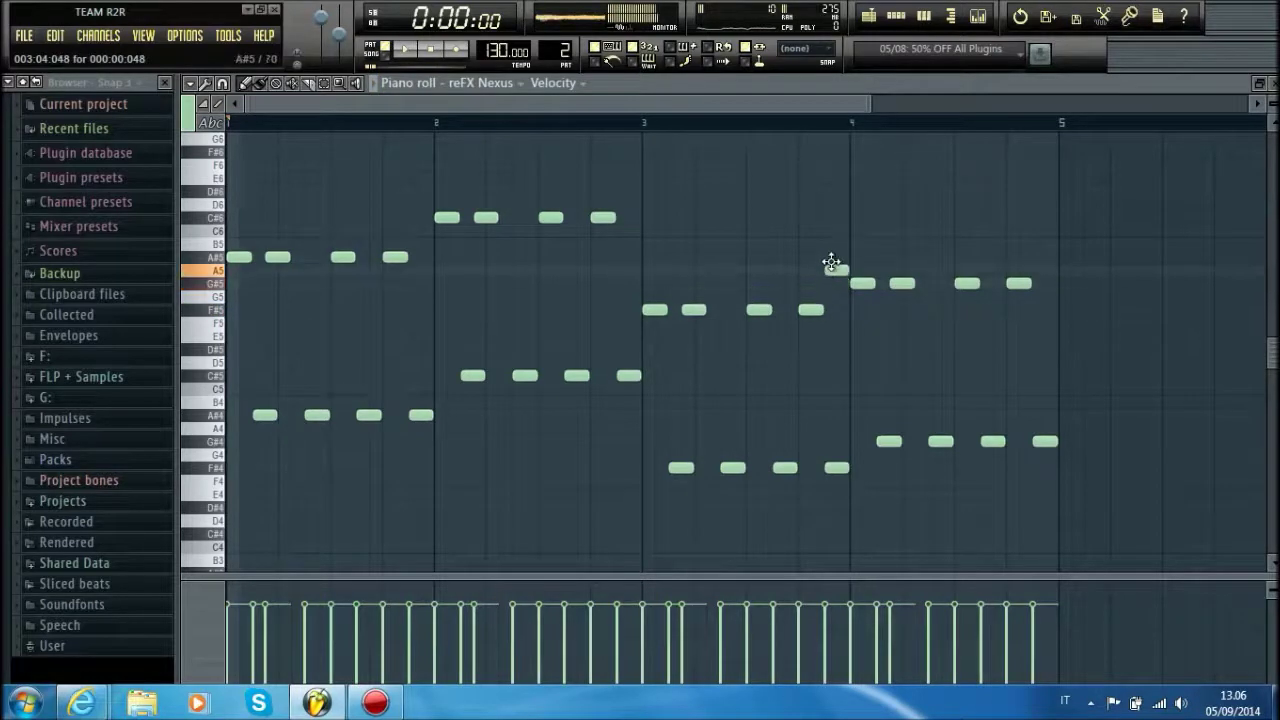
- Add a closing note on the last half beat of each bar: G#5 in bar 1, A#5 in bars 2 and 3, C6 in bar 4
click(414, 283)
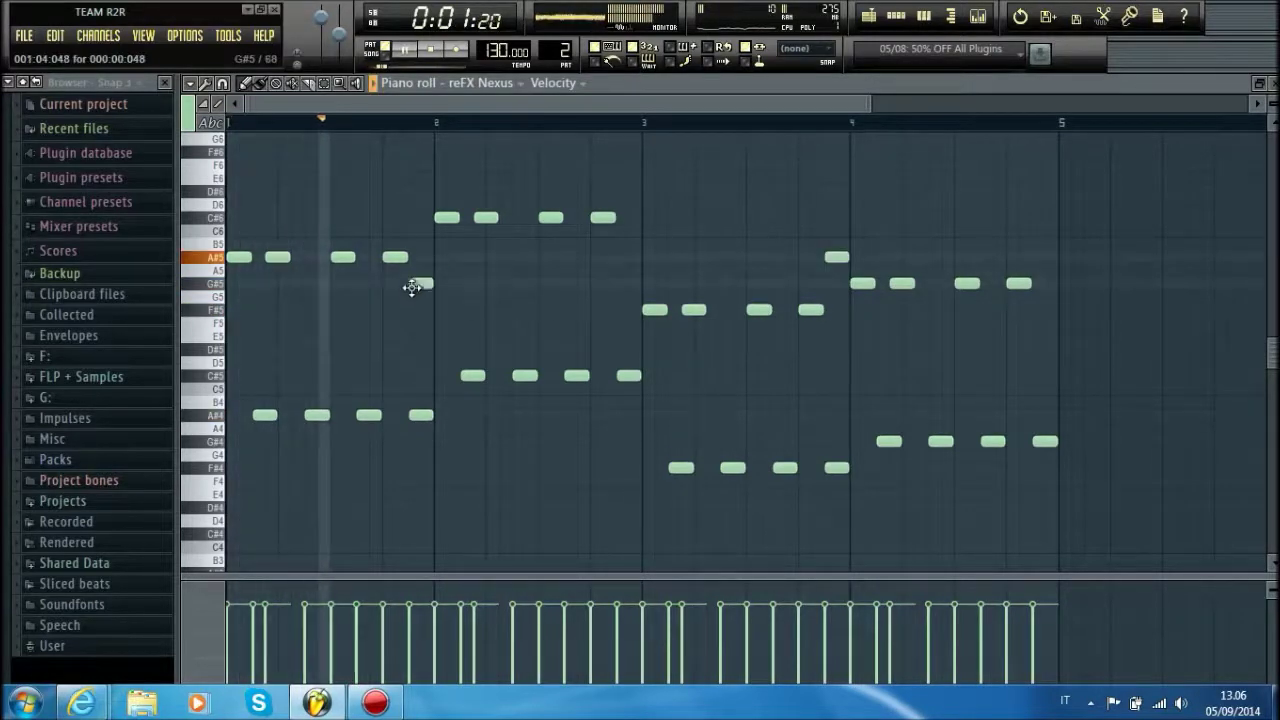
key(space)
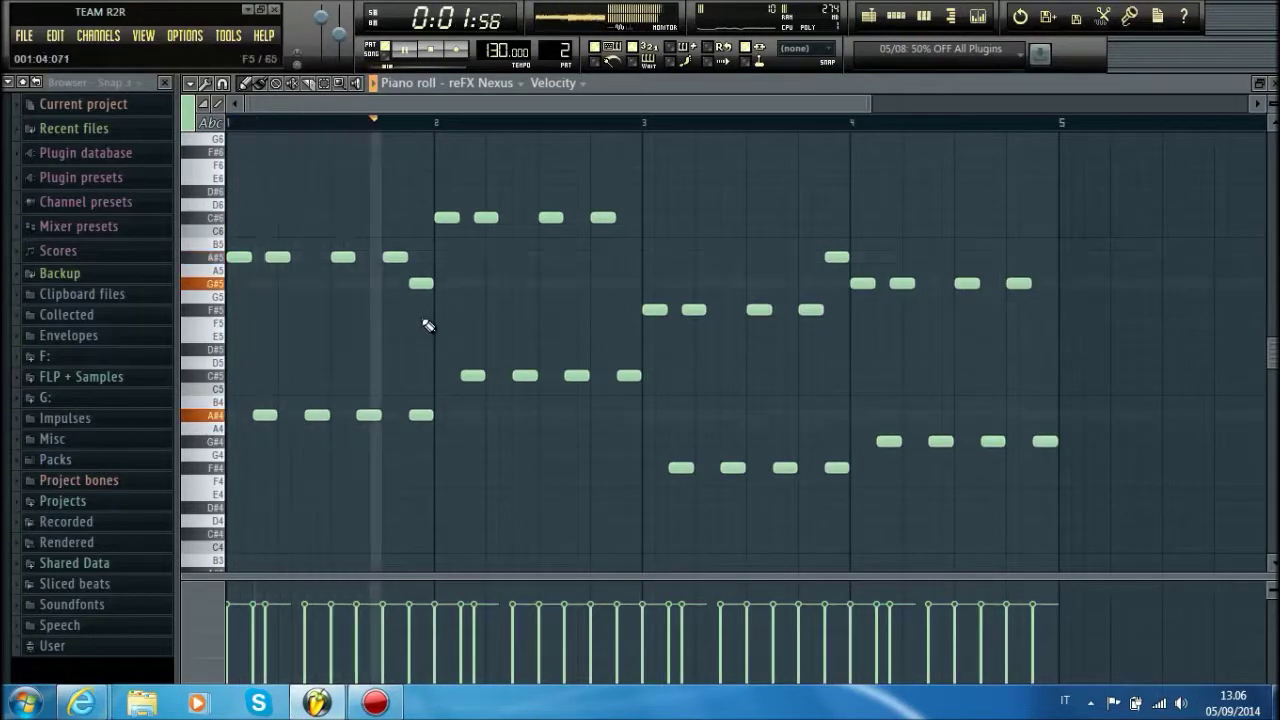
click(622, 257)
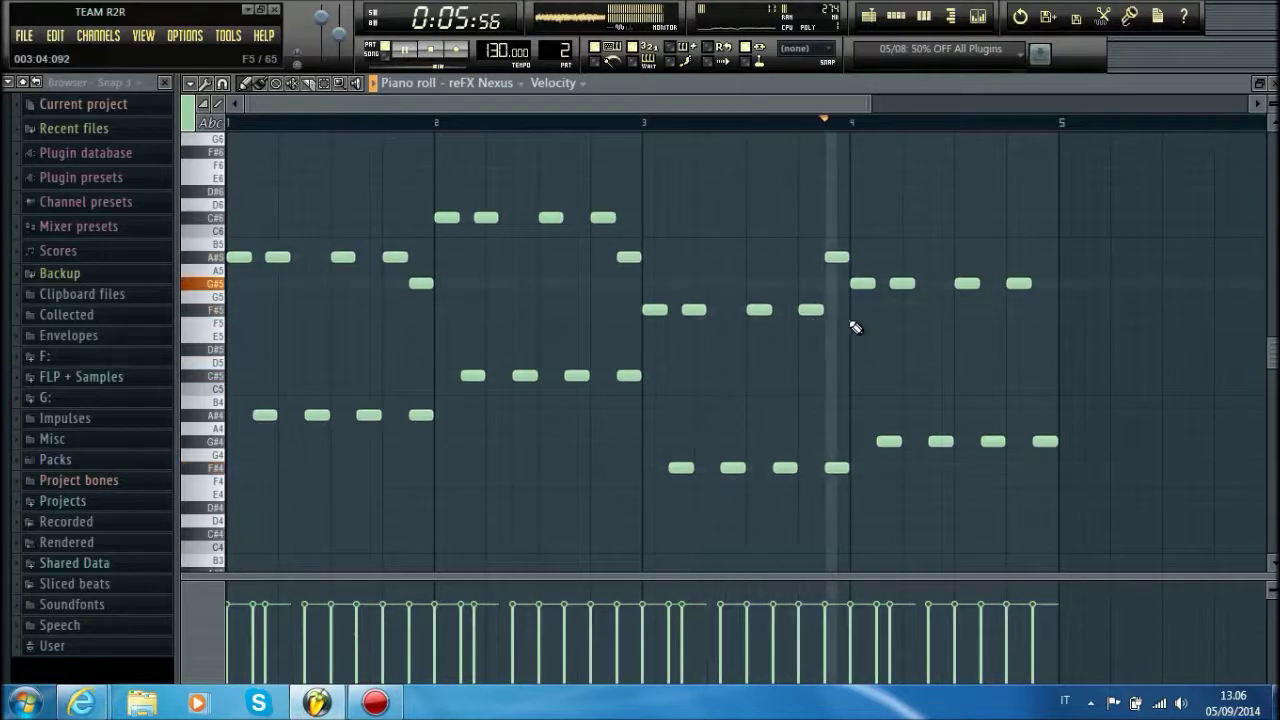
click(1043, 229)
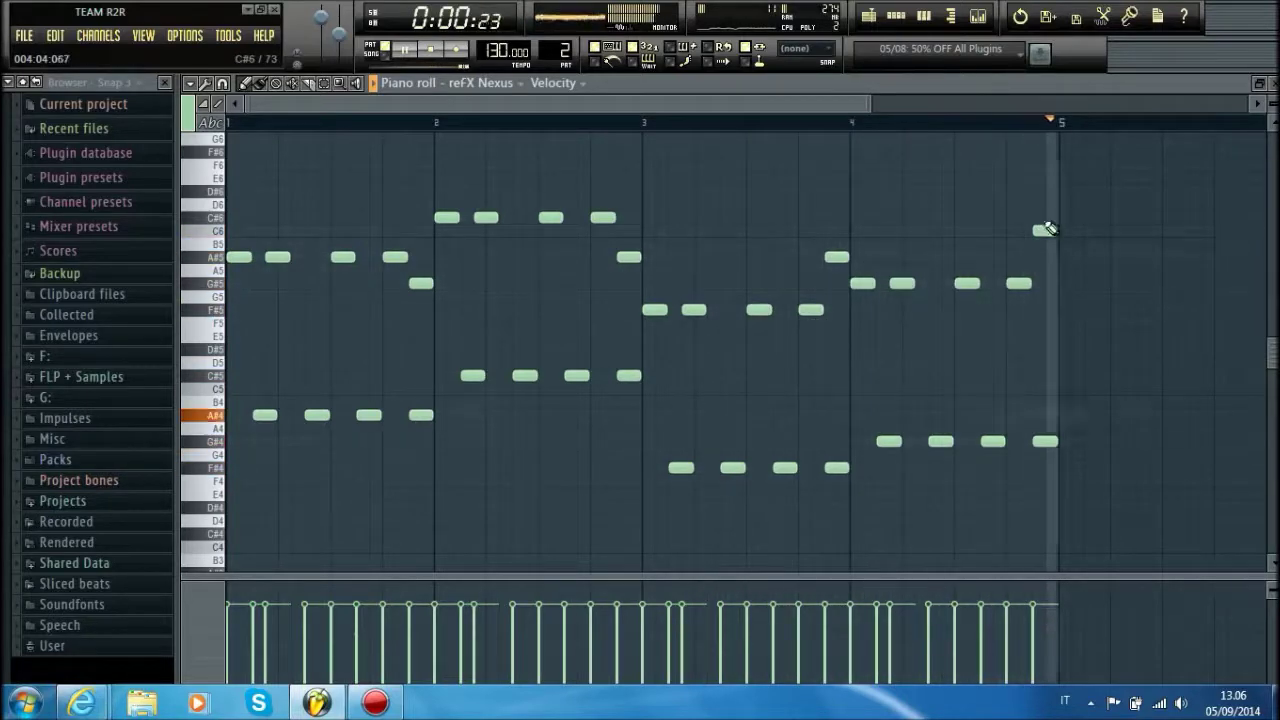
- Leave the piano roll and place Pattern 2 at the start of Track 2 in the playlist
click(1272, 84)
drag(842, 210, 727, 216)
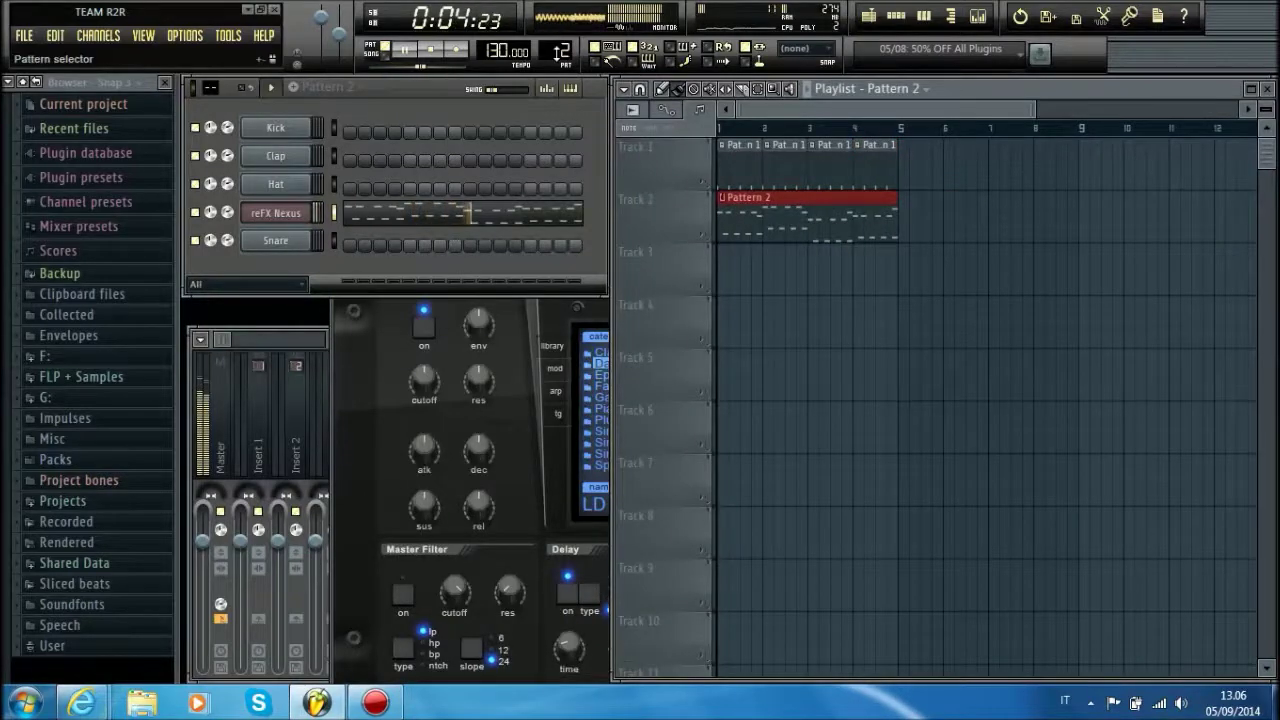
- Switch to Pattern 3 and insert a second Nexus channel above the Snare channel
scroll(557, 51, up, 1)
right_click(288, 243)
mouse_move(373, 432)
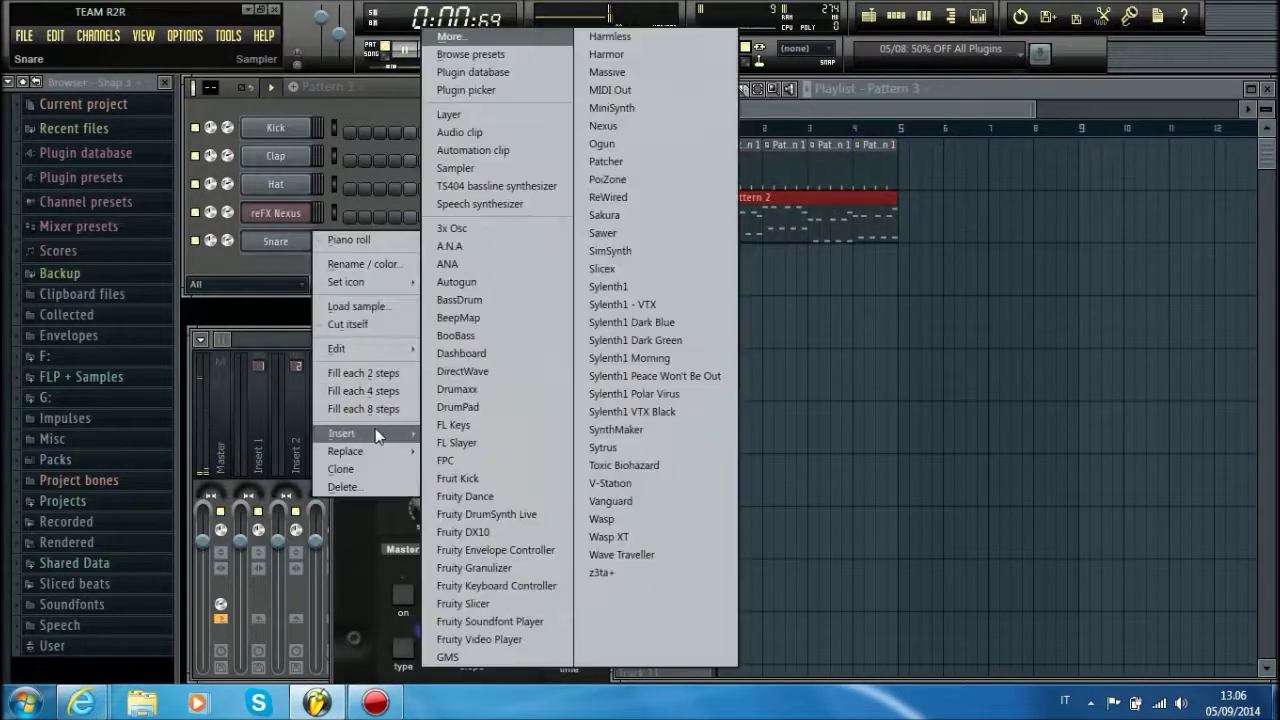
click(660, 128)
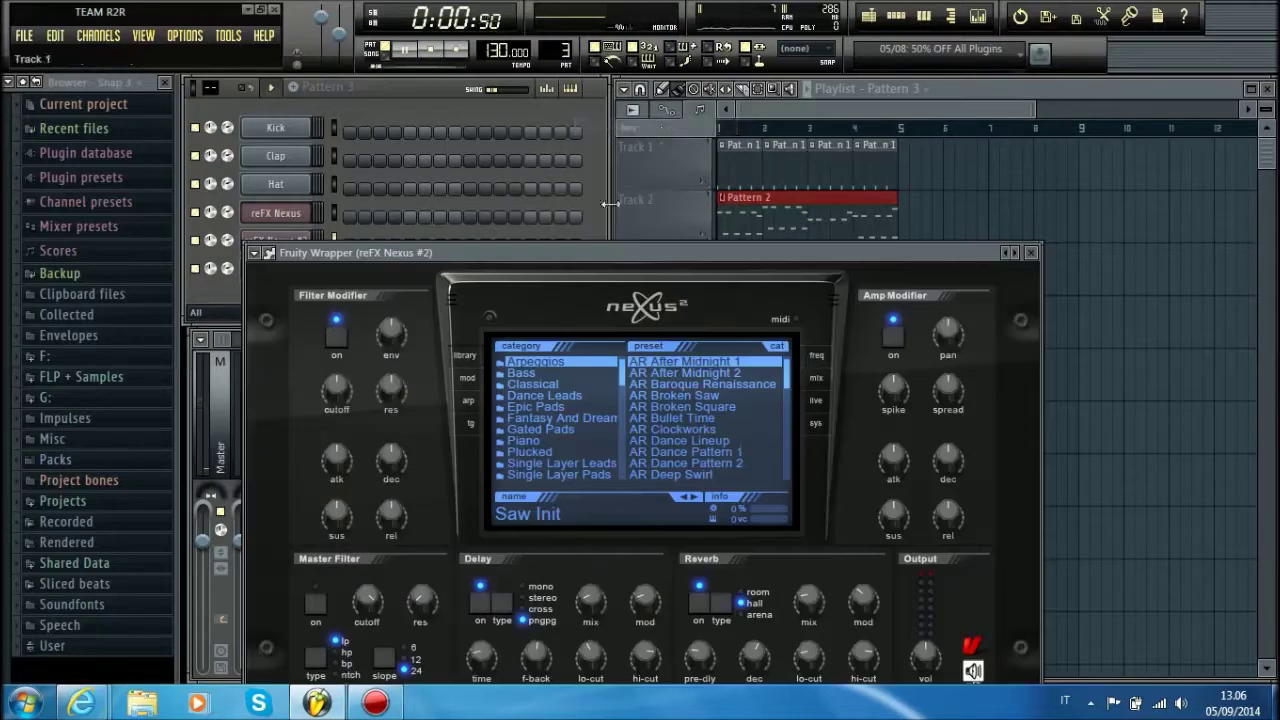
- Load the BA The Cheese Style preset from the second XP HandsUp category in the new Nexus instance
scroll(540, 438, down, 10)
key(space)
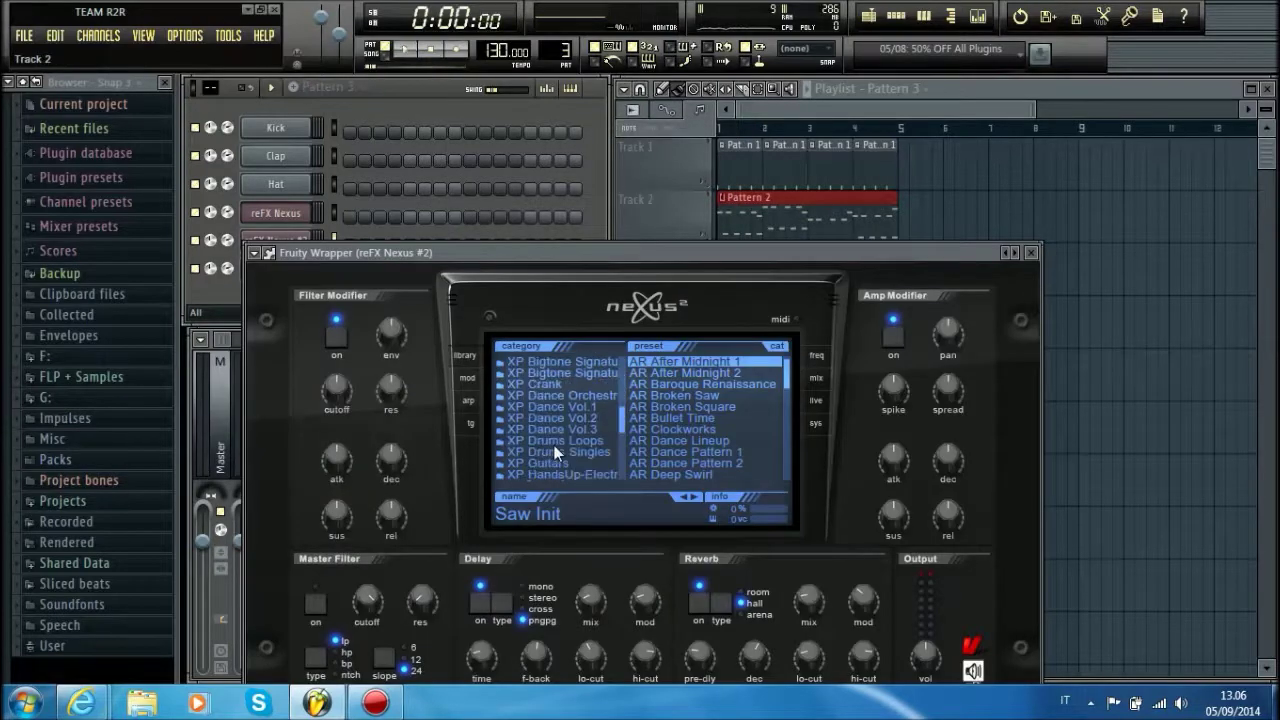
scroll(556, 440, up, 5)
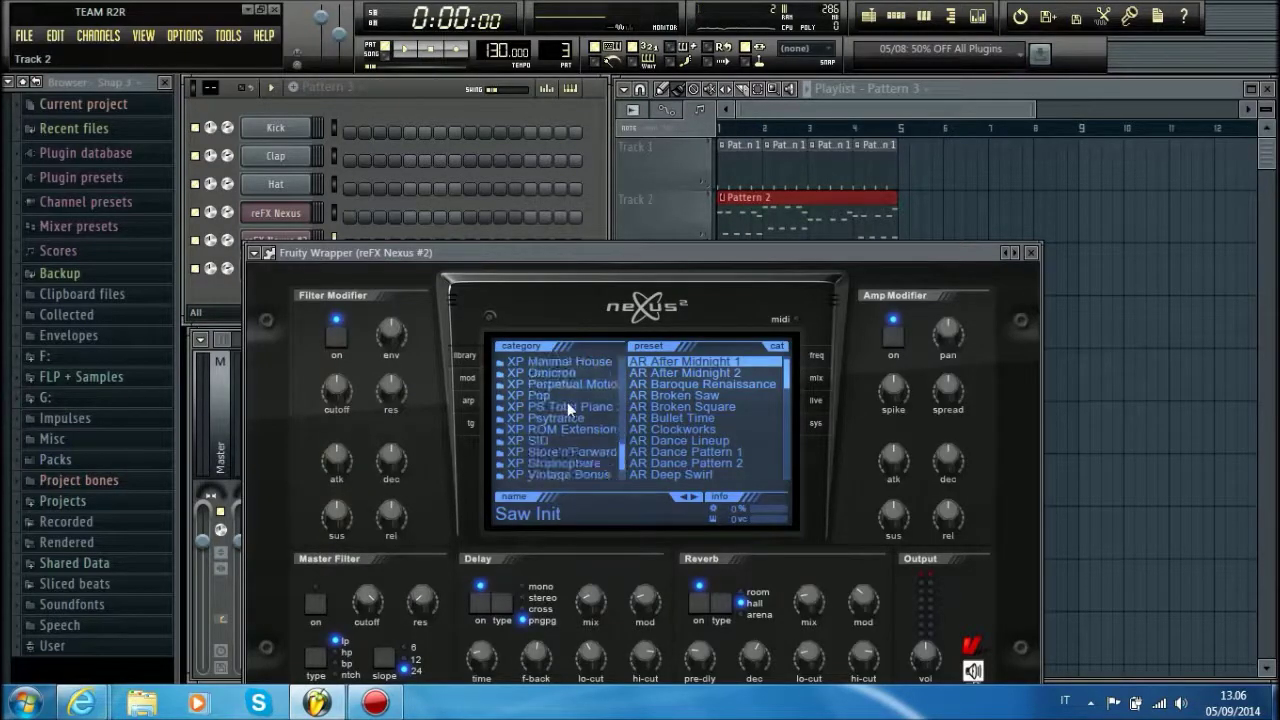
scroll(570, 410, down, 3)
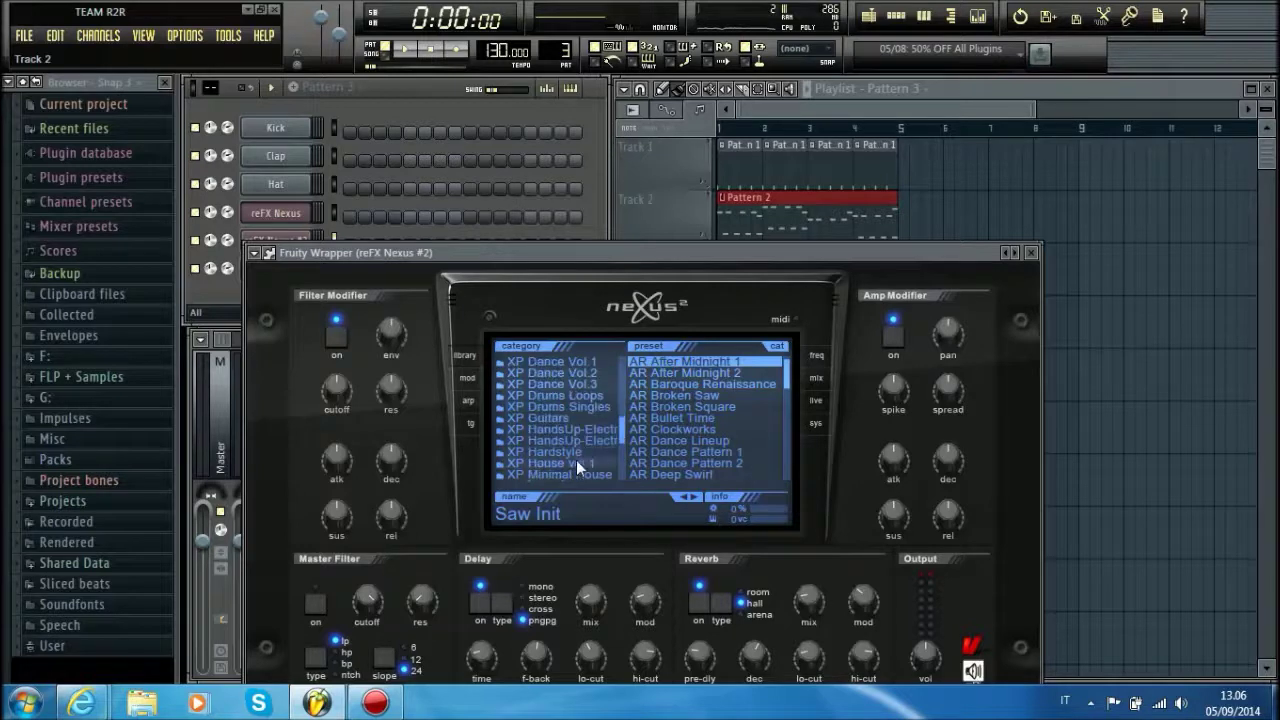
click(586, 440)
scroll(784, 370, down, 2)
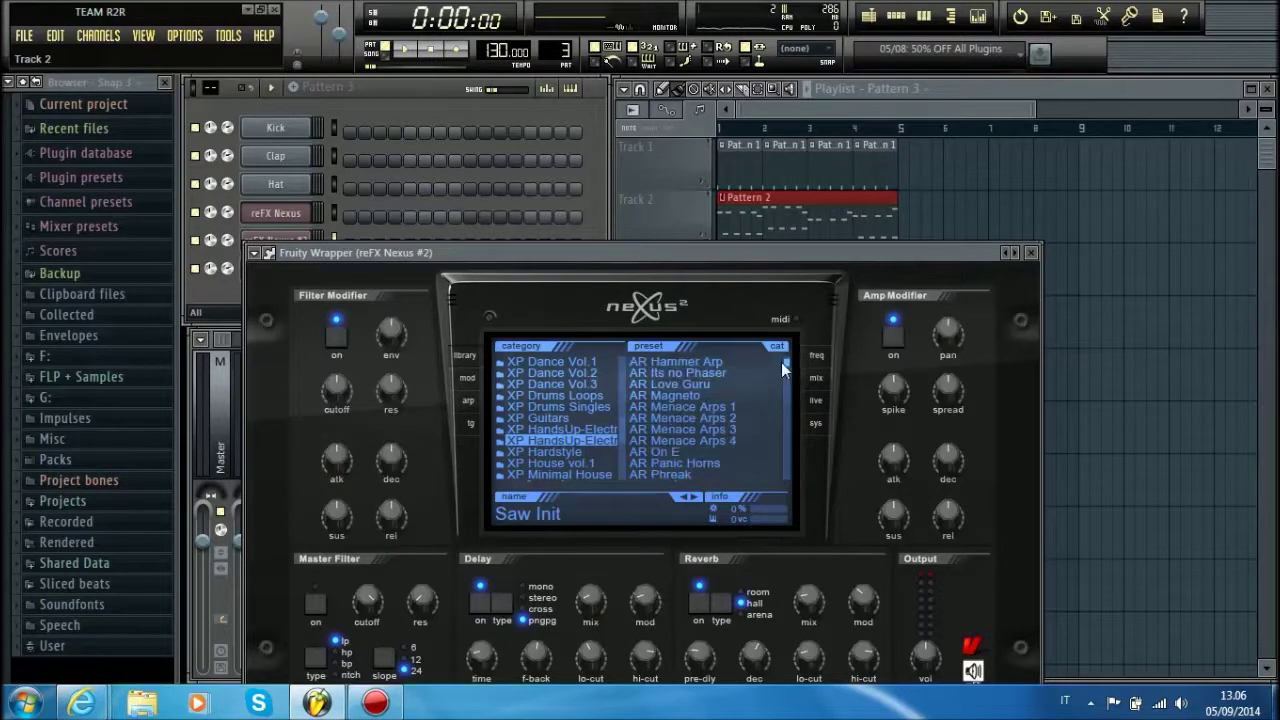
drag(789, 394, 780, 430)
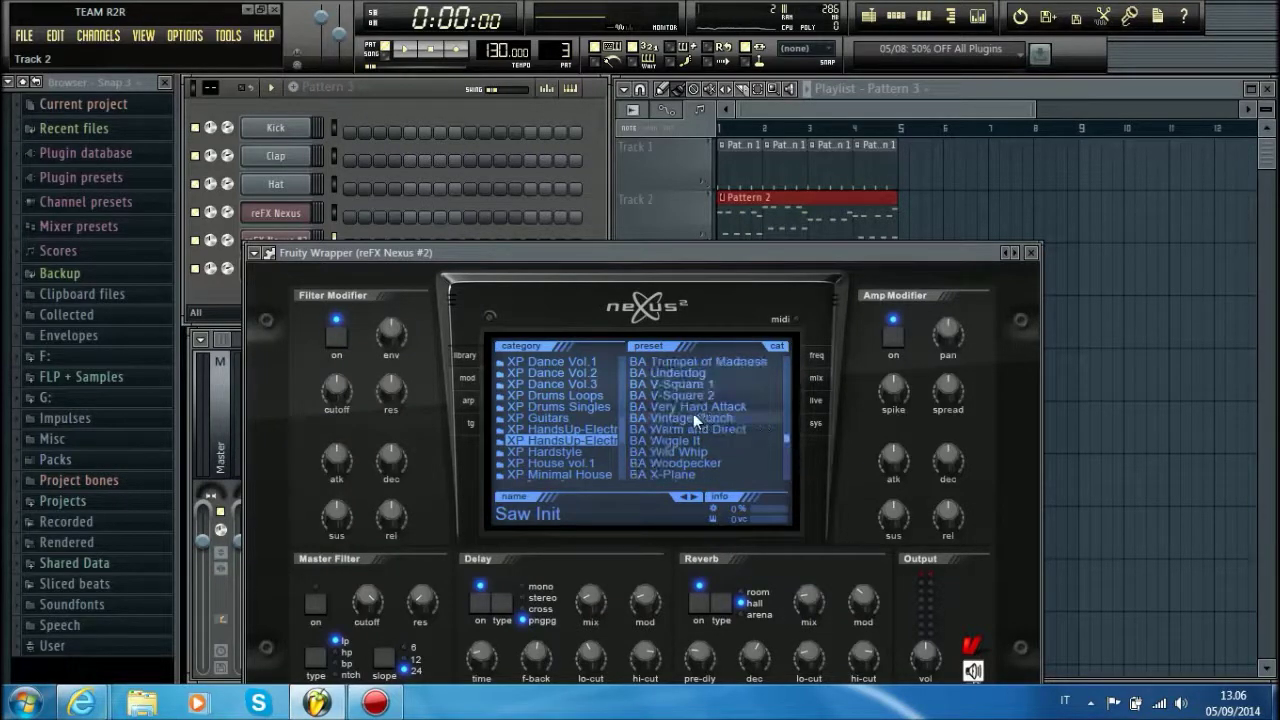
scroll(681, 416, up, 10)
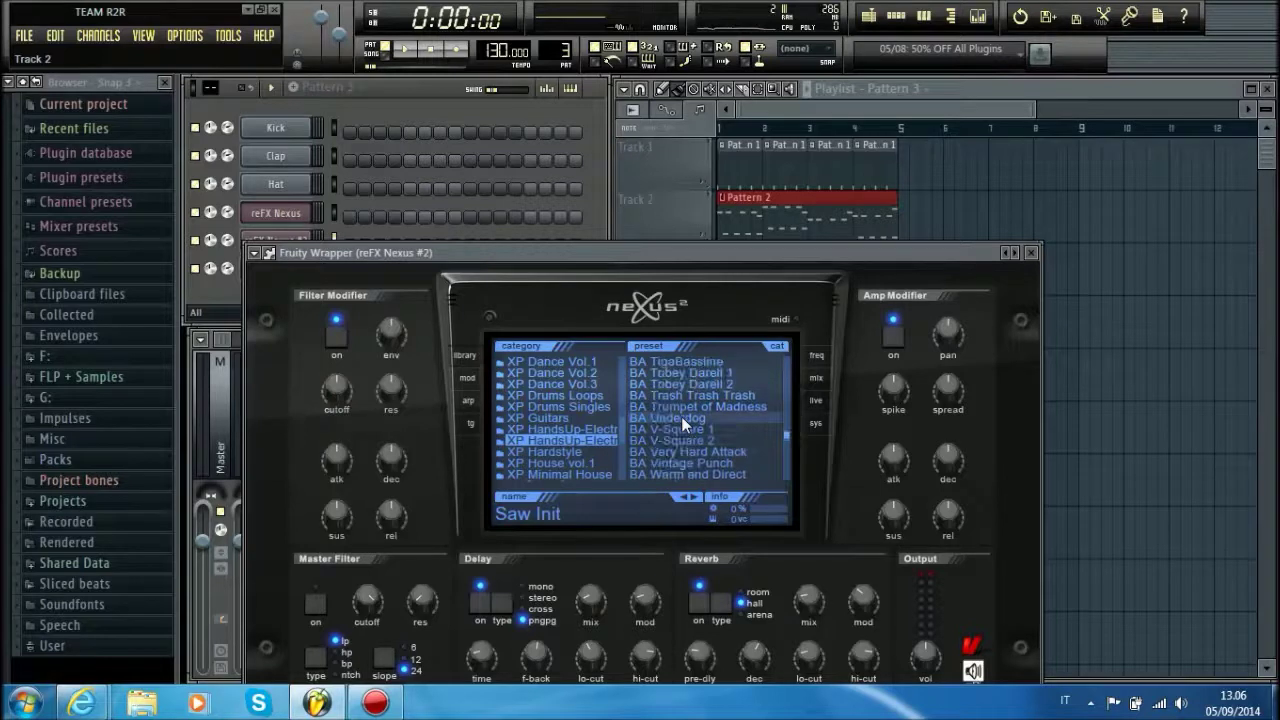
scroll(681, 416, up, 12)
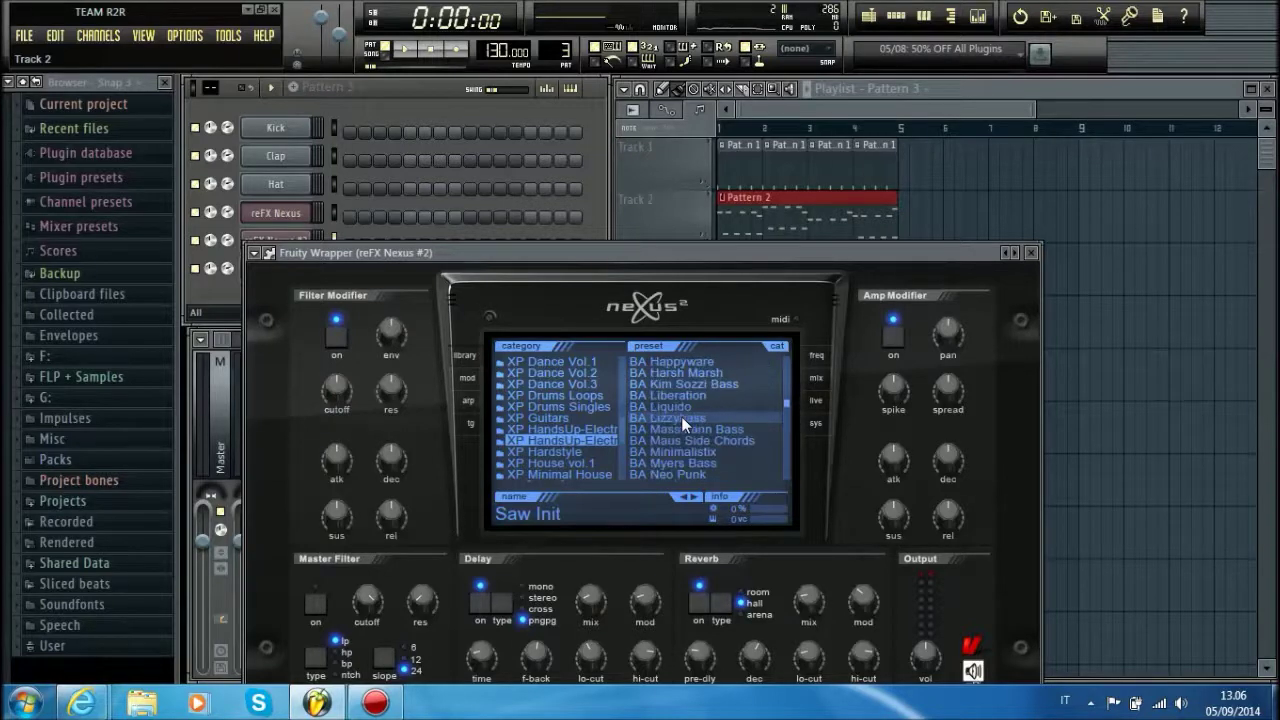
scroll(681, 416, up, 1)
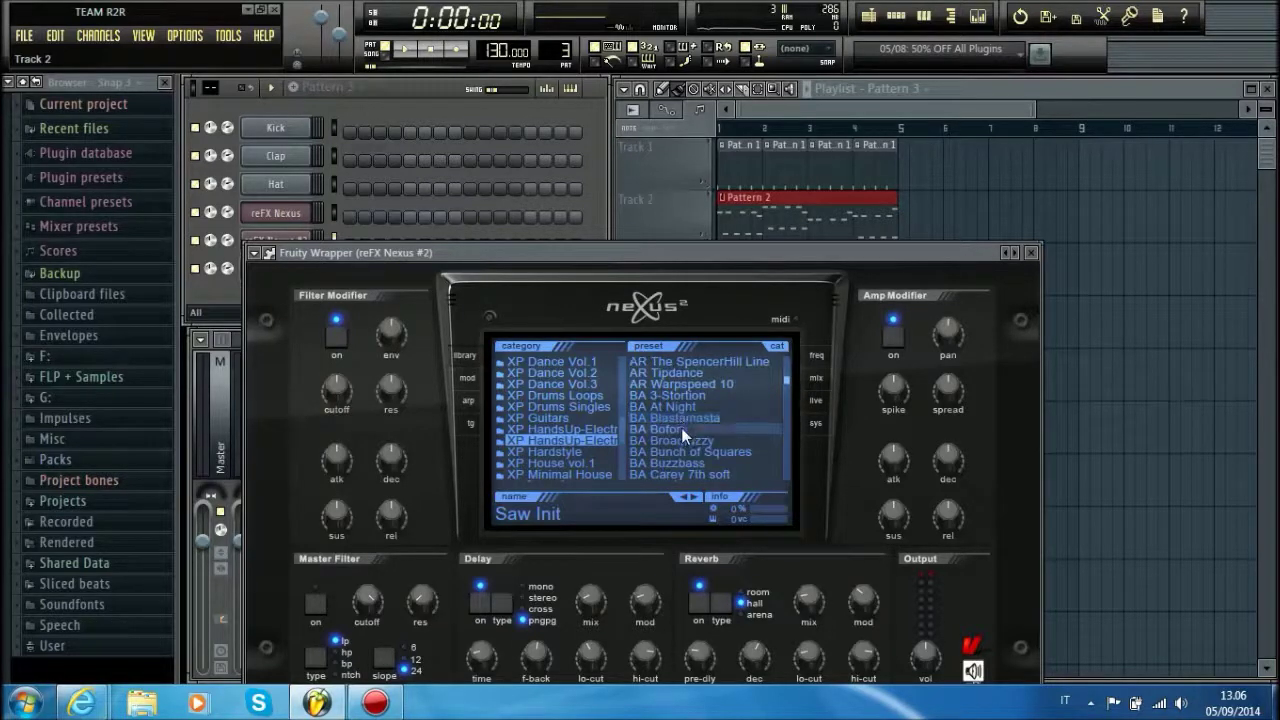
scroll(686, 416, down, 1)
scroll(685, 418, down, 12)
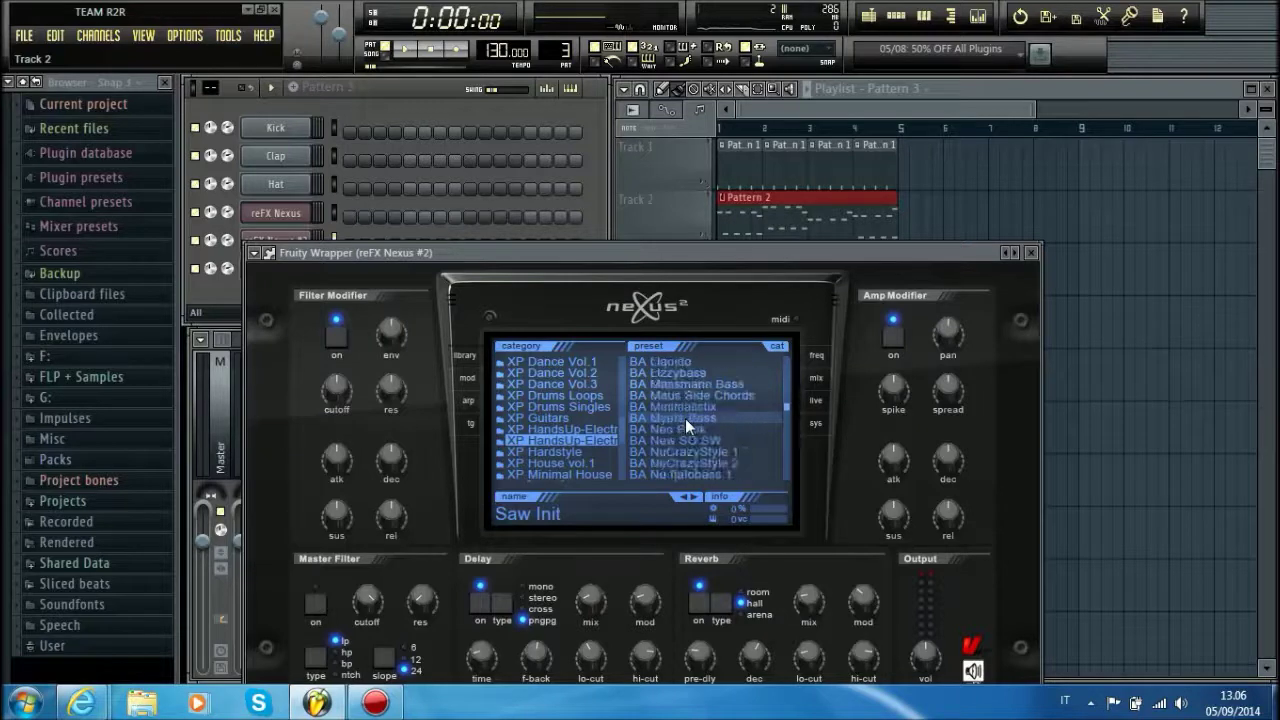
scroll(685, 418, down, 3)
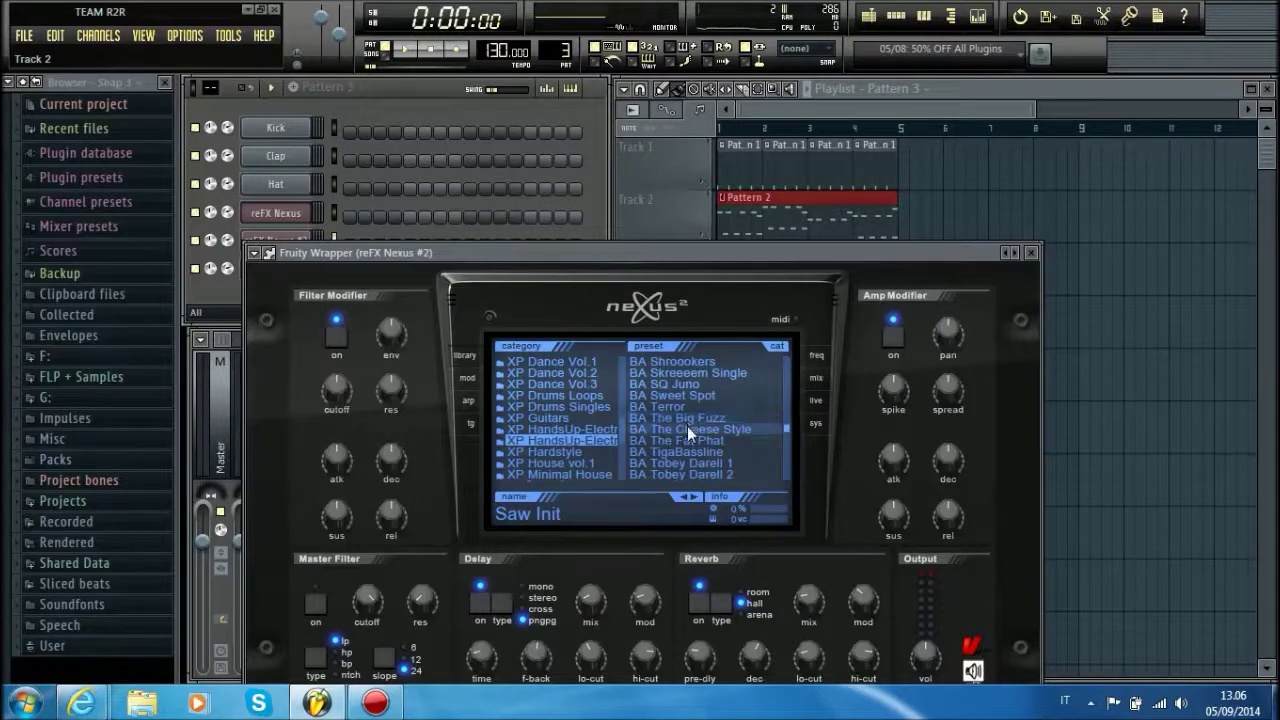
click(693, 427)
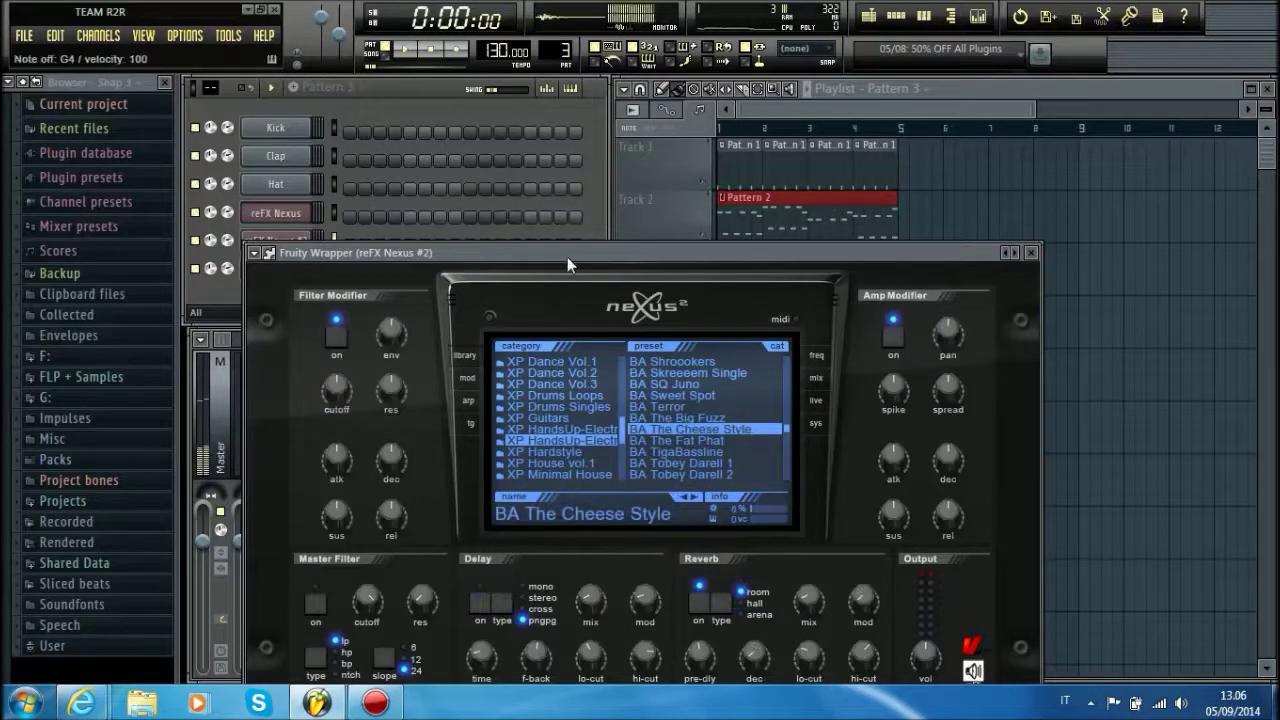
- Enter two half-beat A#4 notes in the reFX Nexus #2 piano roll, at the start of bar 1 and three quarters of a beat in
click(593, 227)
right_click(281, 240)
click(343, 244)
drag(236, 305, 236, 378)
click(447, 380)
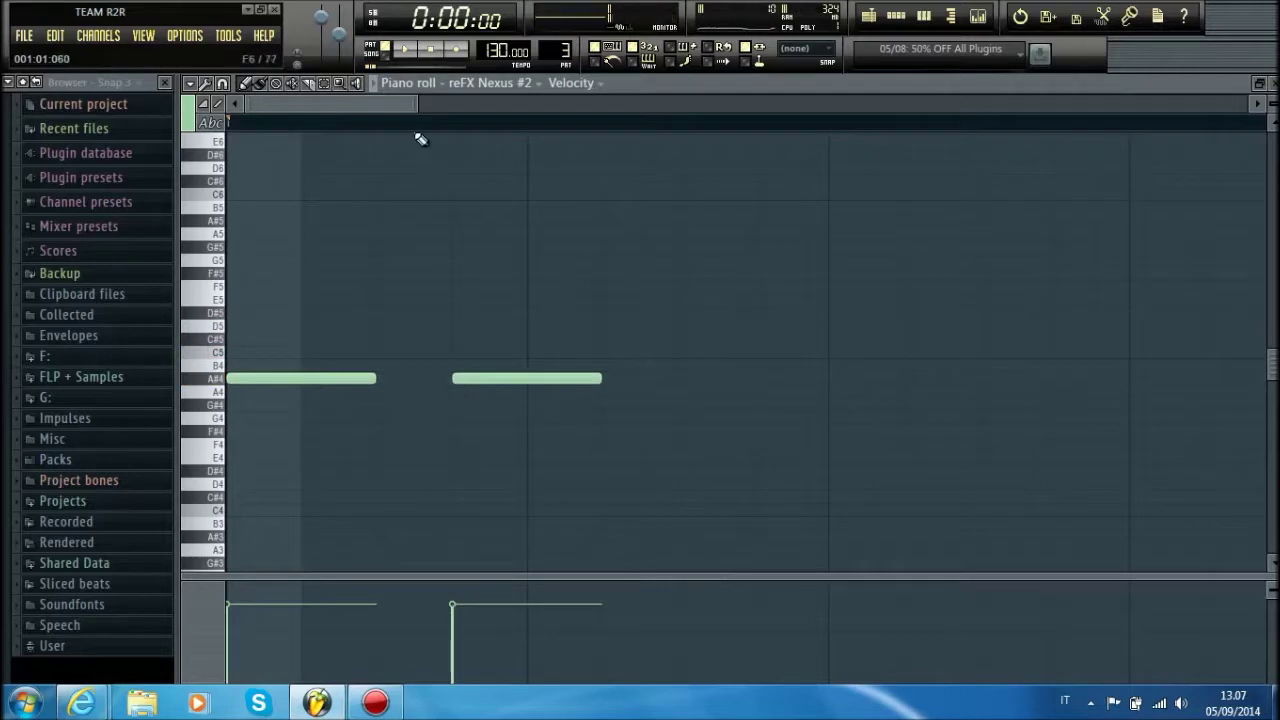
scroll(420, 140, down, 5)
- Place Pattern 3 at bar 1 of Track 4 in the playlist and mute Track 1
click(1275, 84)
click(1078, 175)
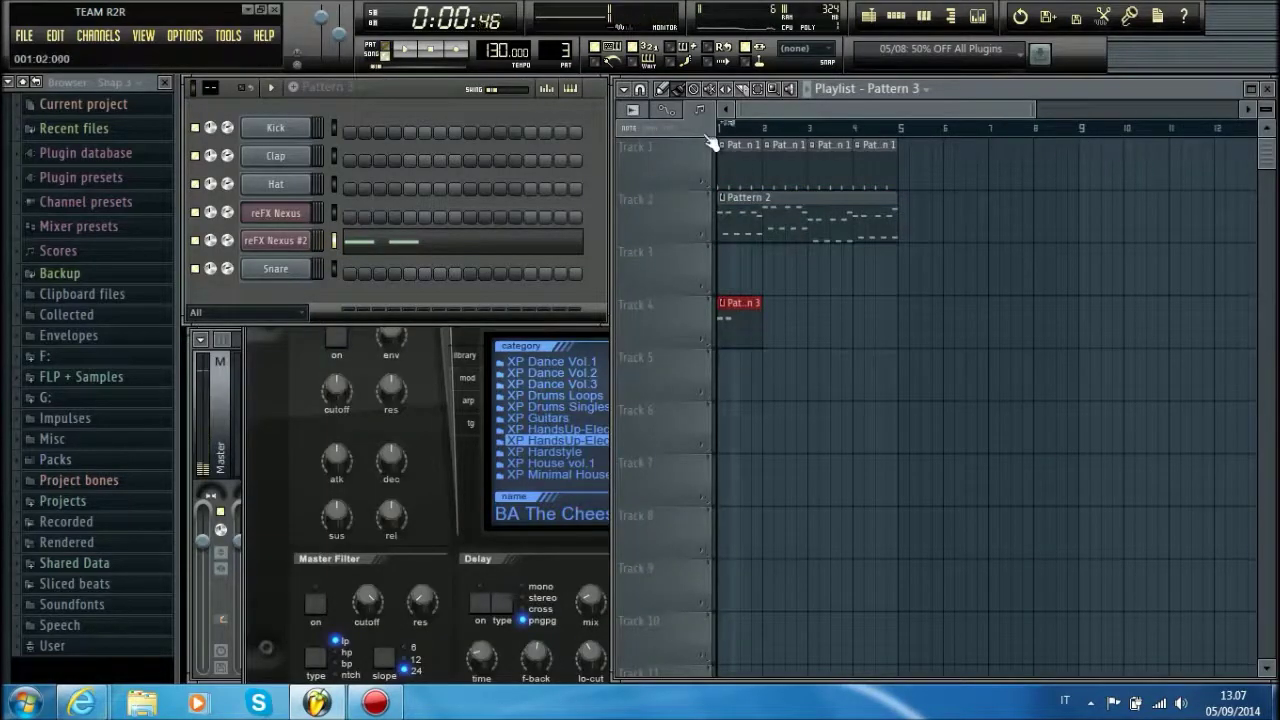
click(706, 184)
- Review all four bars of Pattern 2's melody in the piano roll and return to the playlist
double_click(746, 222)
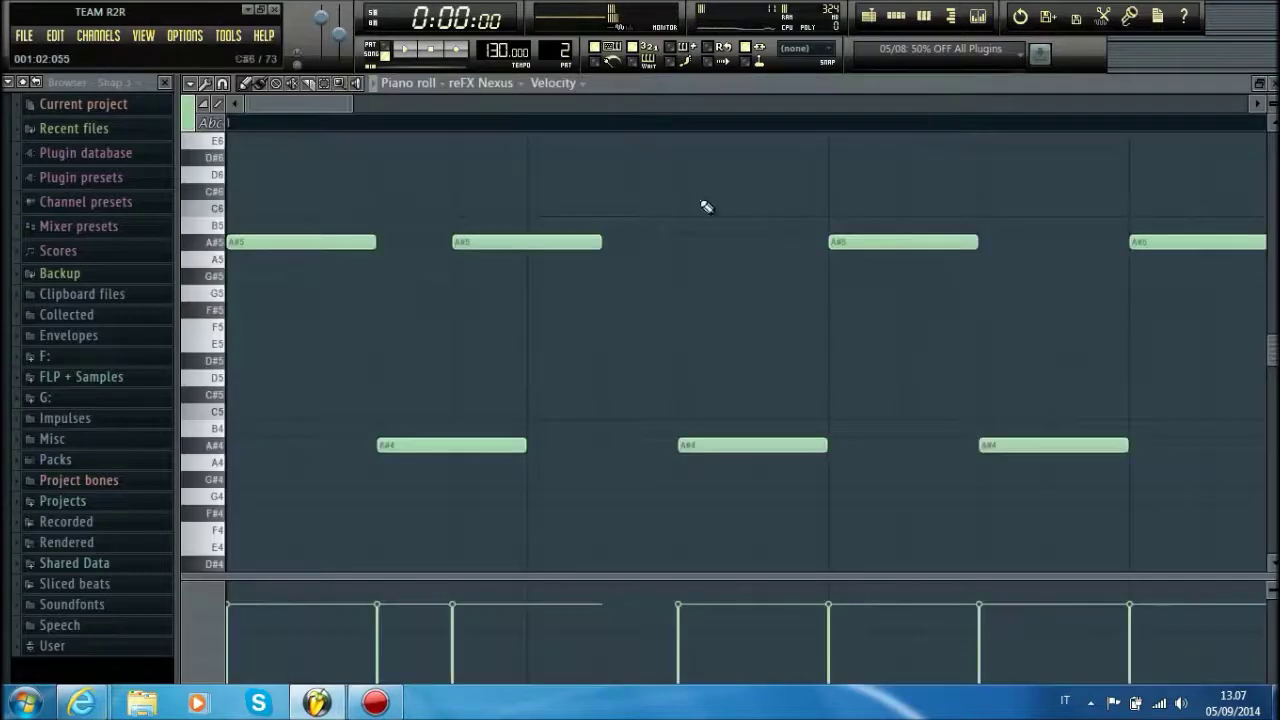
scroll(598, 126, down, 5)
scroll(598, 132, down, 3)
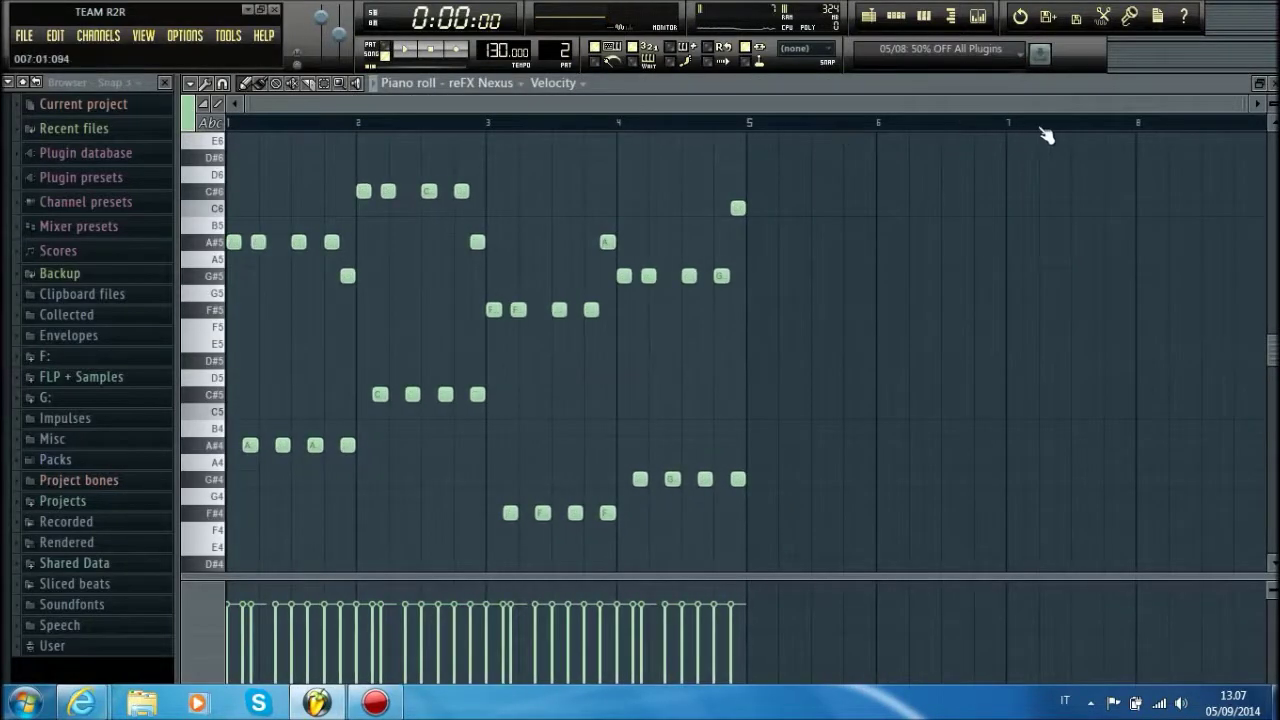
click(1271, 85)
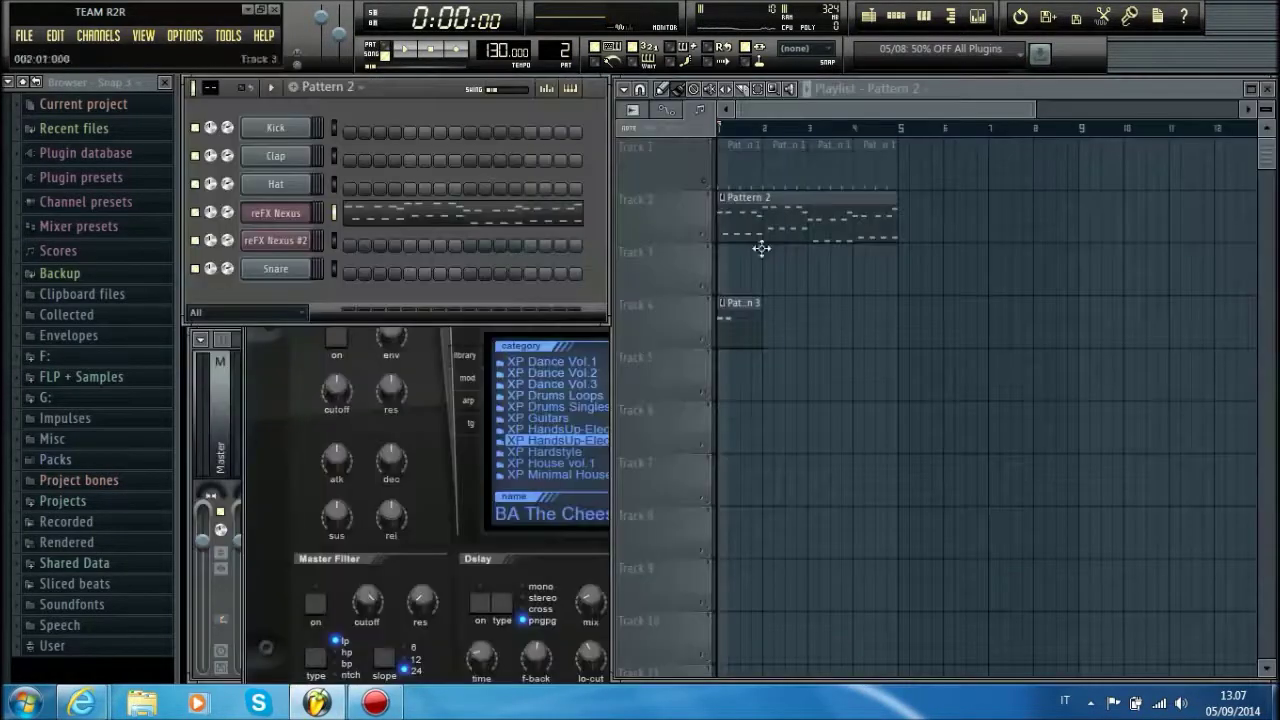
- Add three half-beat A#4 notes to bar 1 of Pattern 3's bass line, at 1.75, 2.5 and 3 beats into the bar
double_click(735, 325)
scroll(648, 130, down, 4)
click(368, 353)
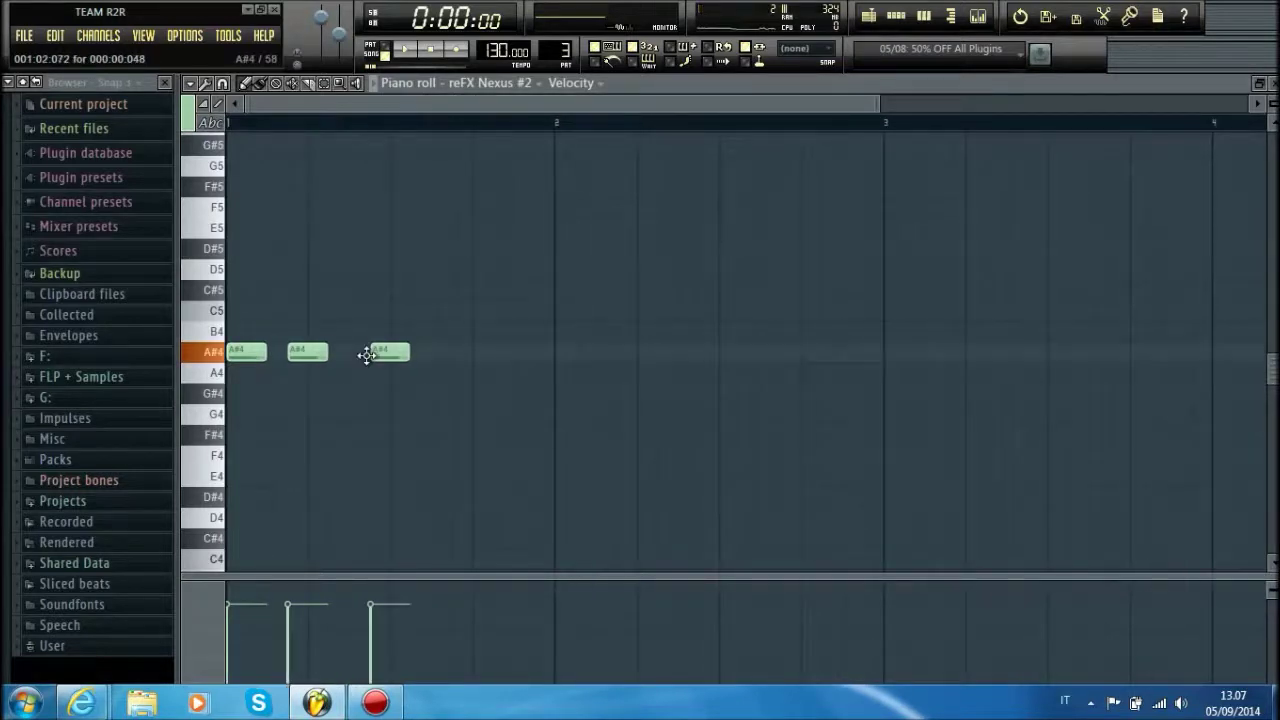
click(479, 354)
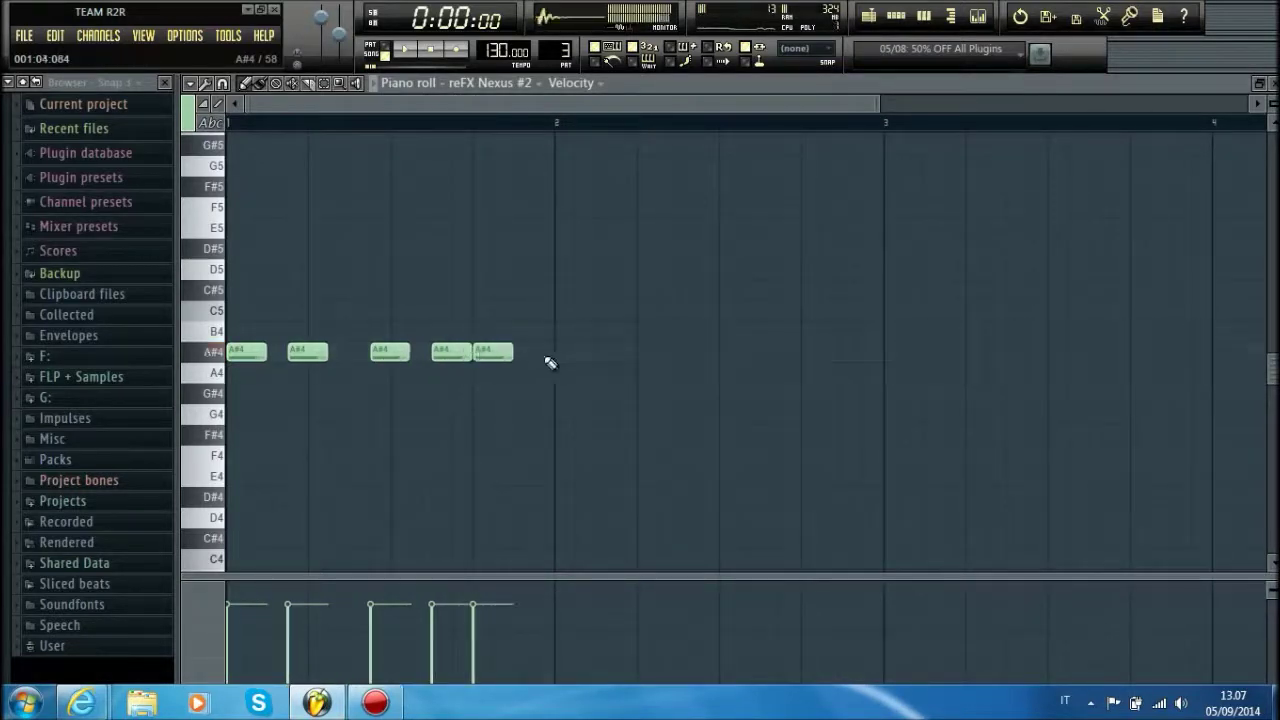
- Repeat bar 1's five-note bass rhythm in bar 2 on F#4
click(558, 435)
click(619, 434)
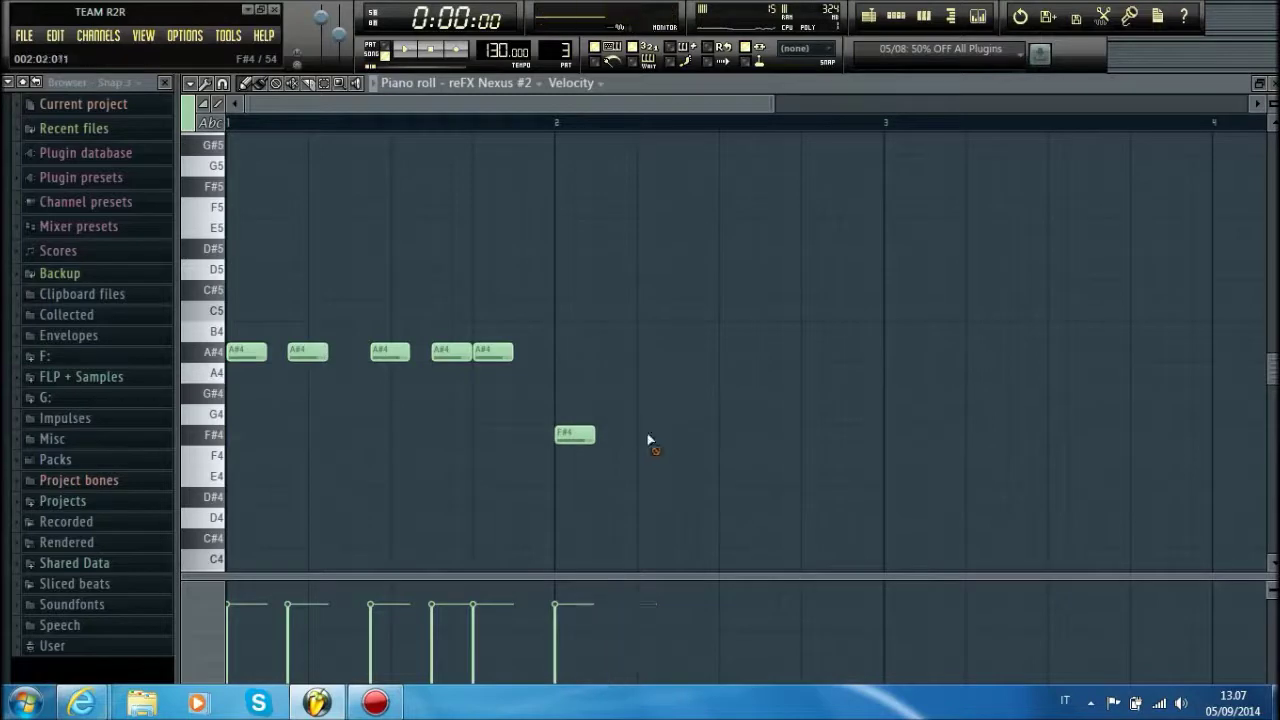
key(ctrl+b)
drag(583, 352, 624, 435)
- Duplicate the bar 2 bass notes and place the copy at the start of bar 3 on D#4
key(ctrl+b)
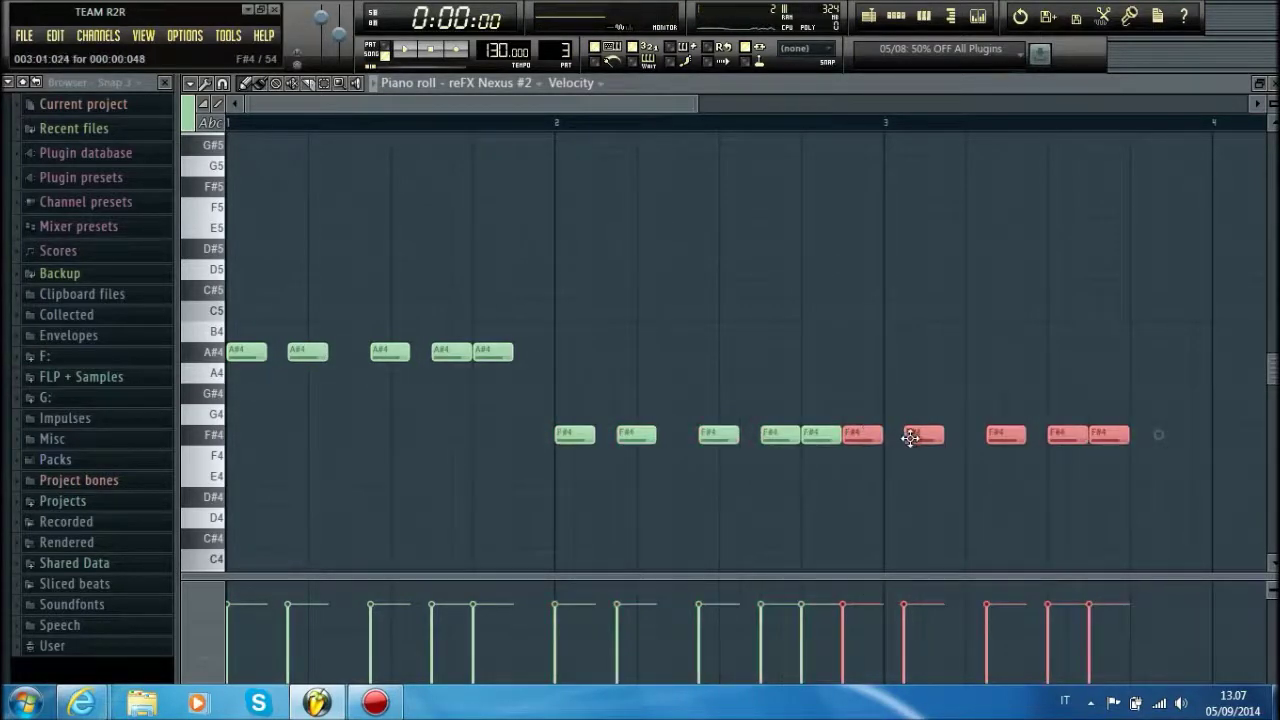
key(space)
drag(910, 438, 936, 540)
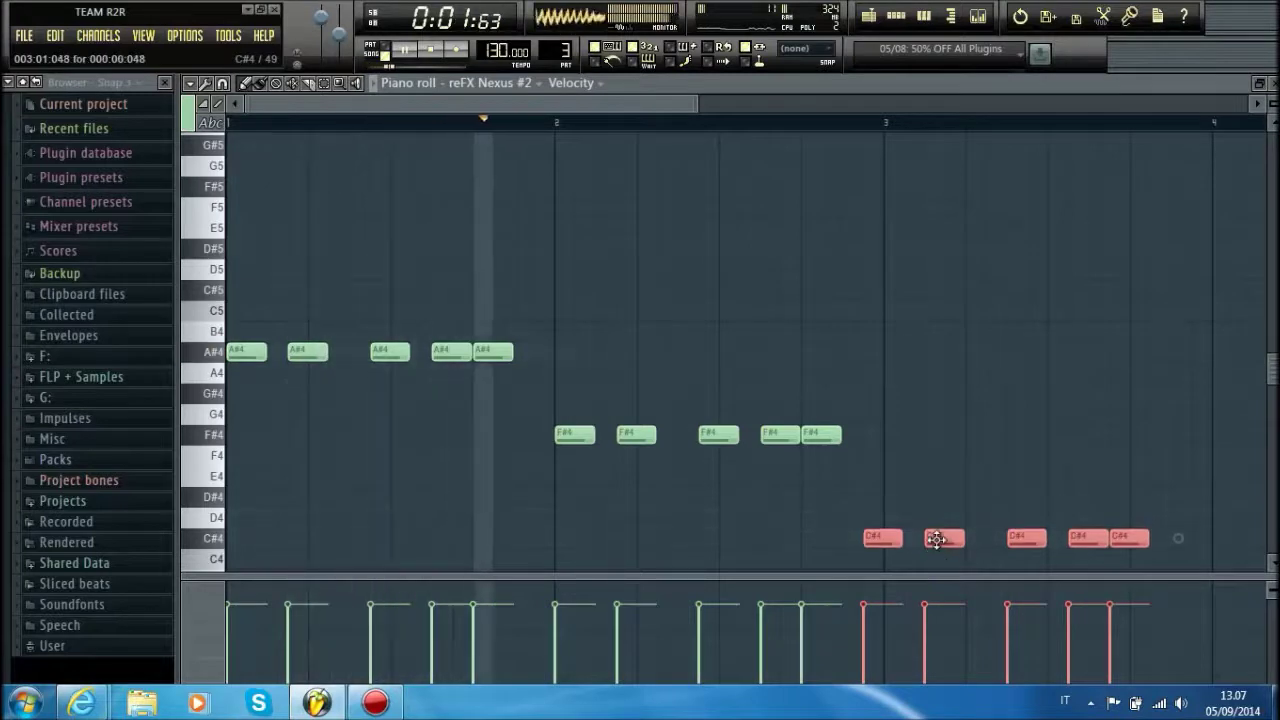
scroll(670, 135, down, 2)
scroll(668, 145, down, 1)
key(space)
drag(626, 540, 630, 500)
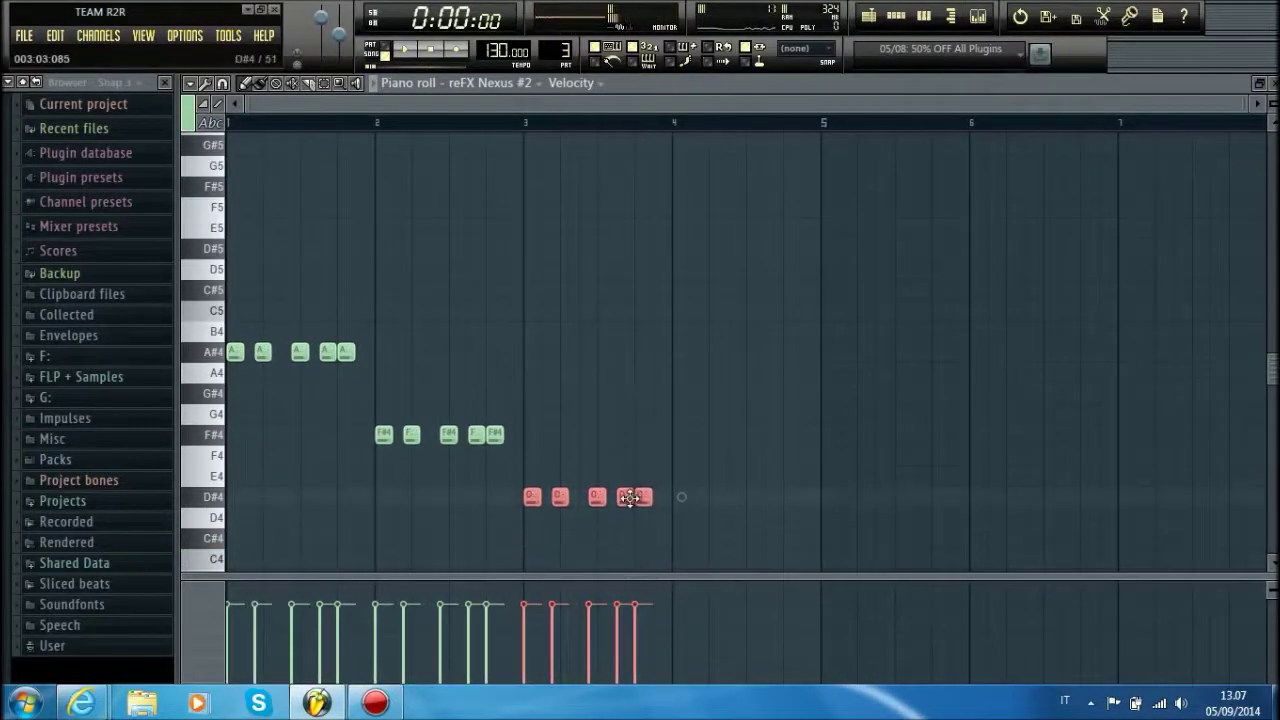
- Copy the five F#4 bass notes from bar 2 into bar 4 and play the pattern
key(ctrl+v)
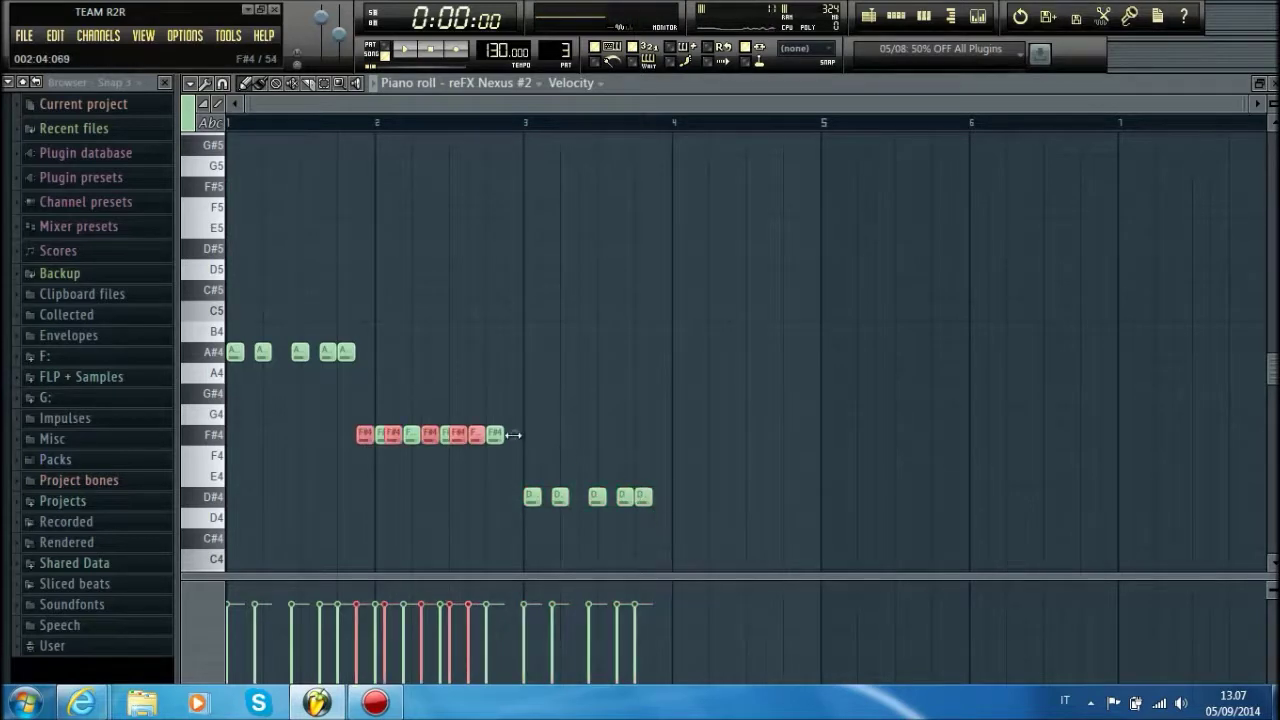
drag(463, 434, 804, 435)
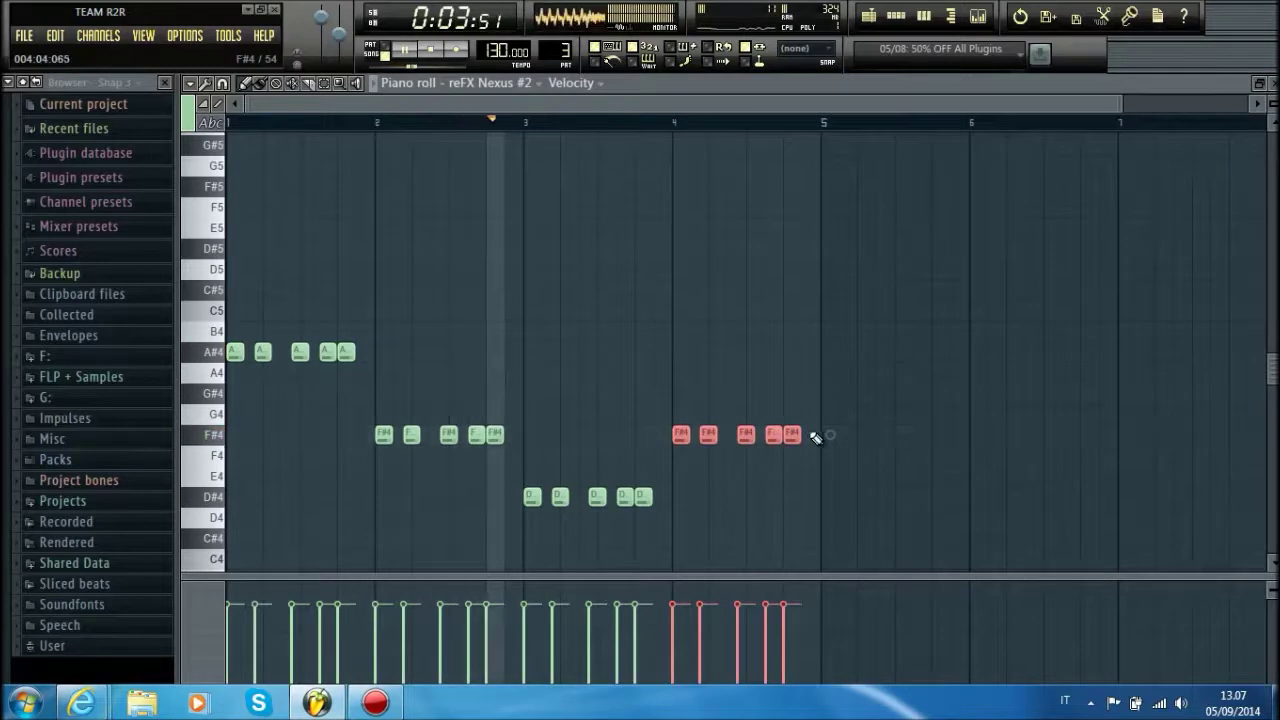
key(space)
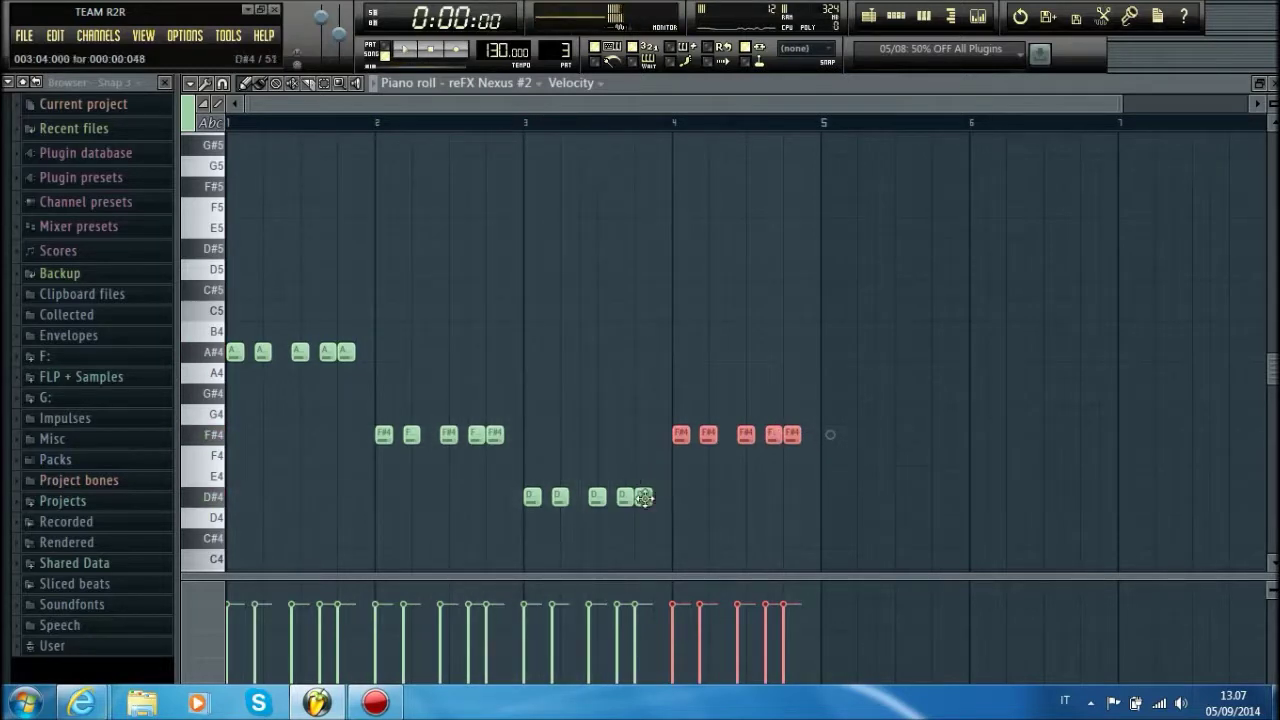
- Compare with Pattern 2's melody, and move the bass notes of bars 2, 3 and 4 to C#5, F#4 and G#4
drag(689, 525, 527, 490)
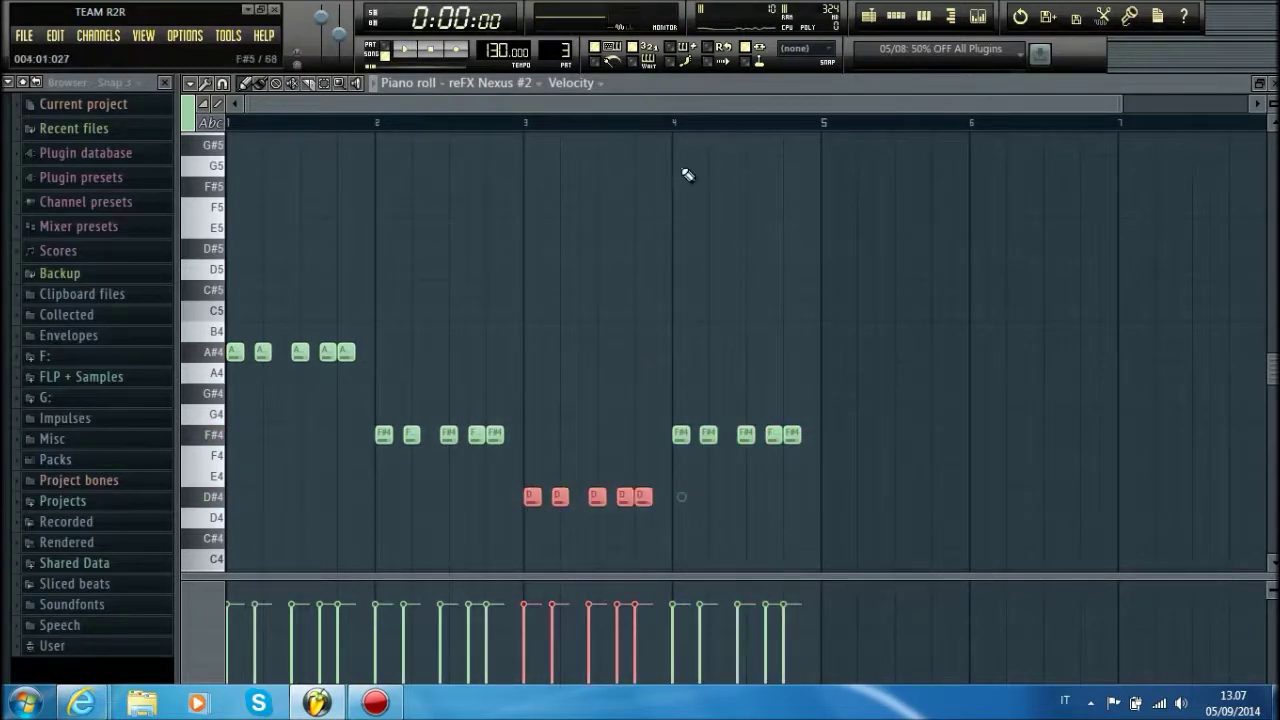
key(KP_Subtract)
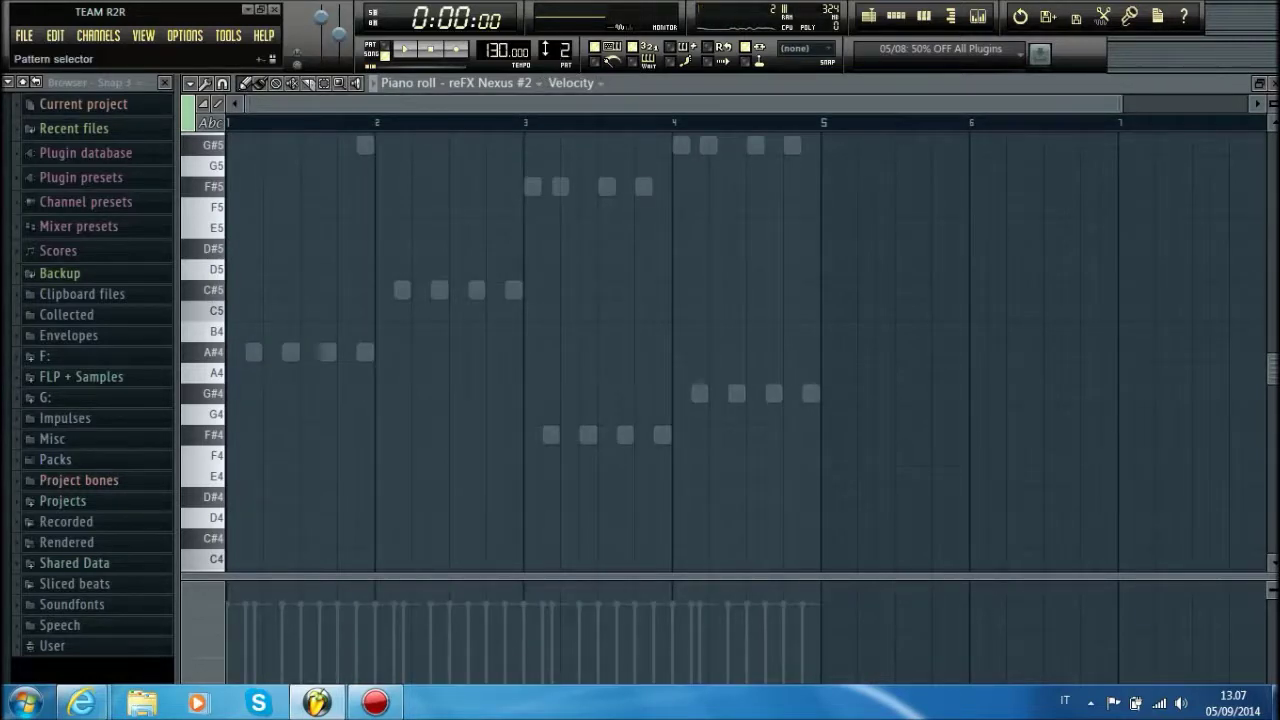
key(KP_Add)
drag(540, 446, 373, 288)
drag(704, 526, 531, 434)
drag(914, 483, 680, 386)
key(space)
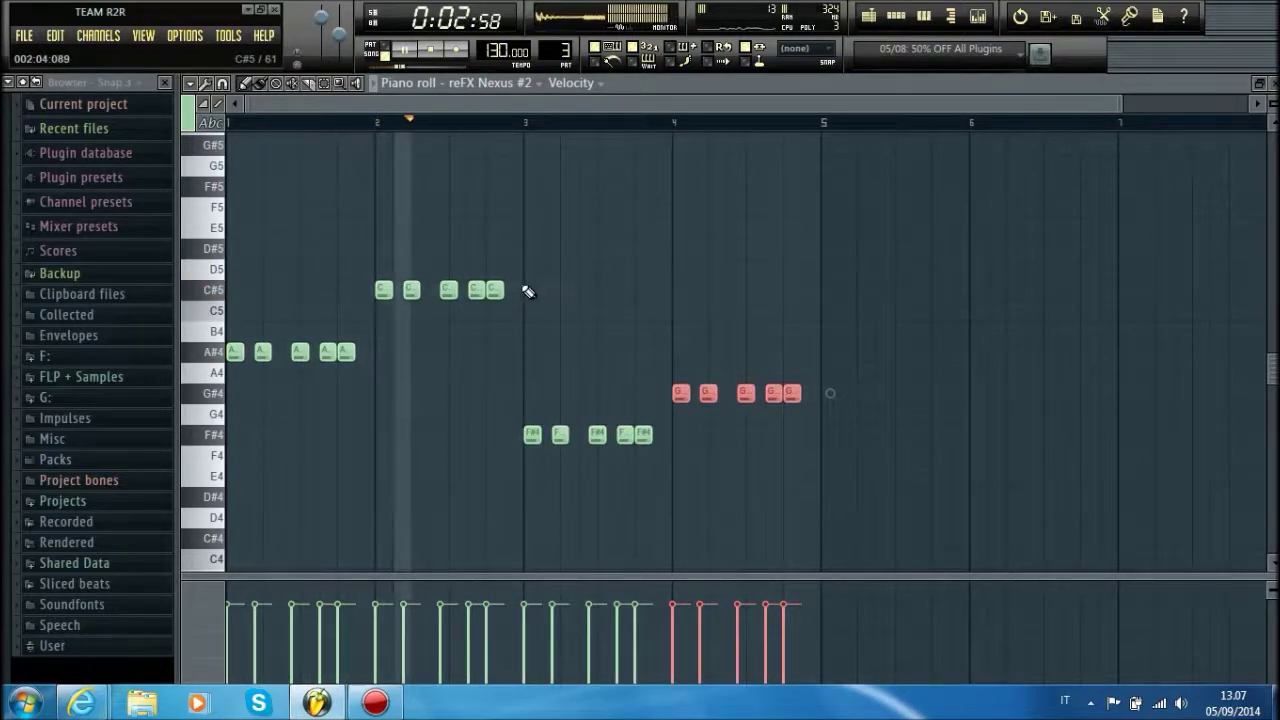
- Shorten all notes of the four-bar bass line to 14 ticks
scroll(443, 109, up, 1)
drag(990, 518, 14, 192)
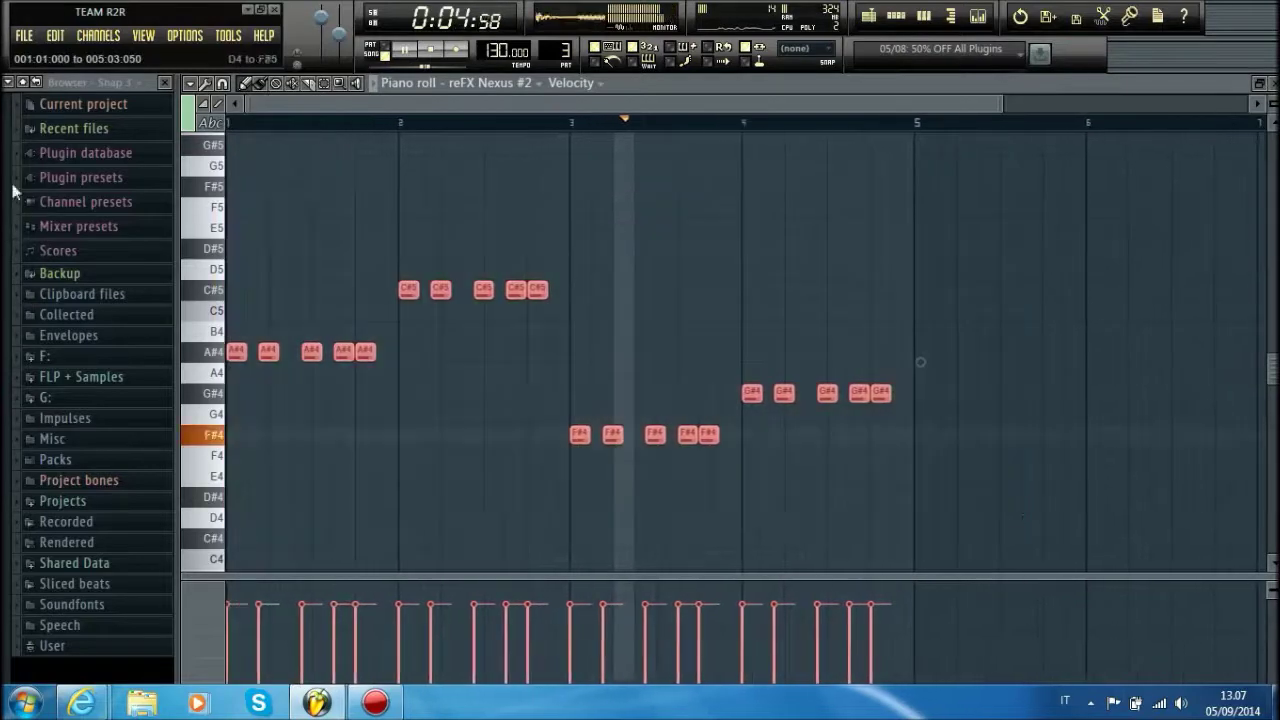
scroll(394, 132, up, 5)
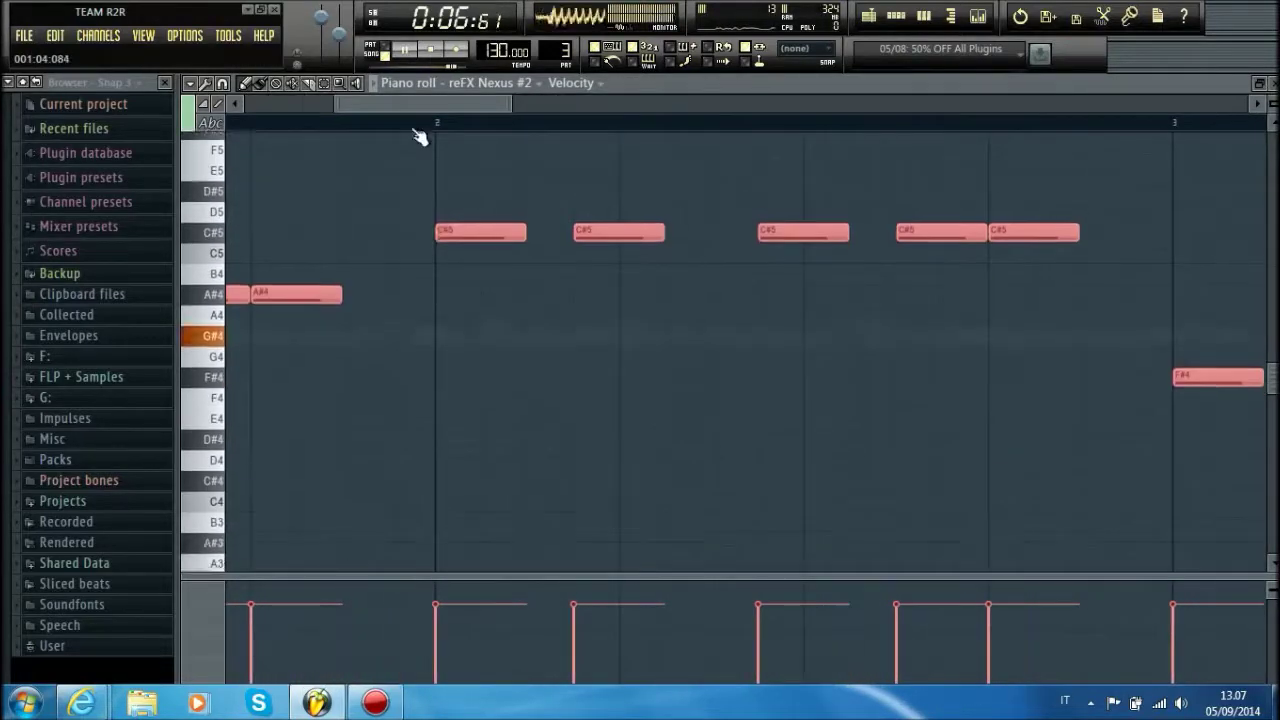
scroll(412, 130, up, 5)
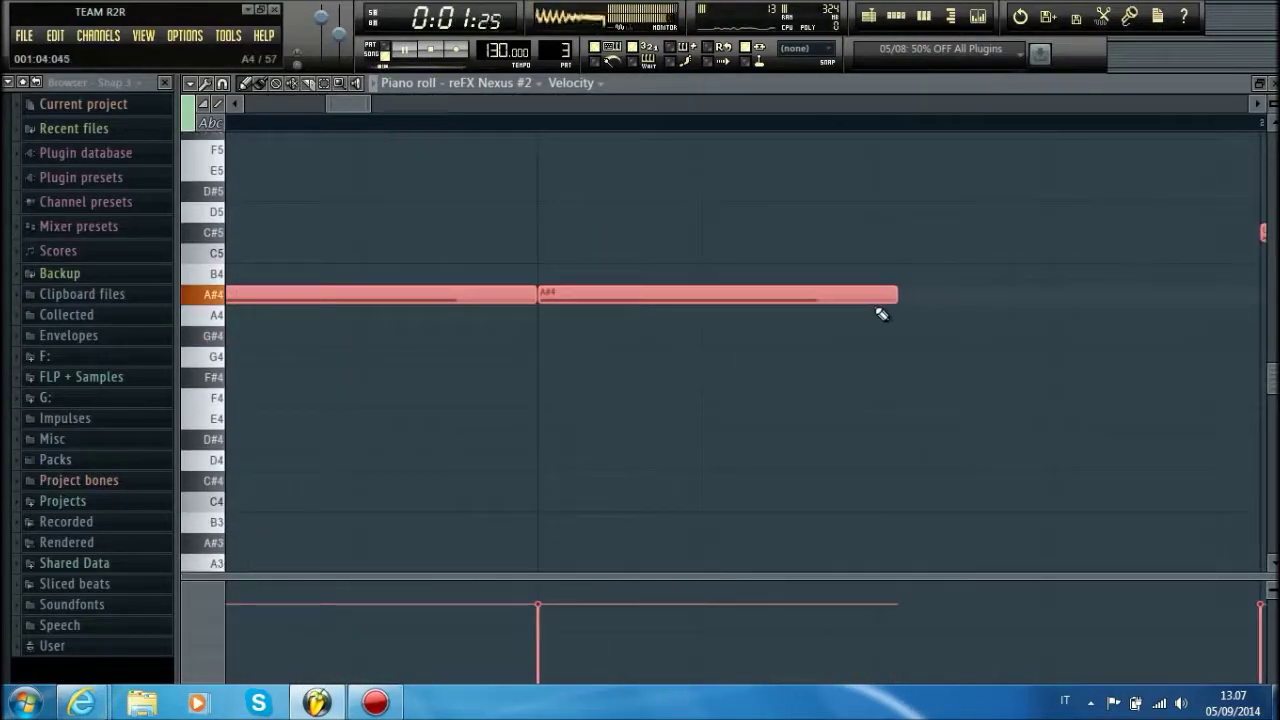
drag(896, 295, 643, 306)
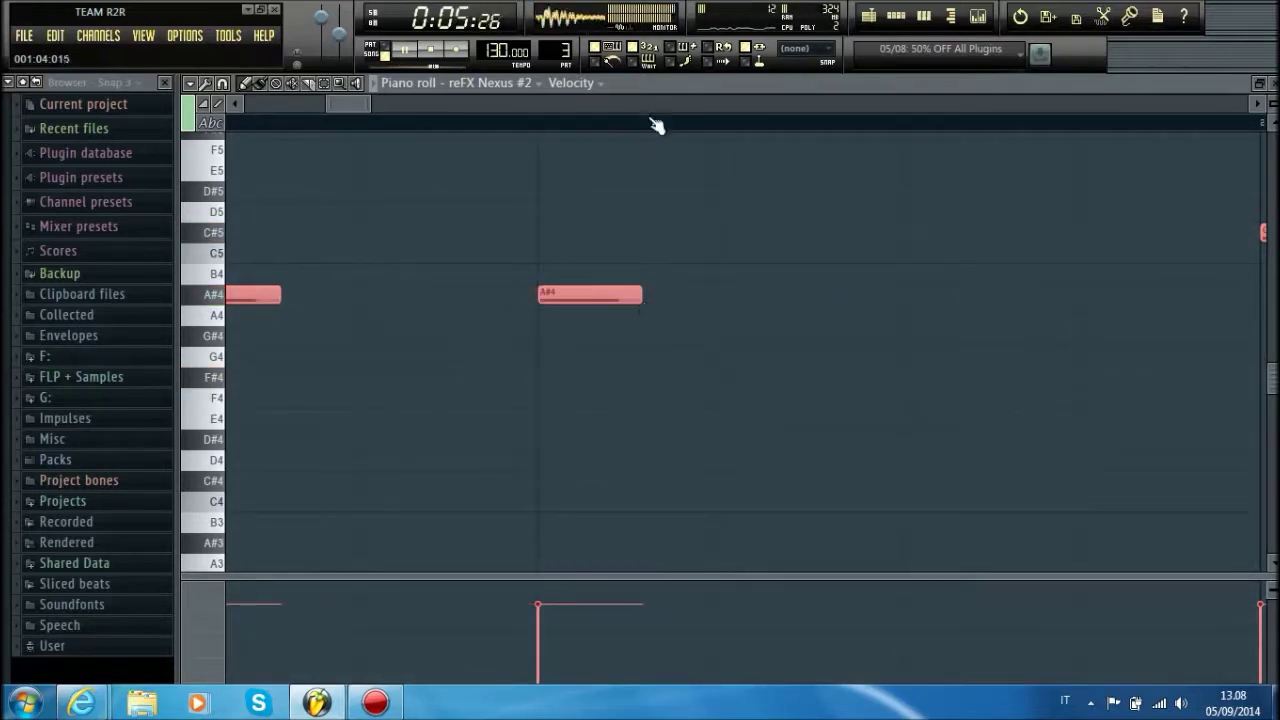
scroll(640, 128, down, 6)
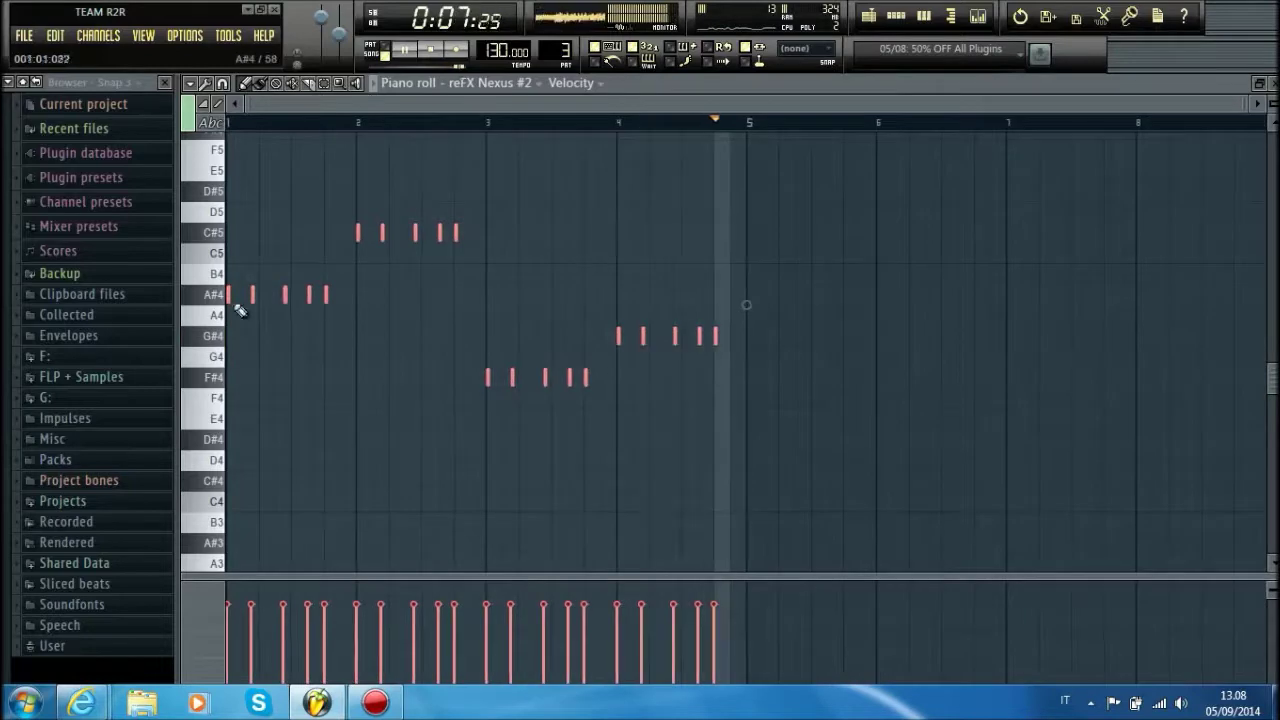
- Duplicate all the shortened bass notes and place each copy 24 ticks after its original
drag(323, 298, 323, 299)
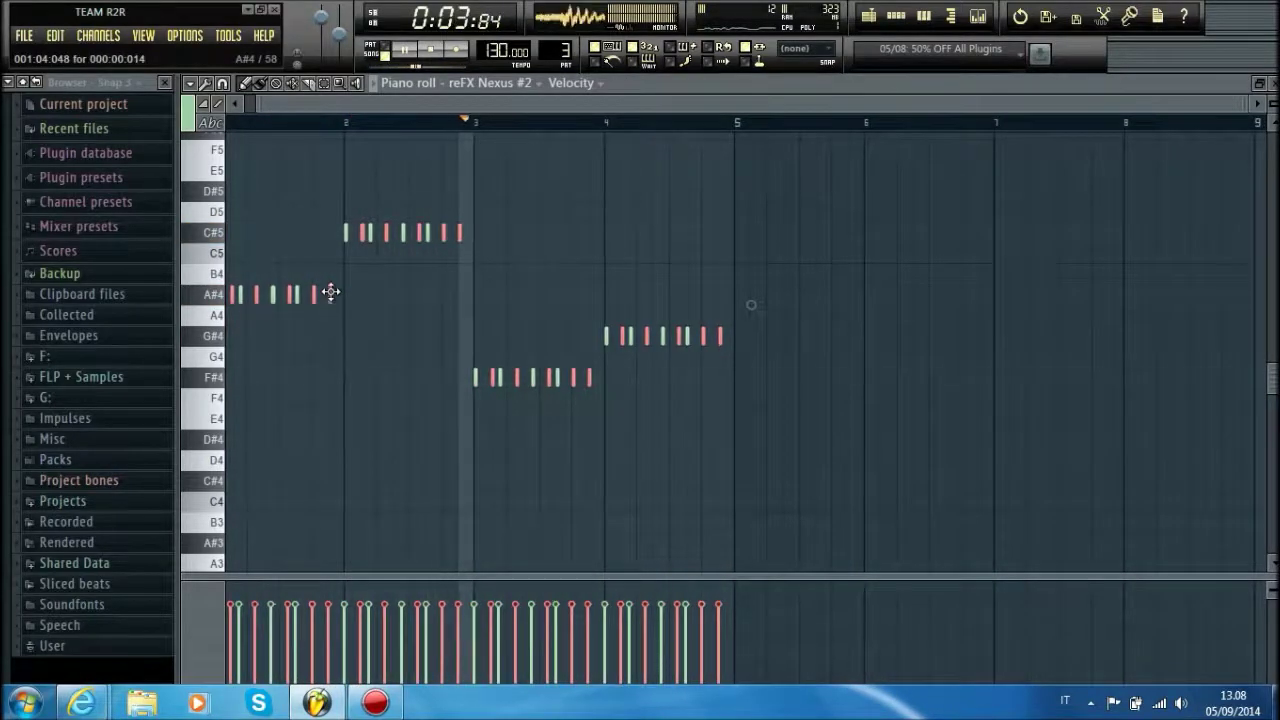
scroll(243, 125, up, 6)
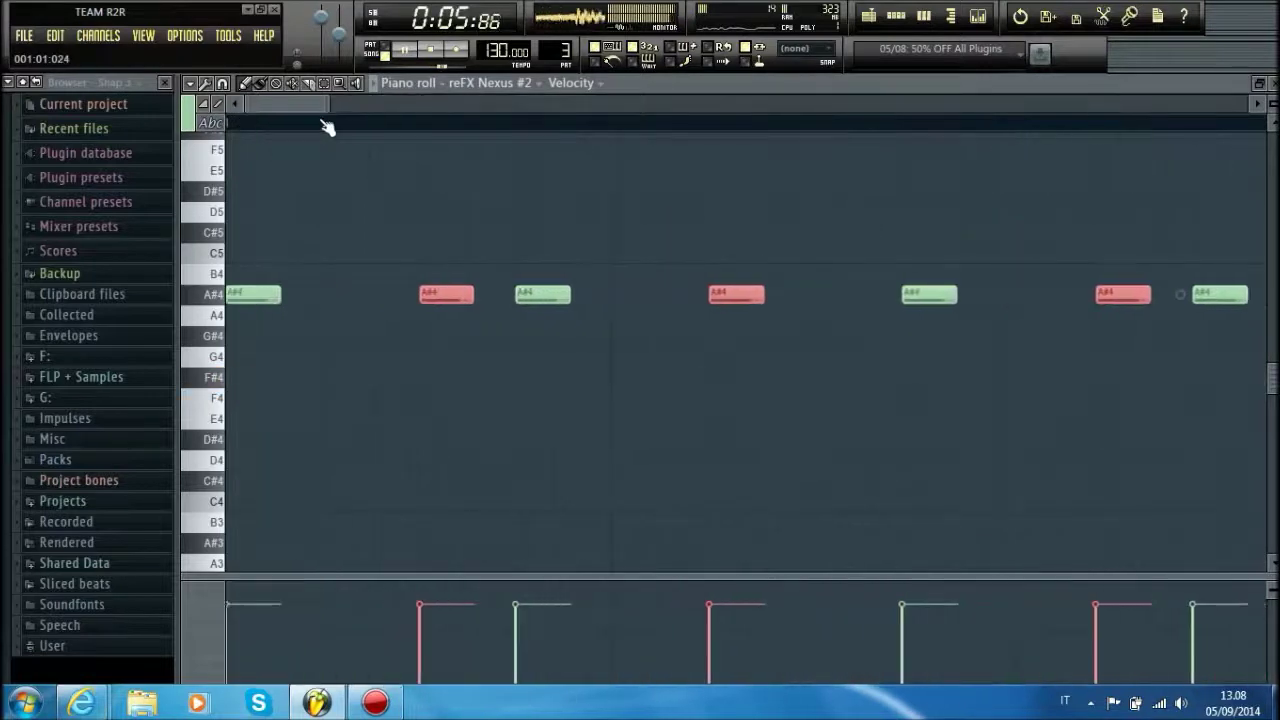
scroll(326, 126, up, 2)
drag(480, 293, 376, 290)
scroll(364, 122, up, 1)
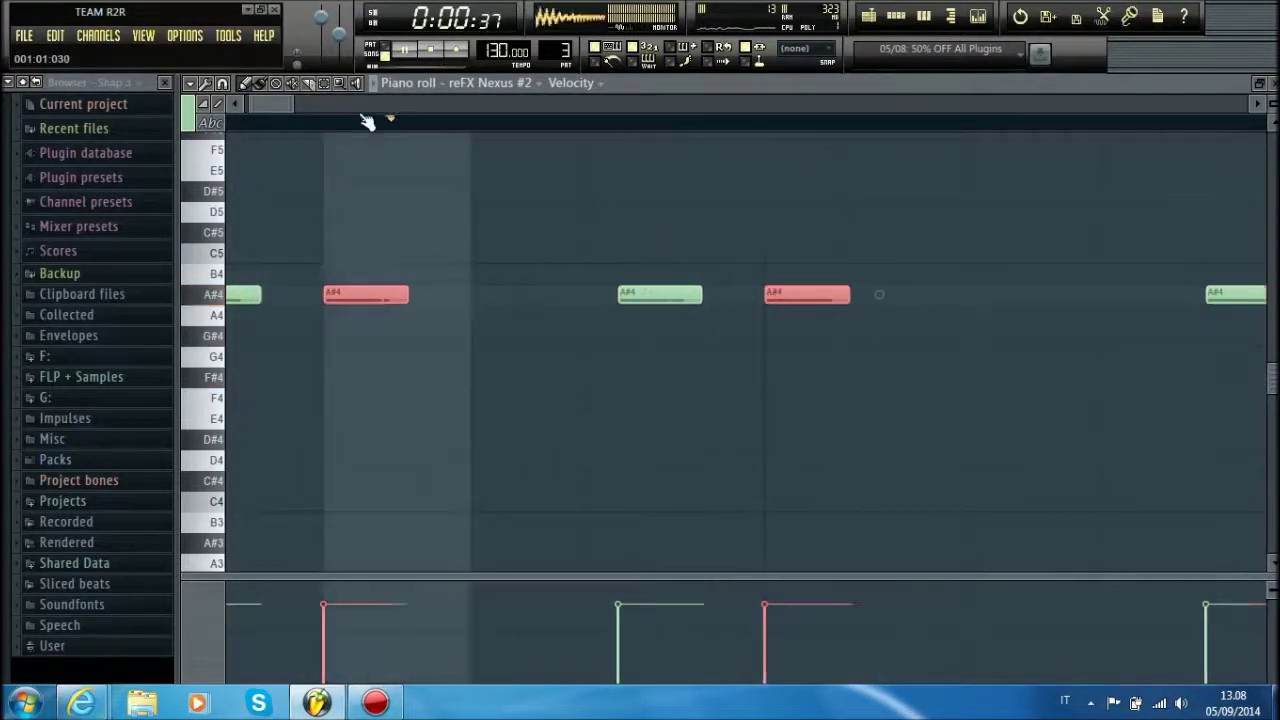
- Lengthen the copied bass notes to about three eighths of a beat, stop playback and close the piano roll
scroll(368, 122, up, 1)
drag(425, 302, 494, 302)
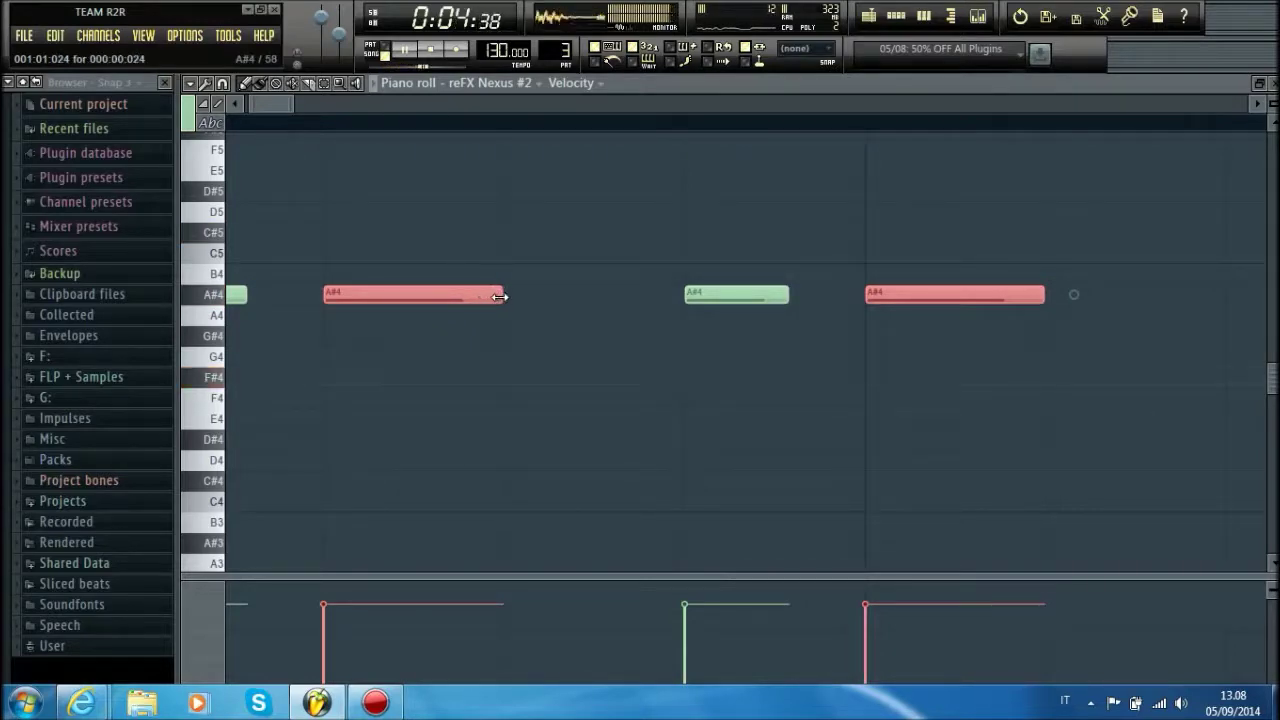
drag(499, 297, 594, 298)
scroll(565, 135, down, 10)
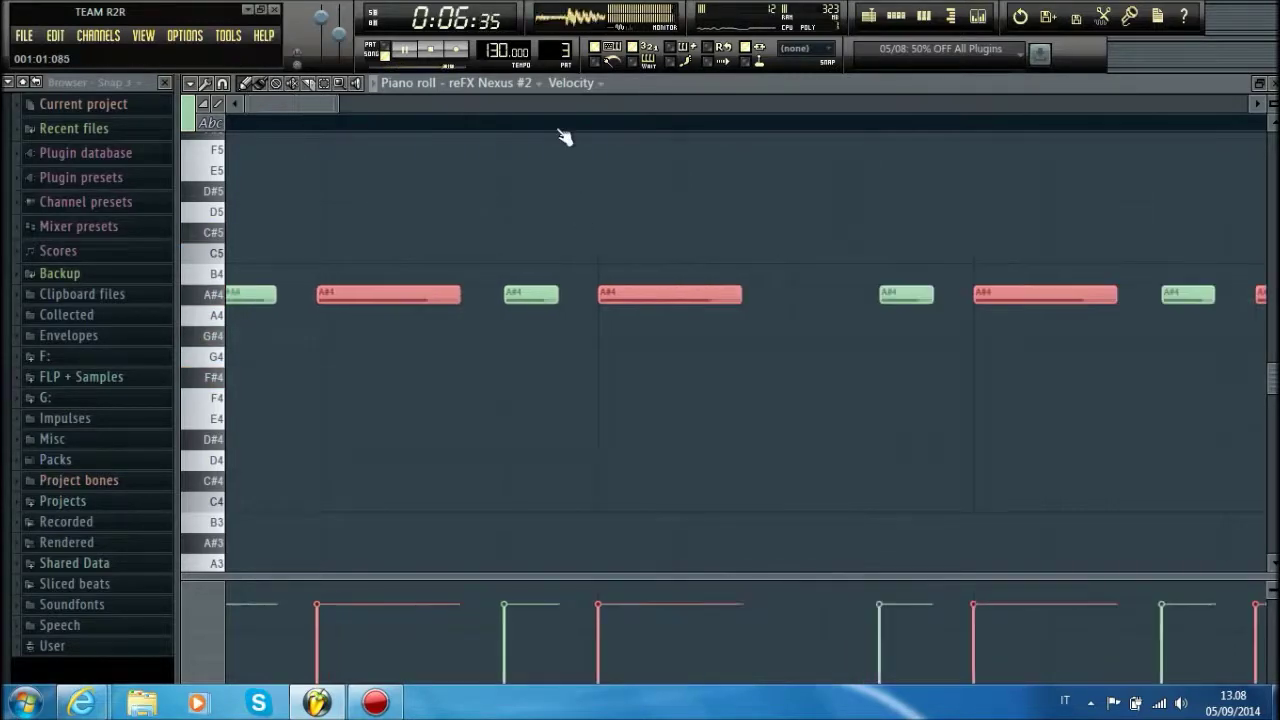
key(space)
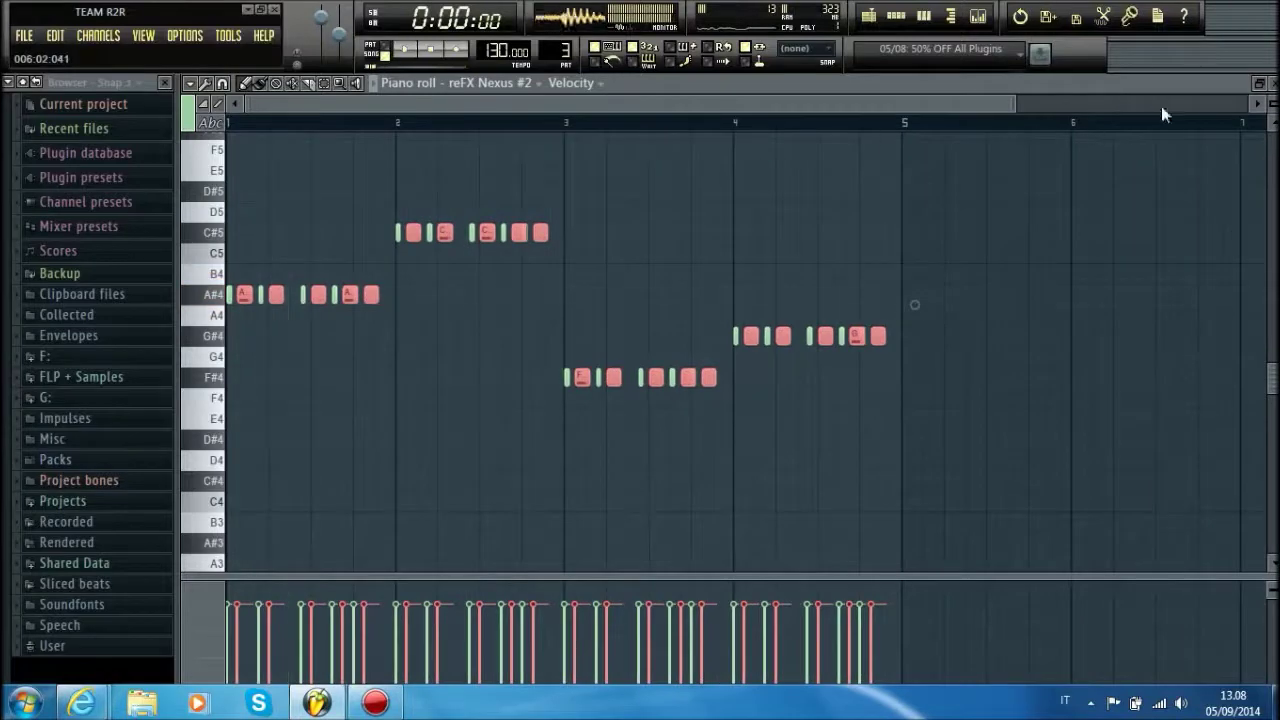
click(1271, 87)
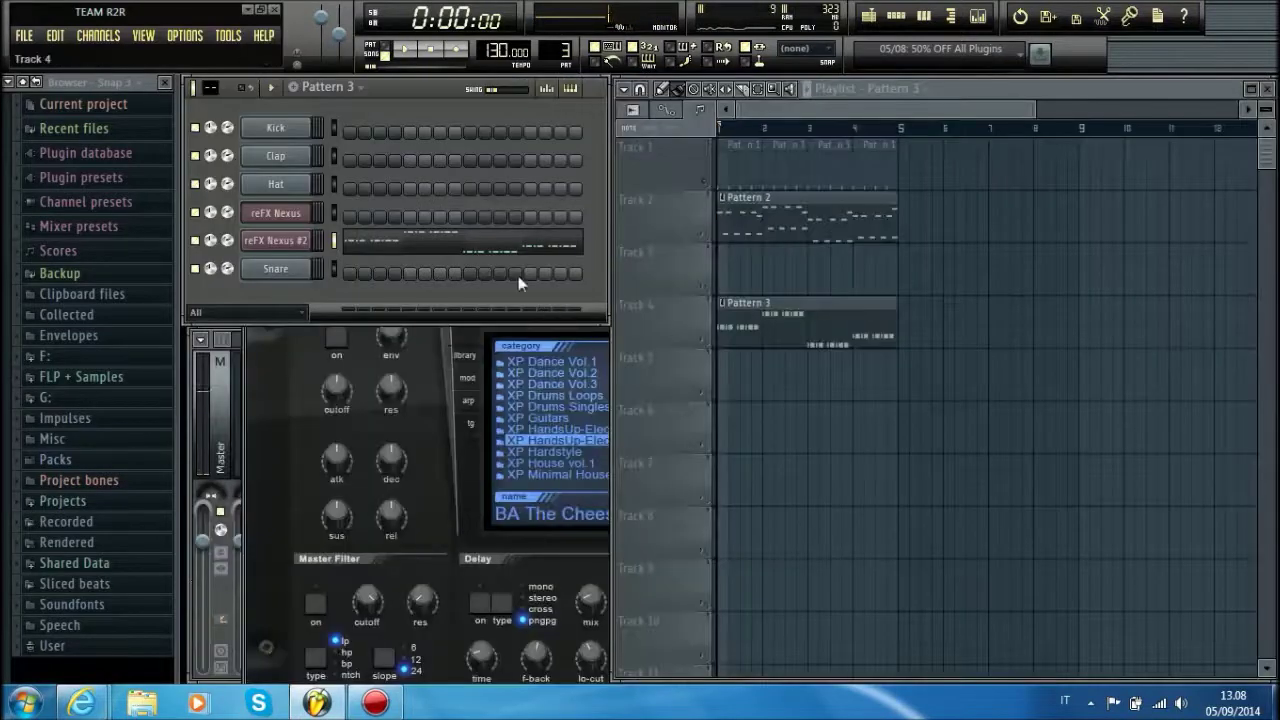
- Clone the Kick channel and fill Kick #2 every 4 steps with step sequencer repeat enabled
right_click(284, 133)
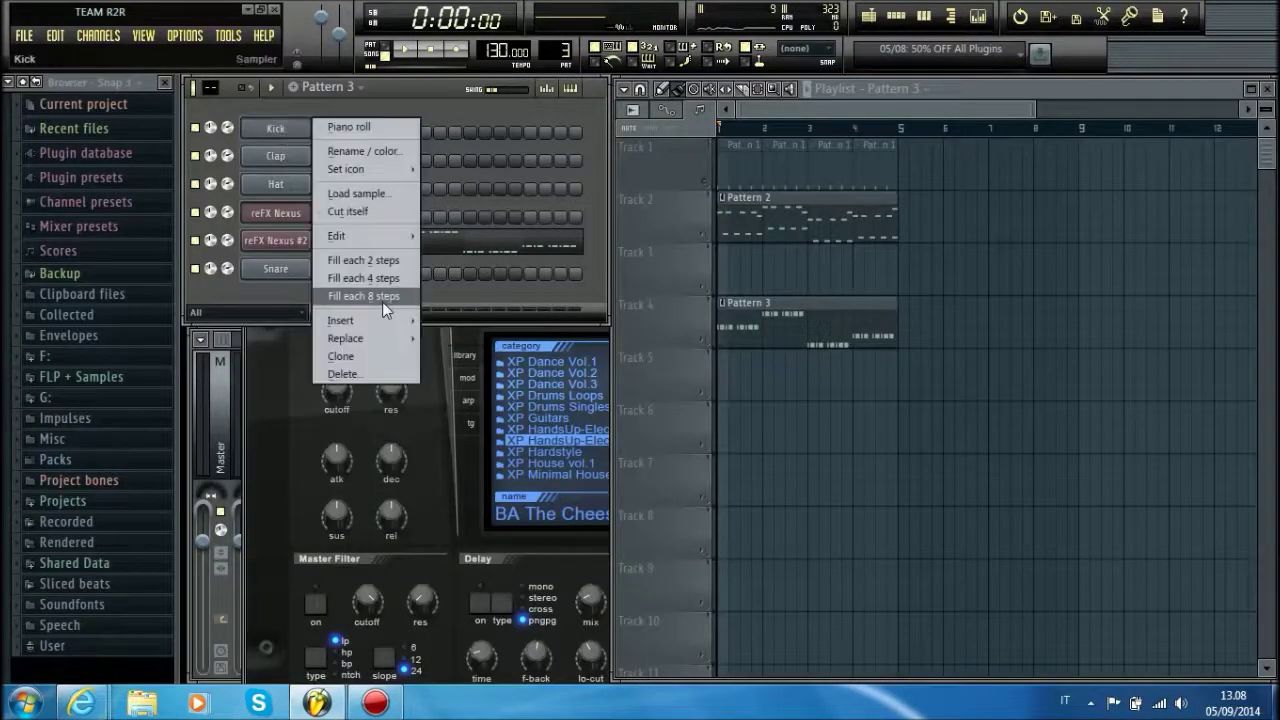
click(370, 355)
click(247, 93)
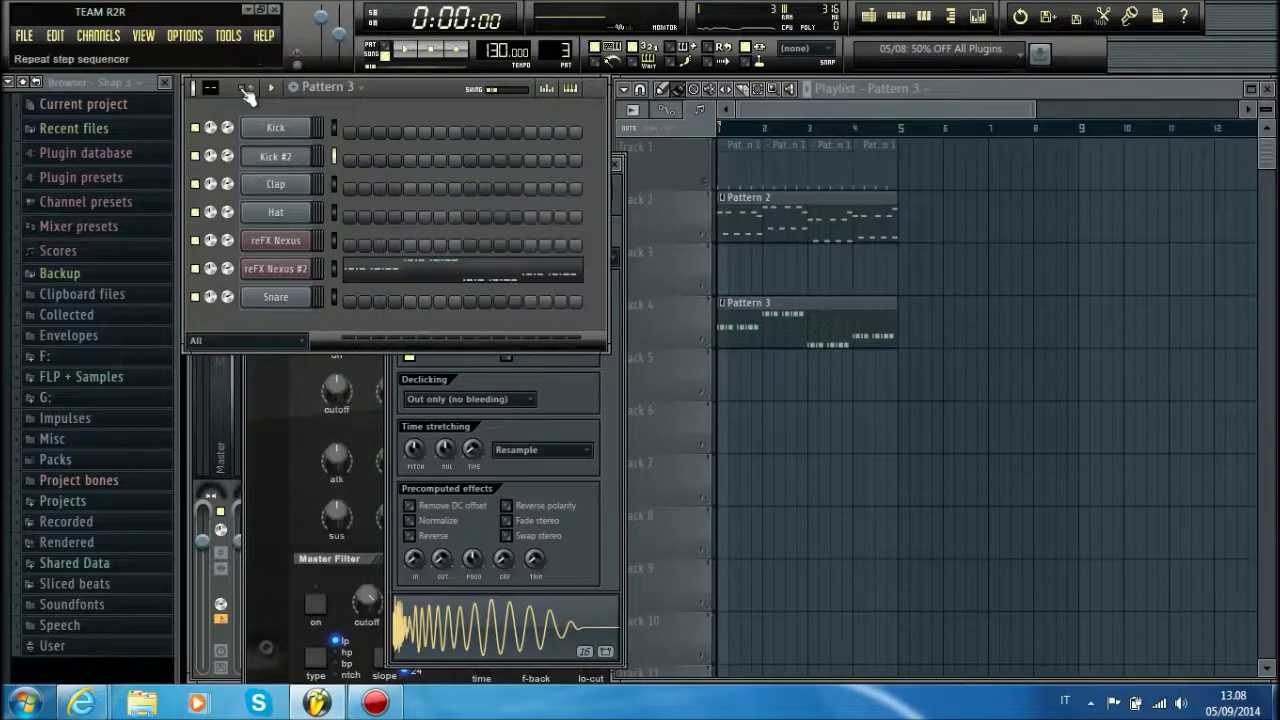
right_click(288, 164)
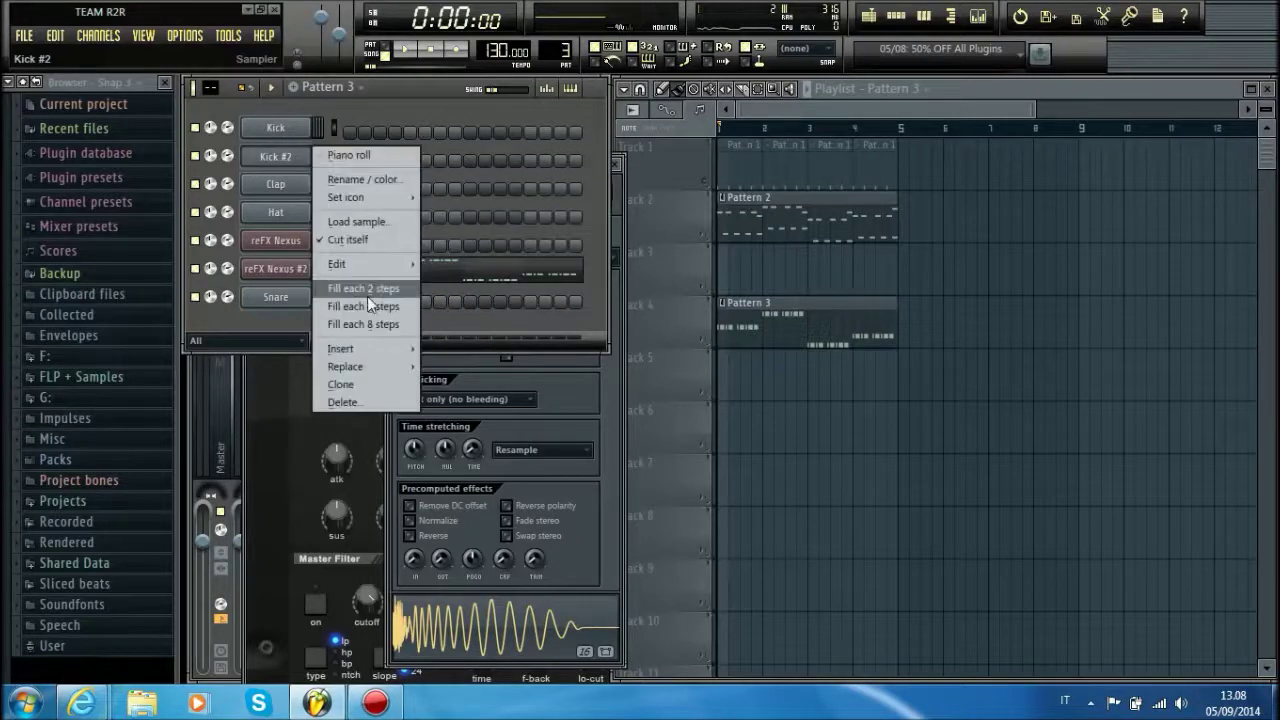
click(569, 399)
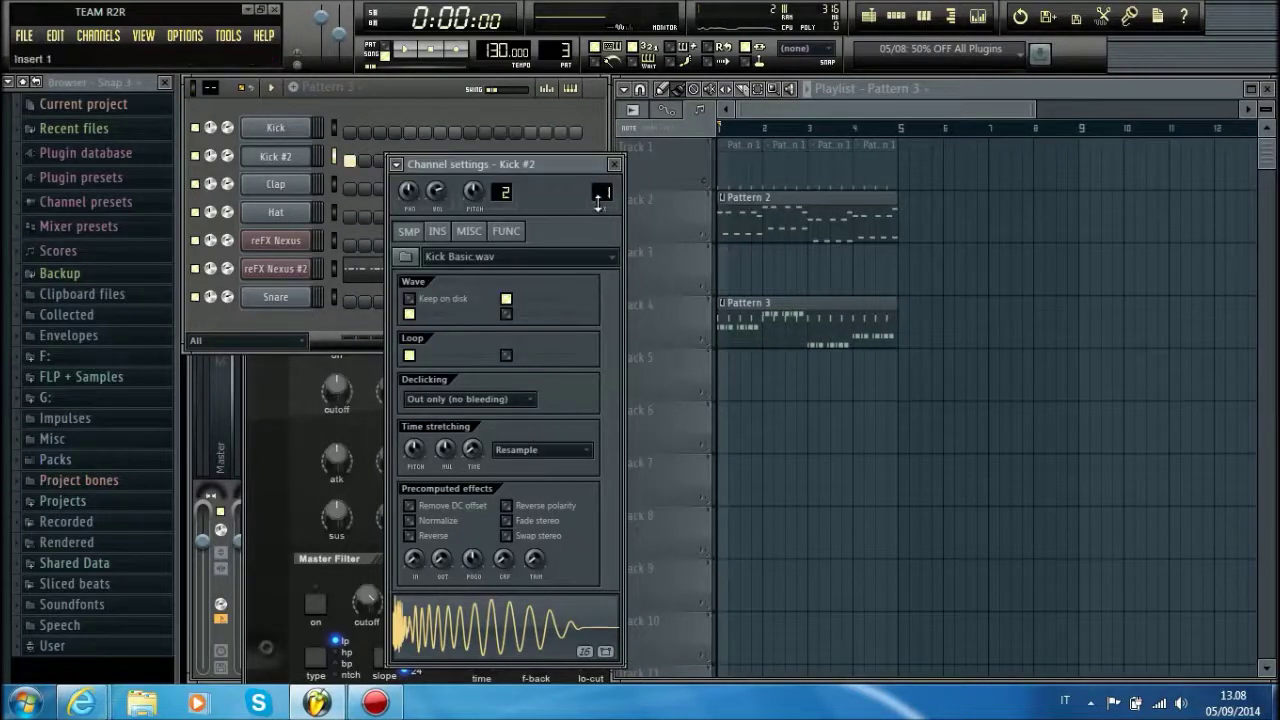
- Route Kick #2 to mixer Insert 2 and load Fruity Peak Controller in that insert's first effect slot
click(602, 194)
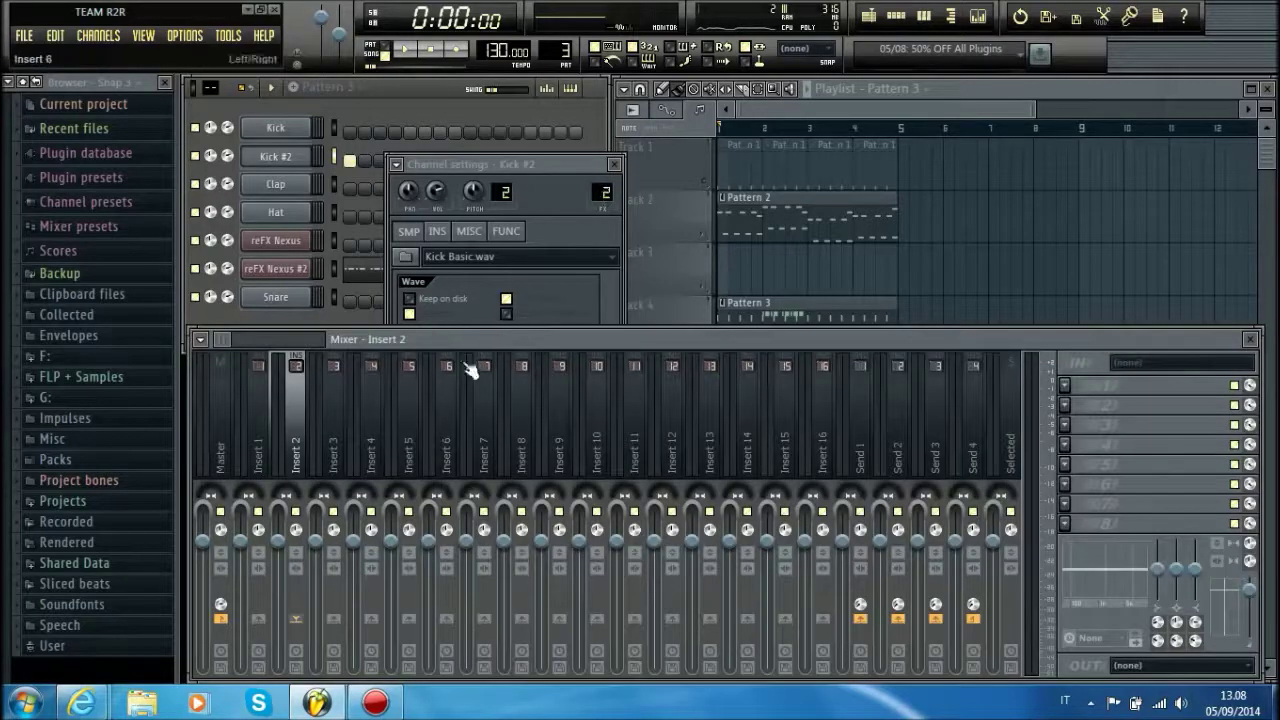
click(1065, 384)
click(1078, 76)
click(1062, 384)
mouse_move(1067, 335)
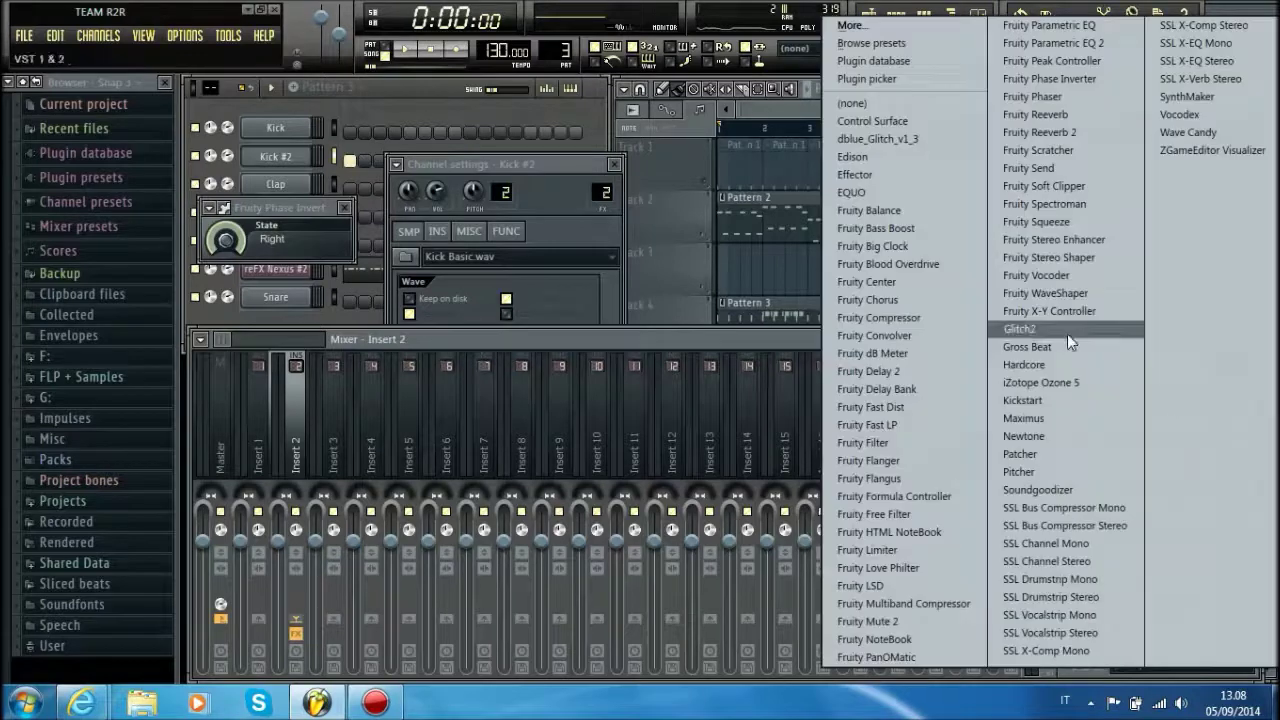
click(1105, 63)
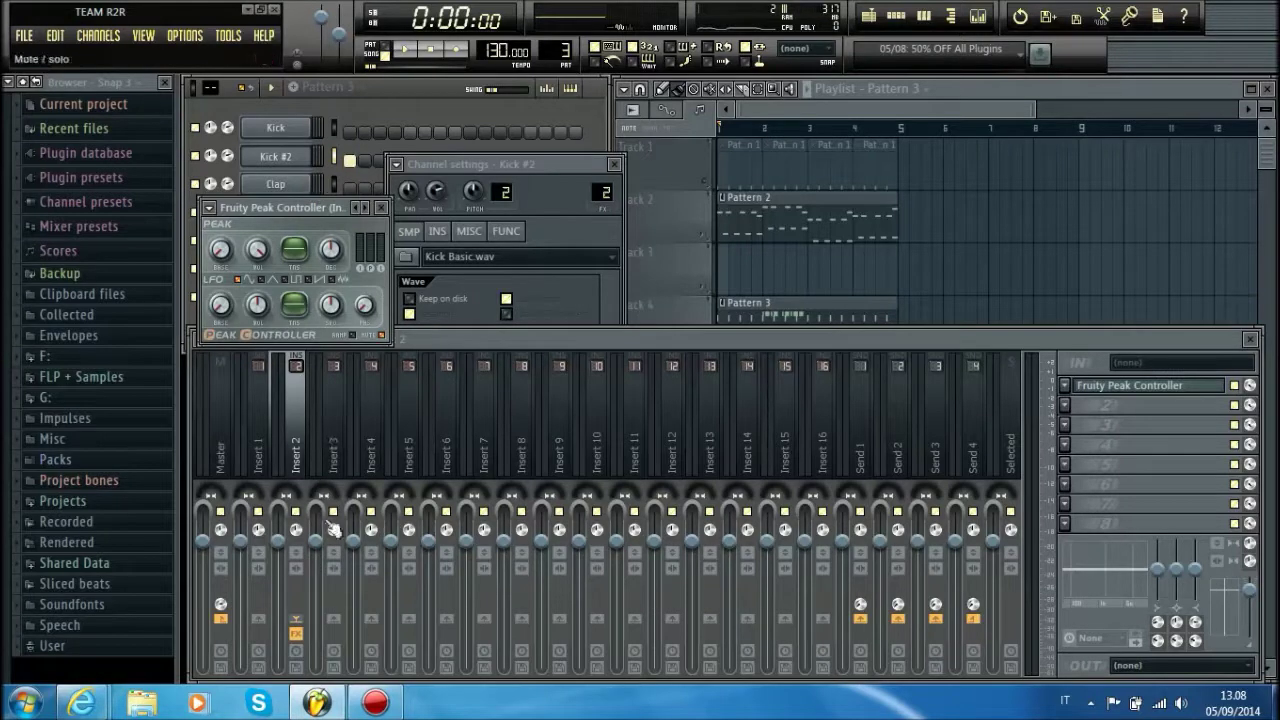
- Link the volume fader of mixer Insert 3 to the Fruity Peak Controller on Insert 2
right_click(316, 548)
click(360, 580)
click(662, 343)
click(614, 411)
click(557, 394)
click(575, 440)
click(709, 489)
click(597, 143)
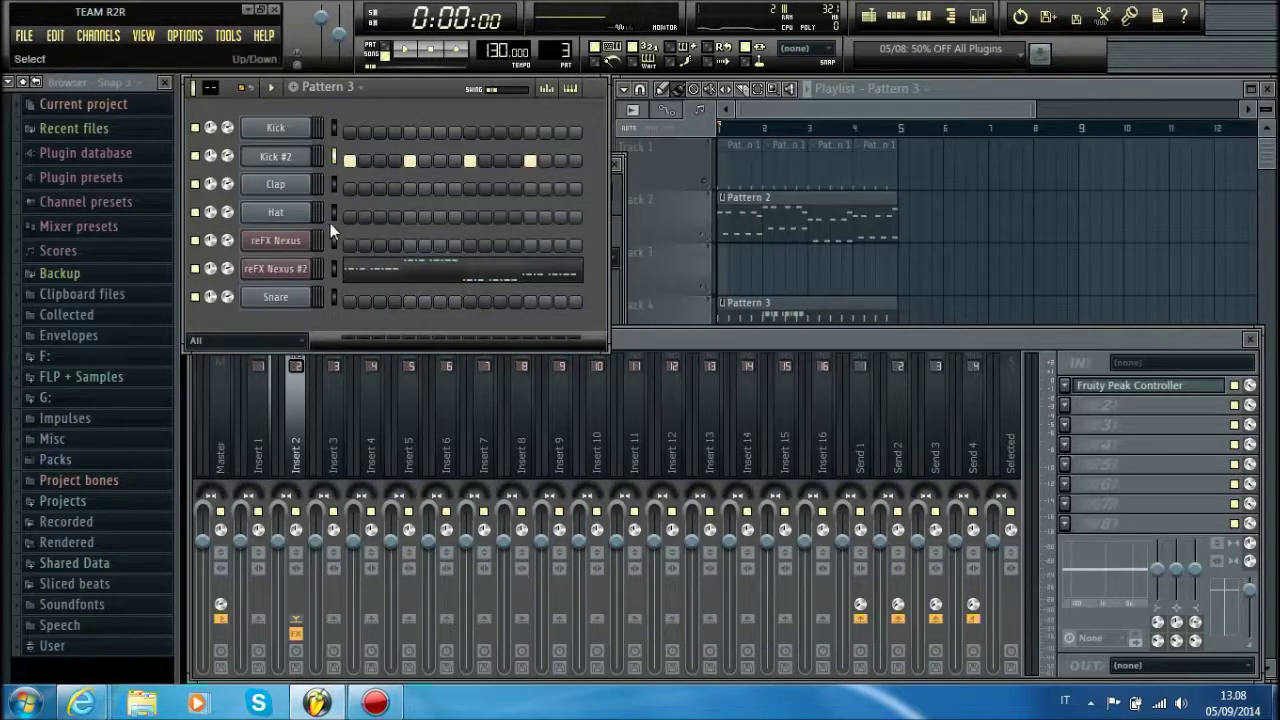
- Route the reFX Nexus #2 channel to mixer Insert 3 and play the arrangement from bar 1
click(292, 267)
scroll(593, 193, up, 2)
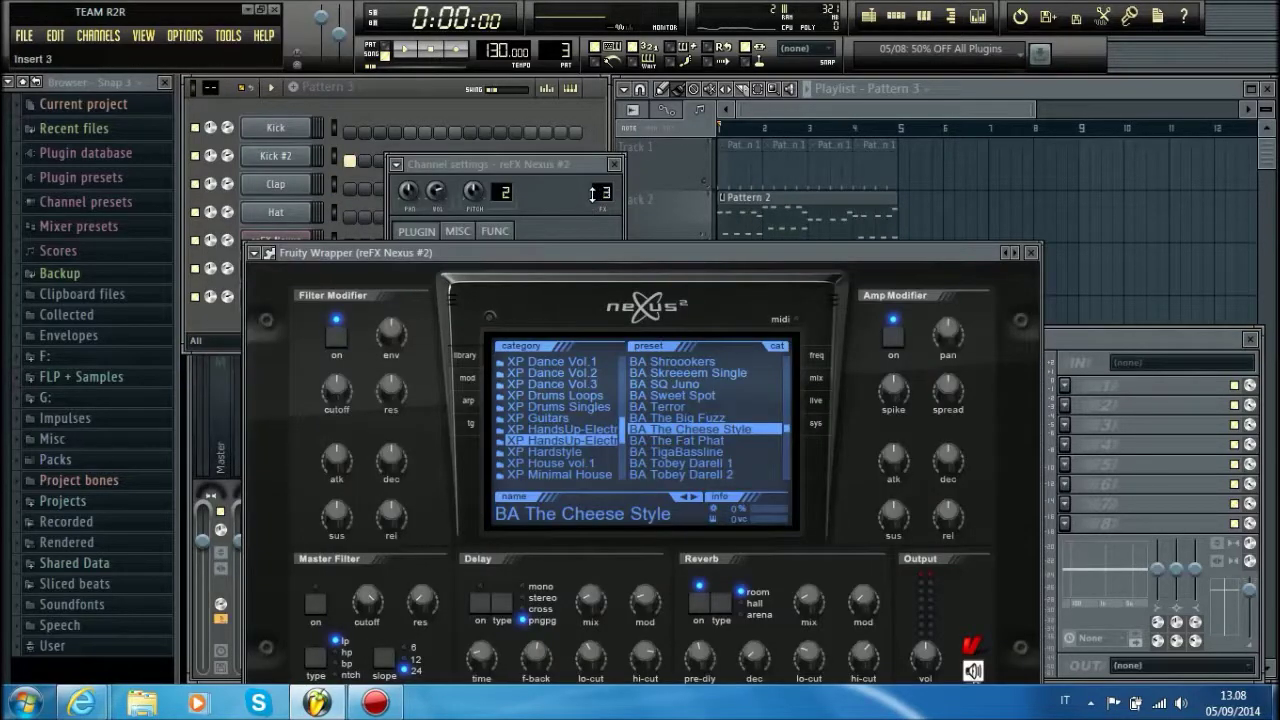
key(space)
click(738, 128)
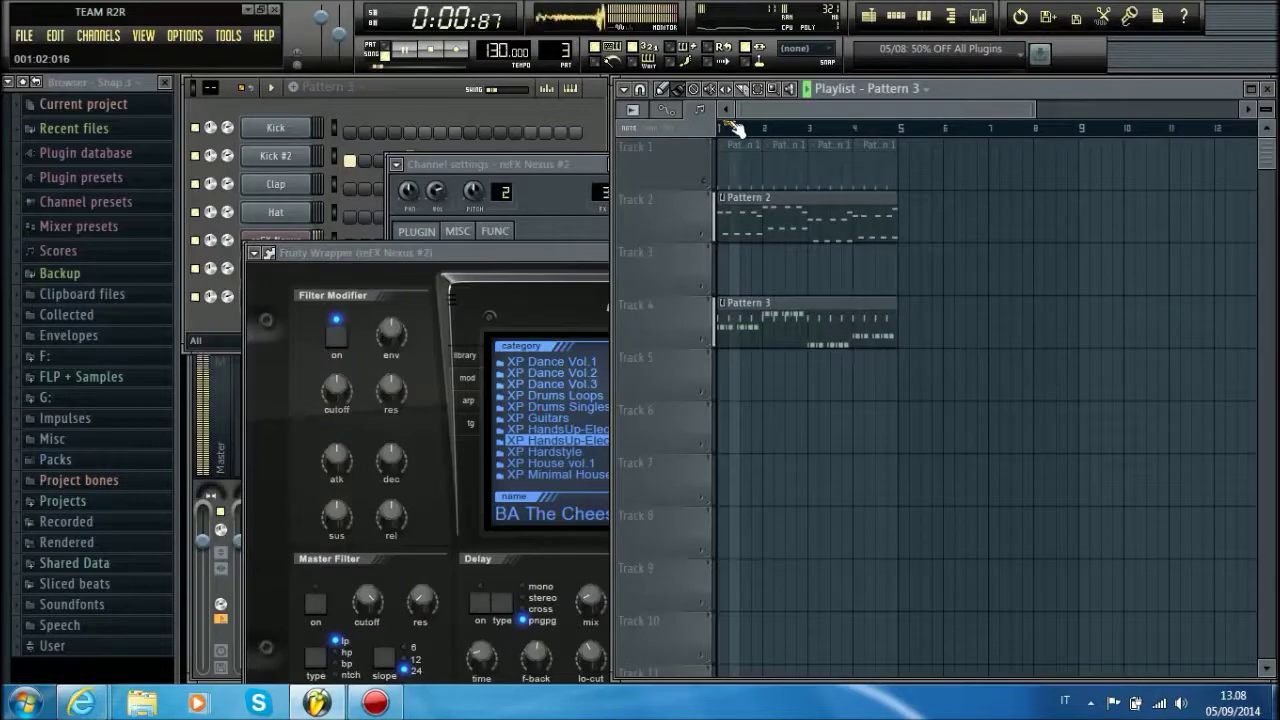
click(722, 128)
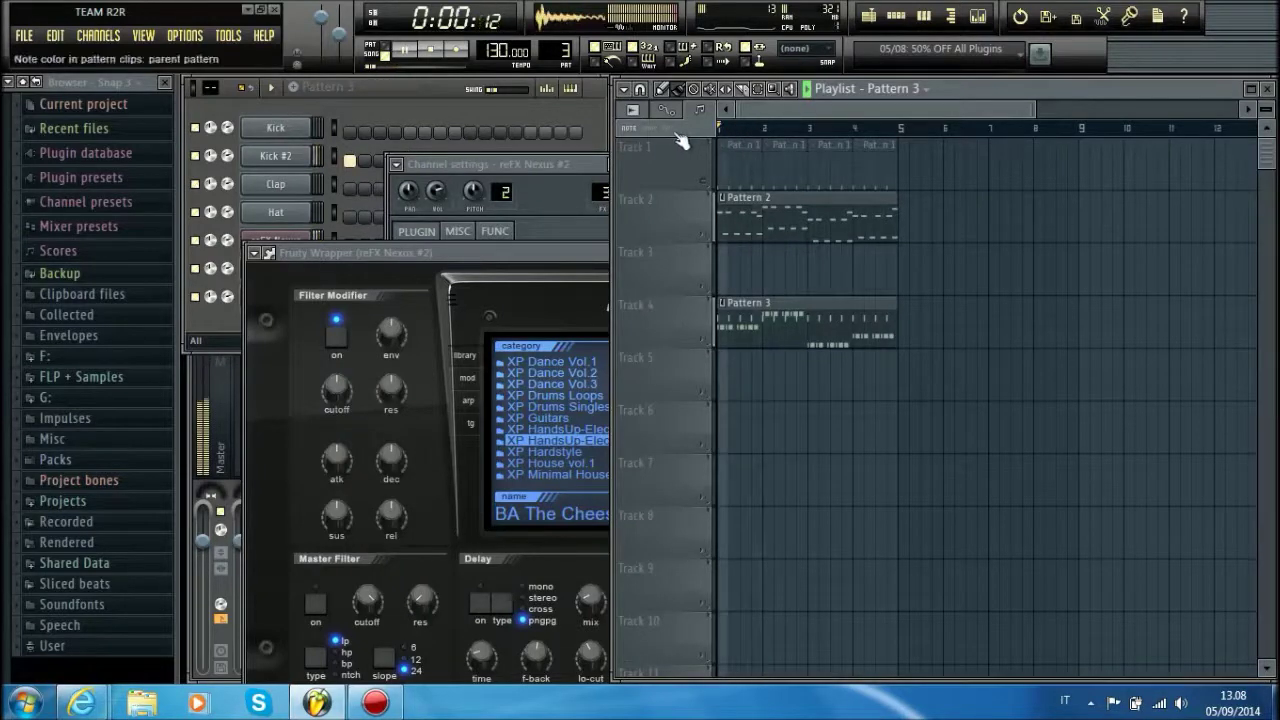
- Clone the reFX Nexus #2 channel as reFX Nexus #3
click(584, 106)
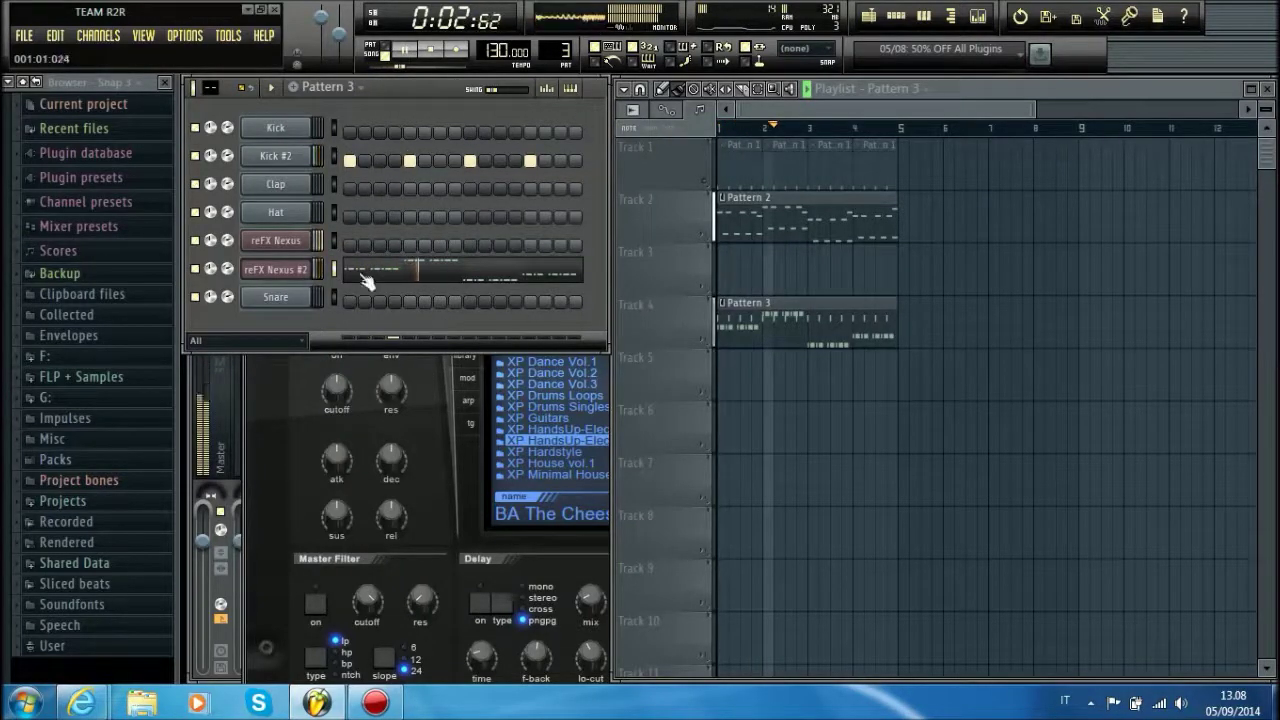
key(F9)
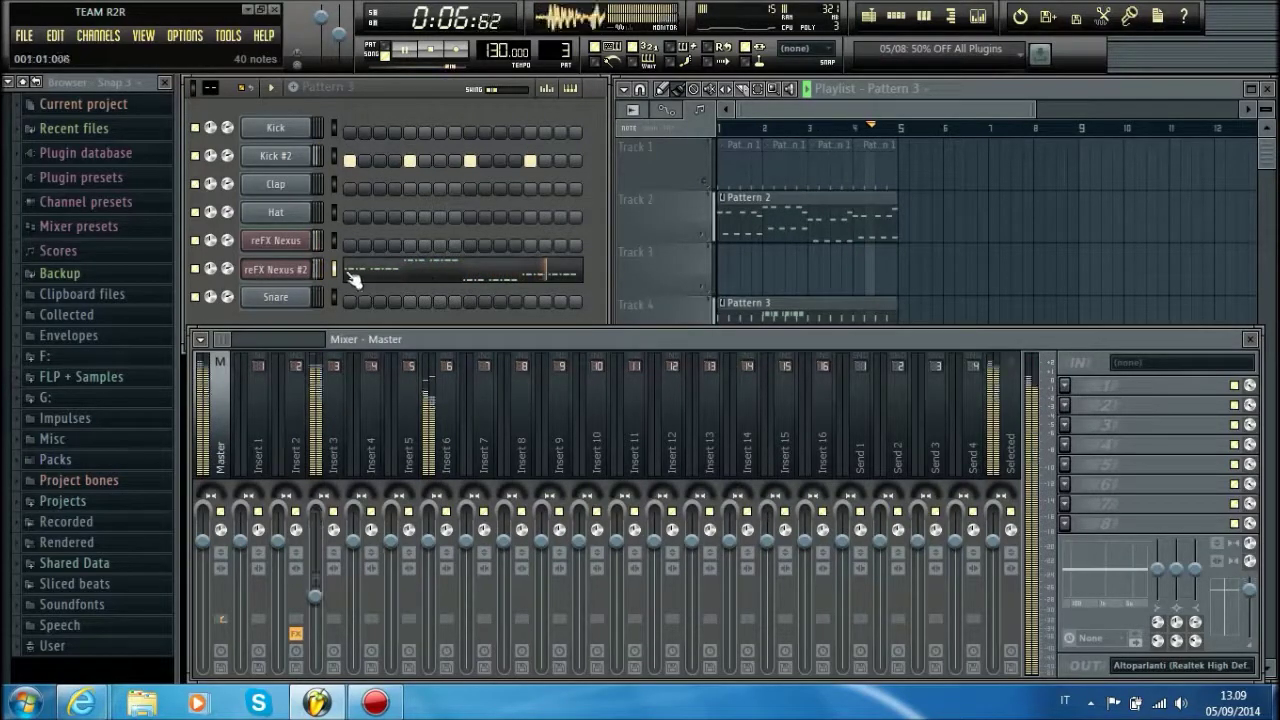
click(300, 268)
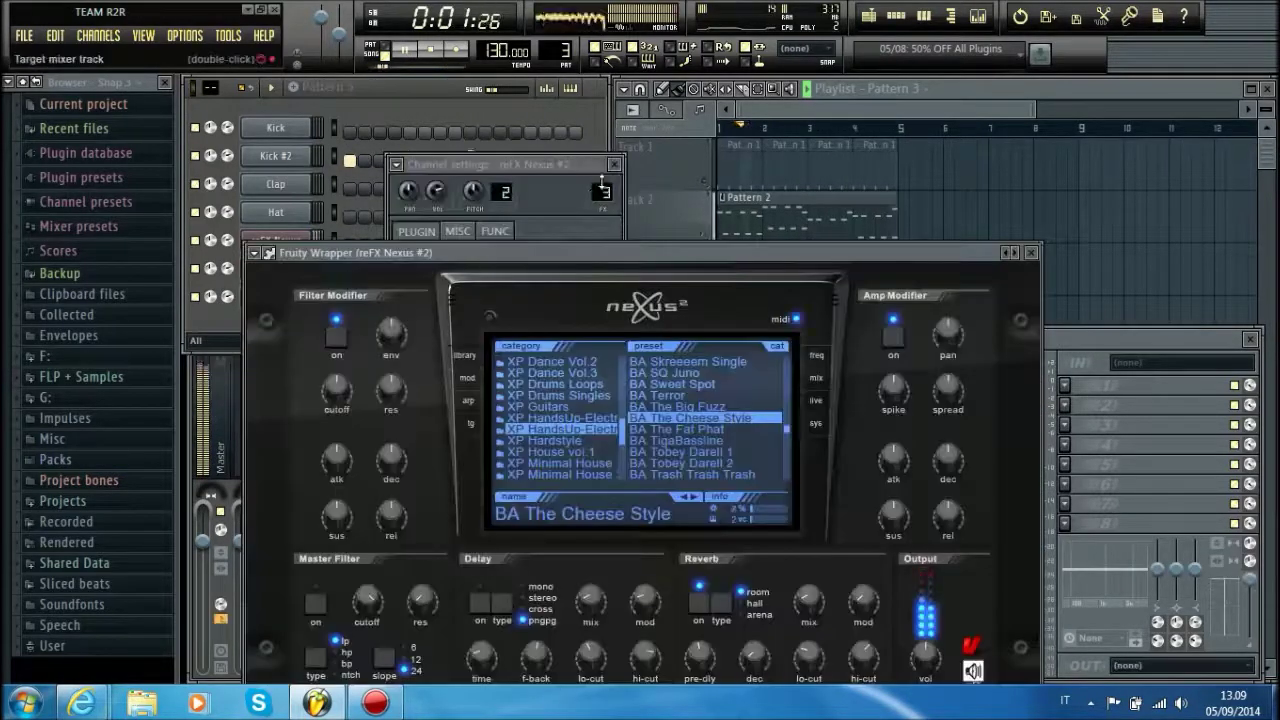
drag(442, 256, 605, 307)
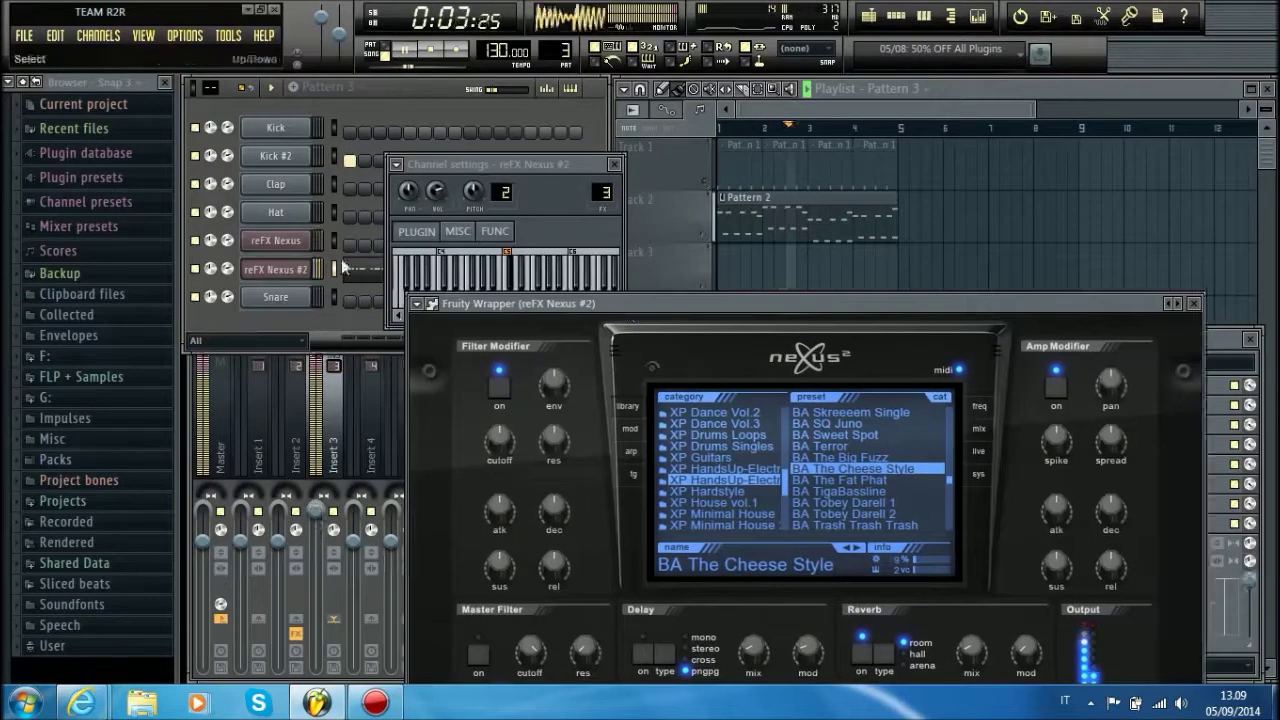
right_click(308, 264)
click(378, 479)
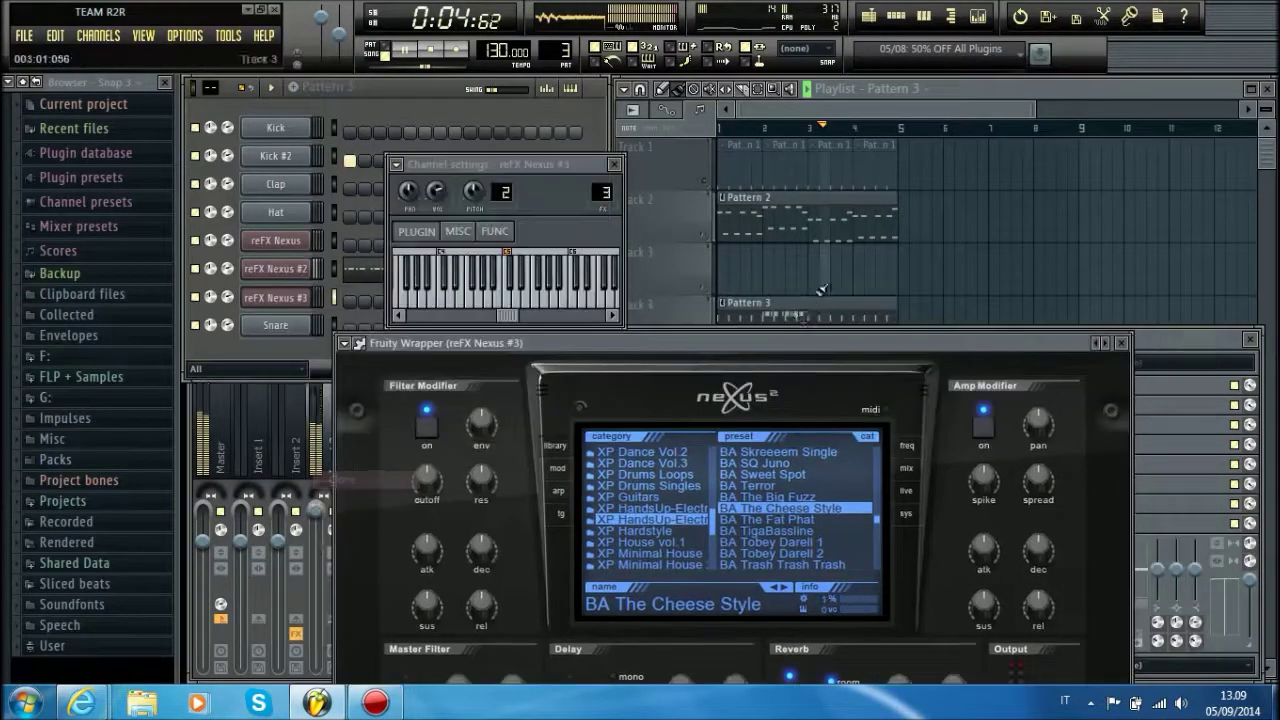
drag(793, 346, 723, 243)
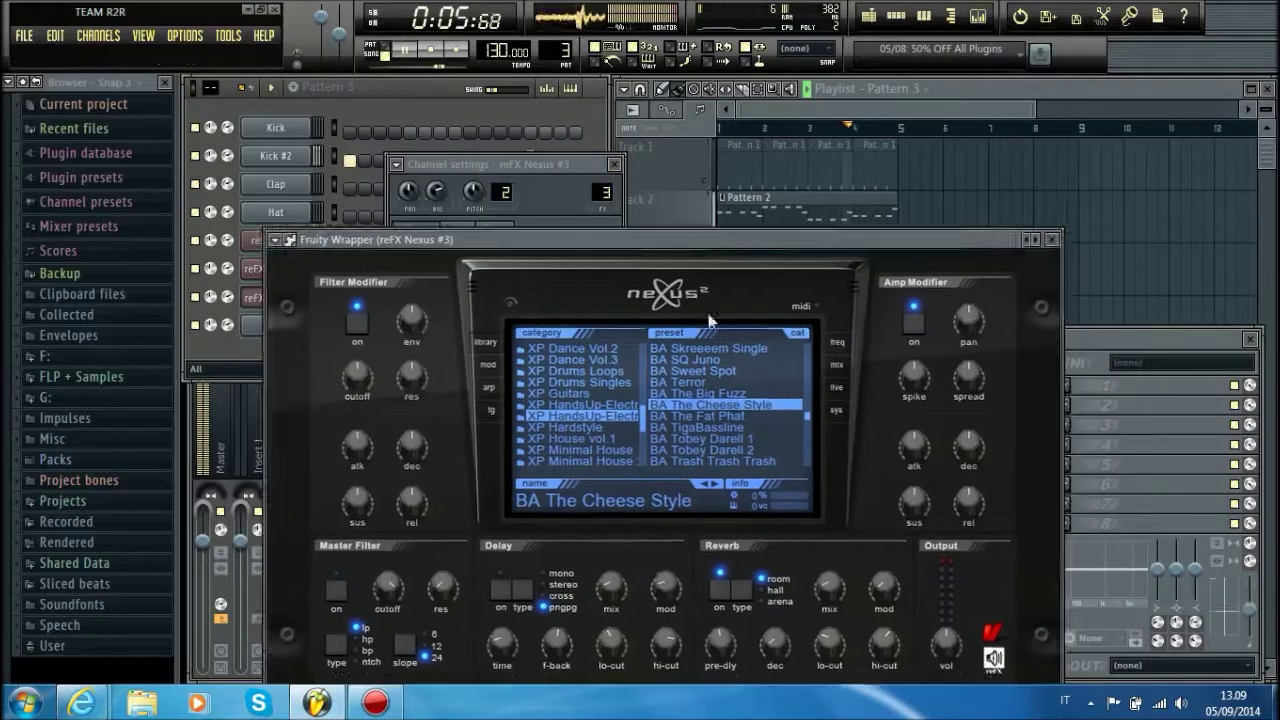
- Audition the presets BA The Big Fuzz, BA Terror, BA Sweet Spot, BA Skreeeem Single and BA Shroookers in reFX Nexus #3
key(space)
click(710, 394)
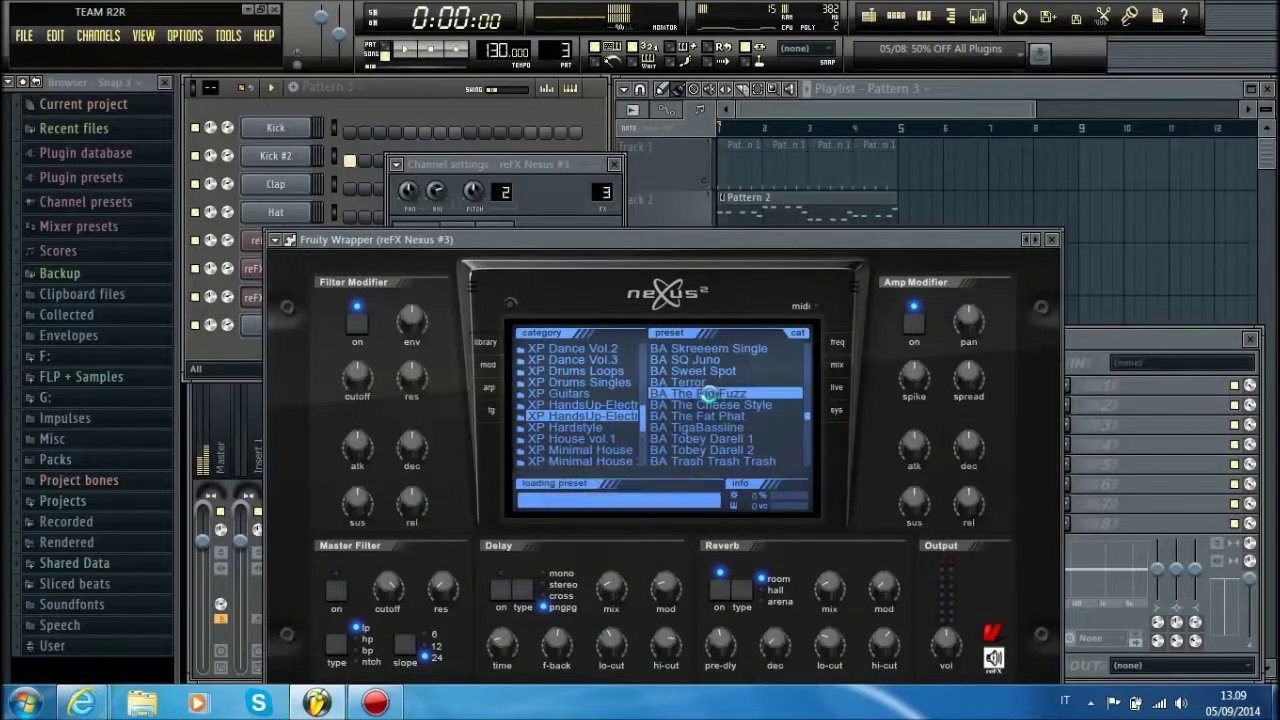
click(718, 381)
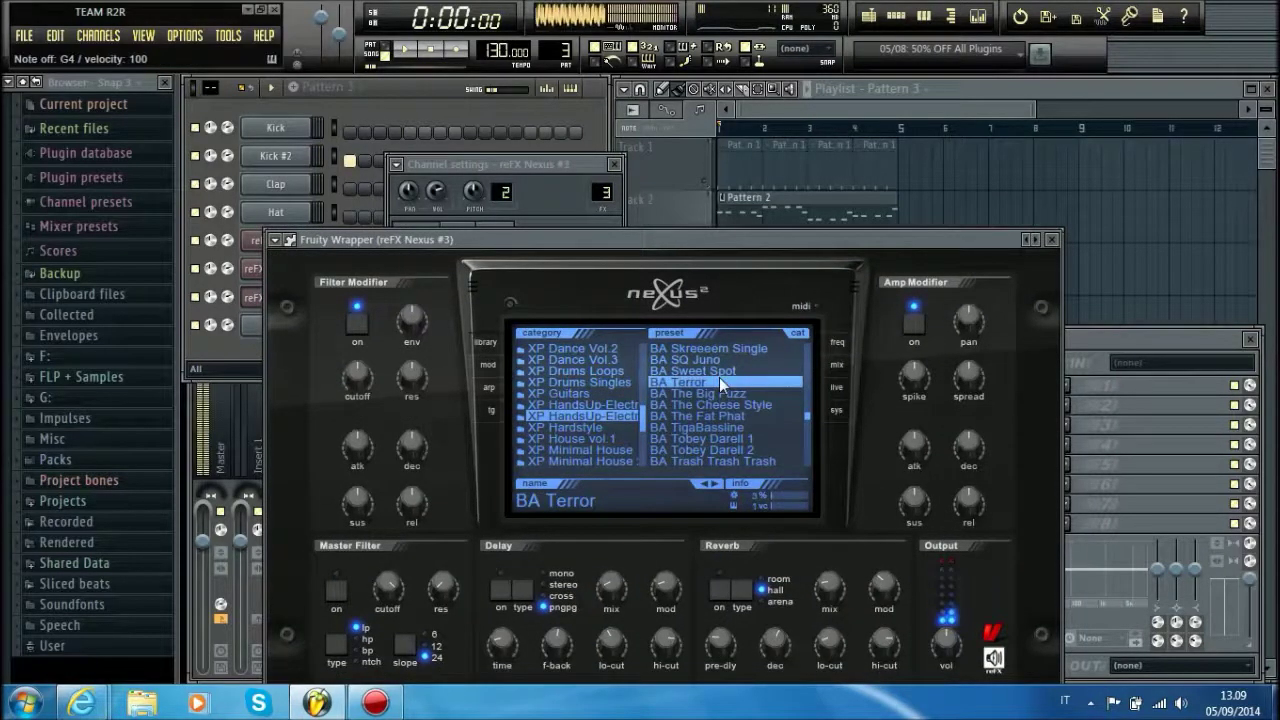
click(717, 372)
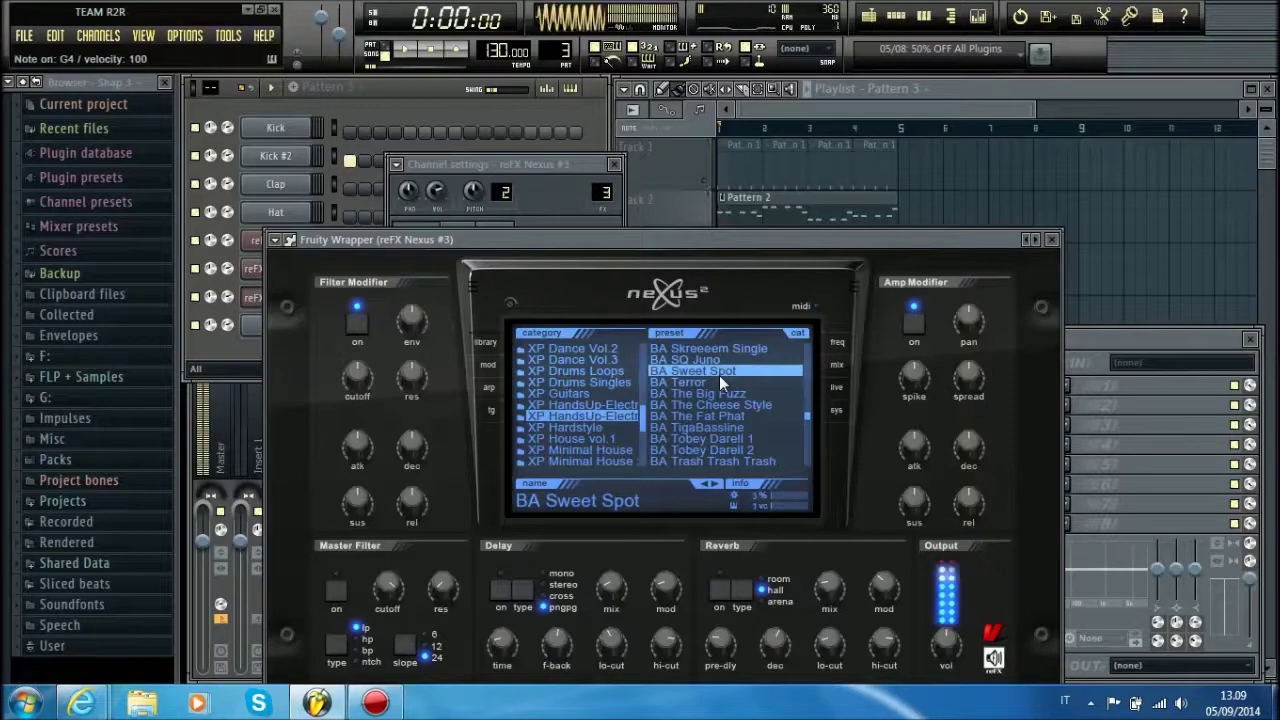
click(717, 350)
scroll(715, 366, up, 1)
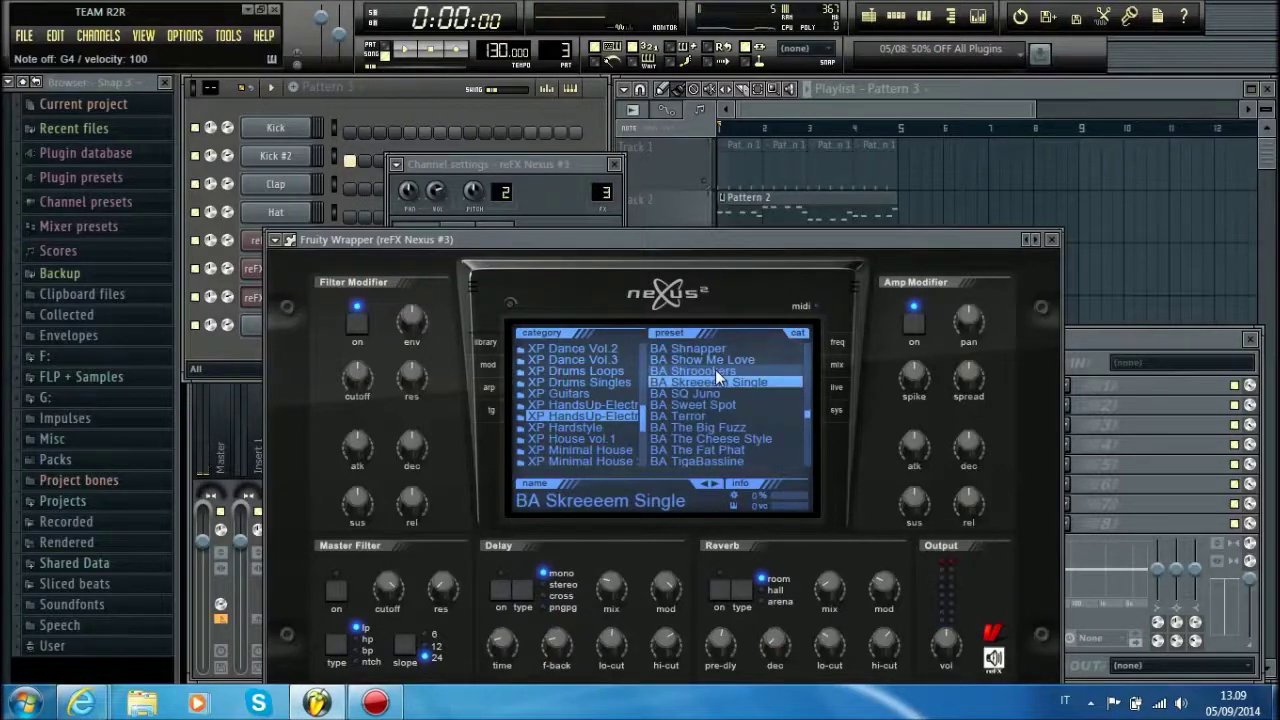
click(715, 371)
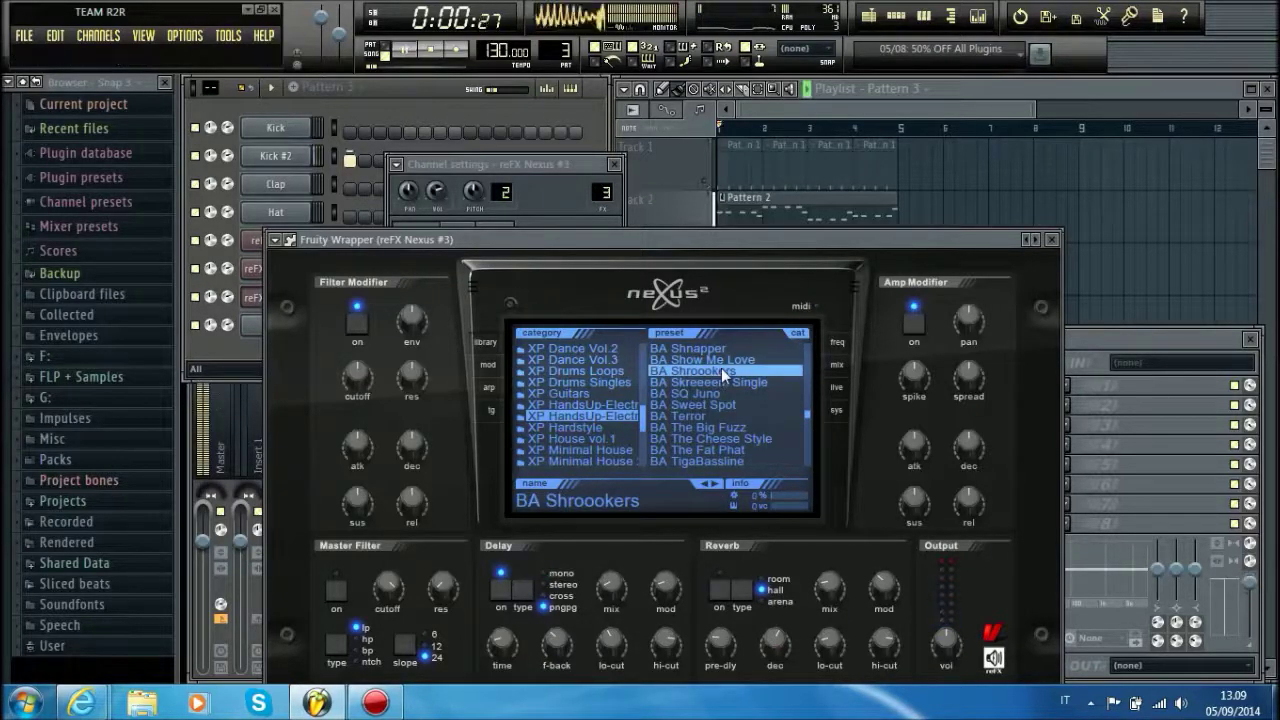
- Copy all the notes from the reFX Nexus #2 piano roll
click(578, 163)
click(616, 164)
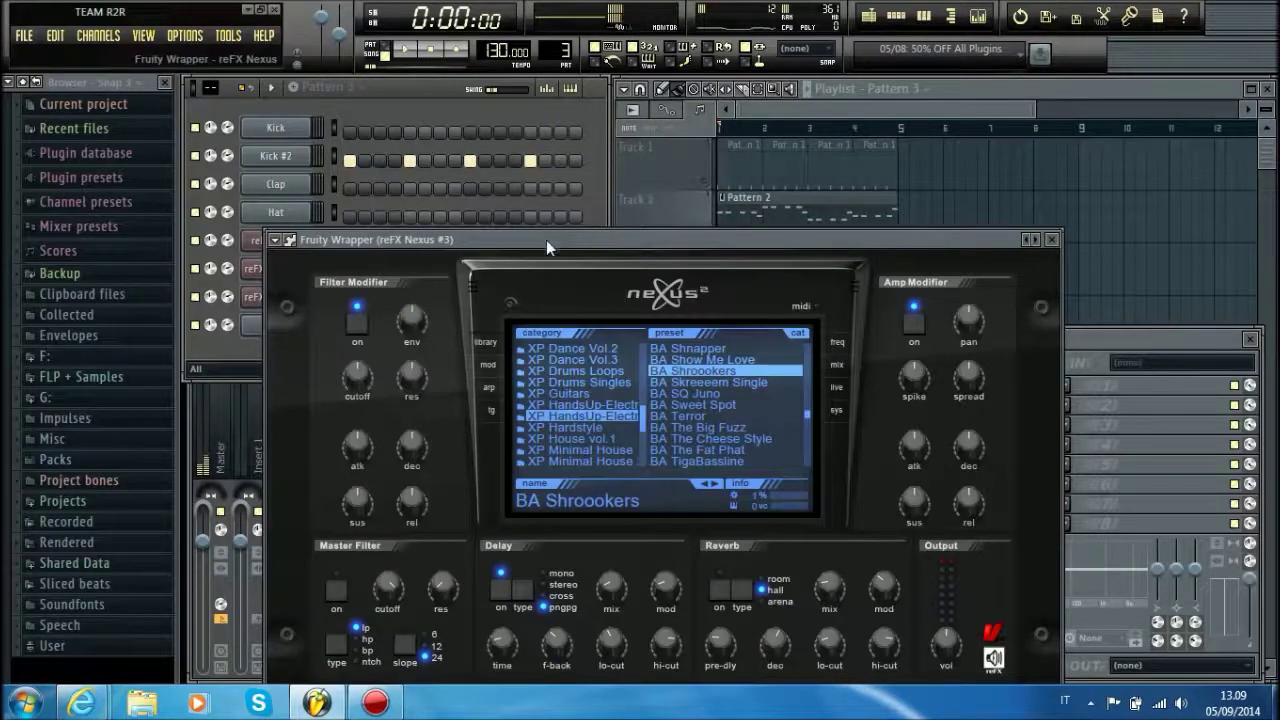
drag(546, 240, 609, 324)
click(514, 268)
click(191, 85)
mouse_move(215, 119)
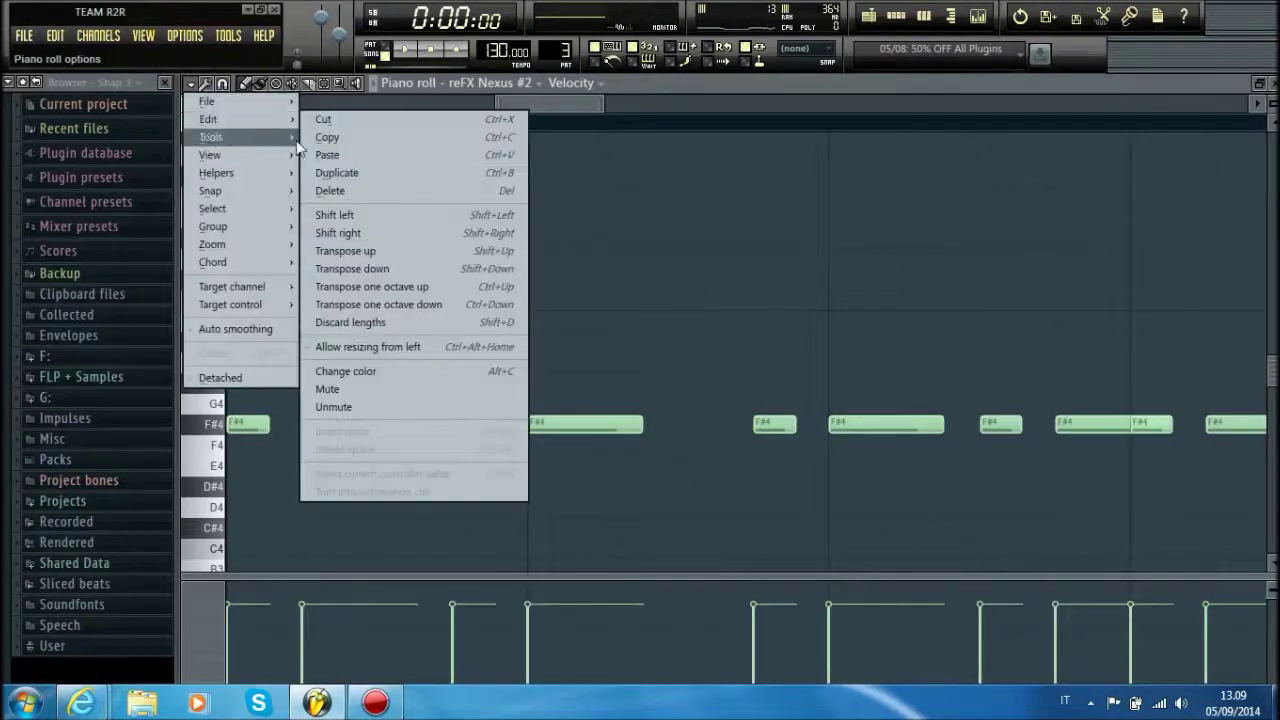
click(330, 138)
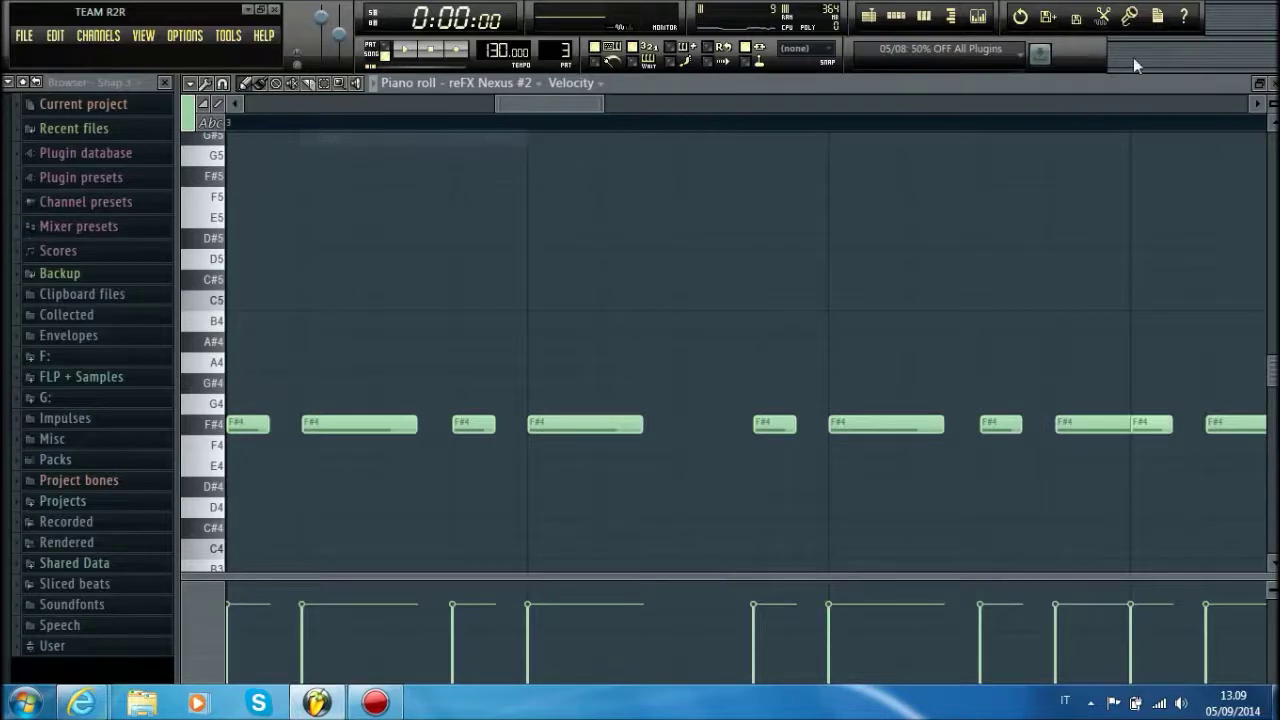
click(1271, 89)
- Paste the copied notes into the reFX Nexus #3 piano roll and play the arrangement
right_click(307, 298)
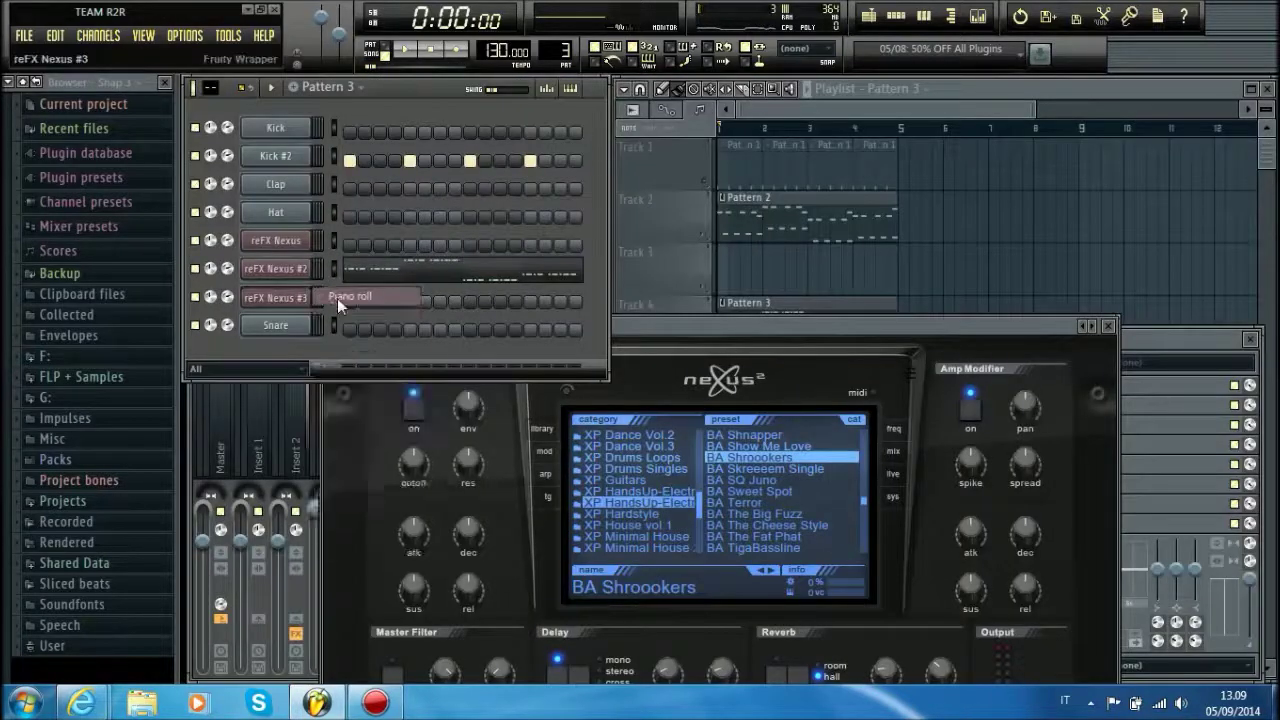
click(337, 297)
click(190, 84)
mouse_move(212, 119)
click(341, 155)
key(space)
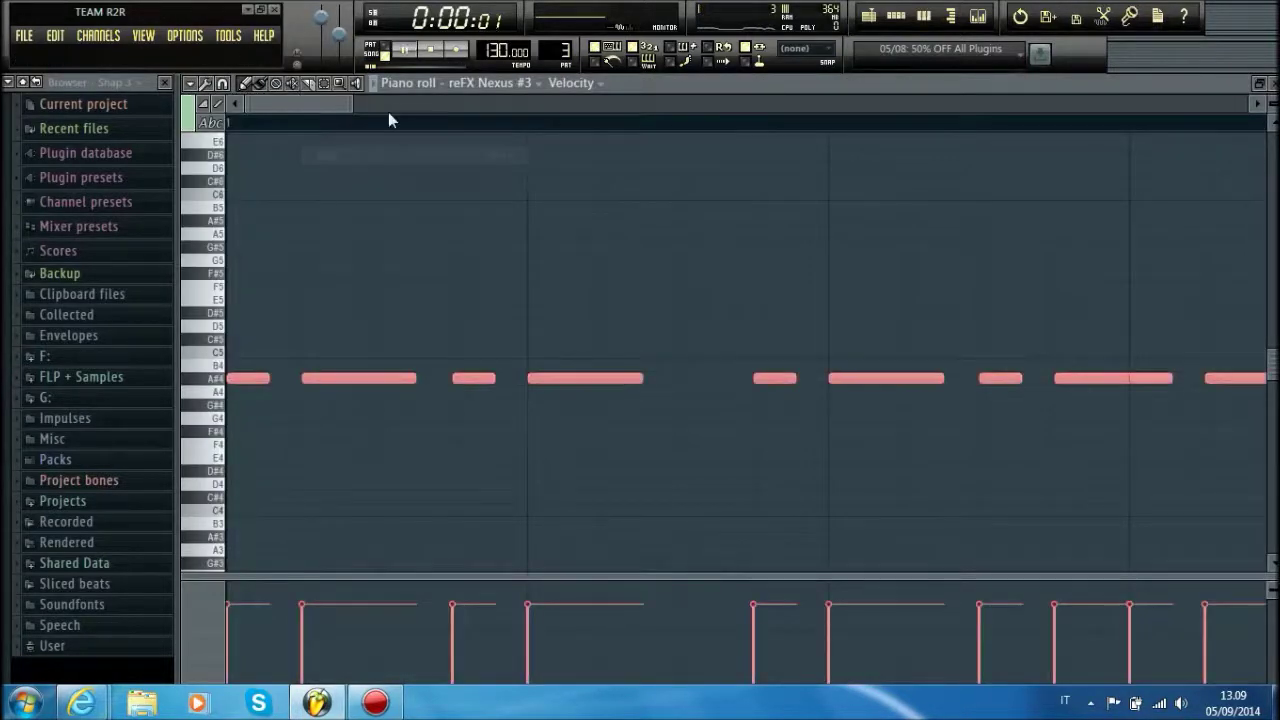
scroll(392, 117, down, 5)
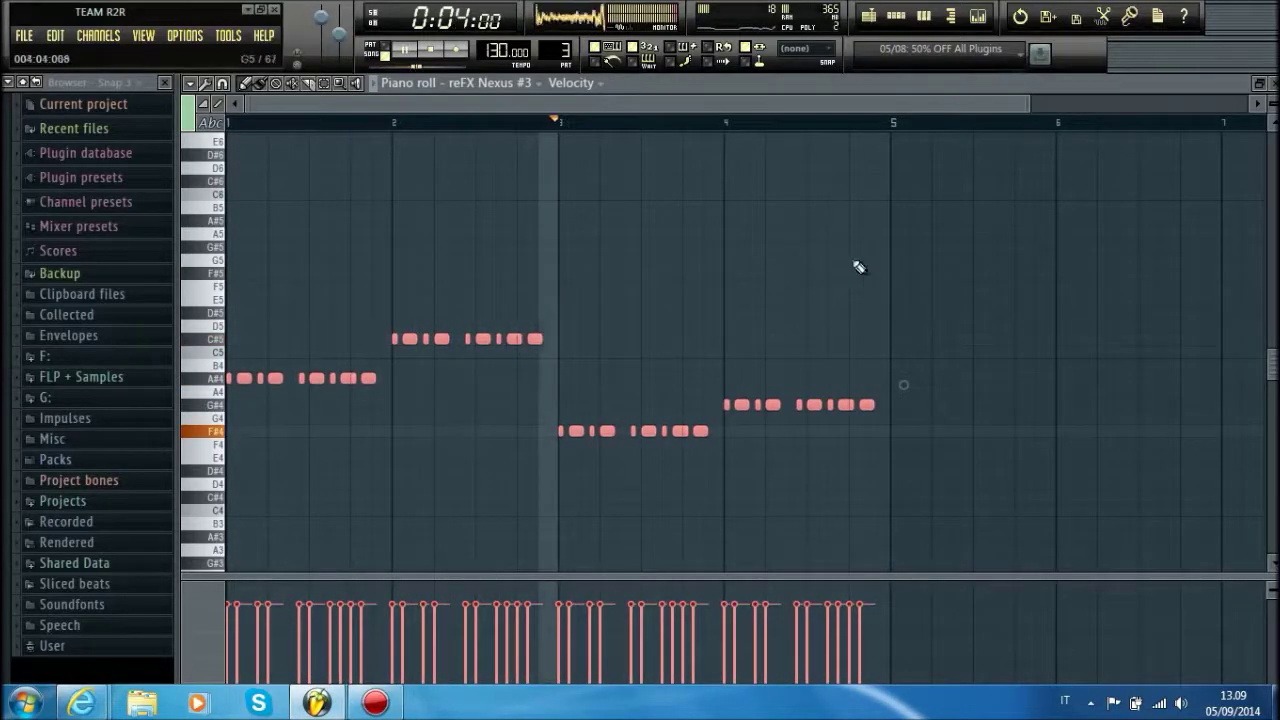
click(1274, 84)
- Load the BA Shnapper preset in reFX Nexus #3 and play the arrangement
key(space)
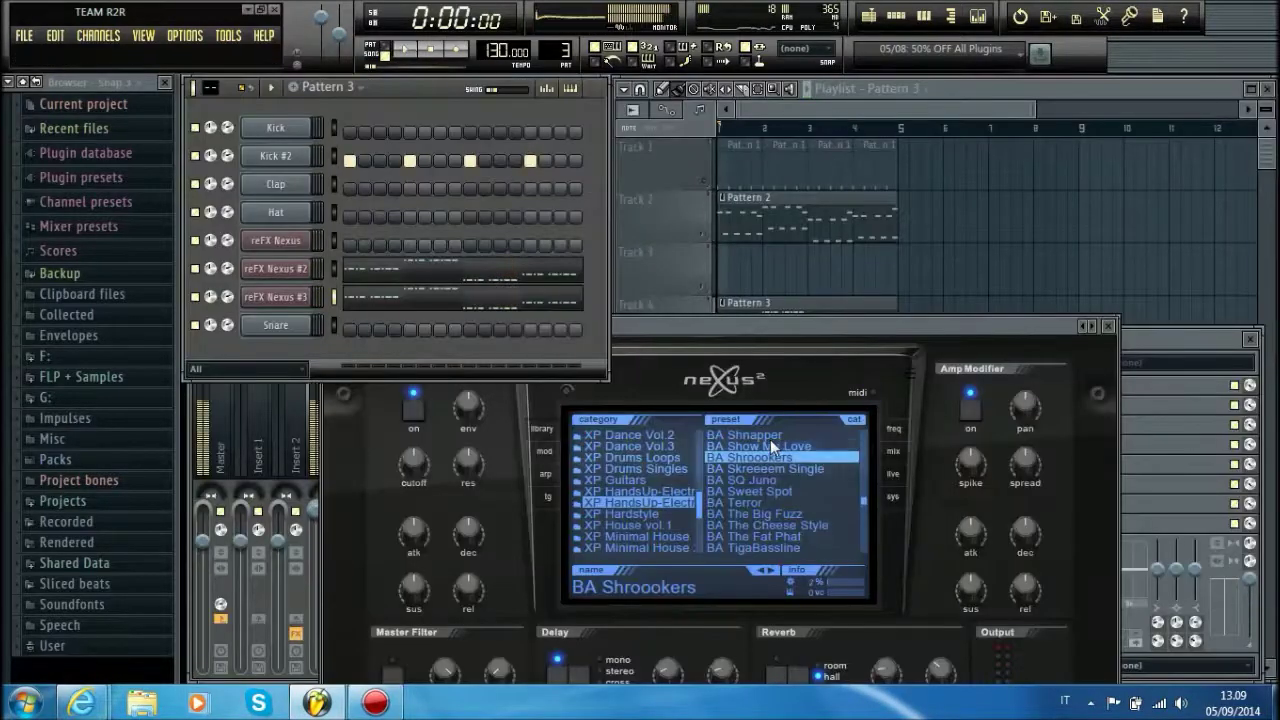
click(770, 436)
key(space)
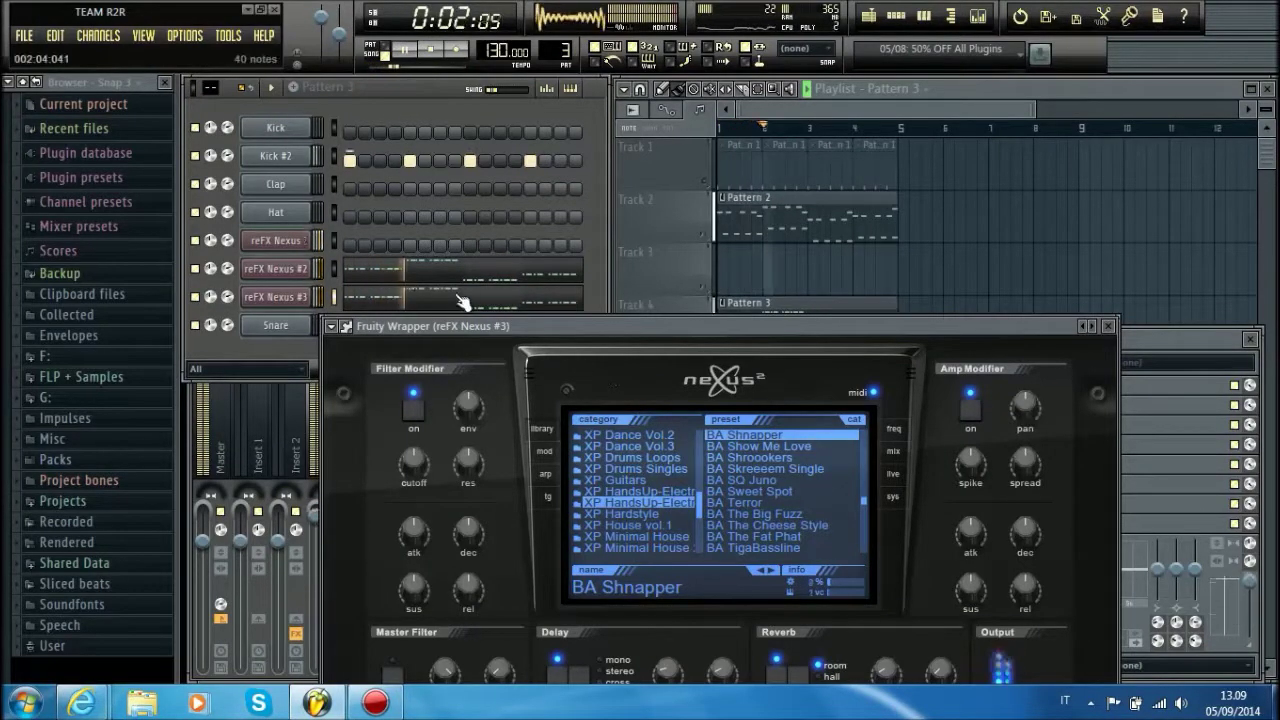
- In the reFX Nexus #3 piano roll, replace bar 2's C#5 notes with one at the bar's start and one at its end
click(410, 297)
scroll(468, 128, down, 6)
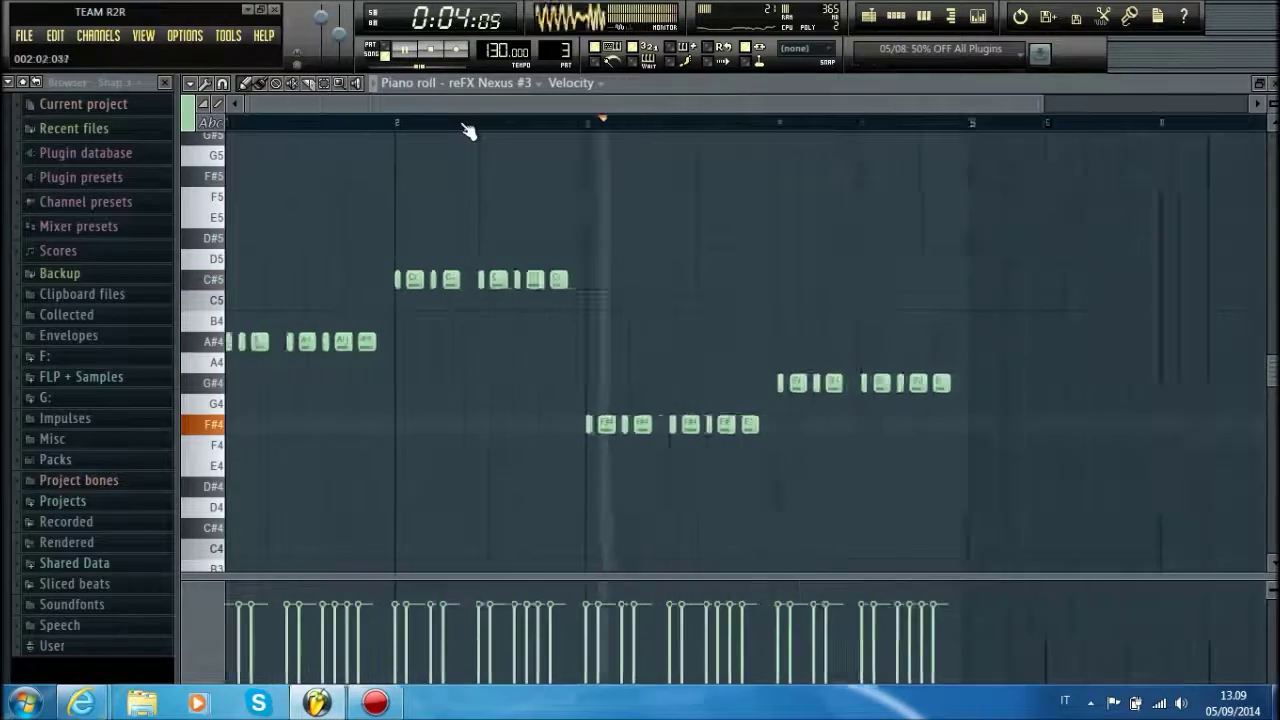
right_click(531, 281)
click(535, 281)
right_click(513, 283)
right_click(508, 283)
right_click(494, 283)
click(398, 282)
- Replace bar 1's A#4 notes with two at the end of the bar, and add a second C#5 near the end of bar 2
right_click(389, 334)
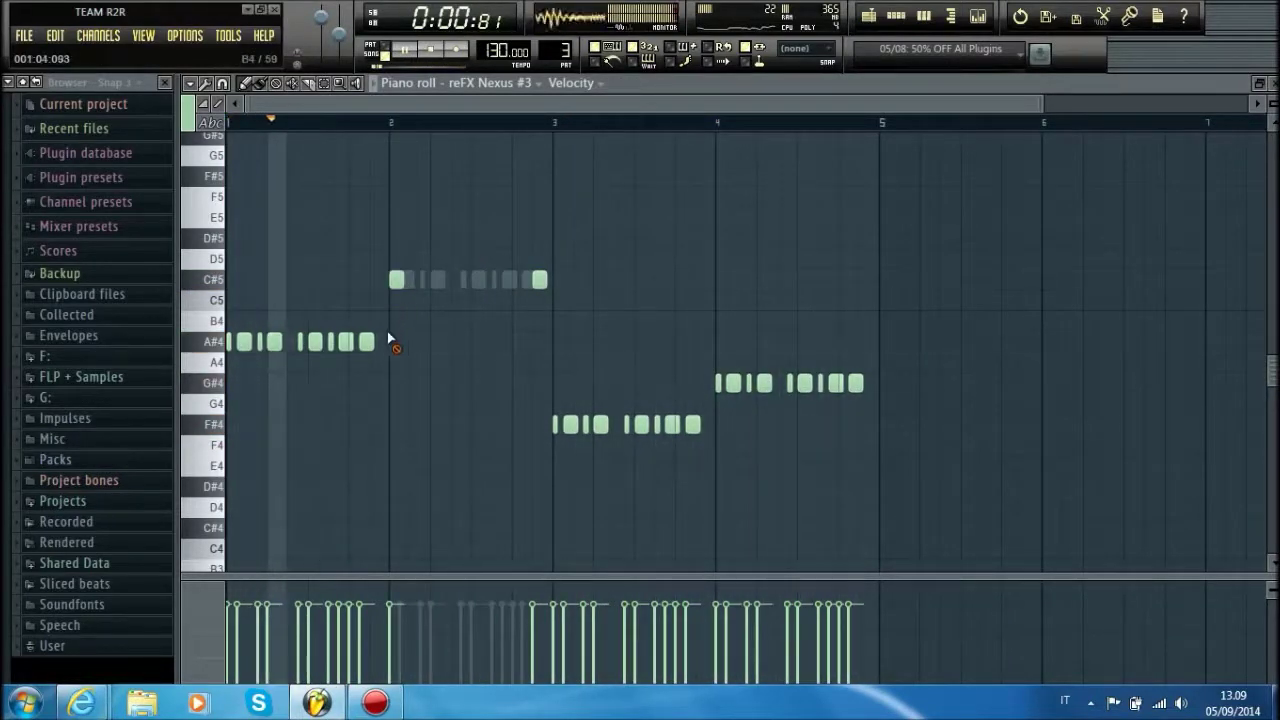
click(356, 342)
click(376, 342)
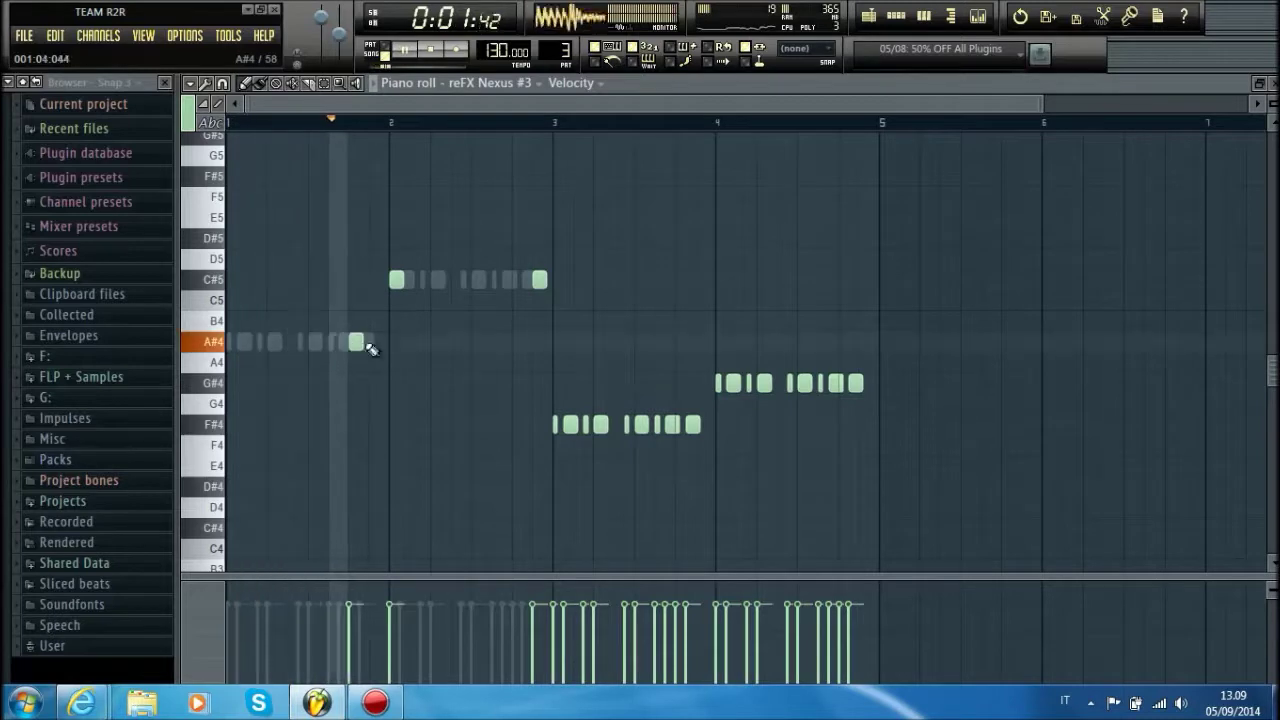
click(515, 287)
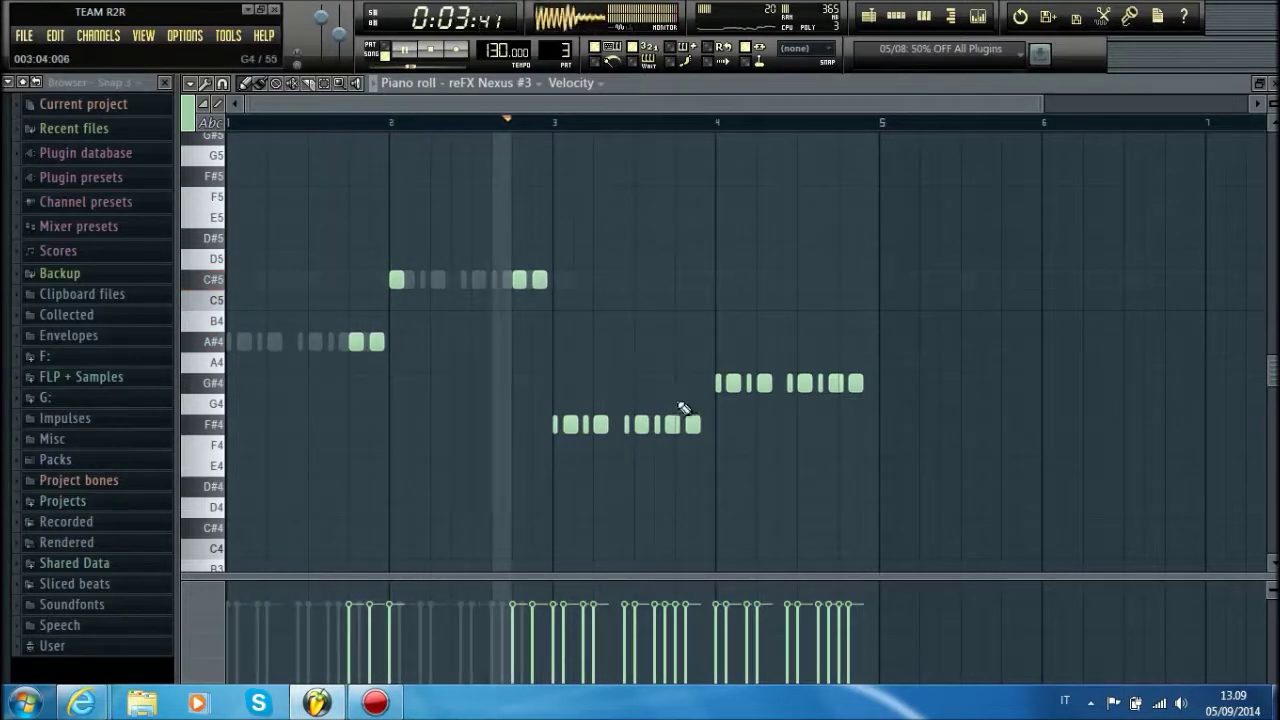
- Replace the F#4 notes in bar 3 and the G#4 notes in bar 4 with two notes at the end of each bar
right_click(693, 426)
click(678, 427)
click(703, 425)
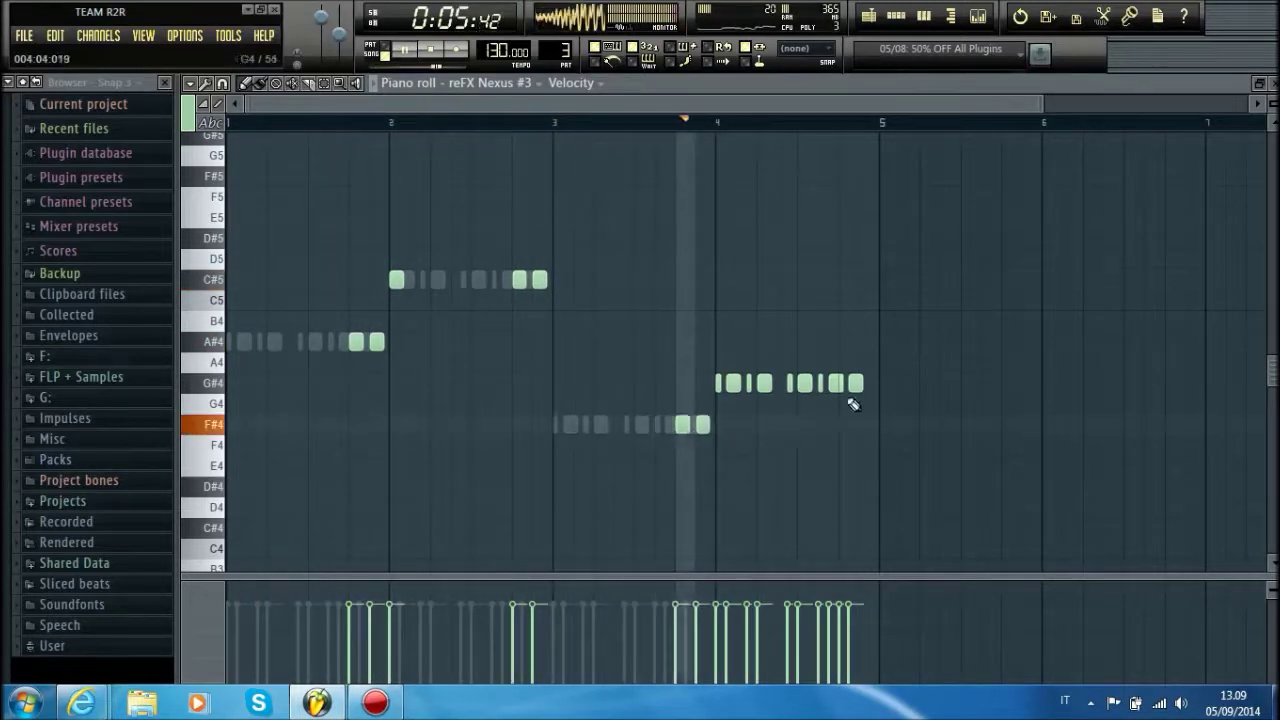
right_click(834, 388)
click(846, 383)
click(865, 386)
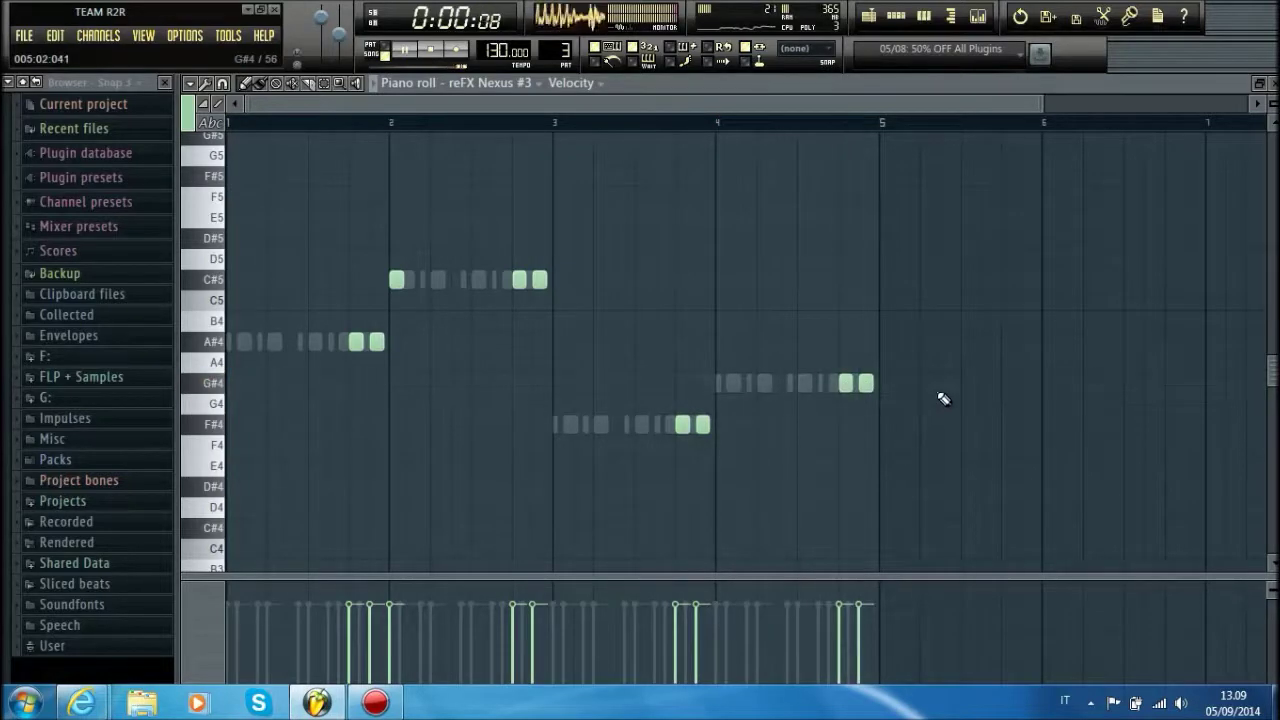
click(1273, 84)
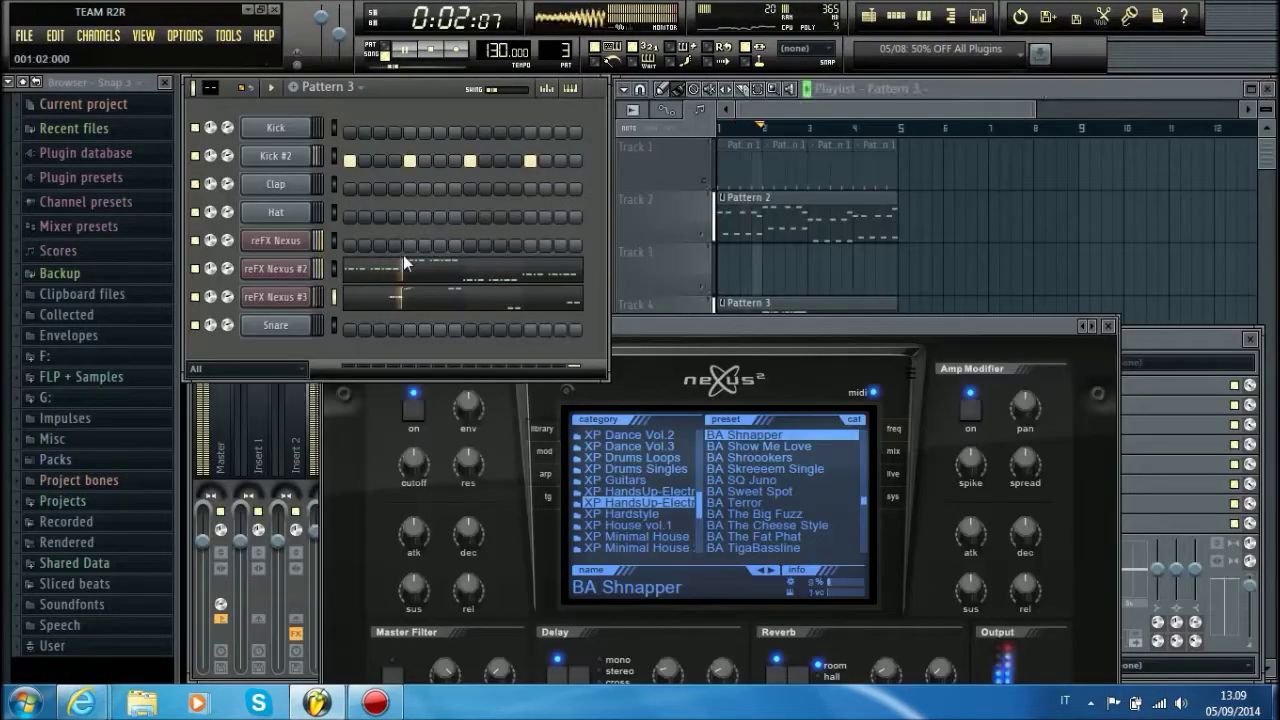
- Clear bar 1's A#4 notes in the reFX Nexus #2 piano roll and place one A#4 at the bar's start
click(403, 258)
key(space)
scroll(427, 132, down, 2)
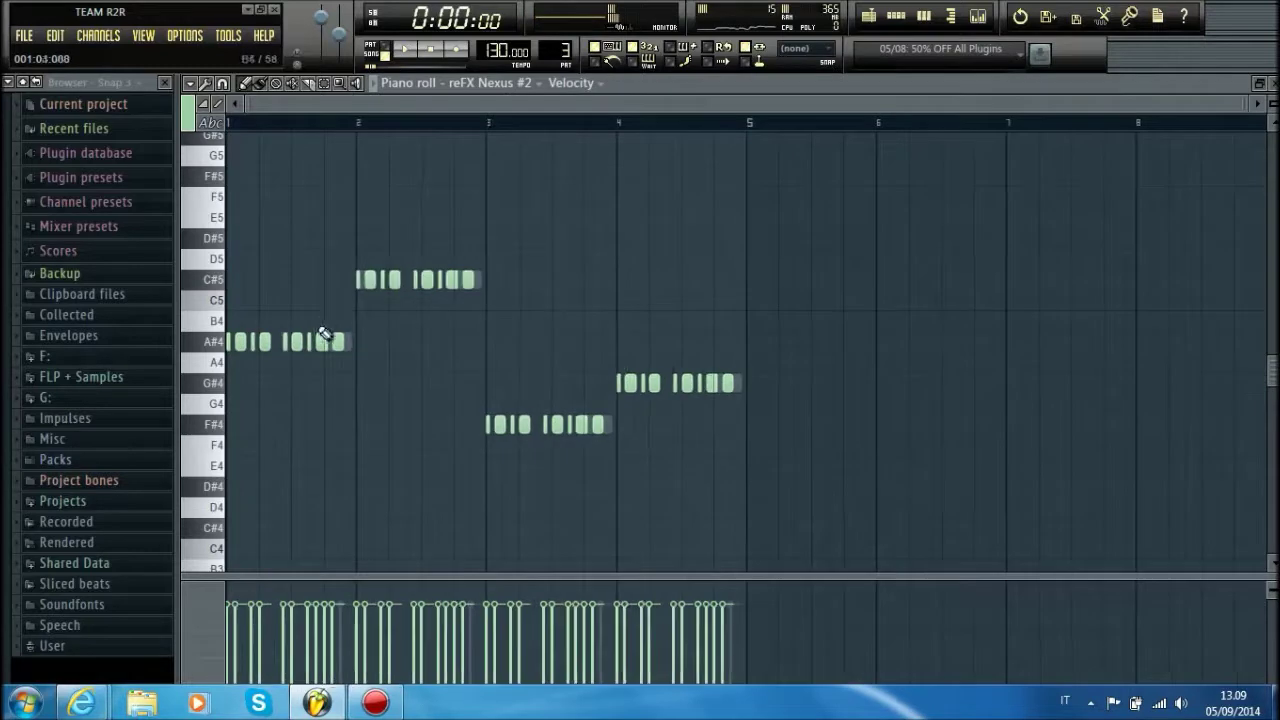
drag(362, 348, 234, 346)
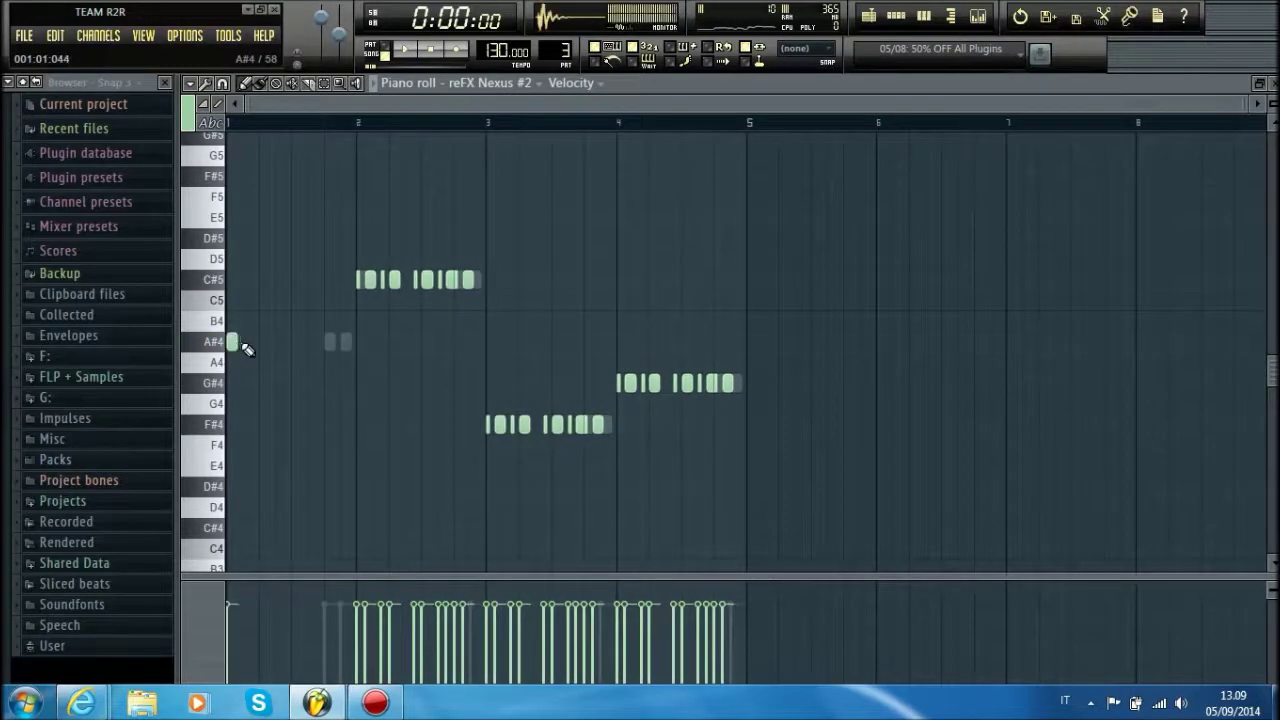
- Add further A#4 notes through bar 1 up to the end of the bar and play the pattern
key(space)
click(295, 346)
click(329, 346)
click(345, 346)
key(space)
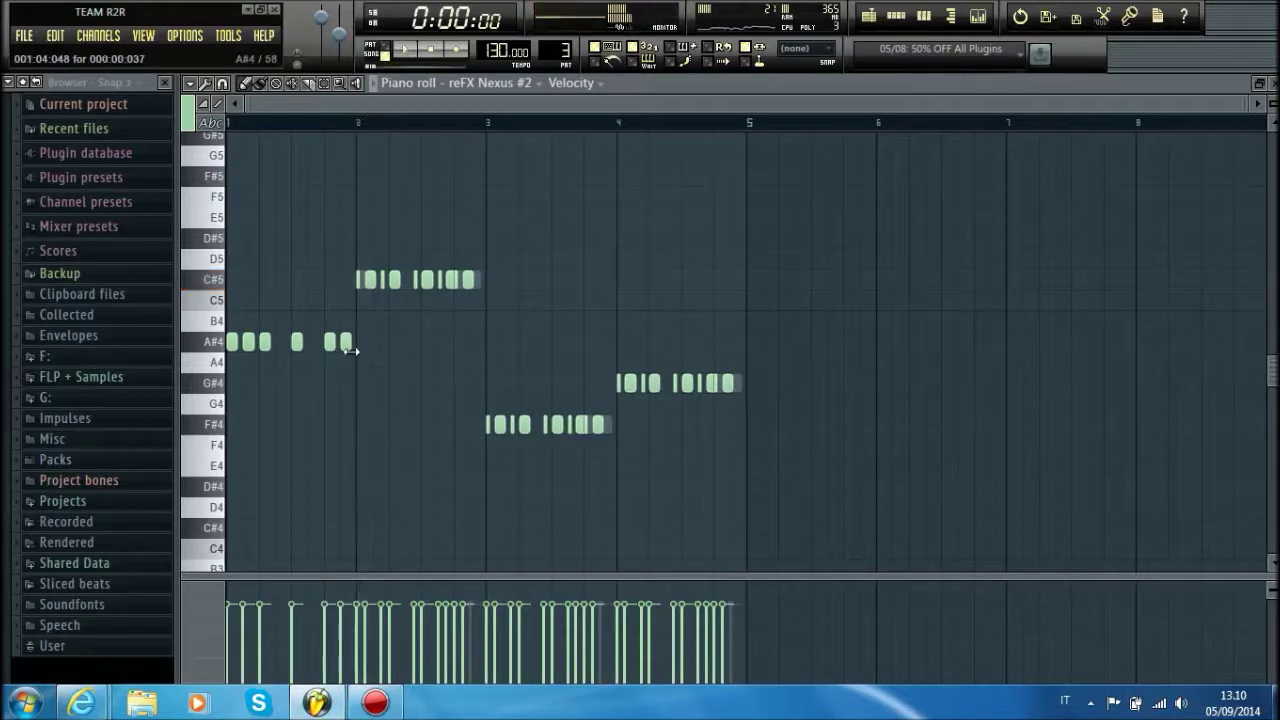
- Rework bar 1 from beat 2 with short A#4 notes and play the new rhythm
scroll(247, 133, up, 3)
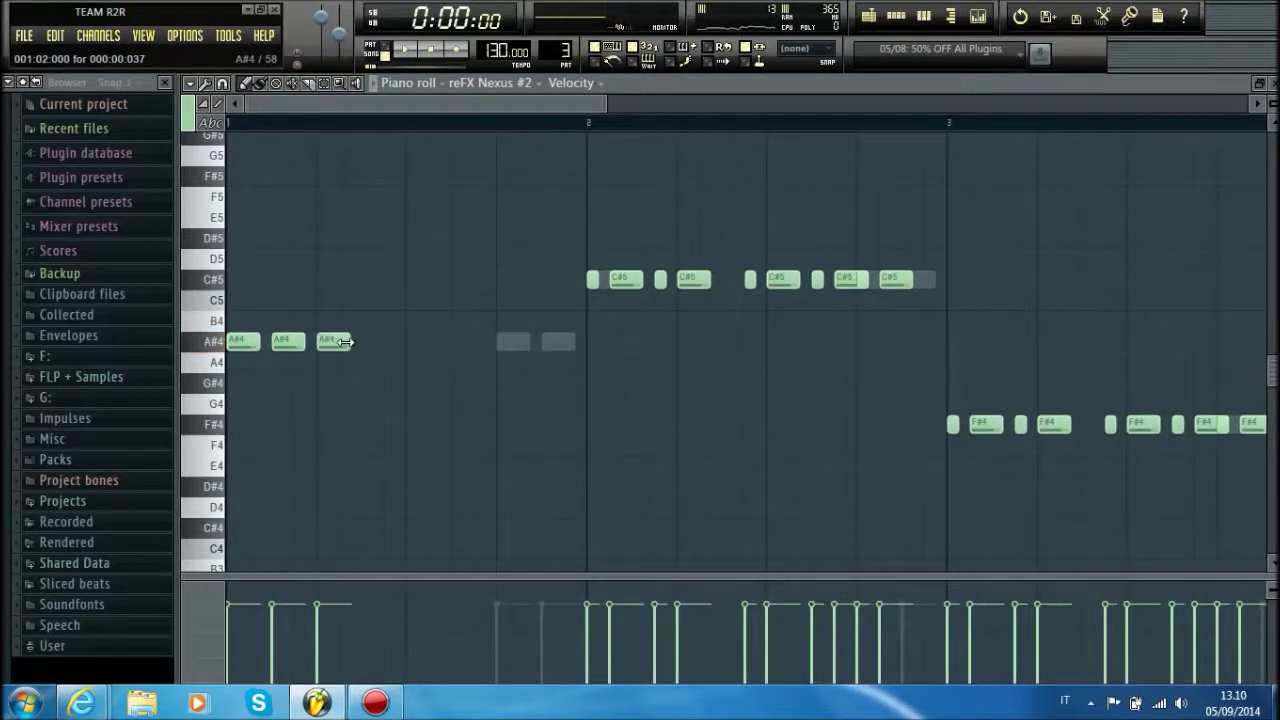
click(345, 343)
key(space)
click(367, 343)
click(411, 343)
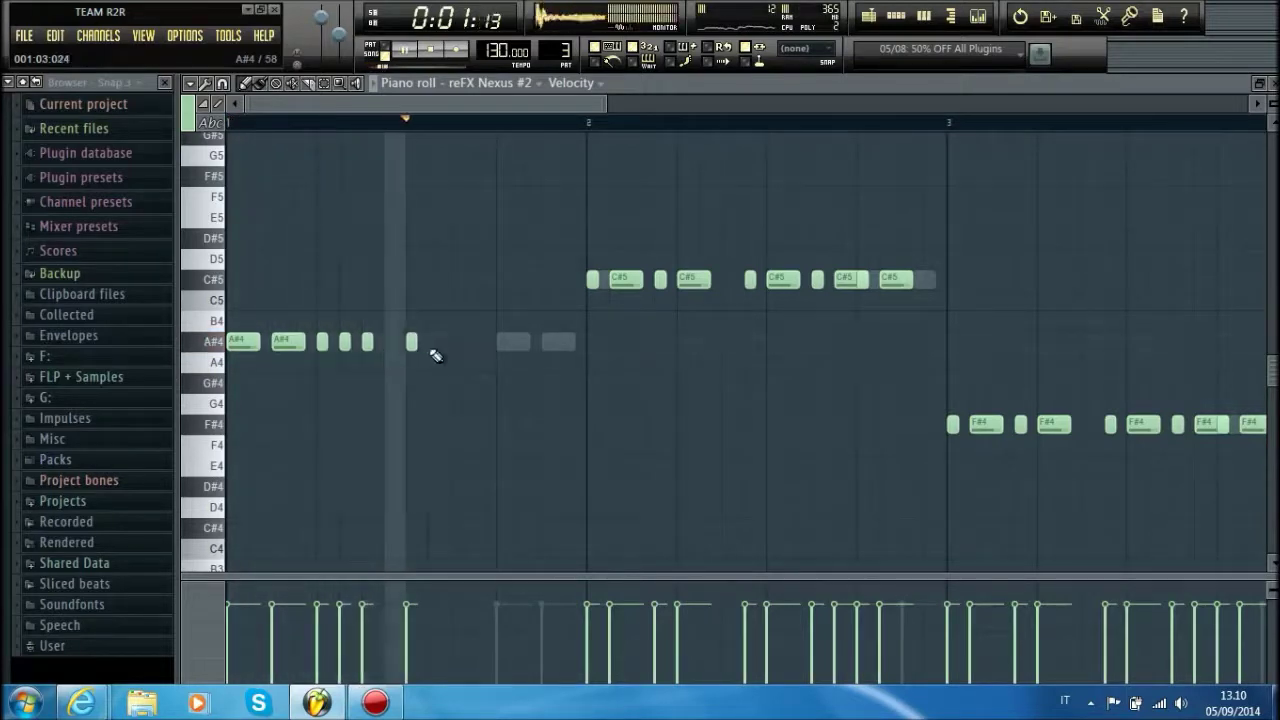
key(space)
- Replace the last short A#4 notes in bar 1 with two longer A#4 notes followed by a short one
right_click(412, 343)
right_click(368, 343)
right_click(348, 343)
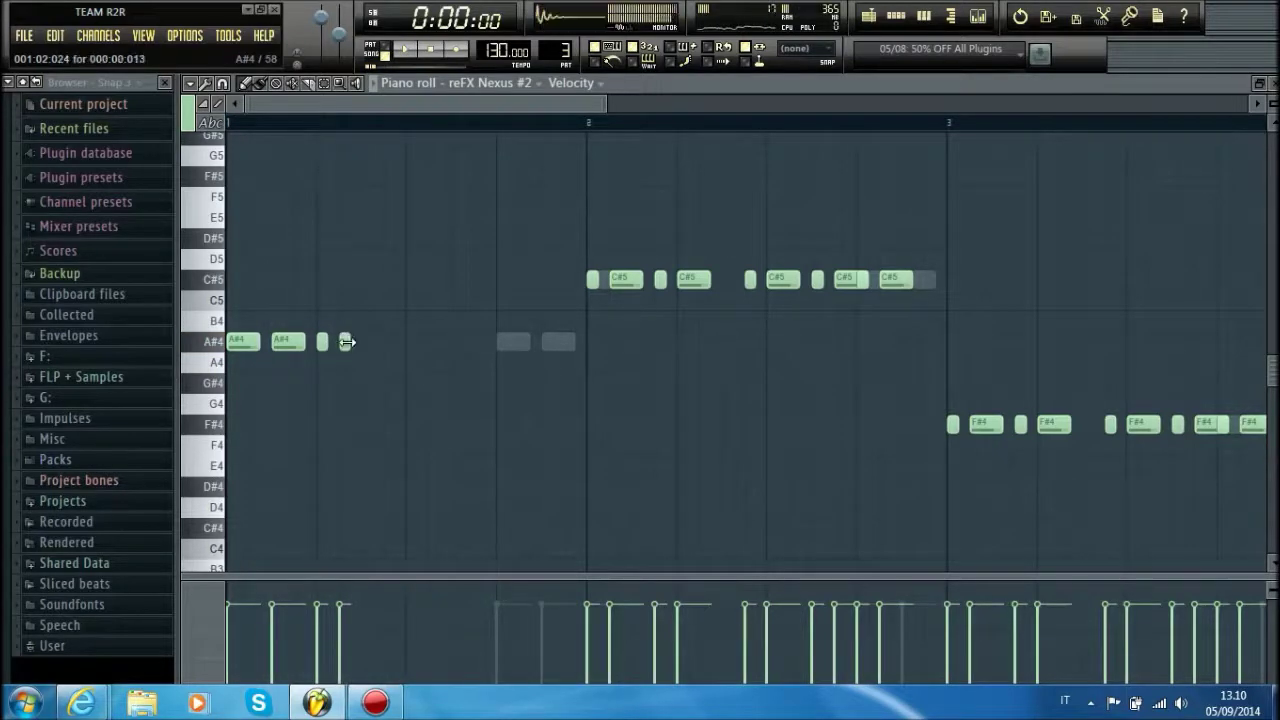
click(400, 343)
click(445, 343)
key(space)
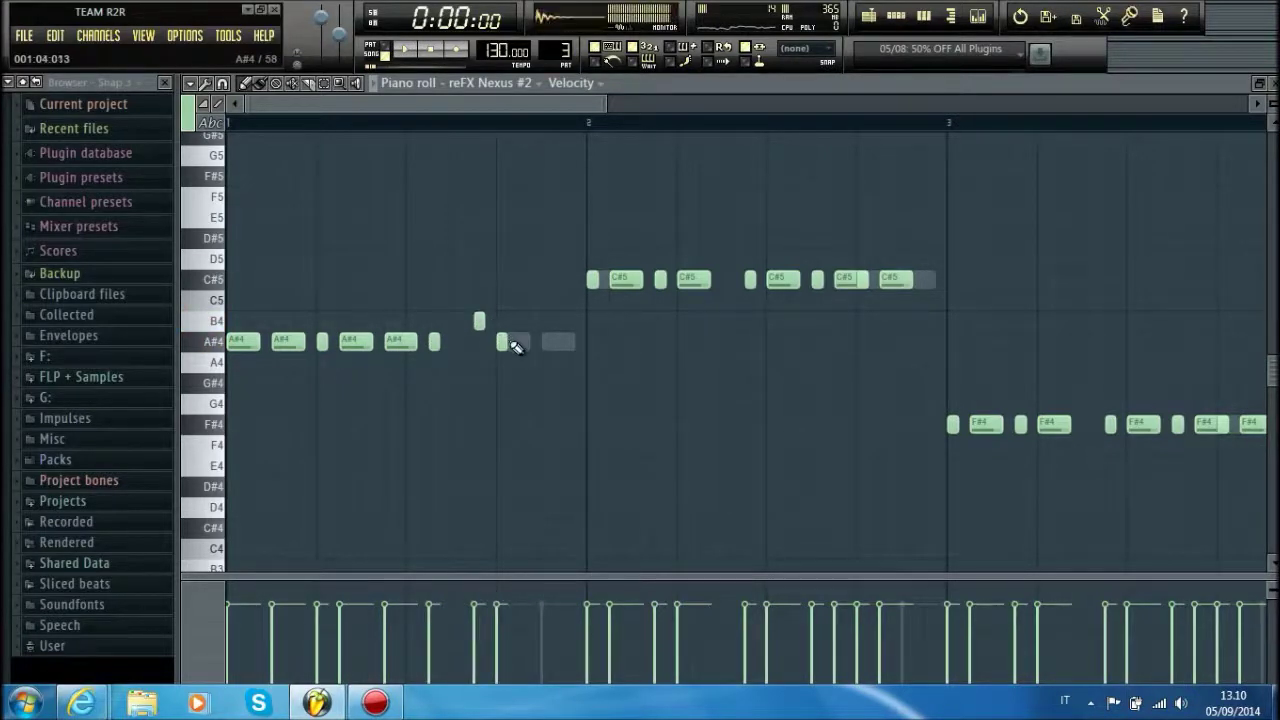
- Lengthen the A#4 note on beat 4 of bar 1 and add another A#4 after it to finish the bar
key(space)
drag(506, 344, 527, 345)
click(547, 344)
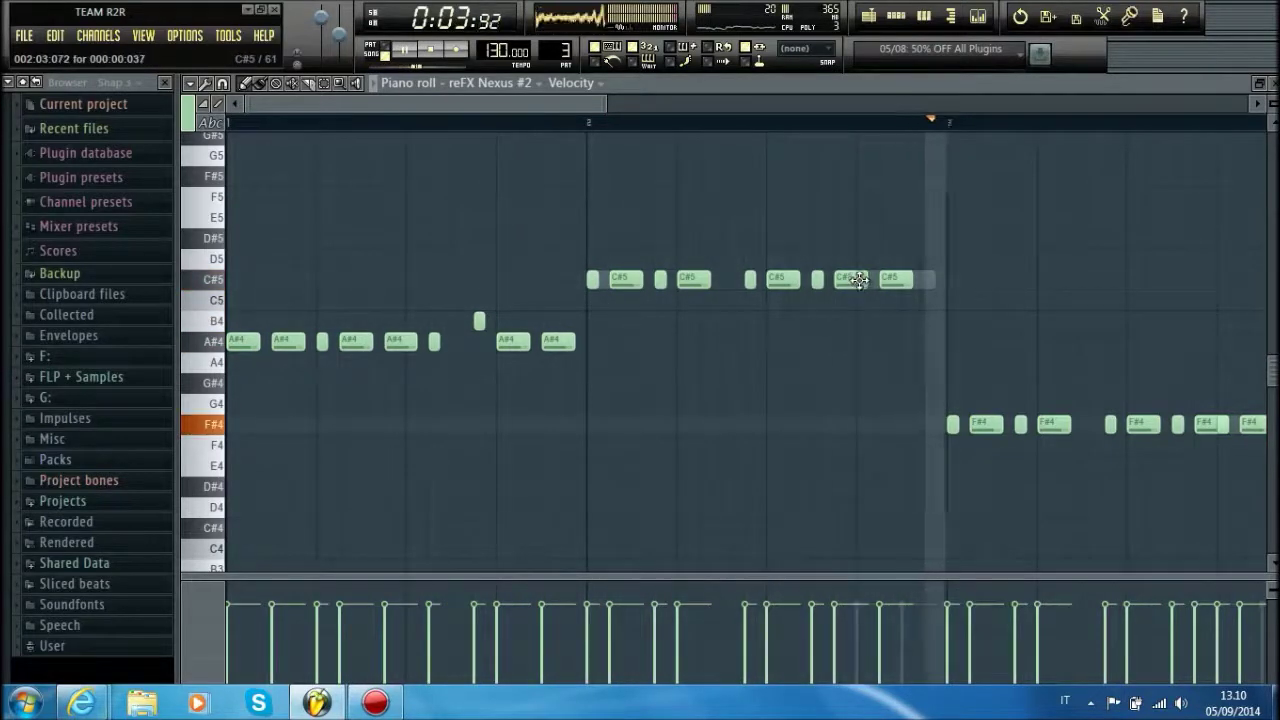
scroll(736, 125, down, 2)
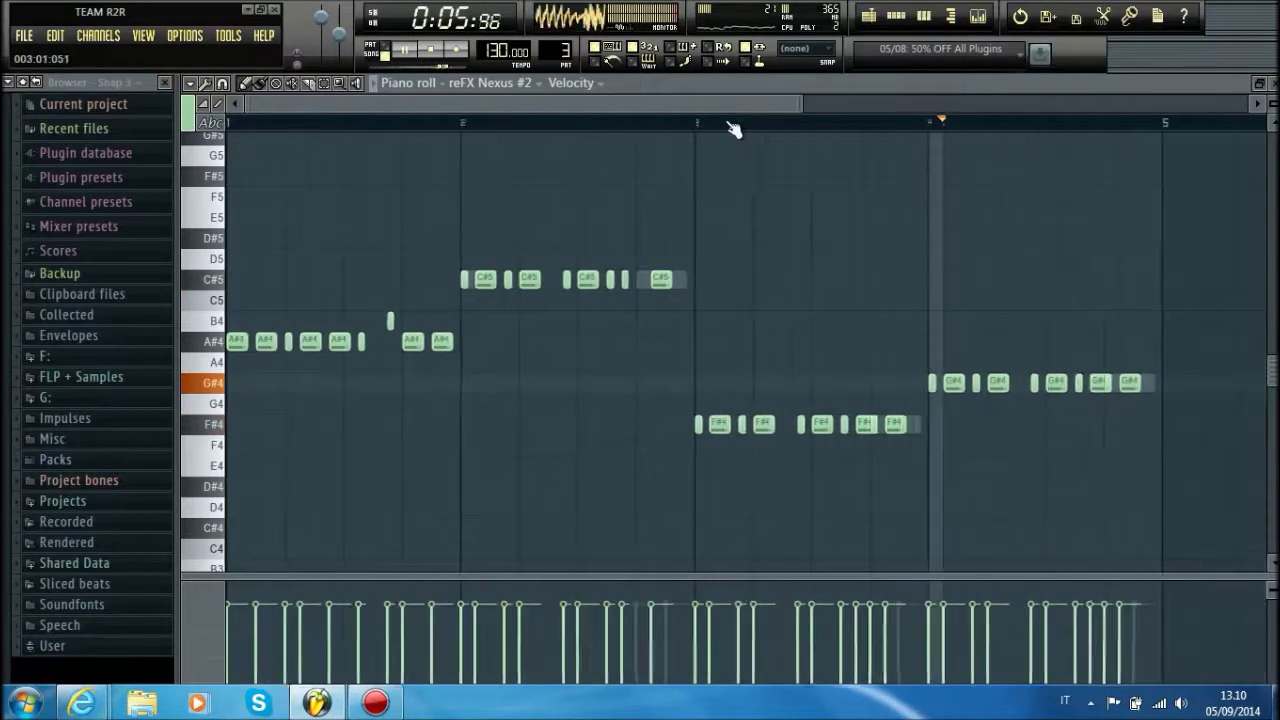
- Replace bar 3's notes with a copy of bar 1's rhythm on F#4, clear the surplus copies from bar 4, and raise the short note to G#4
scroll(734, 128, down, 1)
drag(480, 370, 236, 274)
drag(240, 331, 662, 403)
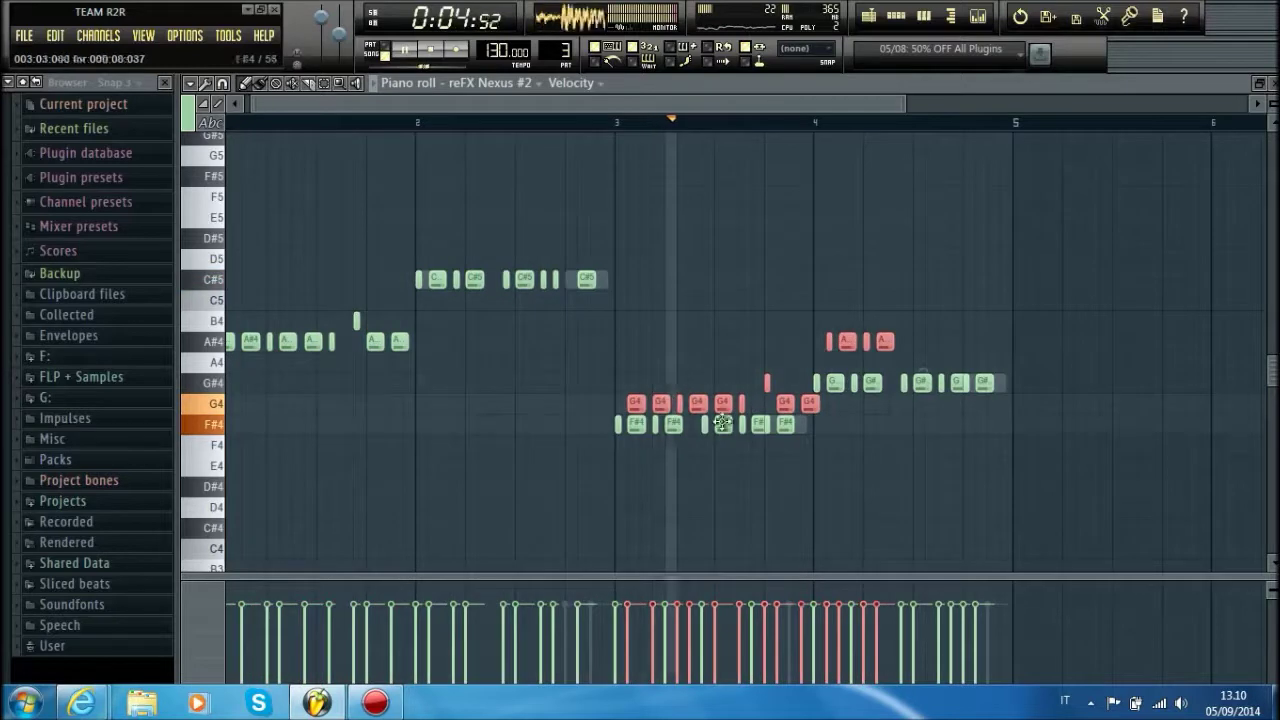
key(space)
mouse_move(788, 426)
mouse_down()
mouse_move(598, 420)
mouse_move(621, 423)
mouse_up()
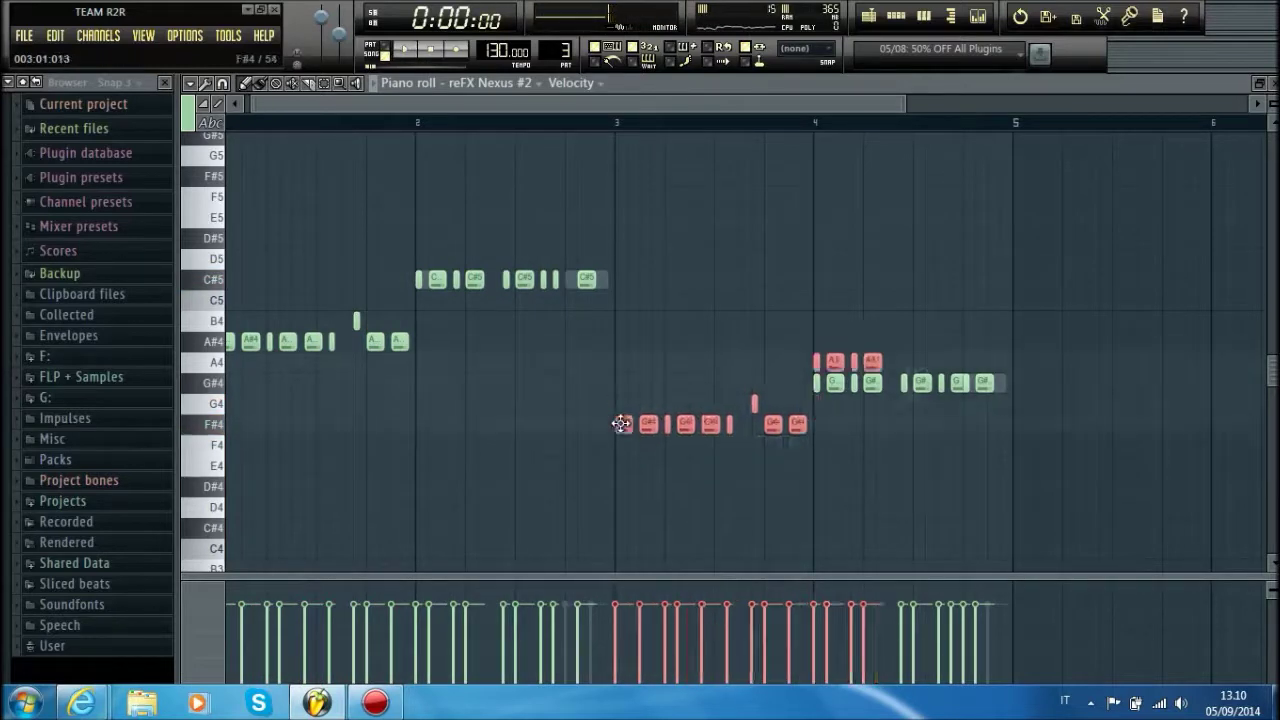
right_click(885, 369)
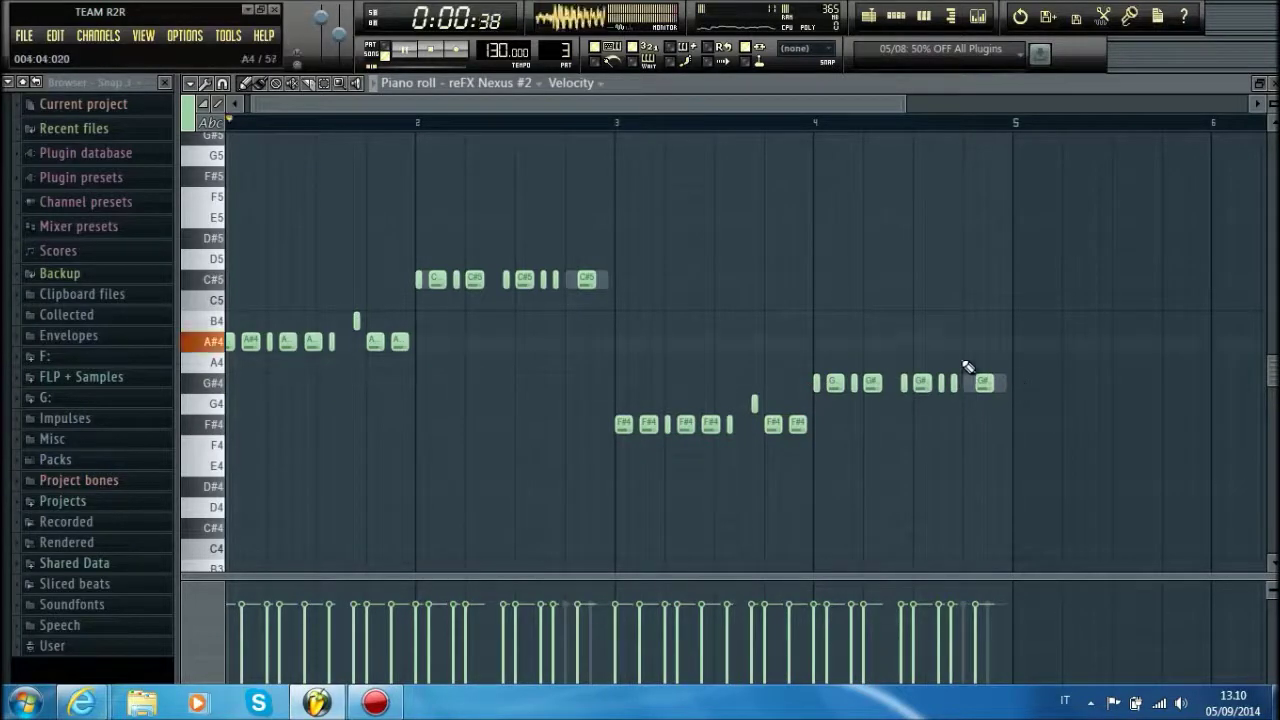
drag(754, 392, 750, 380)
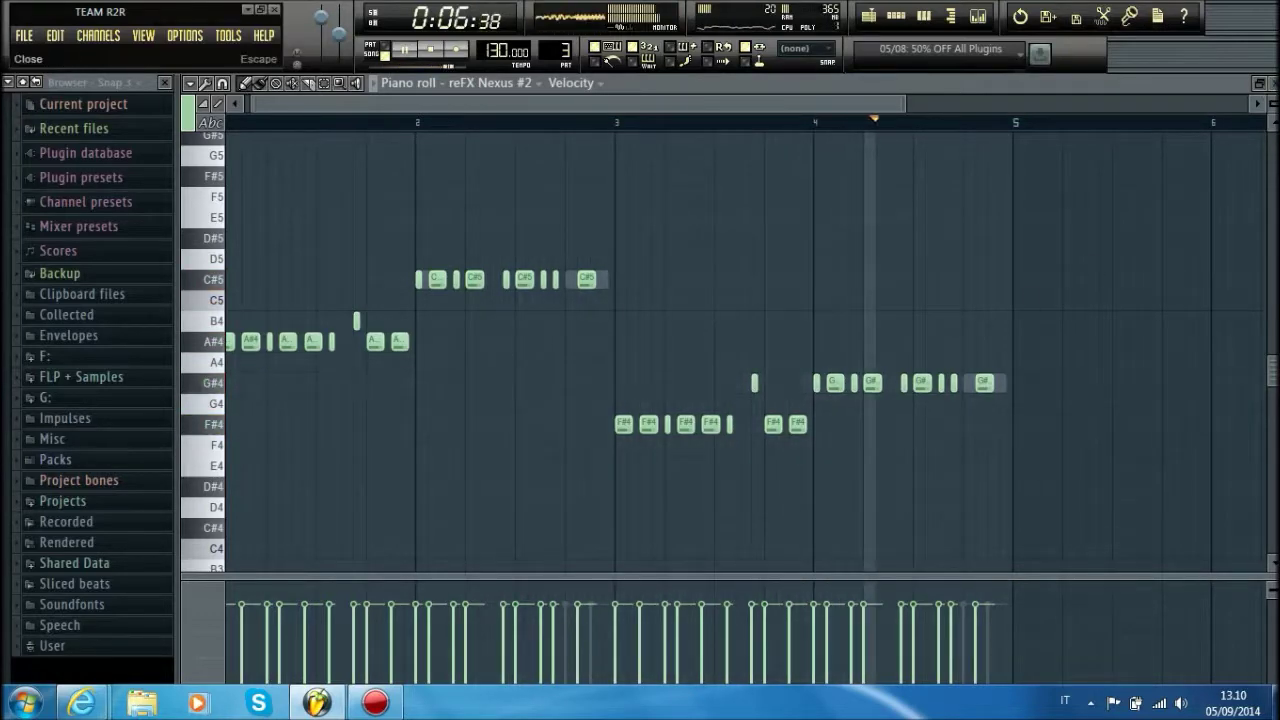
- Close the piano roll and Nexus, and set the Base of the Fruity Peak Controller on Insert 2 to 17%
click(1259, 83)
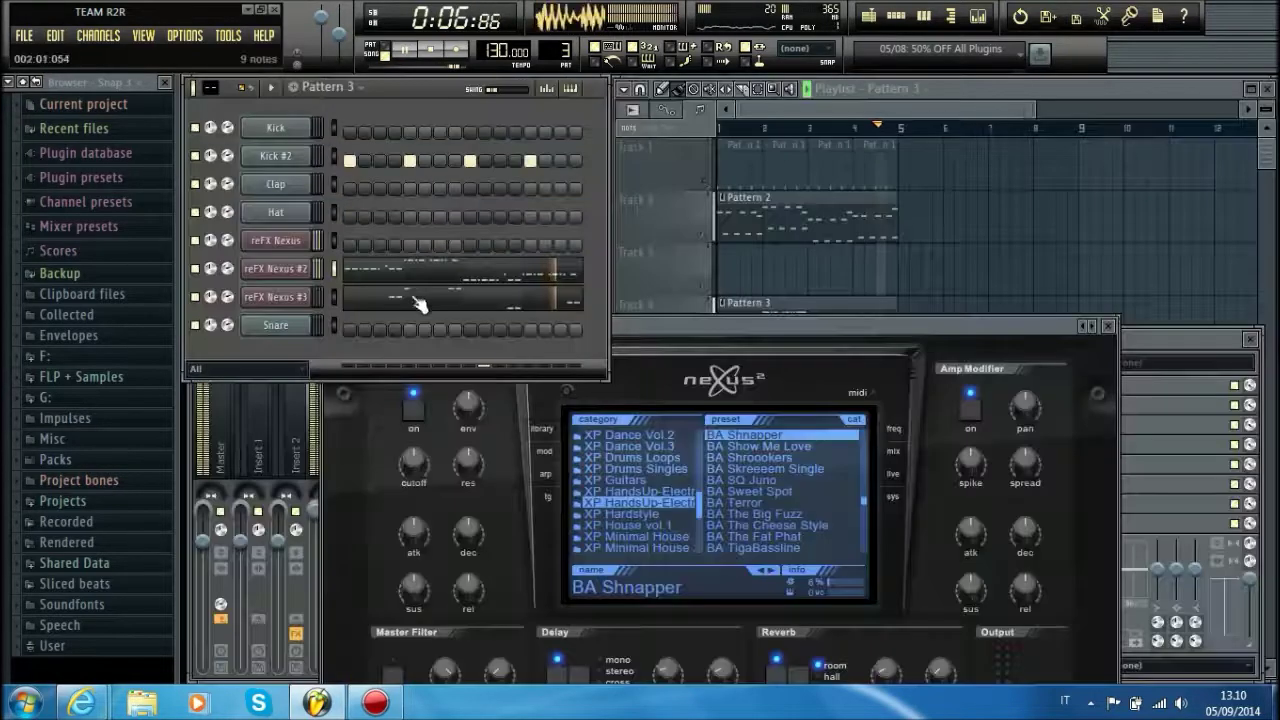
click(1108, 326)
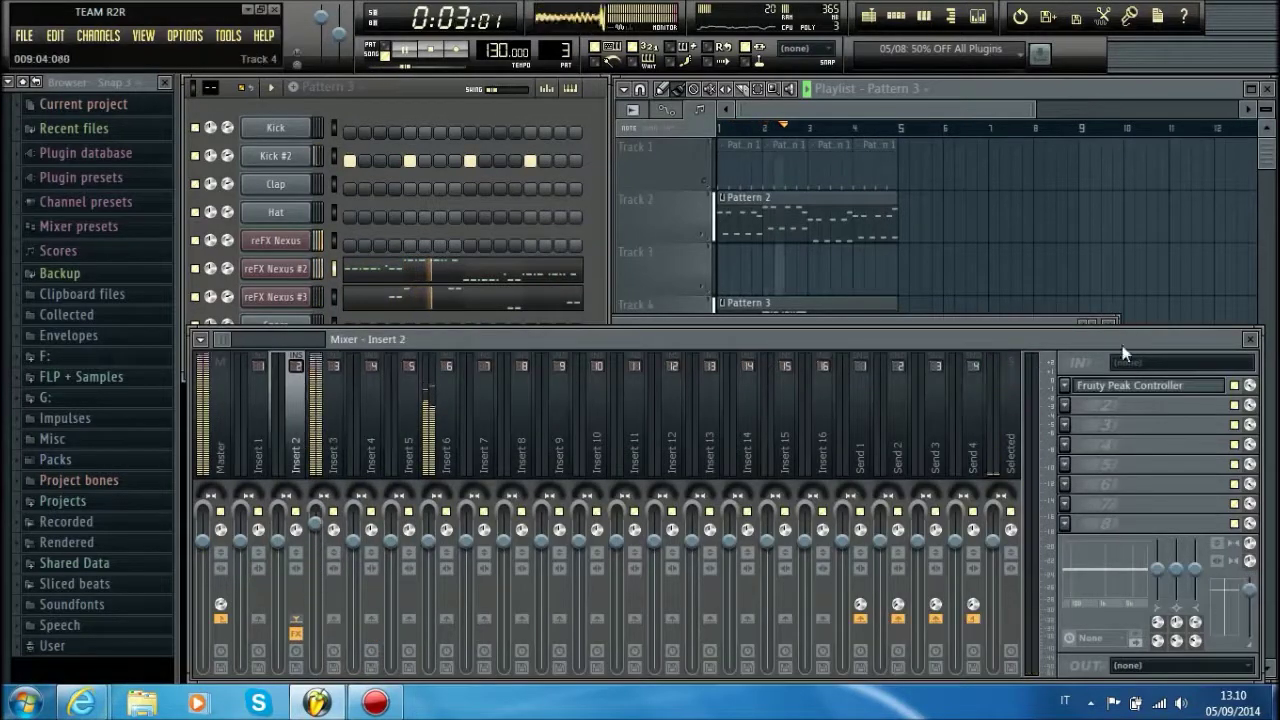
click(1117, 388)
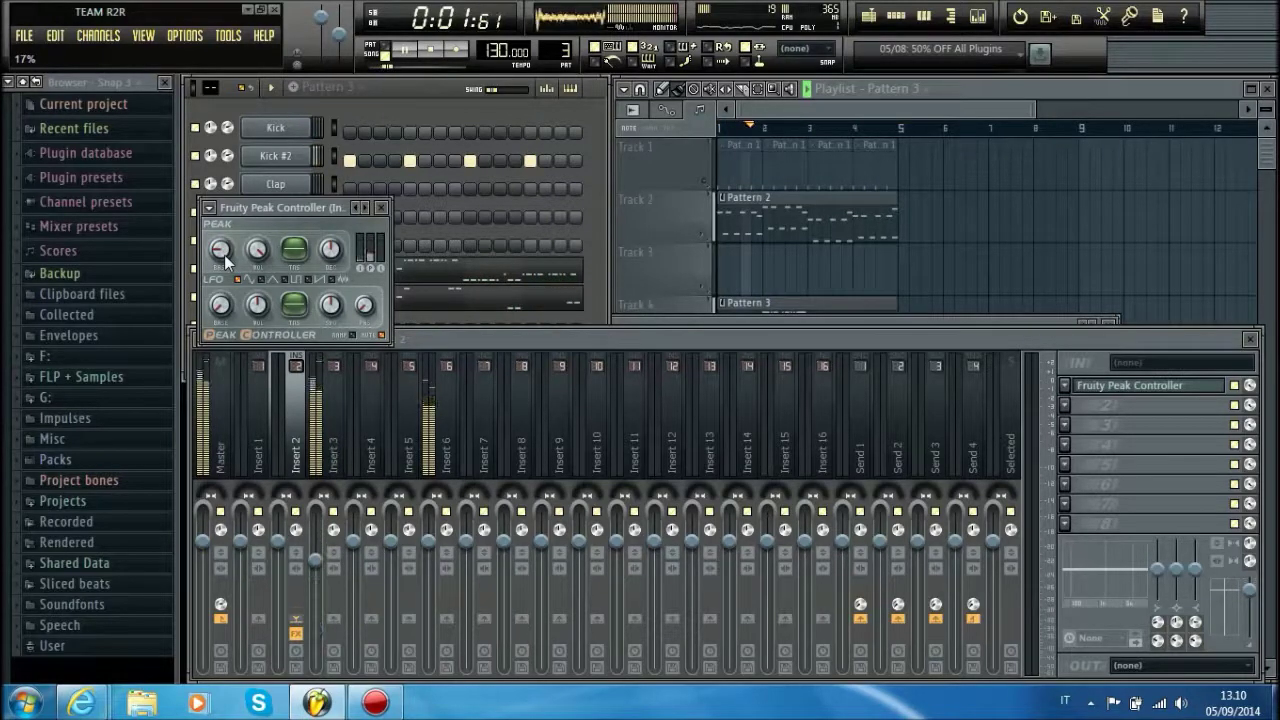
- Unmute playlist Track 1 and mute Track 2 to hear the kick together with the bass pattern
click(705, 189)
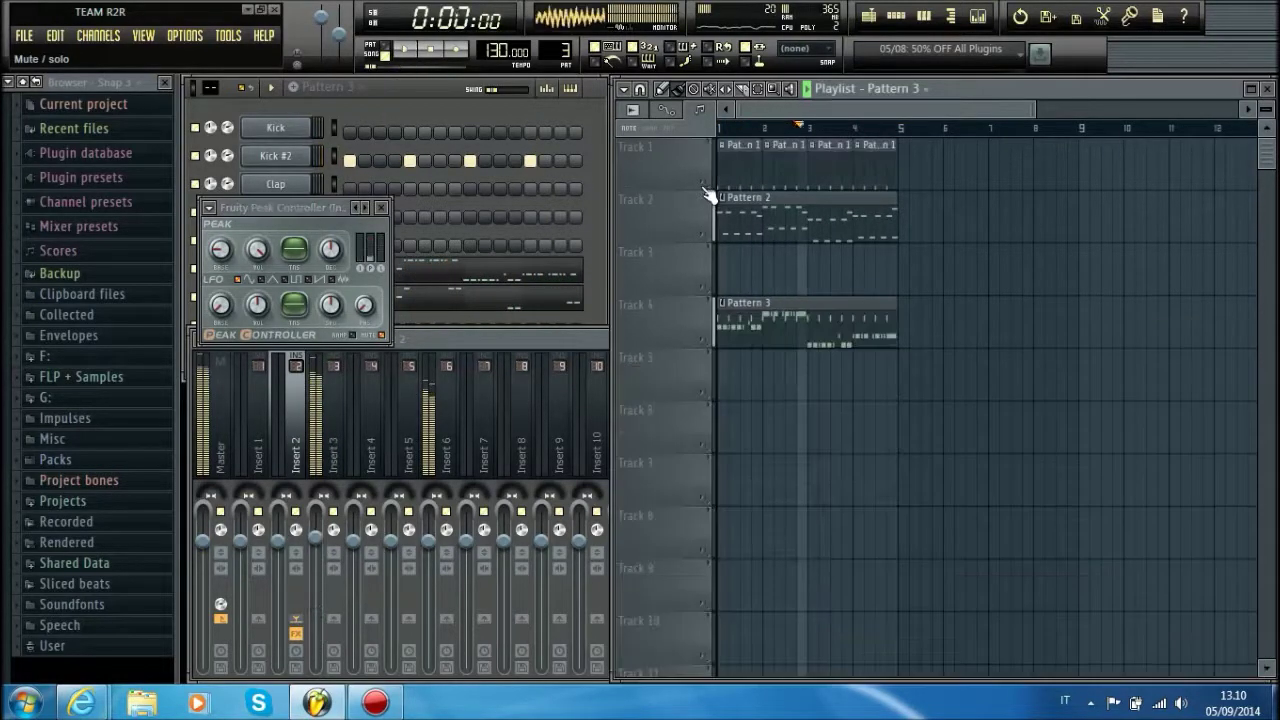
key(space)
click(706, 241)
key(space)
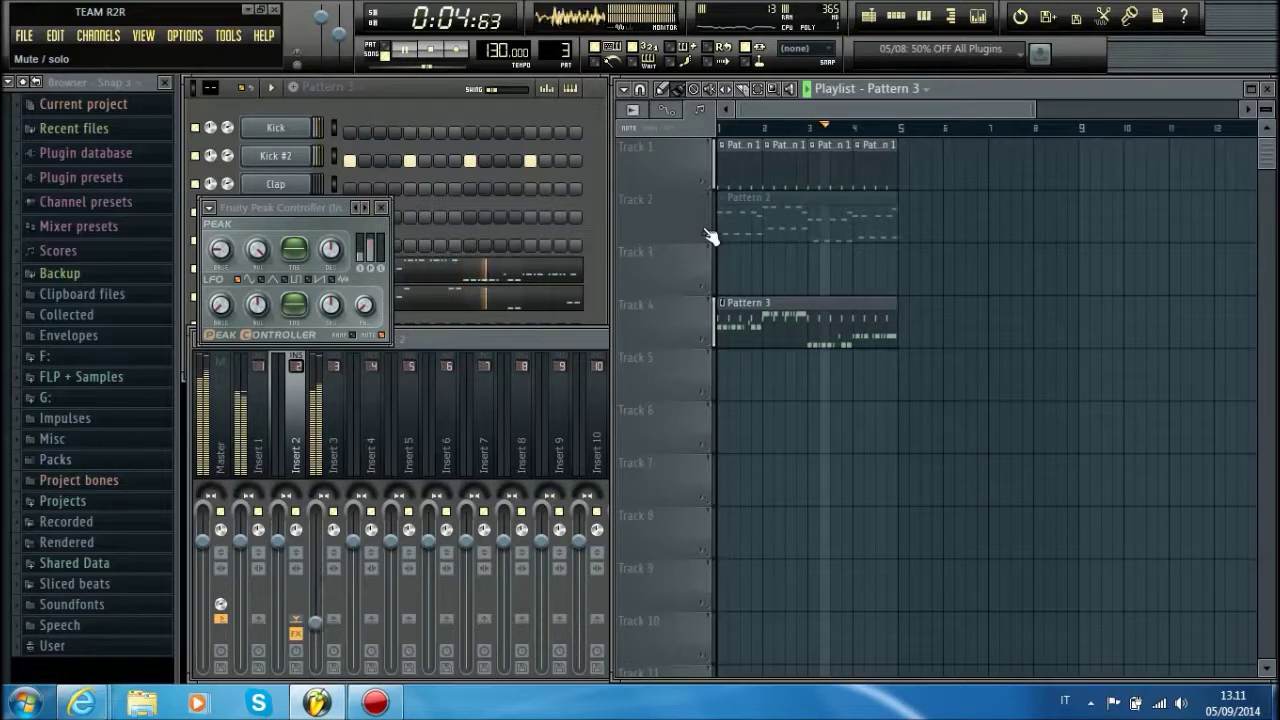
click(591, 198)
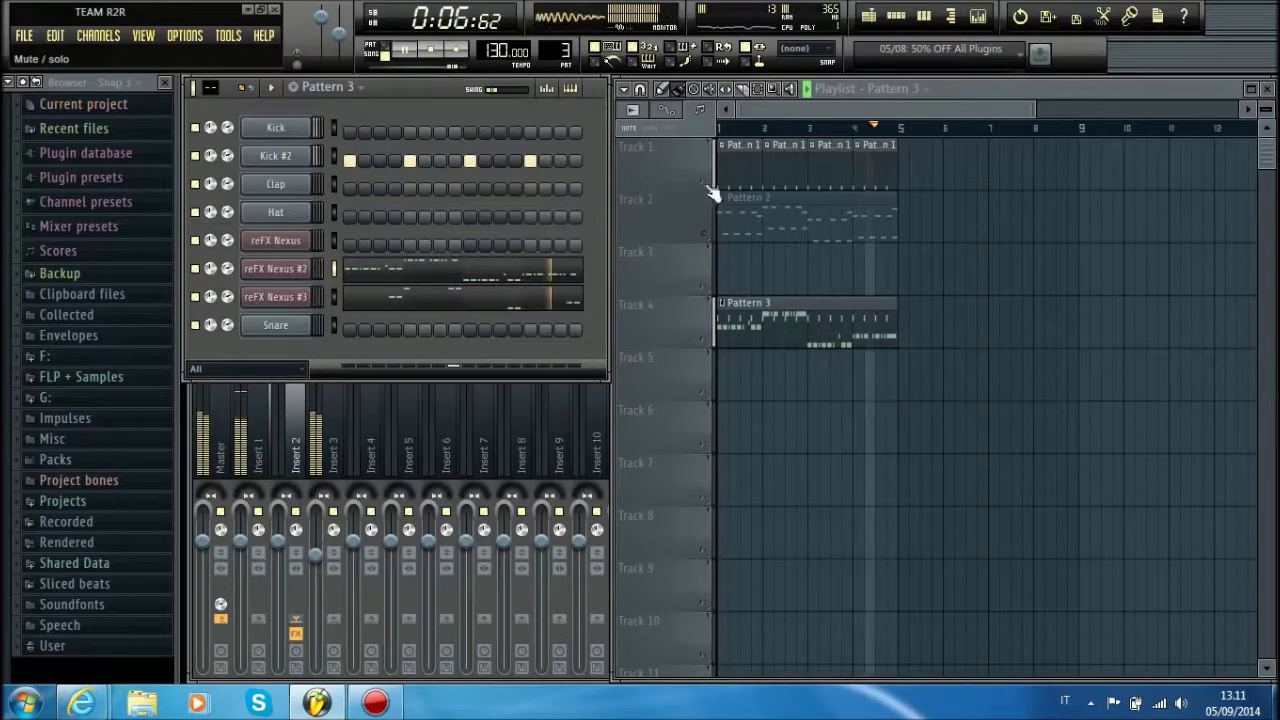
- Toggle Track 2's mute to compare the mix, leave the track unmuted, and raise the Kick channel's volume
click(706, 236)
click(706, 236)
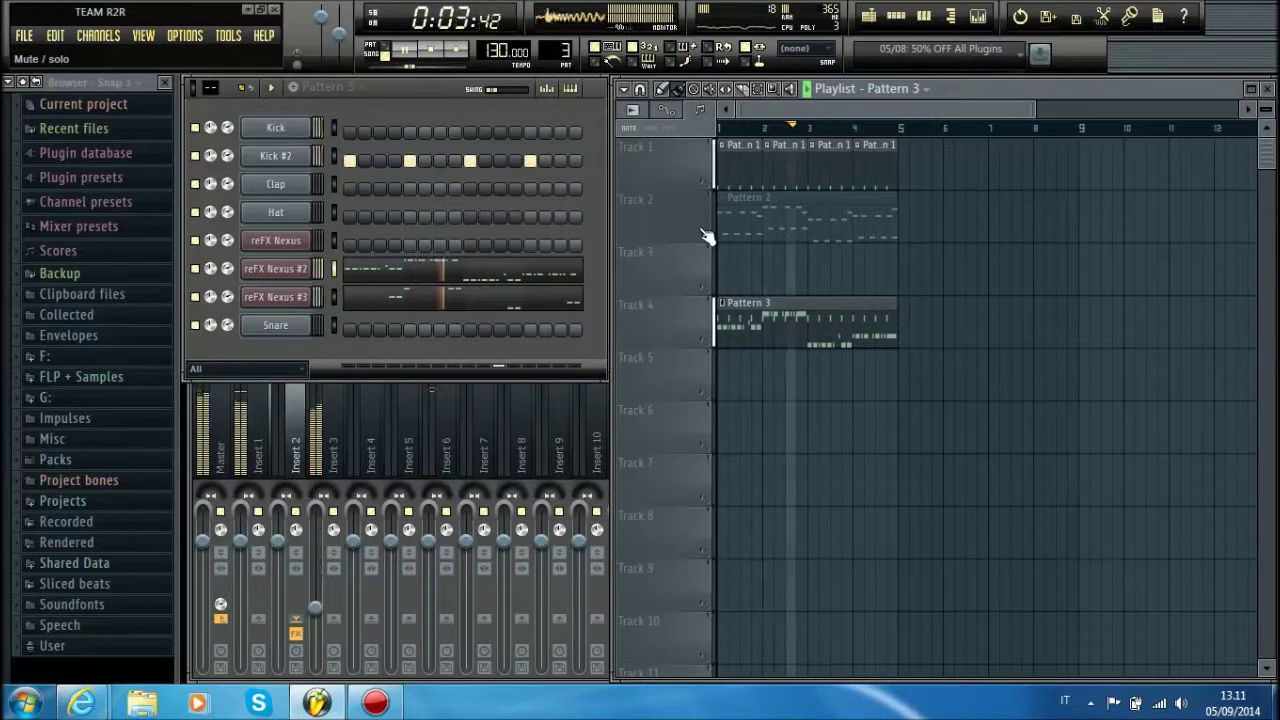
click(706, 236)
click(706, 236)
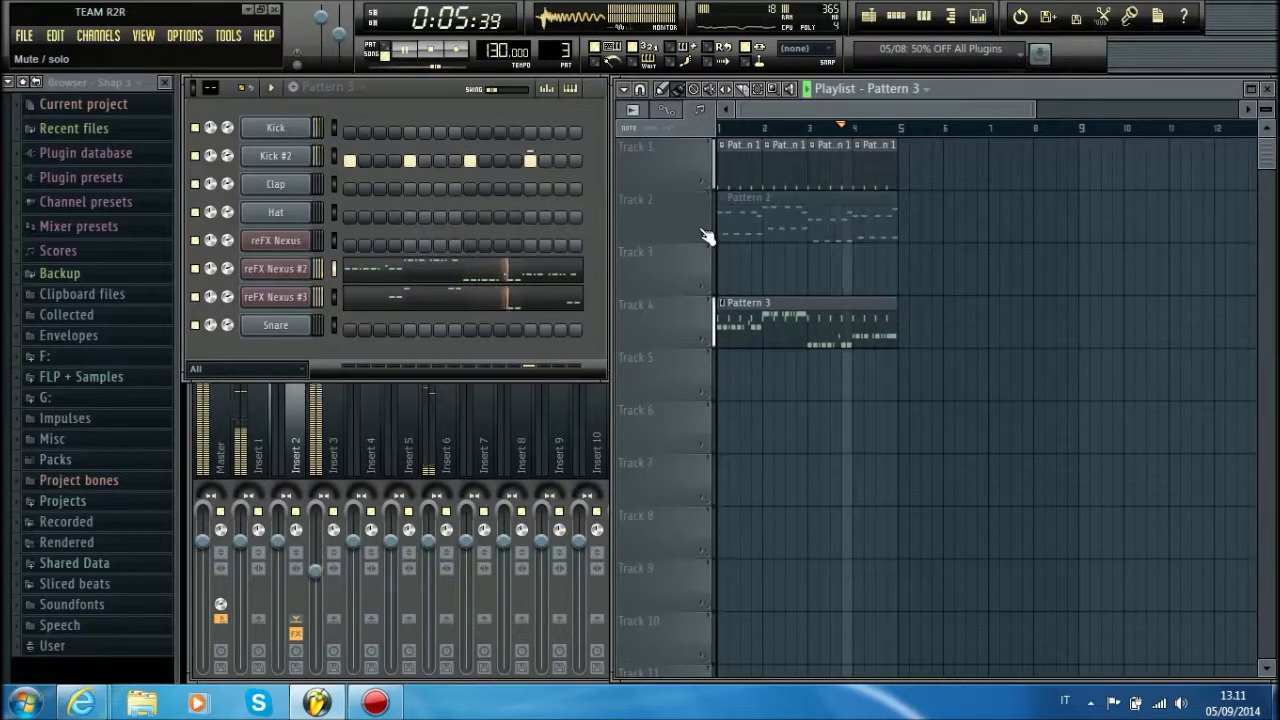
click(706, 236)
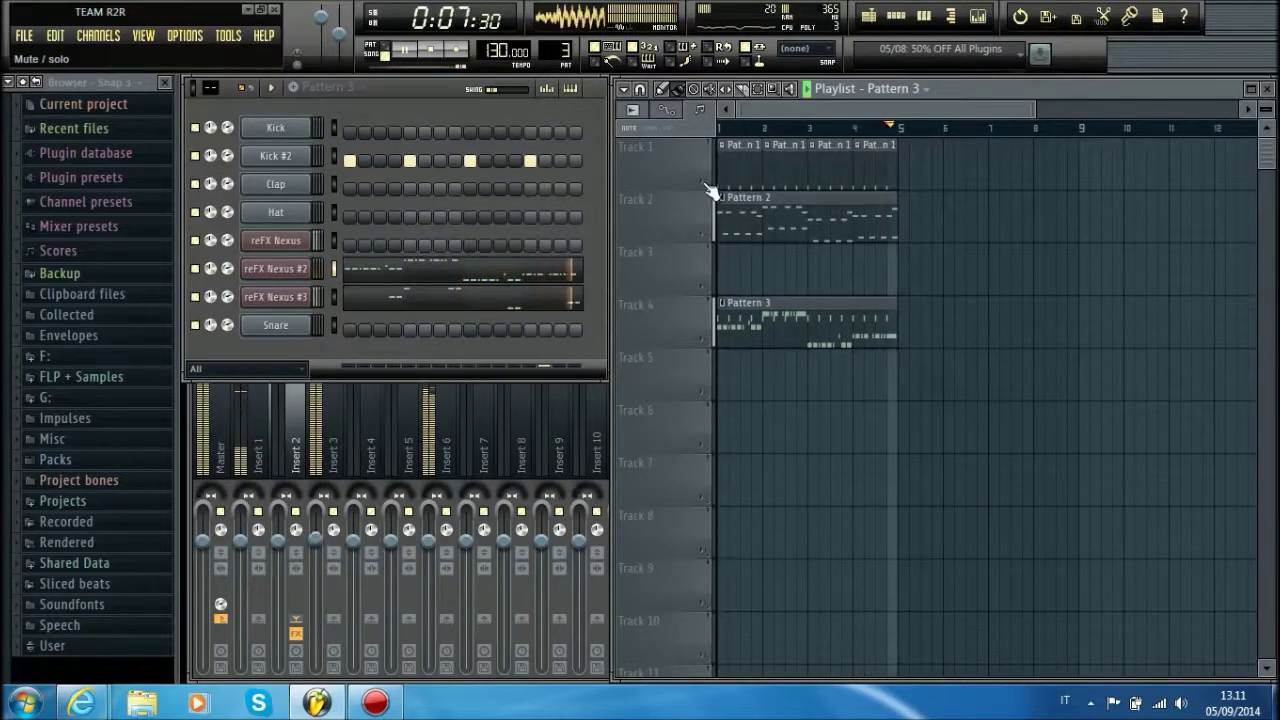
drag(229, 130, 234, 106)
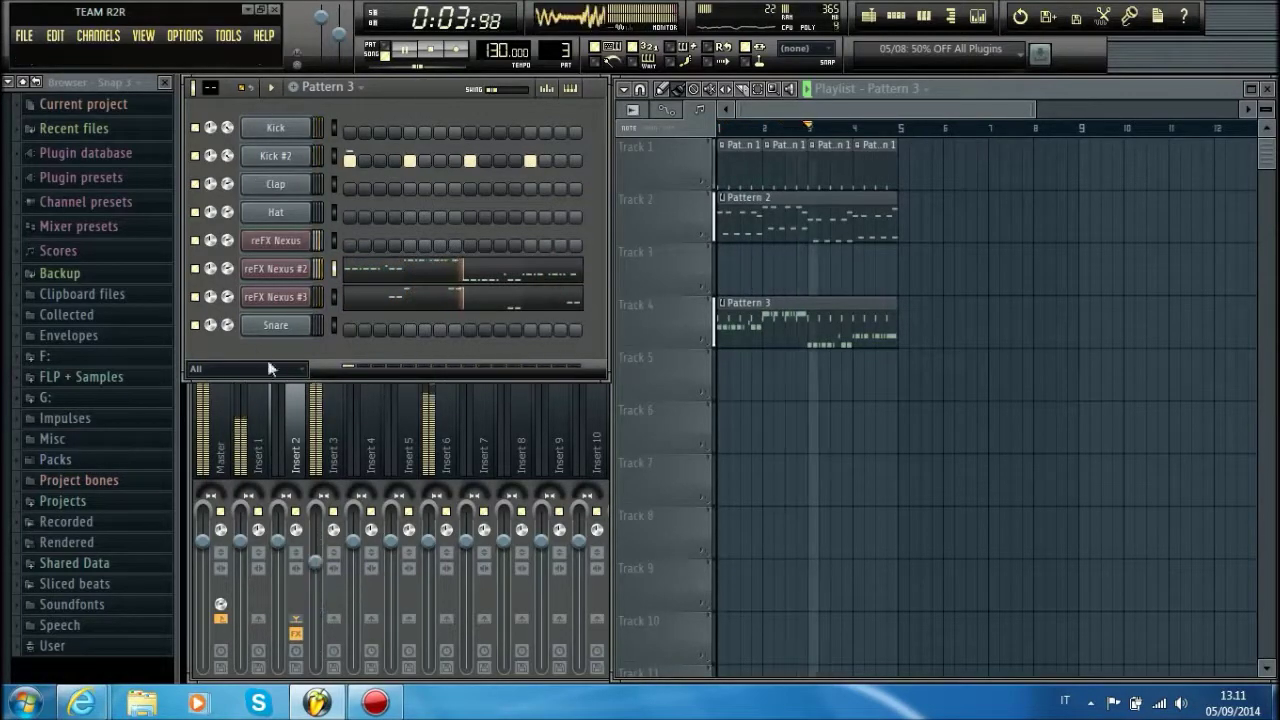
- Reopen the Fruity Peak Controller on mixer Insert 2 and lower its Base
click(269, 432)
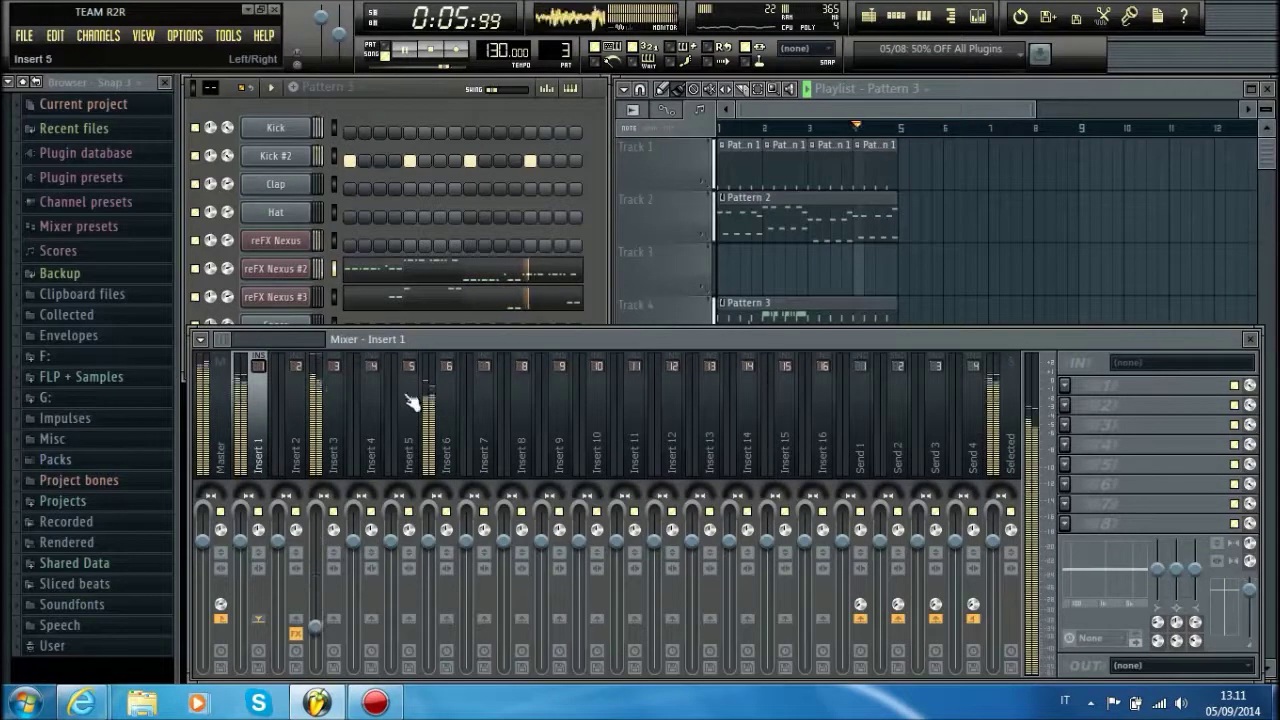
click(295, 450)
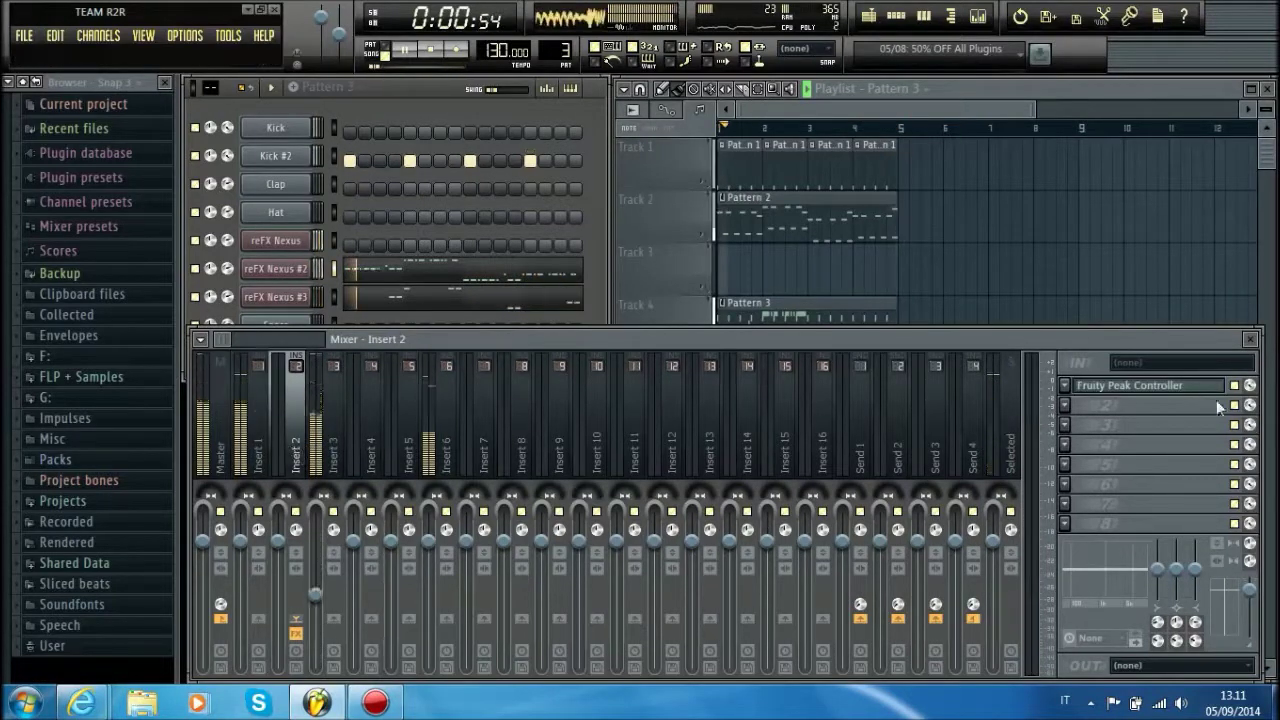
click(1122, 388)
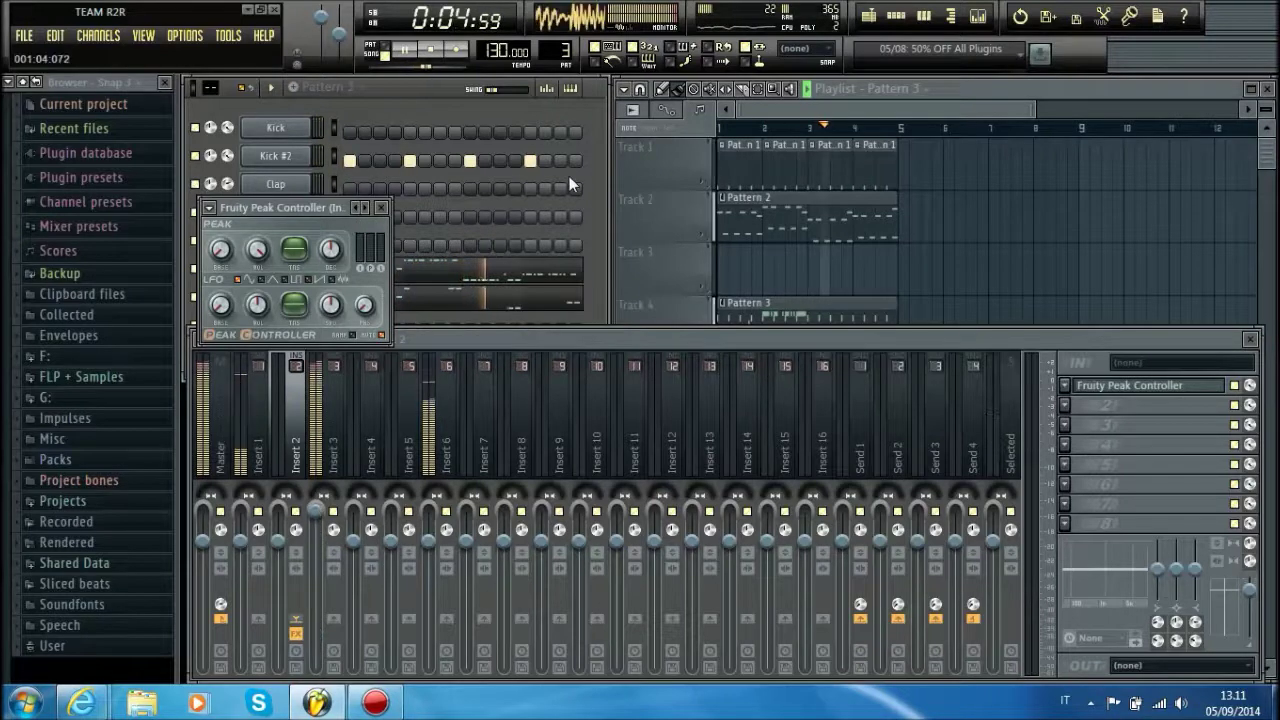
- Lower the reFX Nexus #3 channel volume slightly, and stop playback with the Pattern 3 clip moved up to Track 3
click(589, 160)
drag(227, 298, 227, 306)
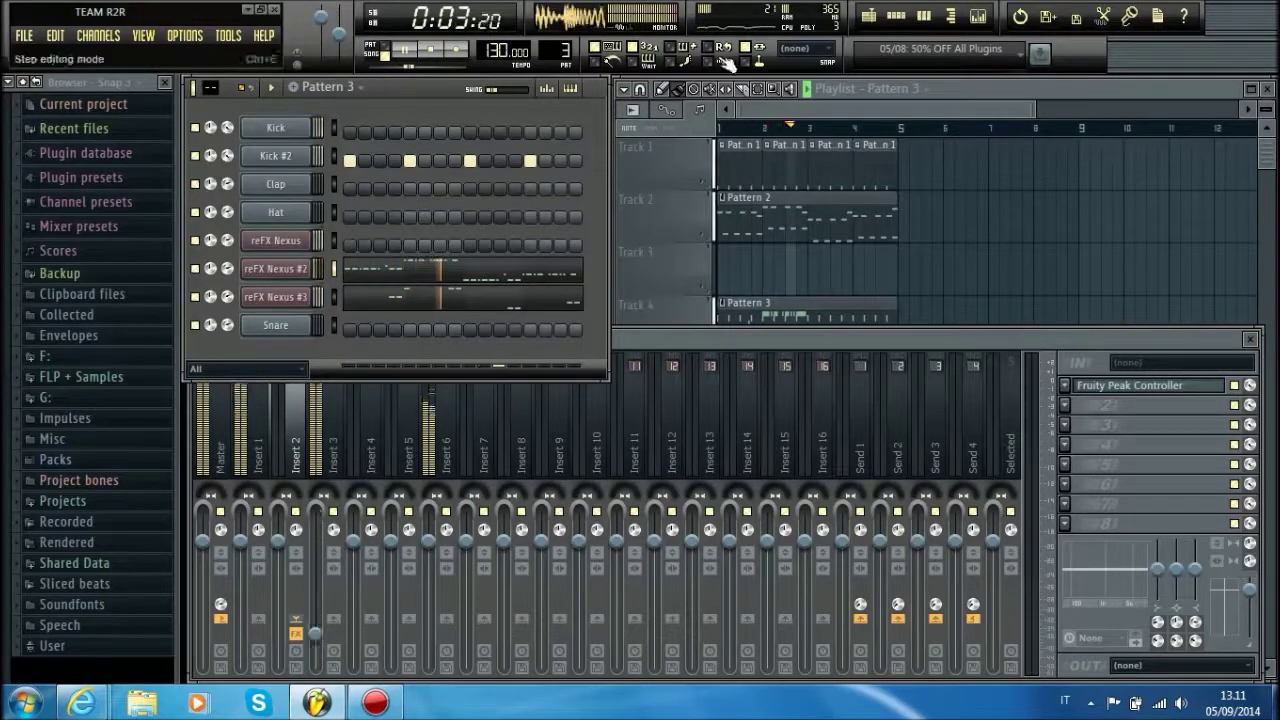
click(817, 100)
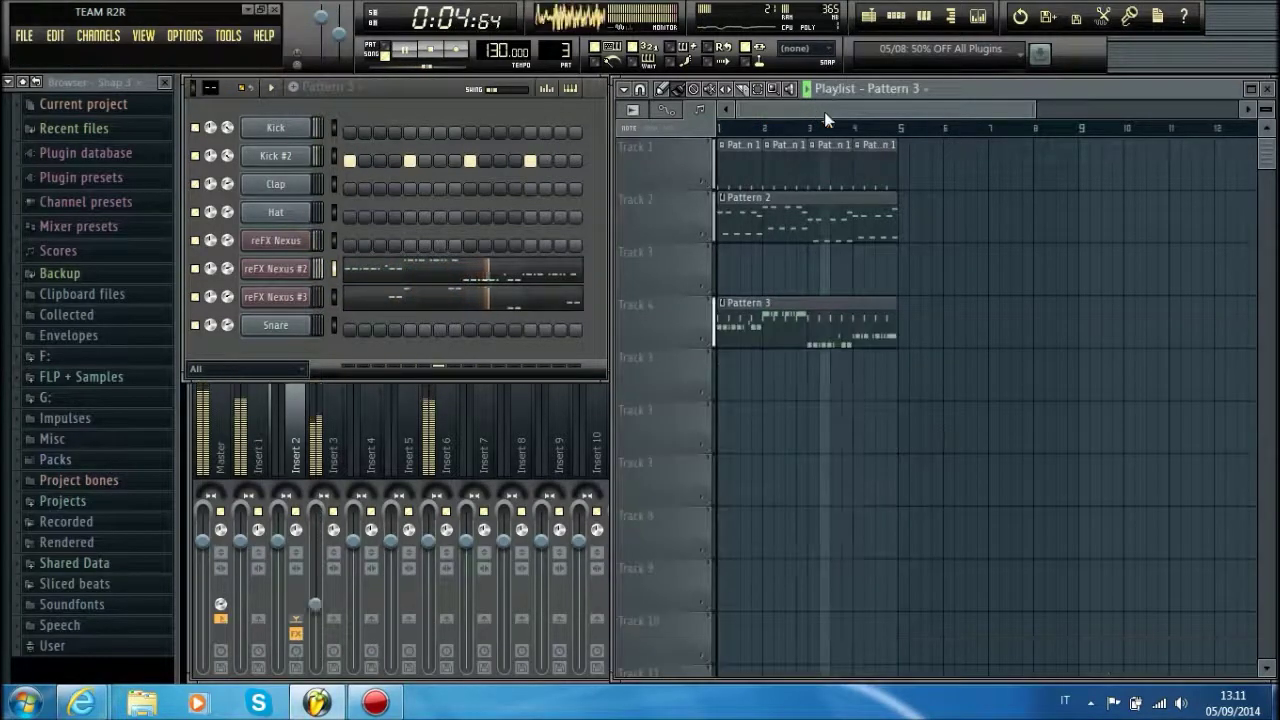
click(432, 54)
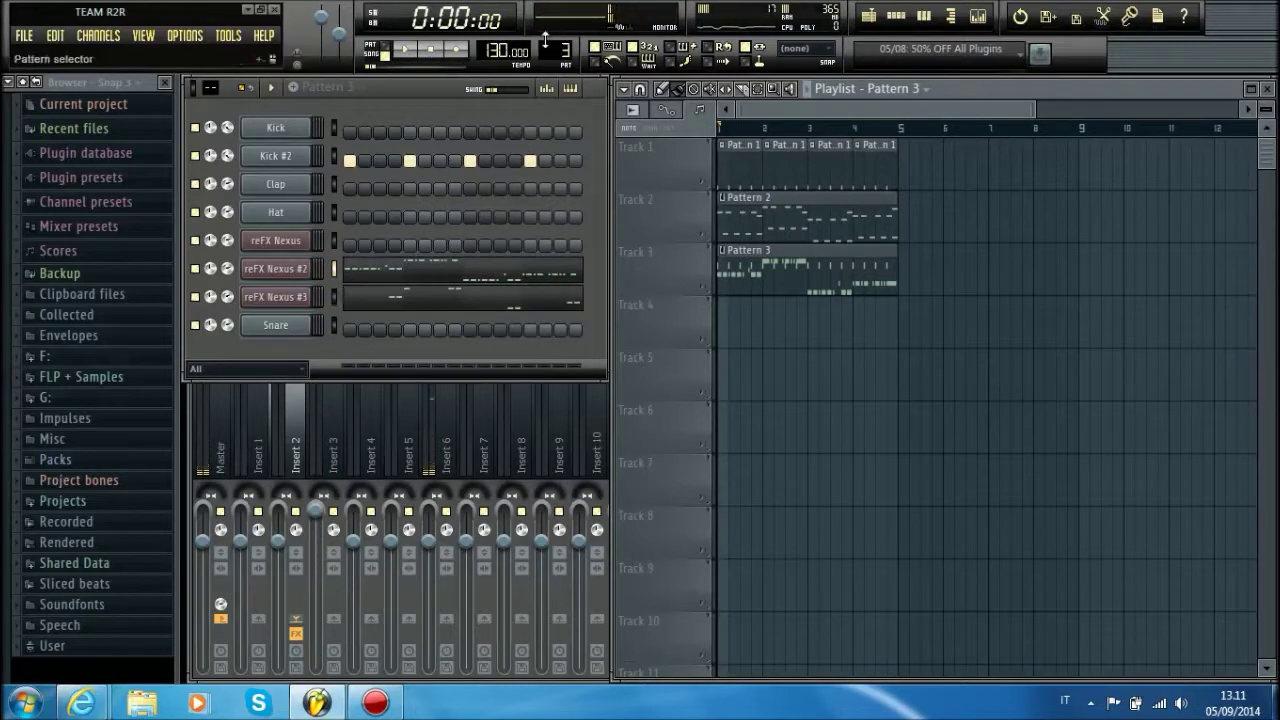
- Switch to Pattern 4 and insert a z3ta+ channel above the Snare channel
scroll(545, 40, up, 1)
right_click(292, 325)
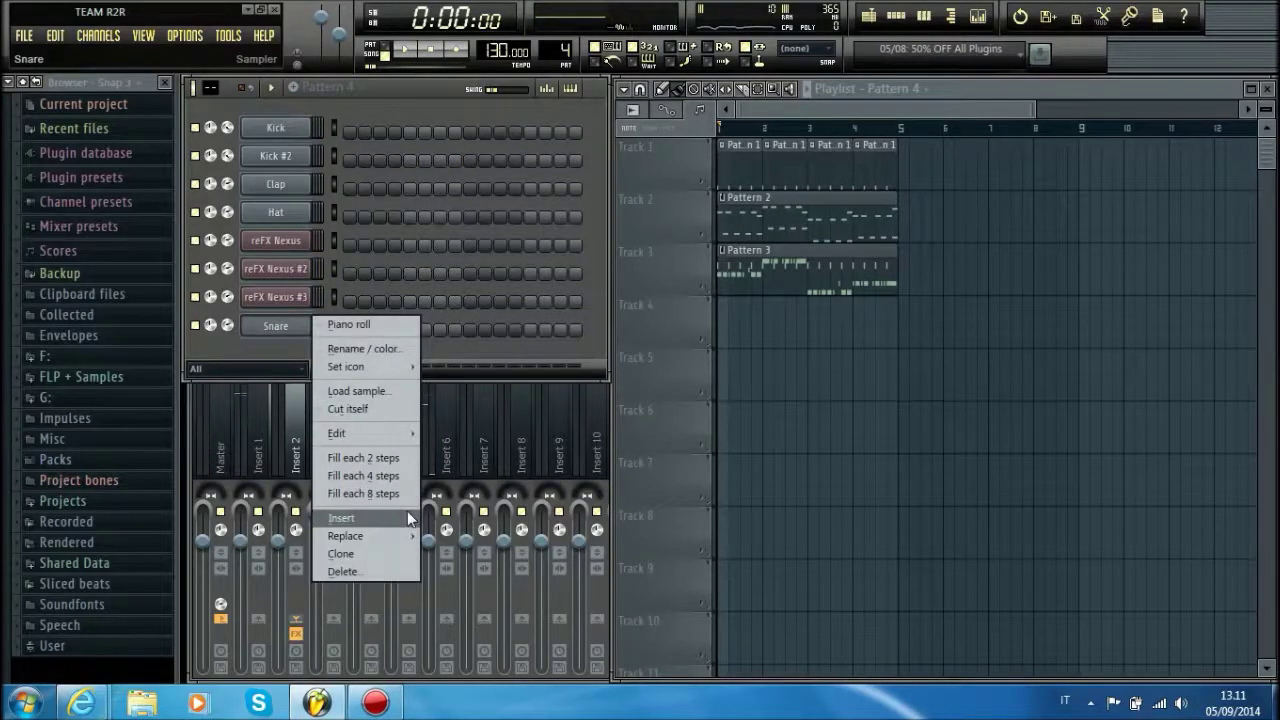
mouse_move(407, 511)
click(606, 573)
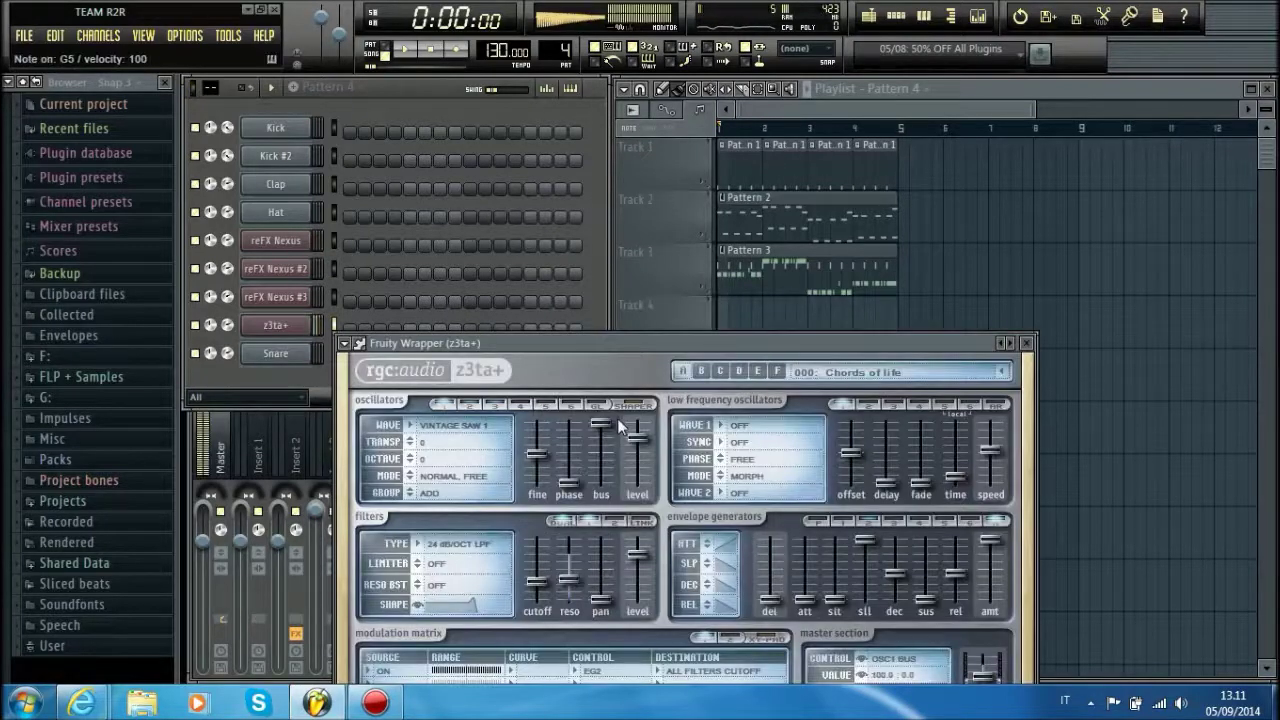
- Paste the copied four-bar bass notes into the z3ta+ channel's piano roll
click(287, 334)
right_click(302, 336)
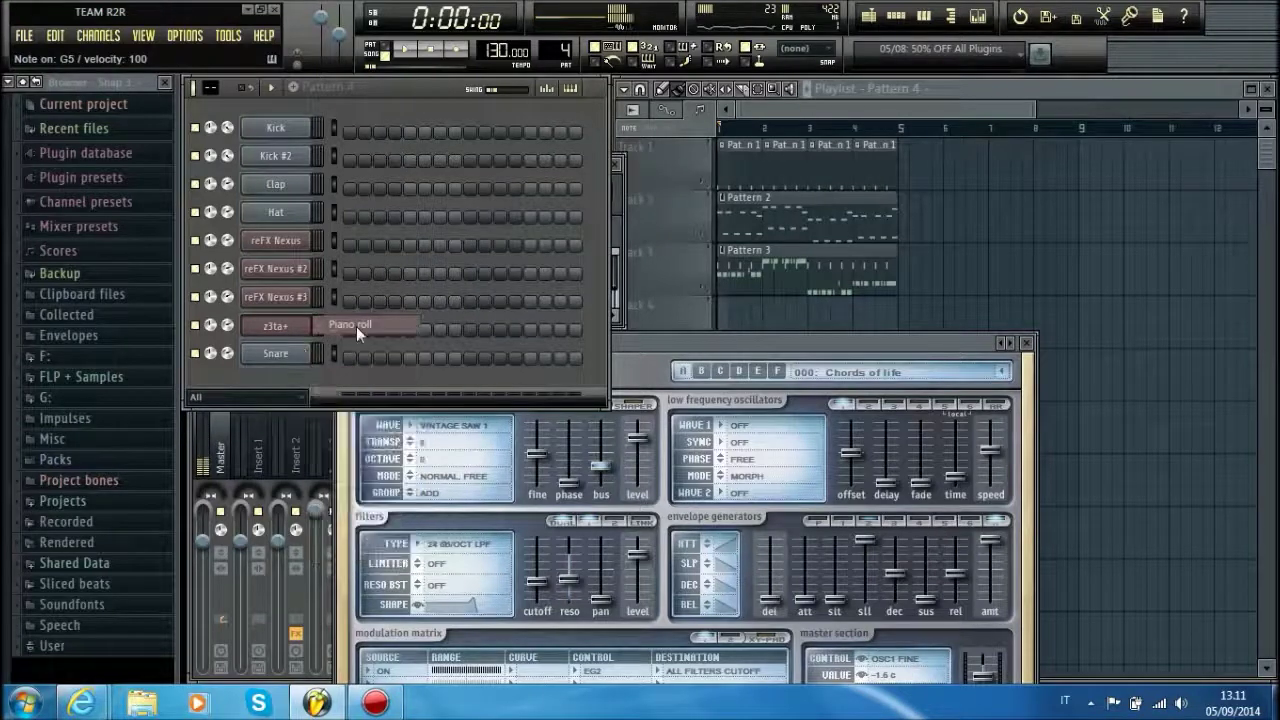
click(356, 326)
click(190, 83)
mouse_move(256, 121)
click(352, 153)
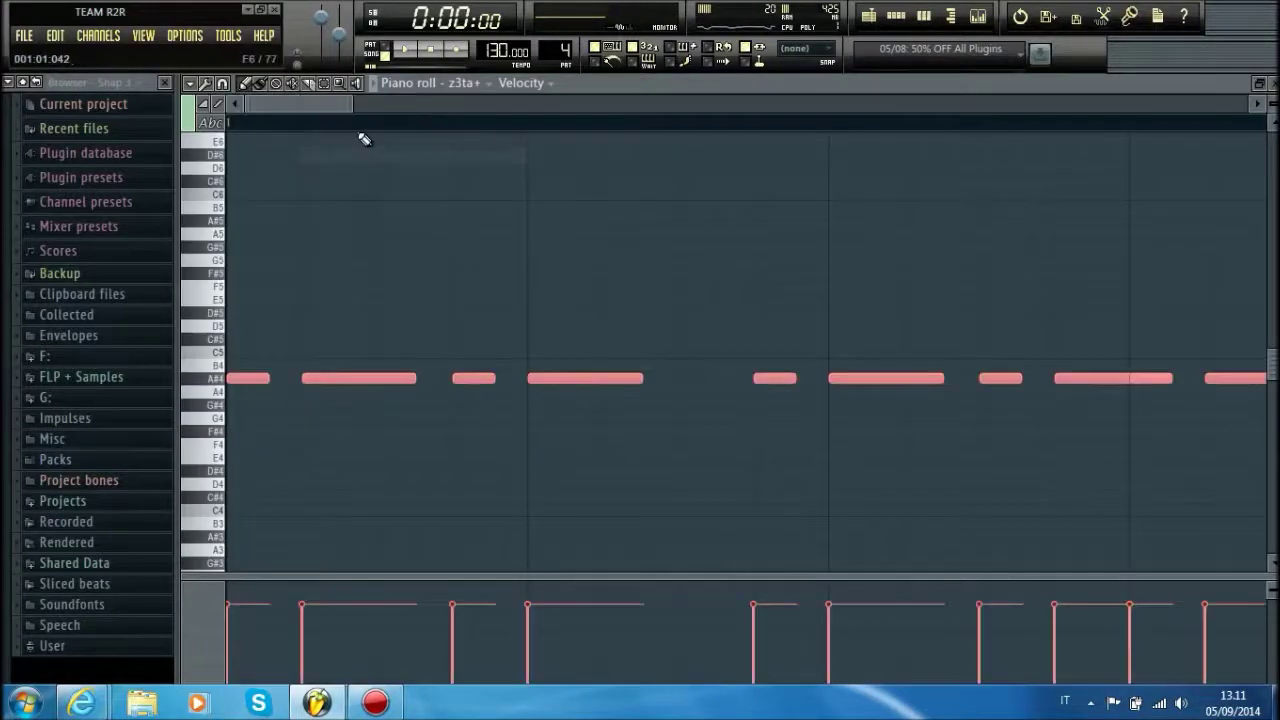
- Delete all A#4 notes in bar 1 except the first, and stretch that note across the whole bar
scroll(361, 134, down, 8)
scroll(496, 344, up, 1)
right_click(413, 381)
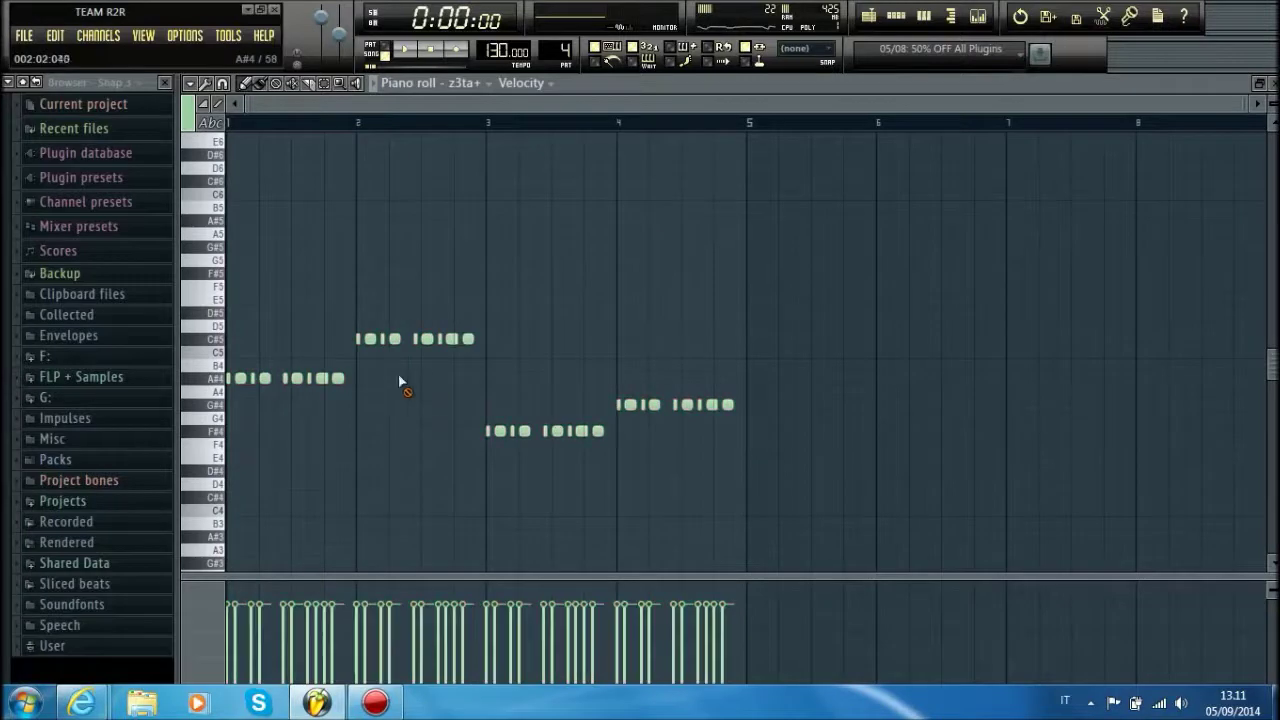
right_click(245, 381)
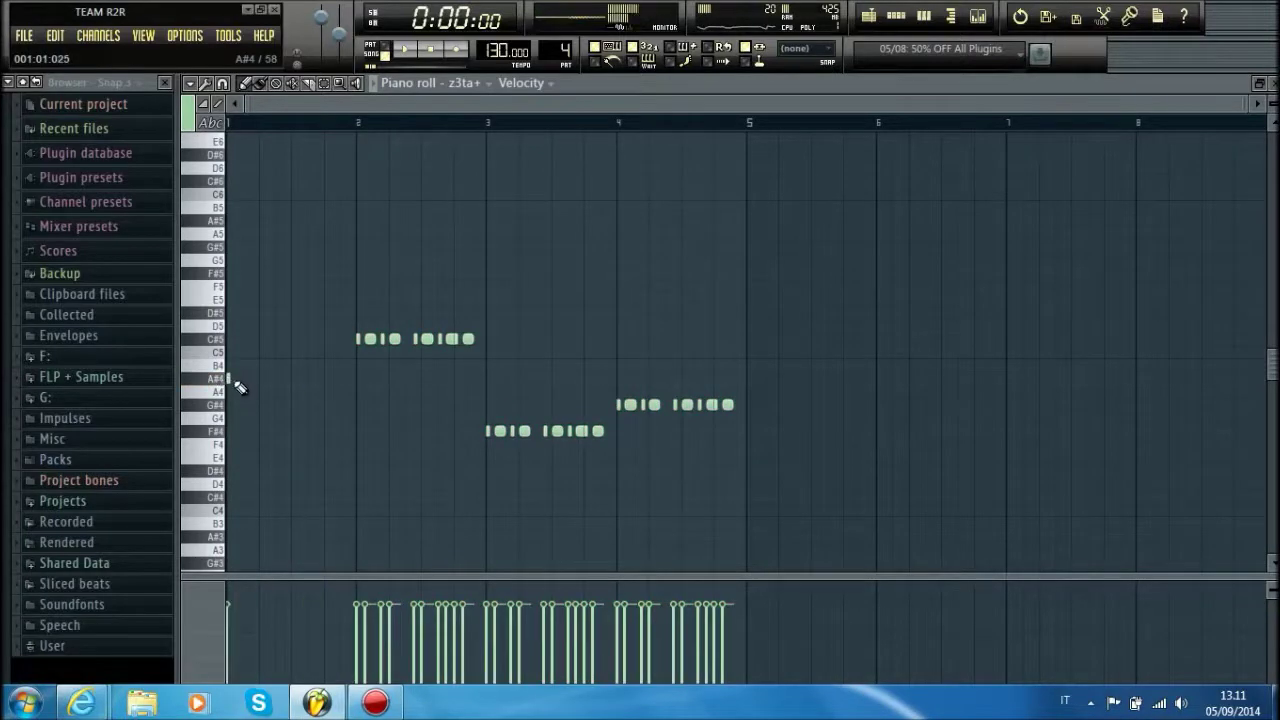
scroll(240, 135, up, 5)
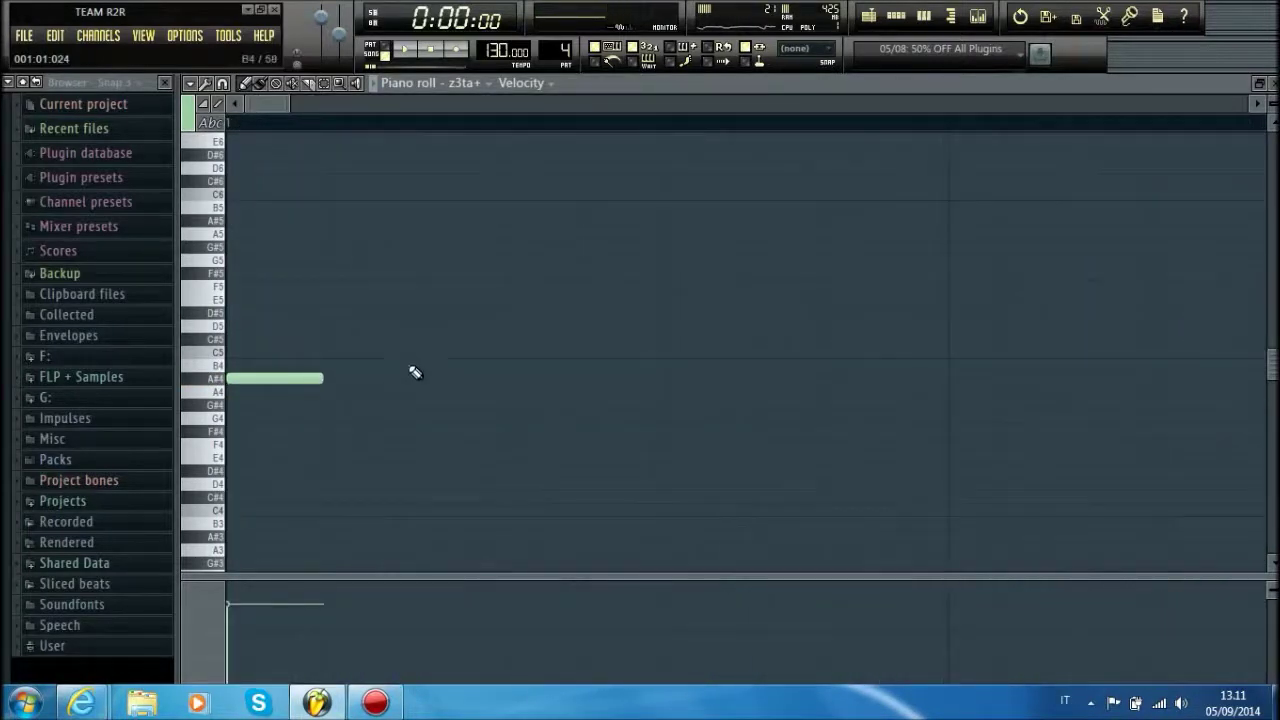
drag(464, 400, 573, 404)
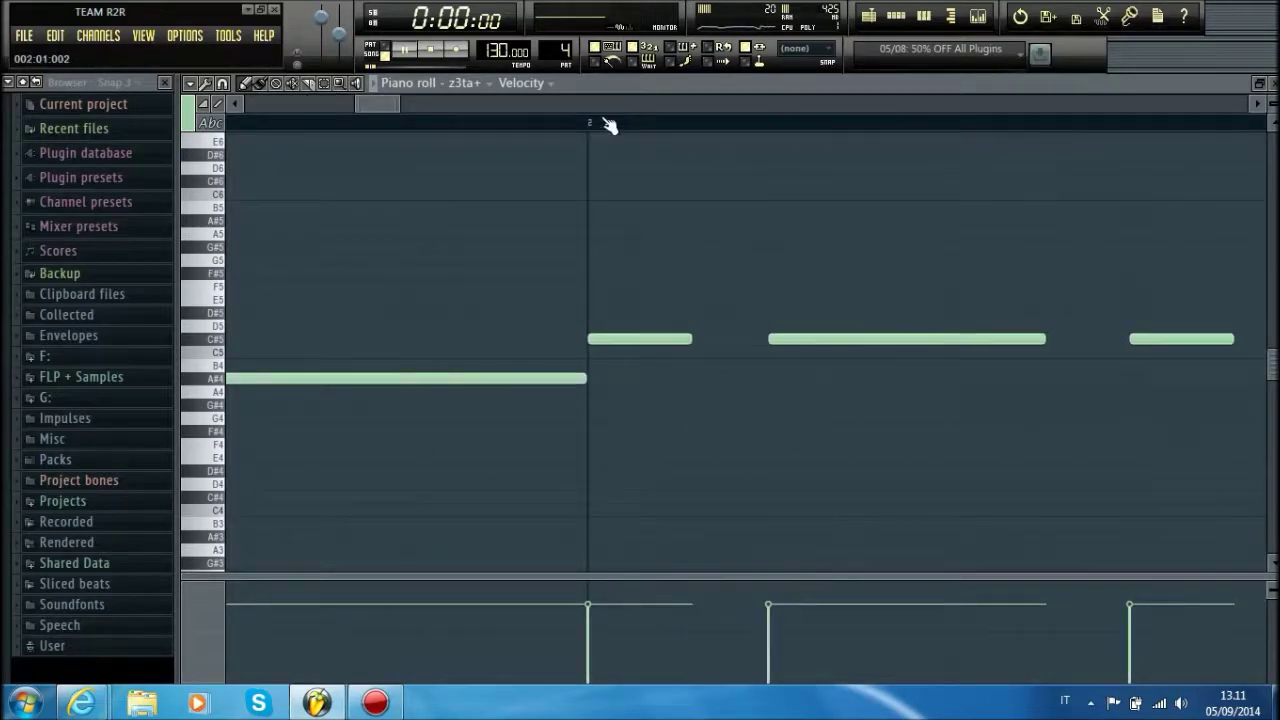
- Reduce bars 2 to 4 to single bar-long notes on C#5, F#4 and G#4
scroll(608, 124, down, 5)
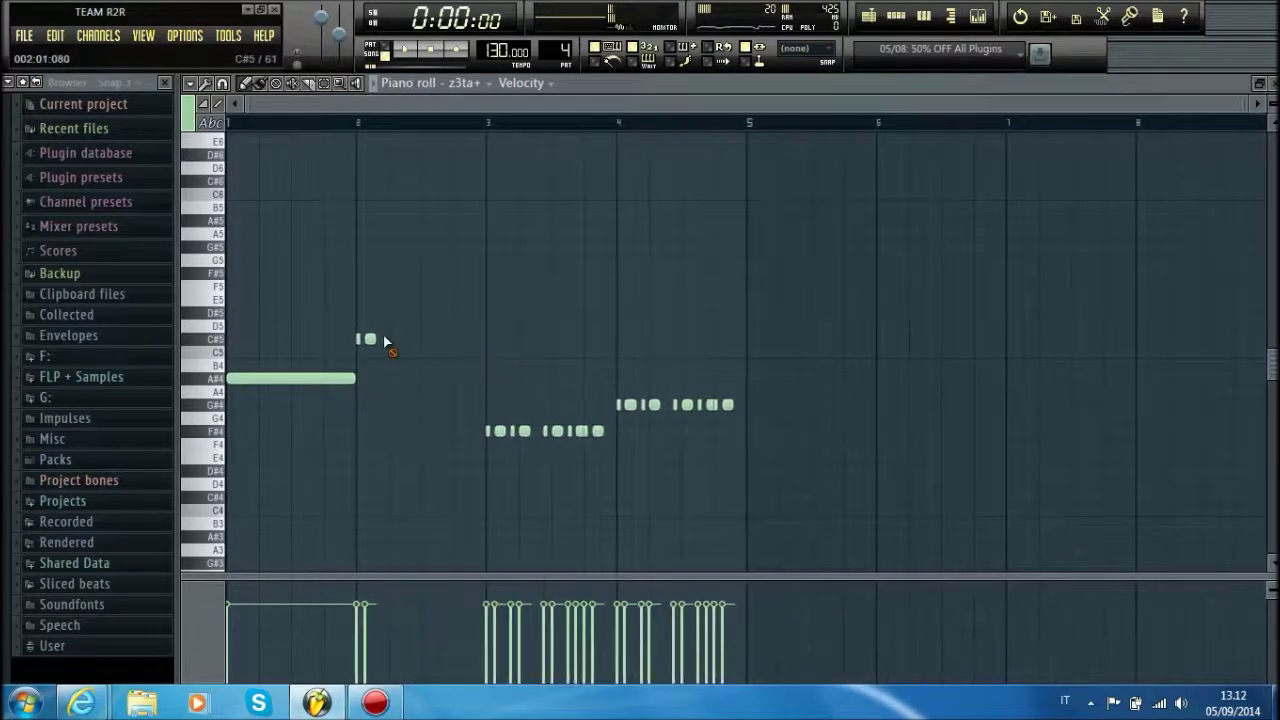
click(358, 340)
click(560, 432)
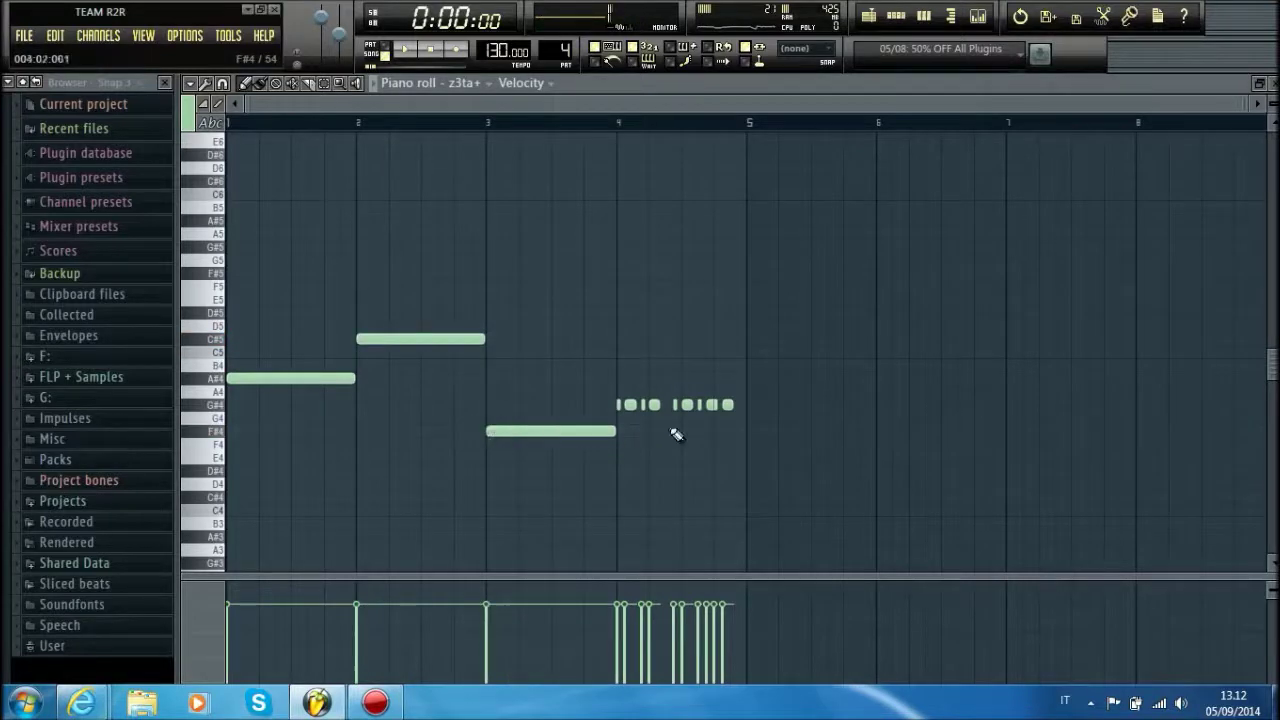
click(619, 404)
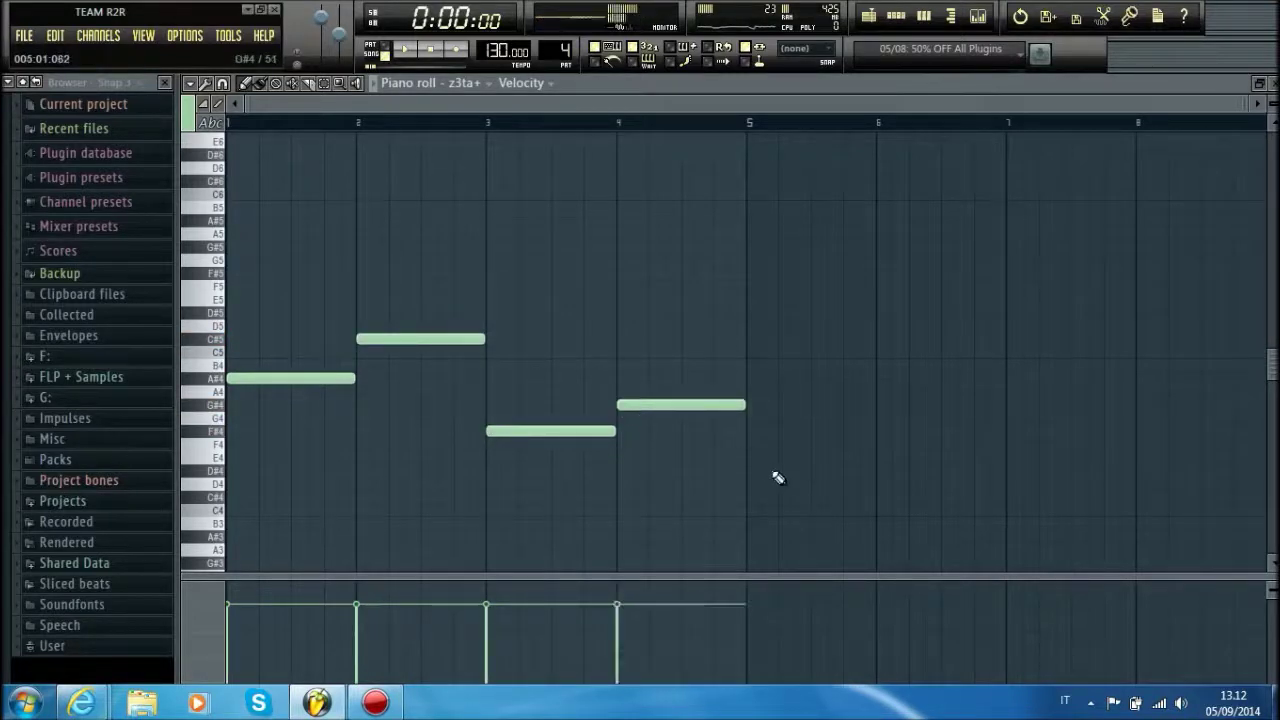
- Shorten all four notes to half a beat and duplicate them until repeated notes fill each of the four bars
drag(770, 490, 226, 292)
drag(346, 381, 277, 382)
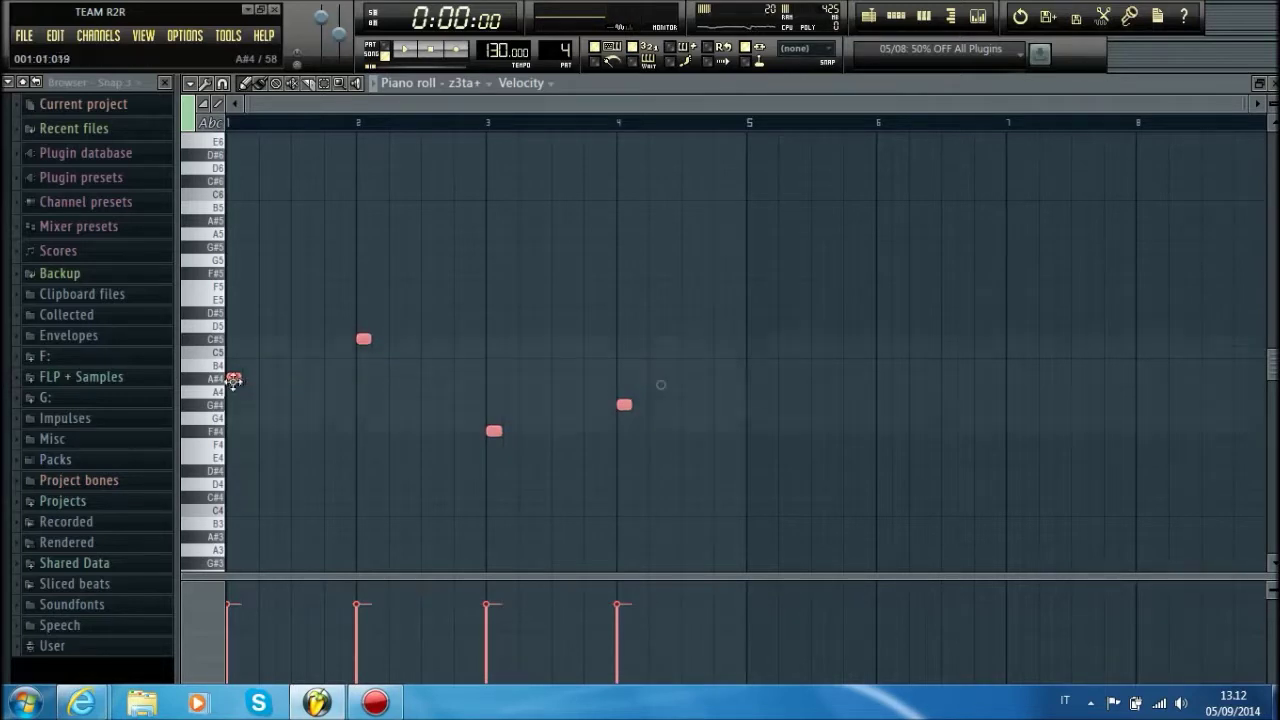
drag(233, 382, 240, 380)
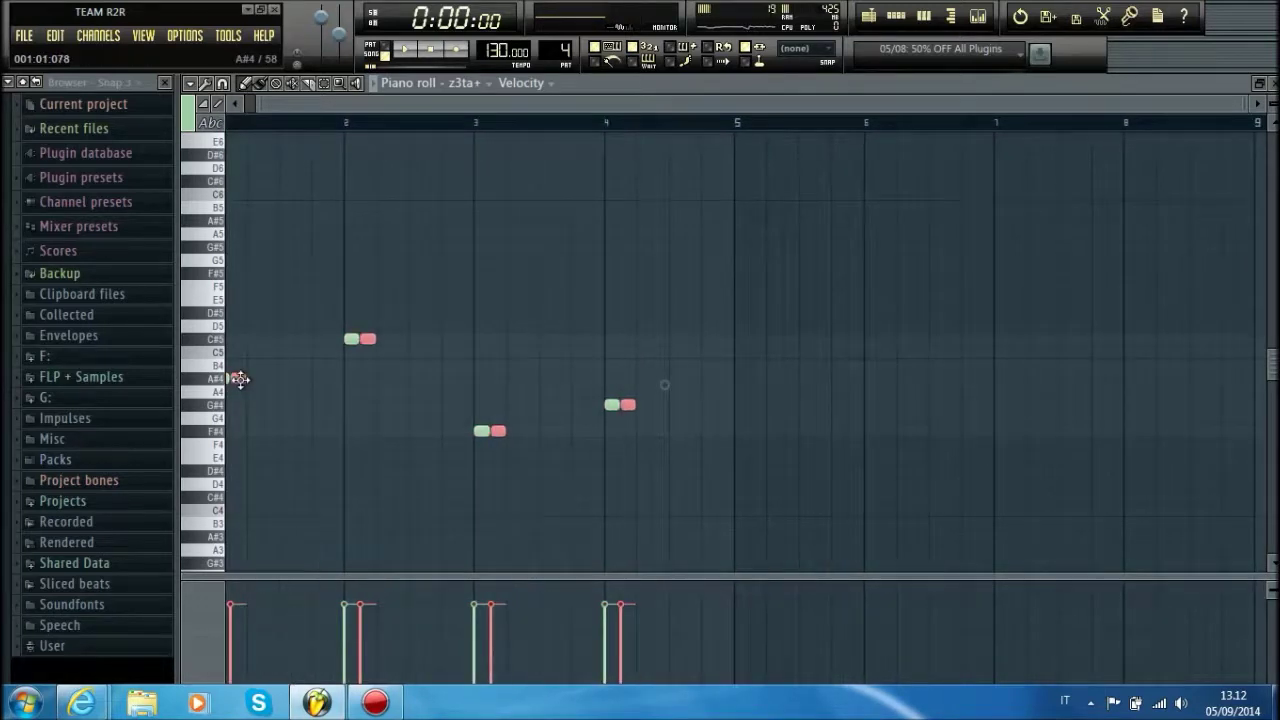
key(ctrl+b)
drag(238, 380, 242, 380)
drag(791, 487, 6, 268)
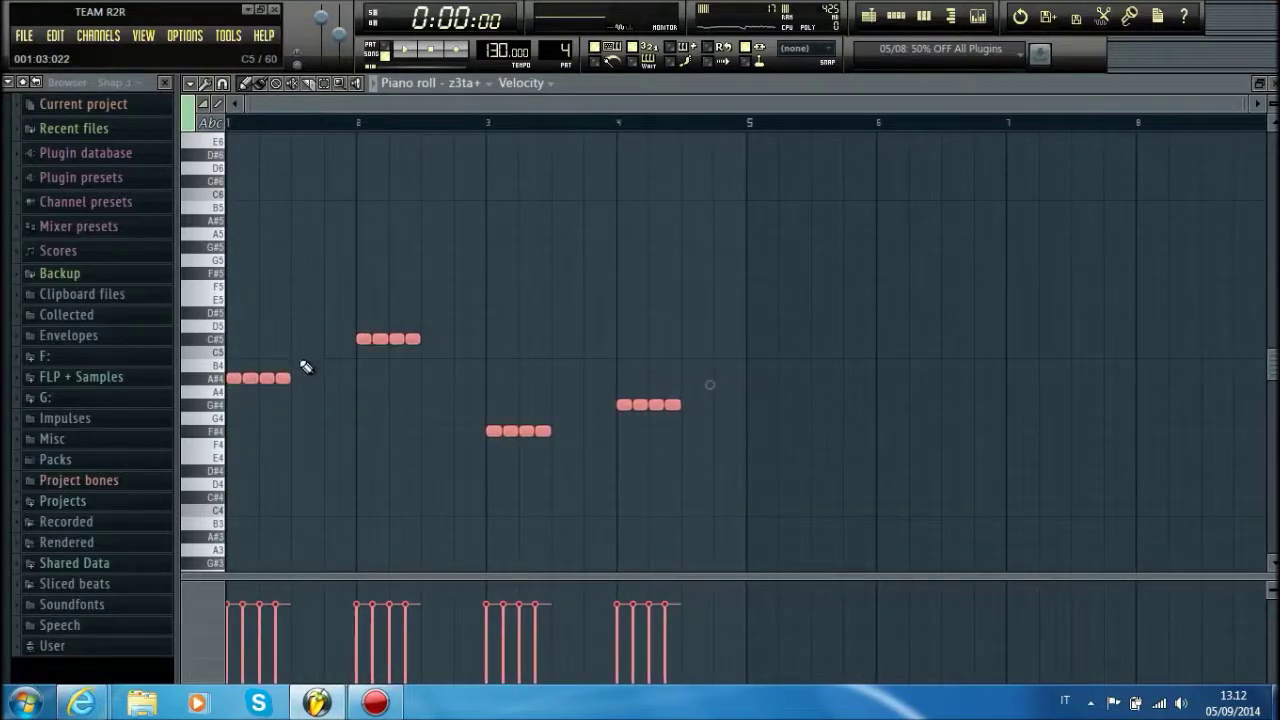
key(ctrl+b)
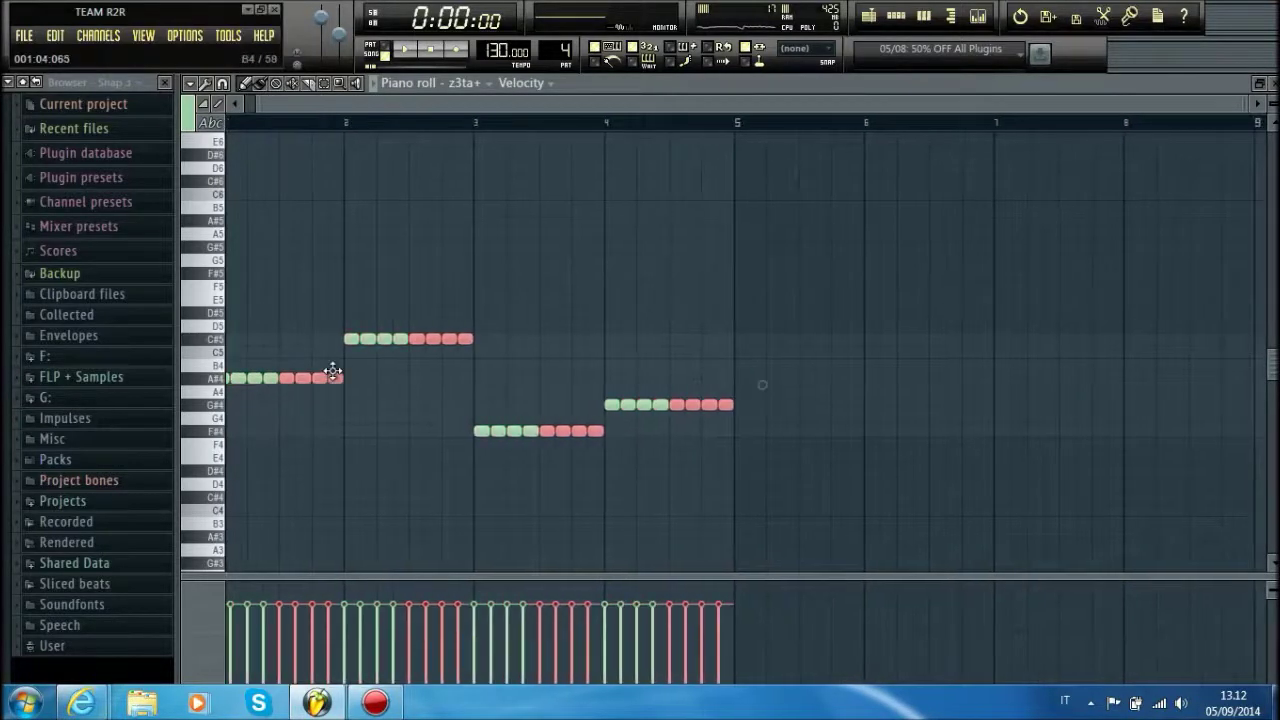
- Duplicate the repeated notes of all four bars one octave higher and play the result
key(ctrl+d)
key(ctrl+b)
drag(771, 374, 220, 217)
key(space)
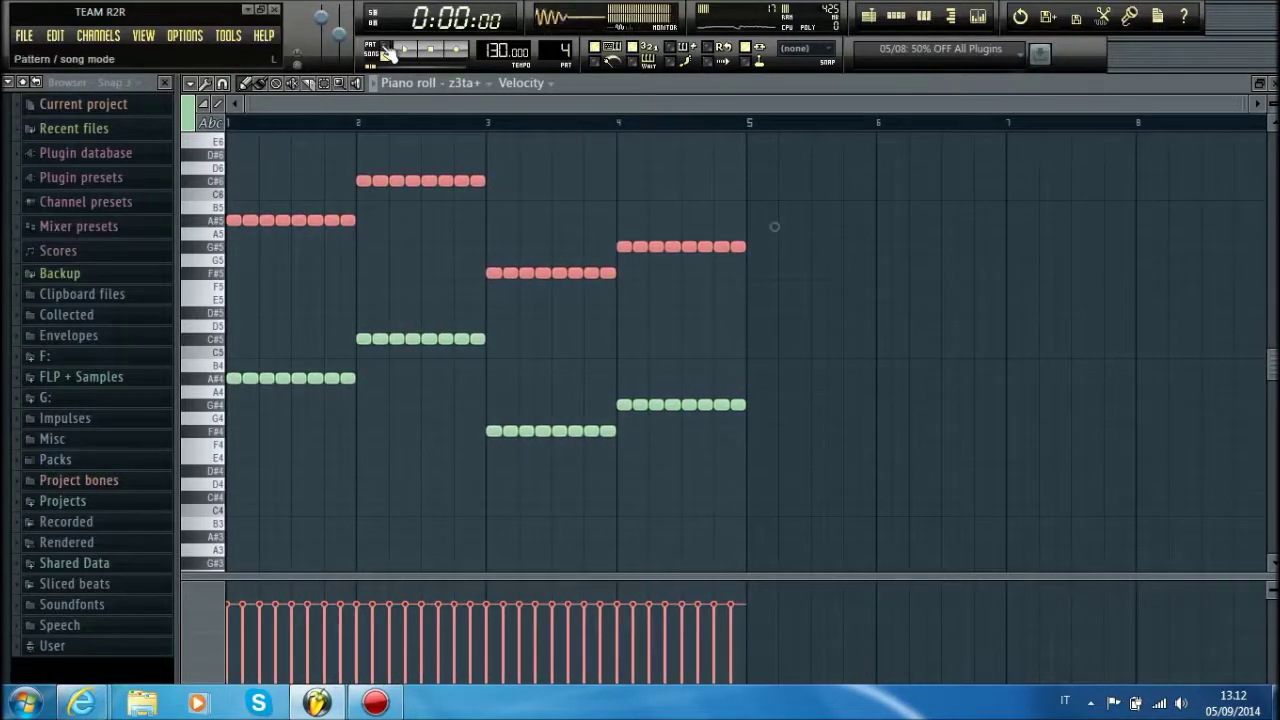
- Move the last A#5 note of bar 1 down to G#5 and audition the change
drag(349, 221, 354, 283)
key(space)
ctrl+click(362, 226)
key(space)
click(373, 276)
key(space)
click(346, 258)
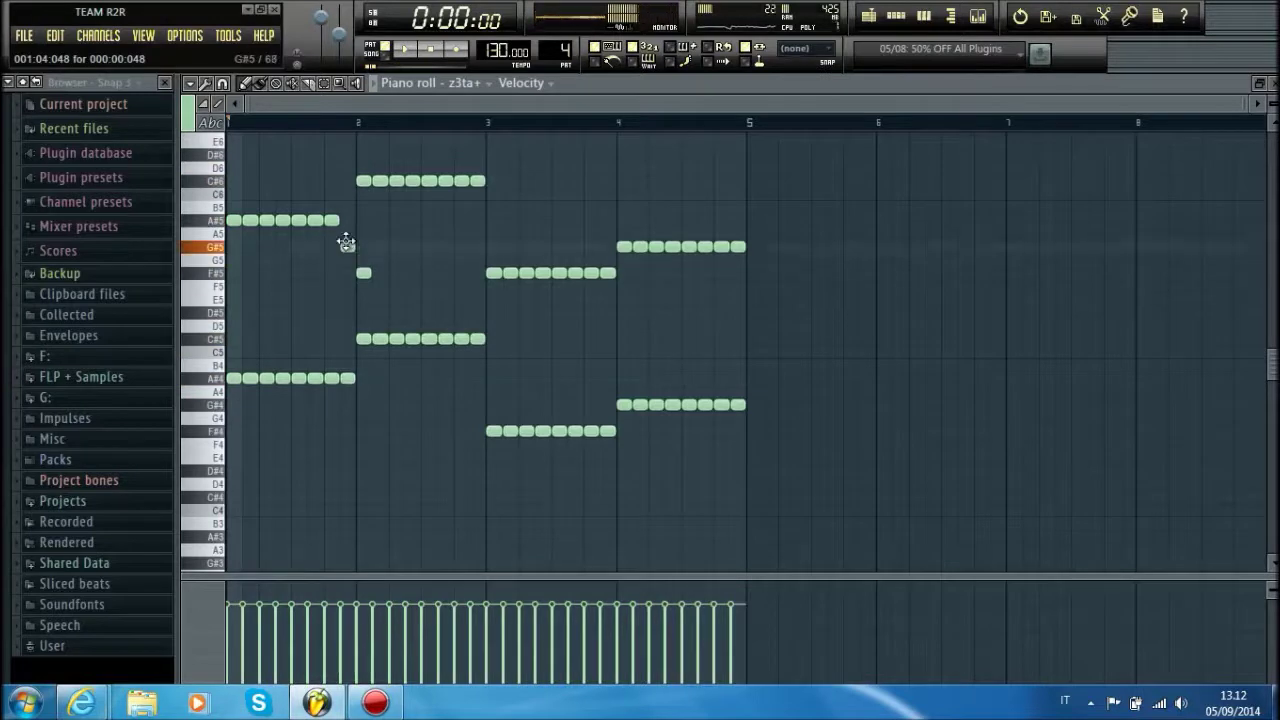
- Try extending the F#5 notes at the start of bar 2, and delete all of them after listening
click(379, 274)
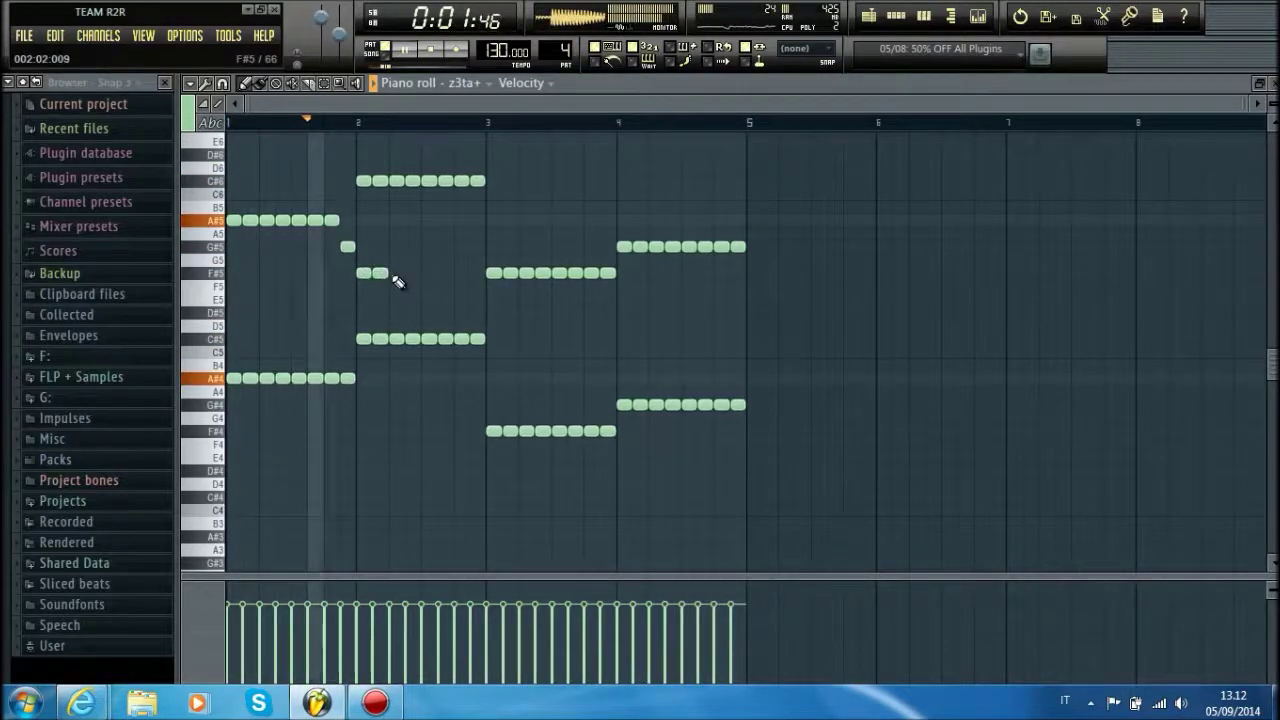
click(395, 275)
key(space)
right_click(397, 274)
right_click(381, 274)
right_click(365, 274)
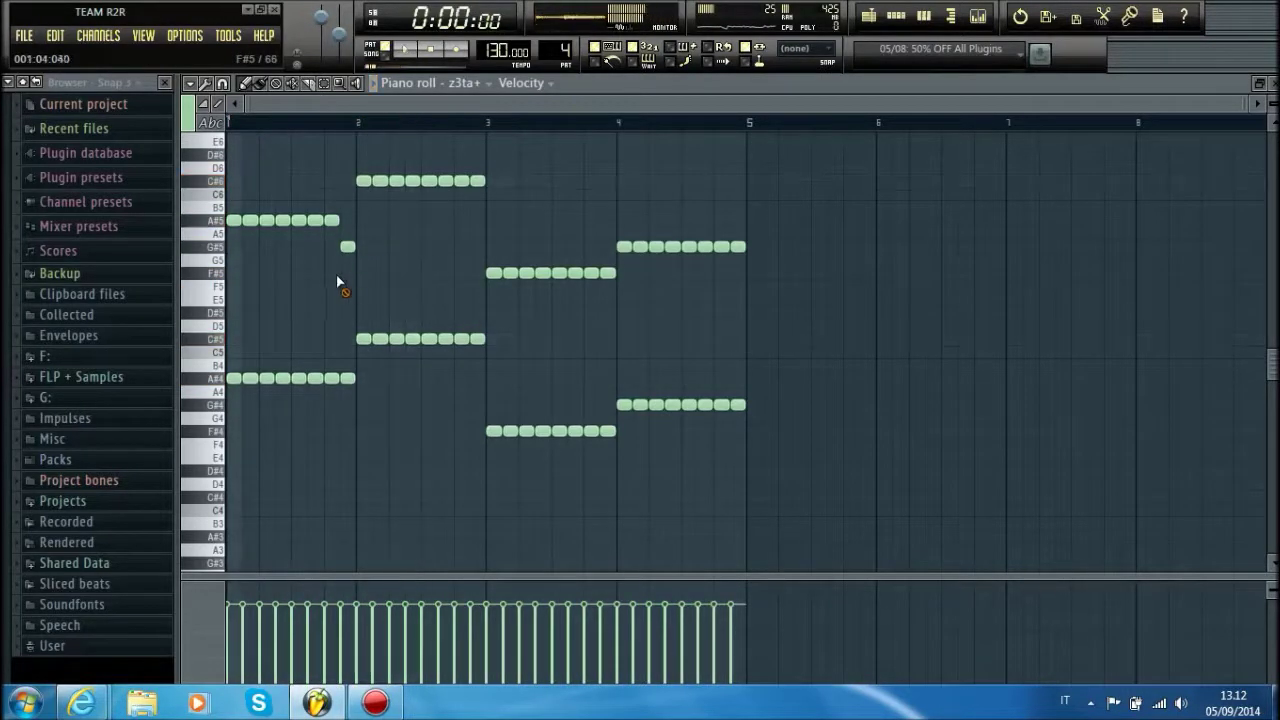
- Add a row of repeated C#6 notes across bar 1 and a row of D#6 notes across bar 2, auditioning both
drag(520, 200, 251, 181)
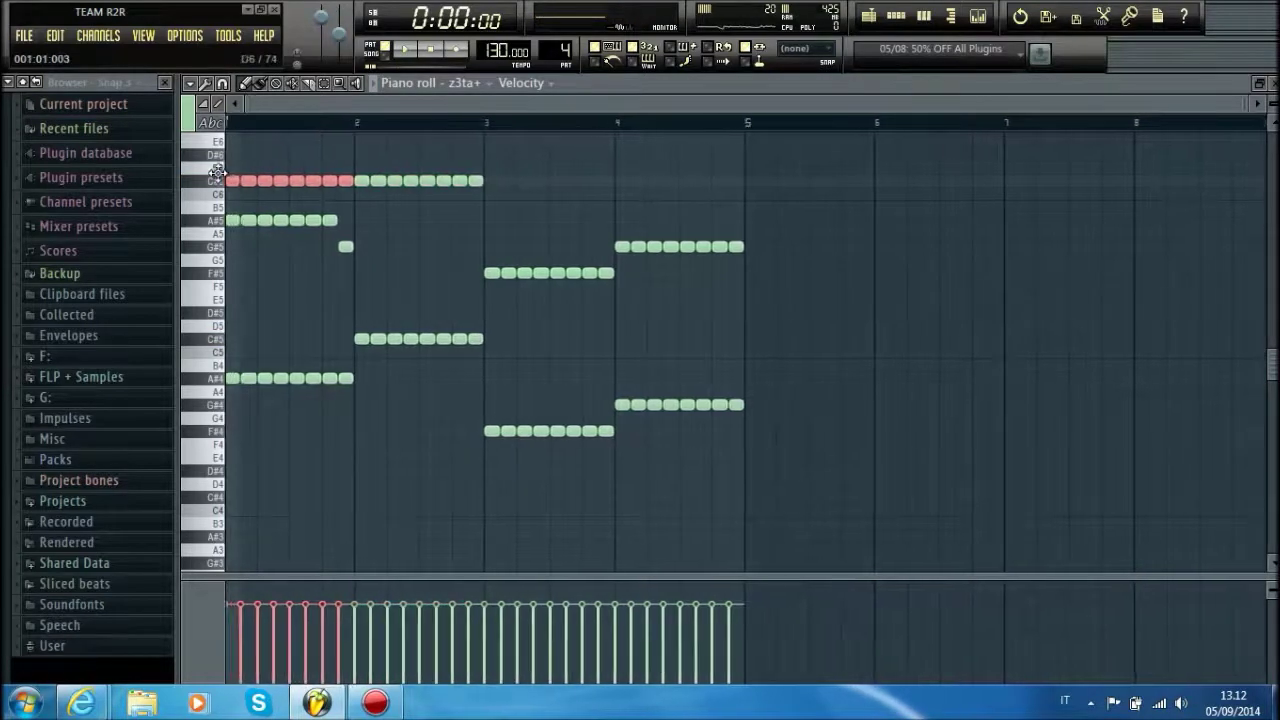
key(space)
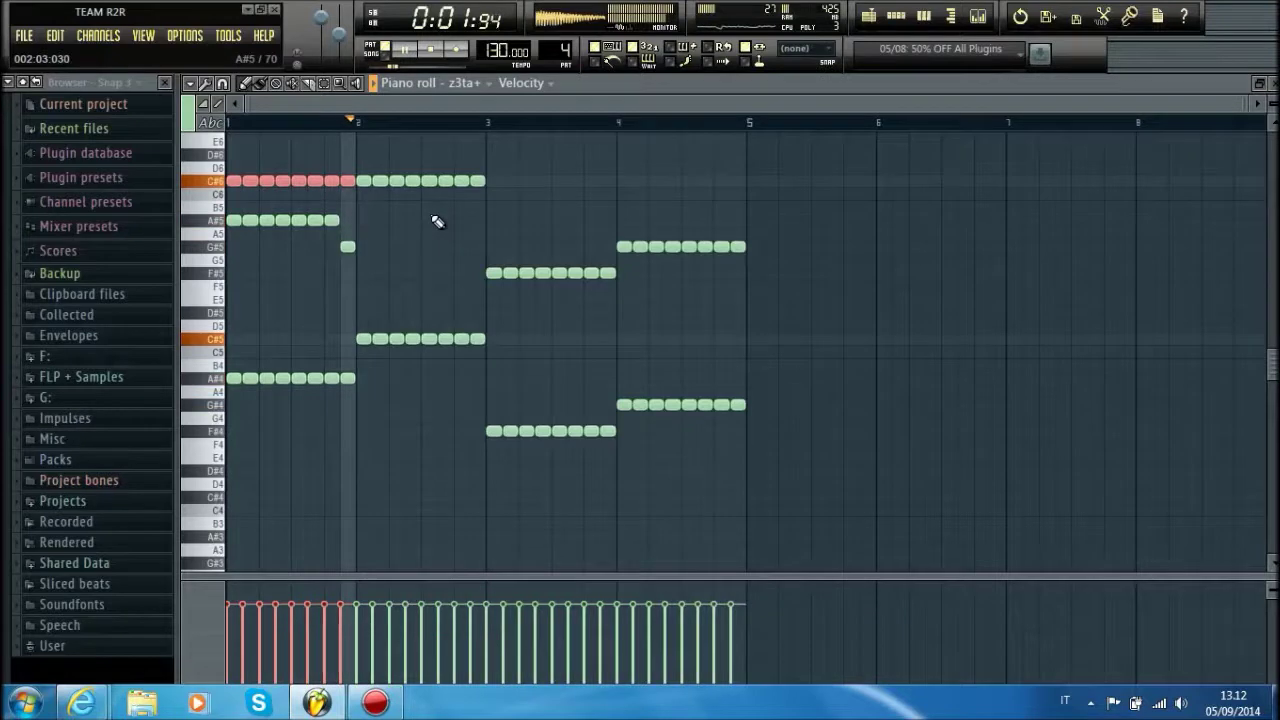
key(ctrl+b)
key(space)
drag(405, 183, 429, 232)
key(space)
key(space)
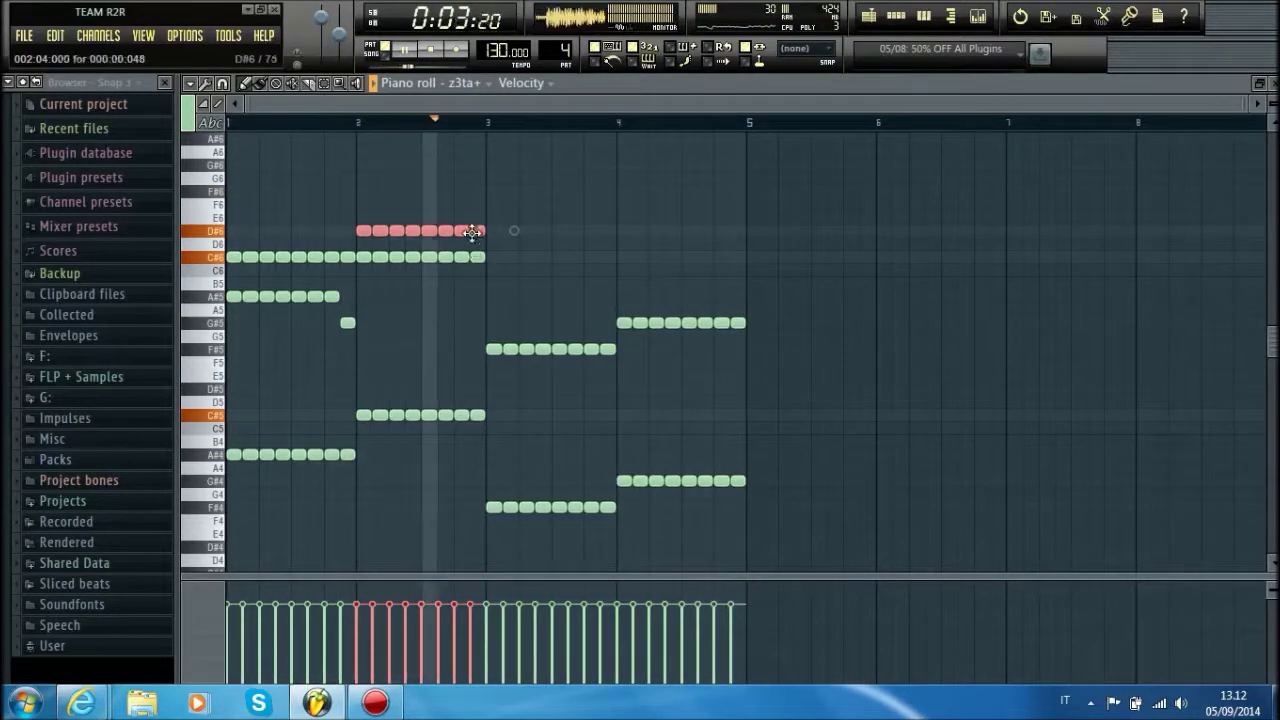
- Add a row of repeated A#5 notes in bar 3 and a row of D#5 notes in bar 4
key(ctrl+b)
key(space)
drag(527, 240, 530, 305)
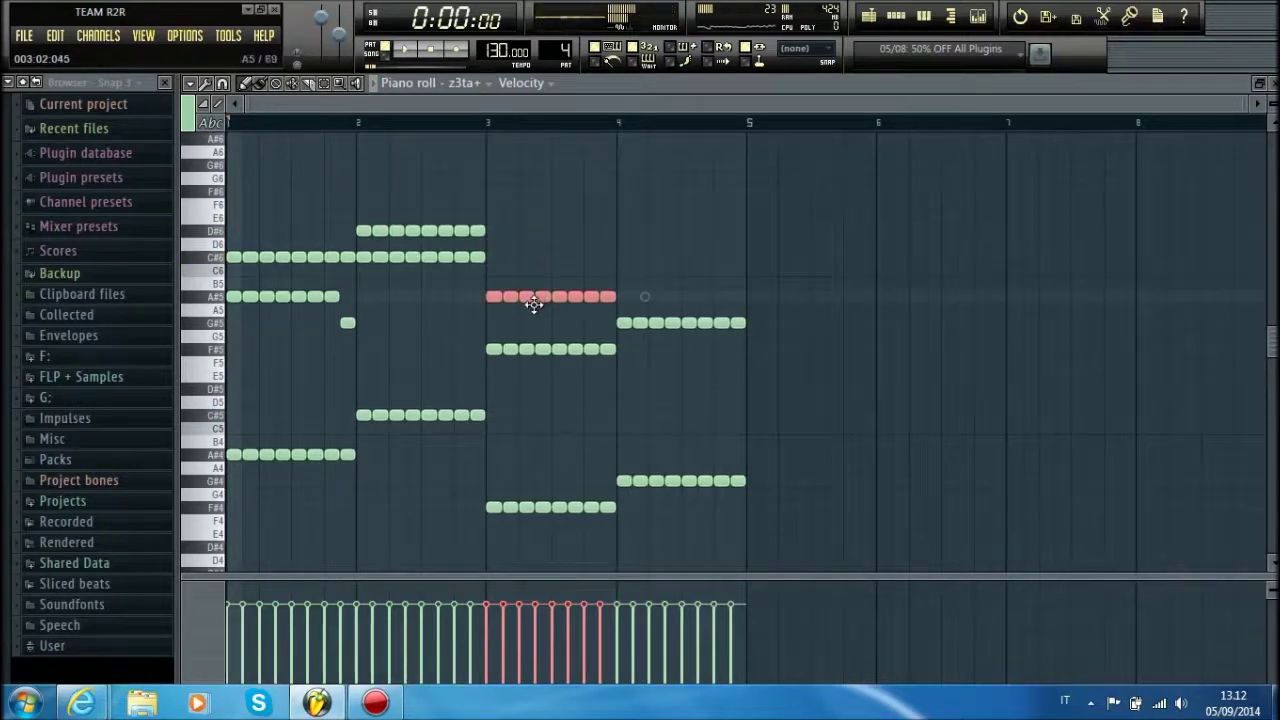
key(space)
key(ctrl+b)
drag(651, 295, 694, 388)
ctrl+click(828, 363)
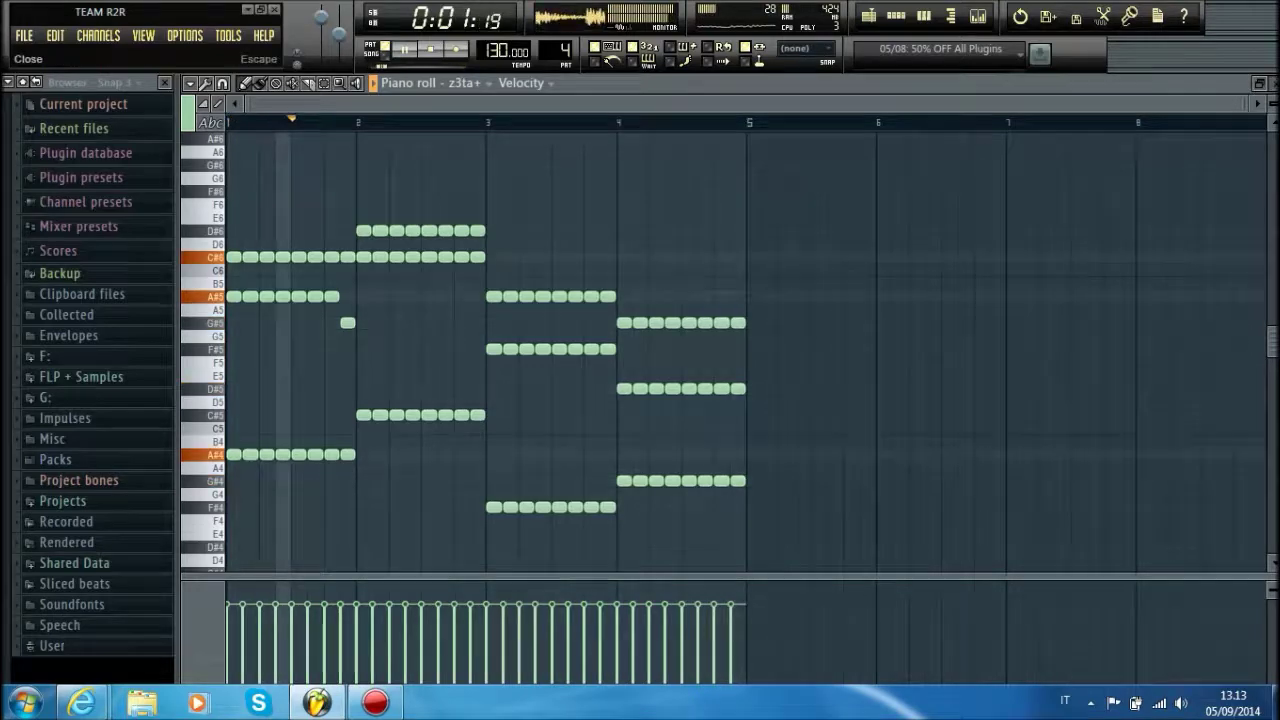
- Close the piano roll and adjust the z3ta+ filter 1 cutoff to 18.72 Hz
click(1274, 84)
click(546, 575)
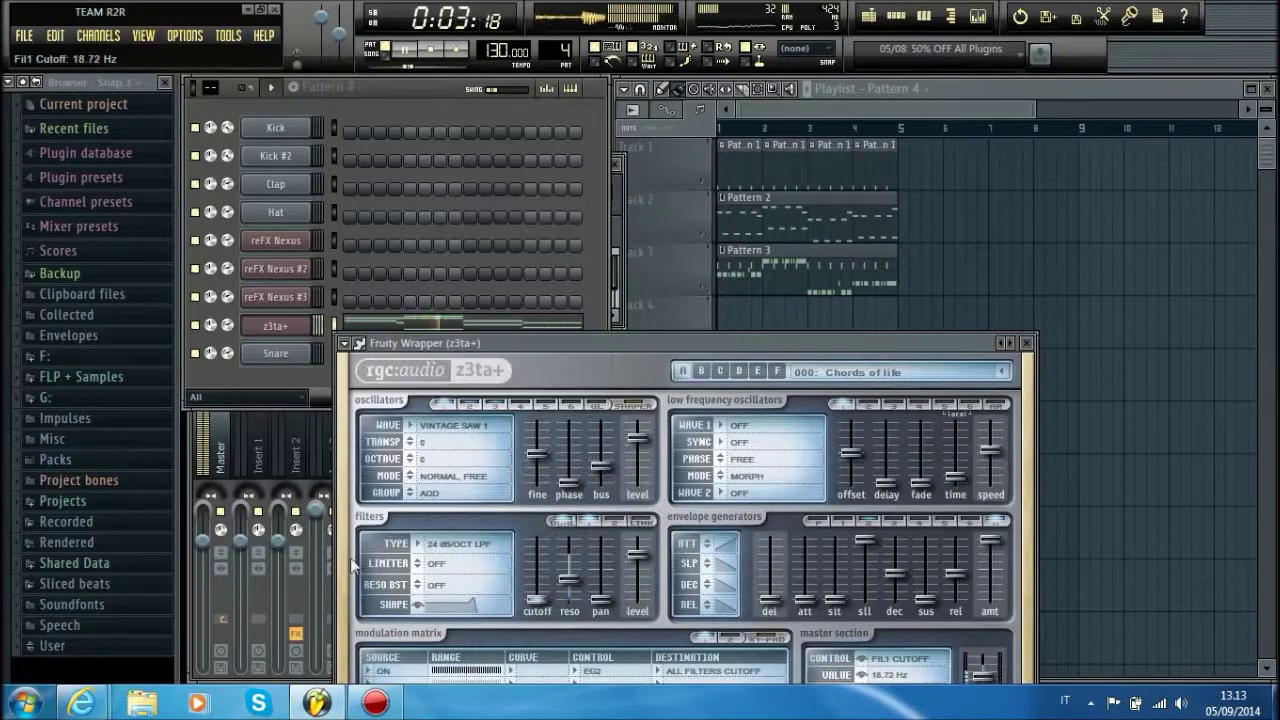
click(841, 118)
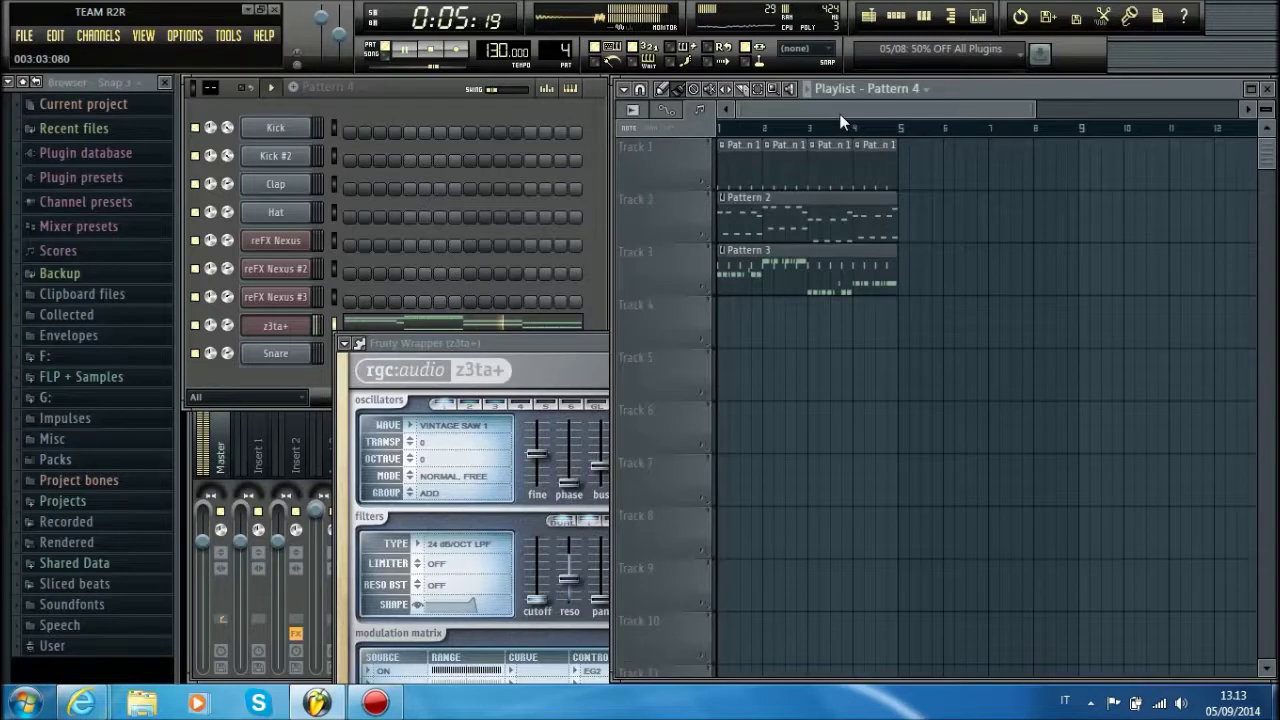
- Stop playback and place a Pattern 4 clip at bar 1 on playlist track 5
click(846, 288)
scroll(553, 55, up, 1)
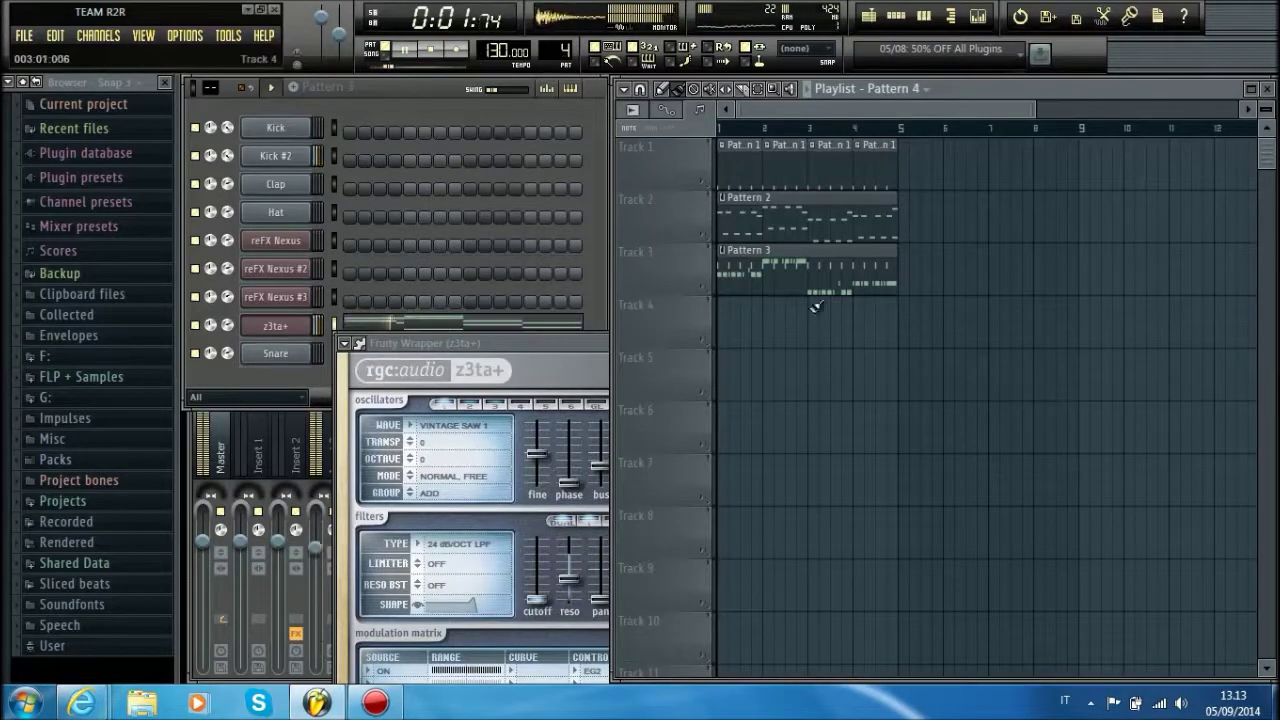
click(841, 368)
key(space)
drag(911, 363, 787, 362)
- Shift the clips on tracks 1 to 3 to start at bar 9 and add a second Pattern 4 clip at bar 5
drag(930, 333, 590, 156)
drag(740, 155, 1100, 155)
click(852, 359)
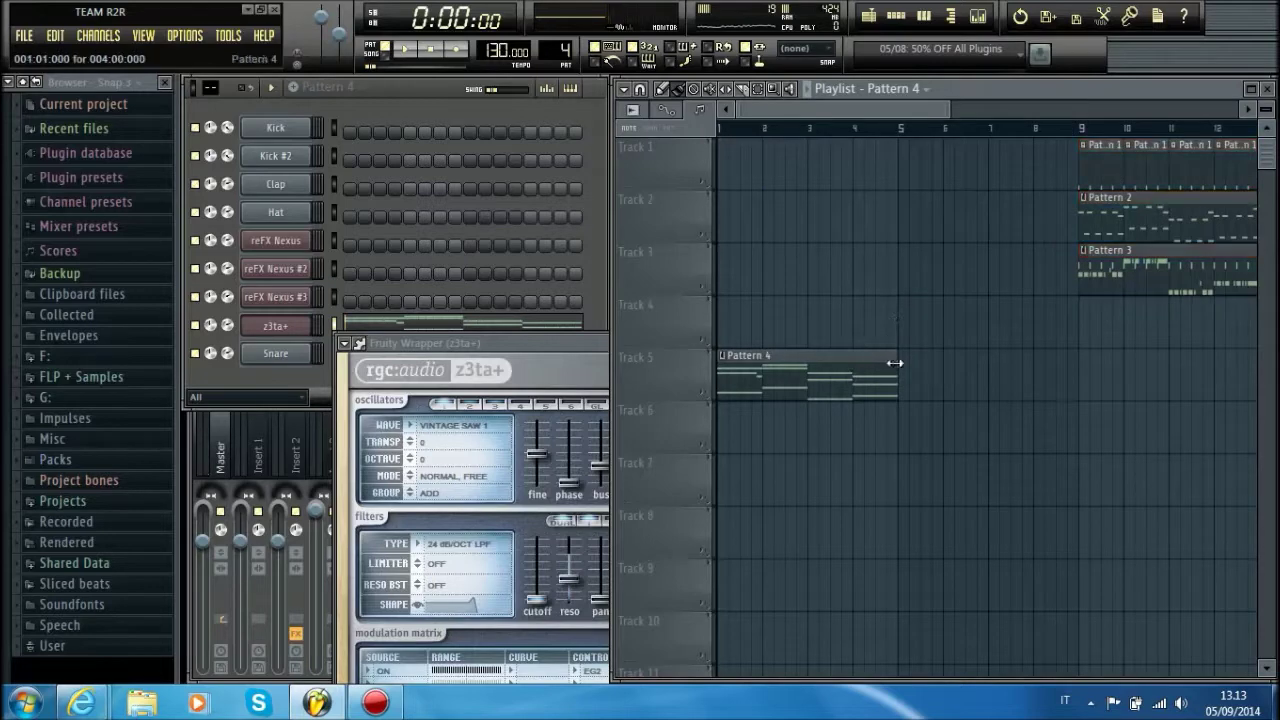
click(915, 365)
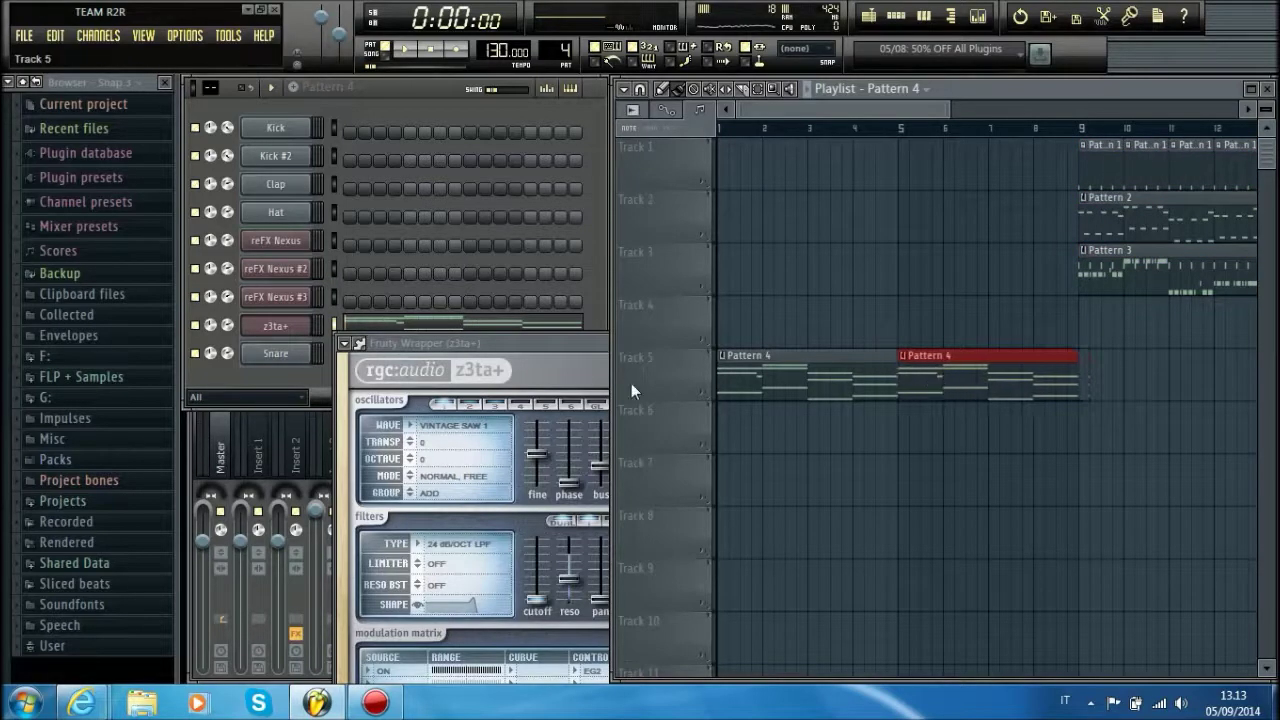
- Lower the z3ta+ filter 1 cutoff to 16.00 Hz and create an automation clip for Fil1 Cutoff
click(540, 603)
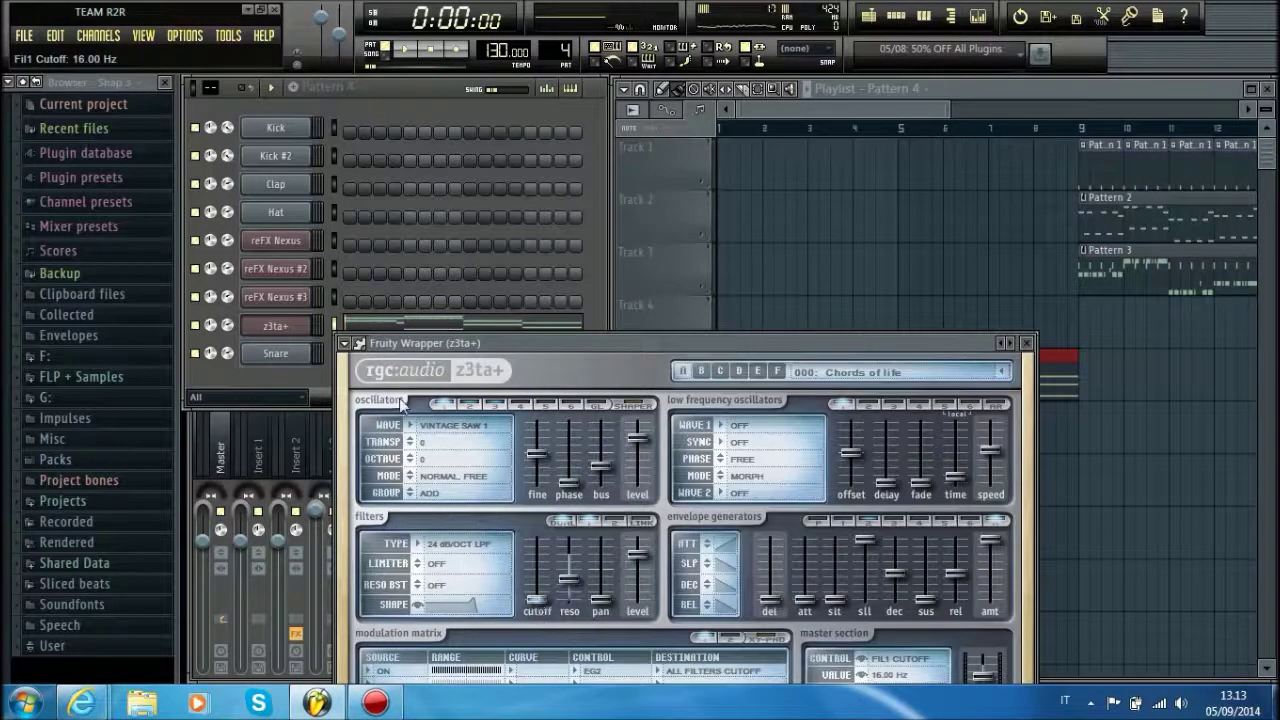
click(349, 344)
click(399, 540)
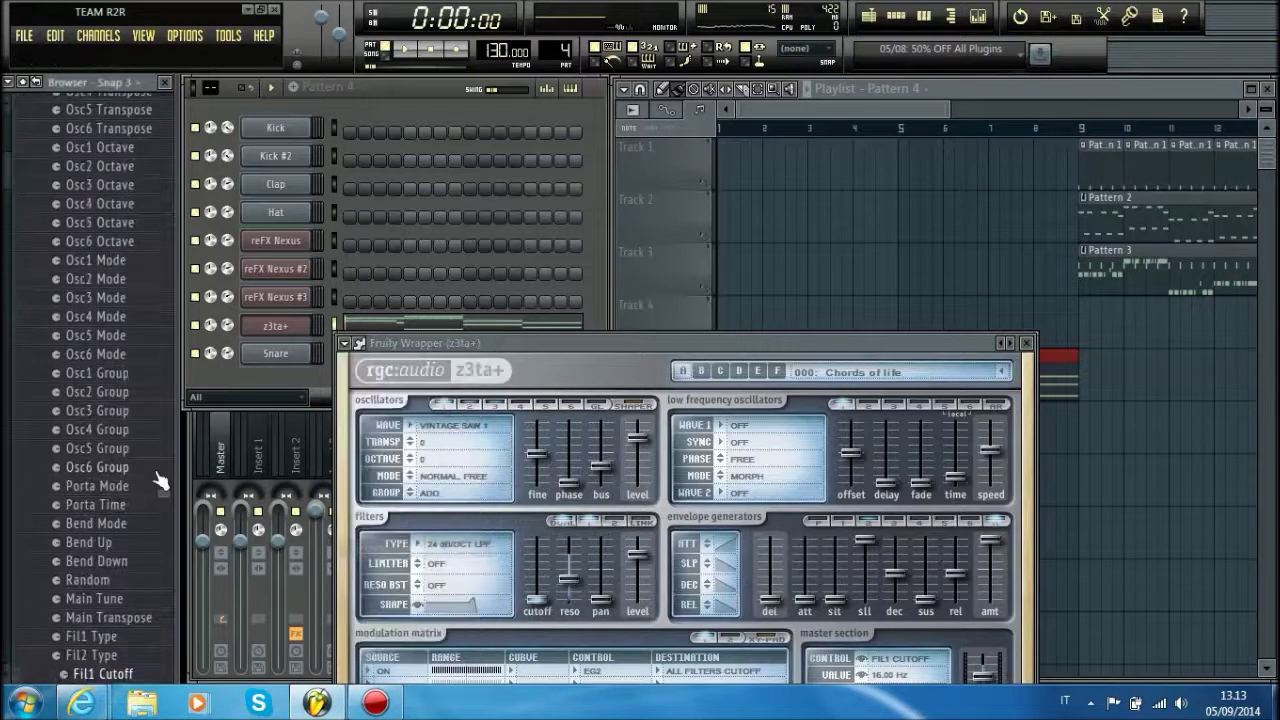
right_click(104, 675)
click(151, 558)
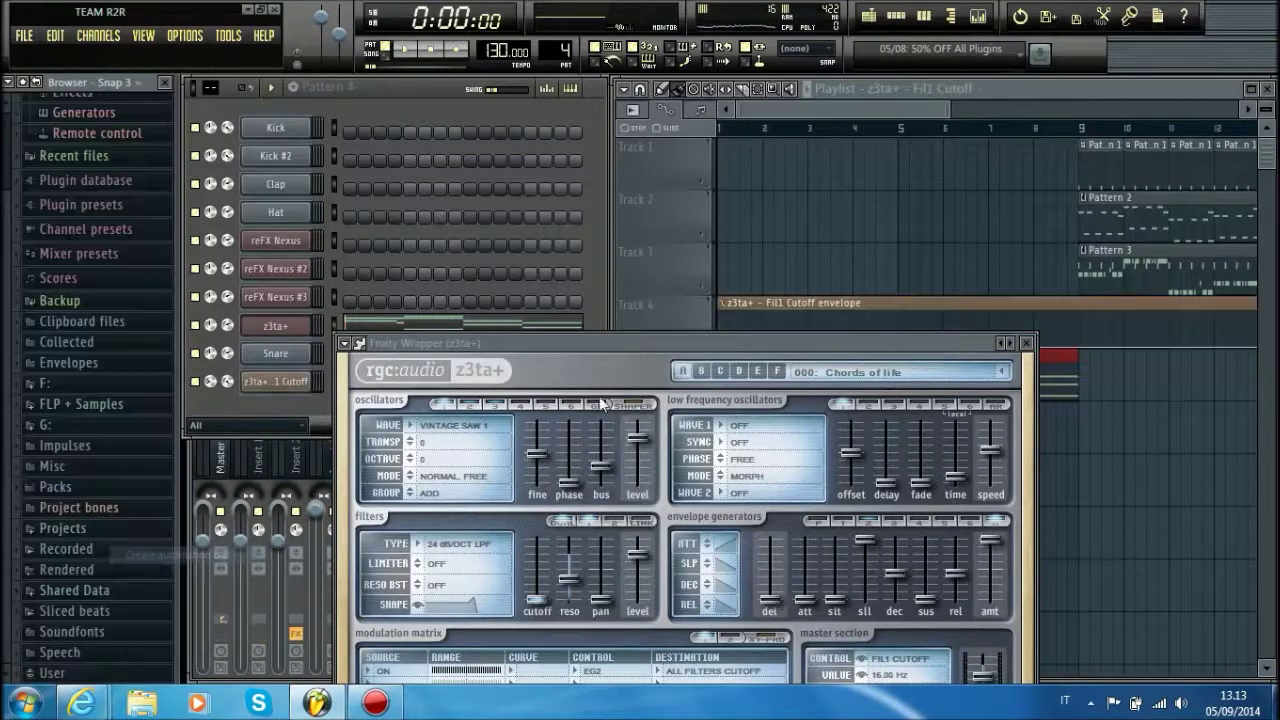
- Shape the Fil1 Cutoff envelope to rise until bar 9 and drop abruptly there, and play it in song mode
click(851, 114)
right_click(1077, 324)
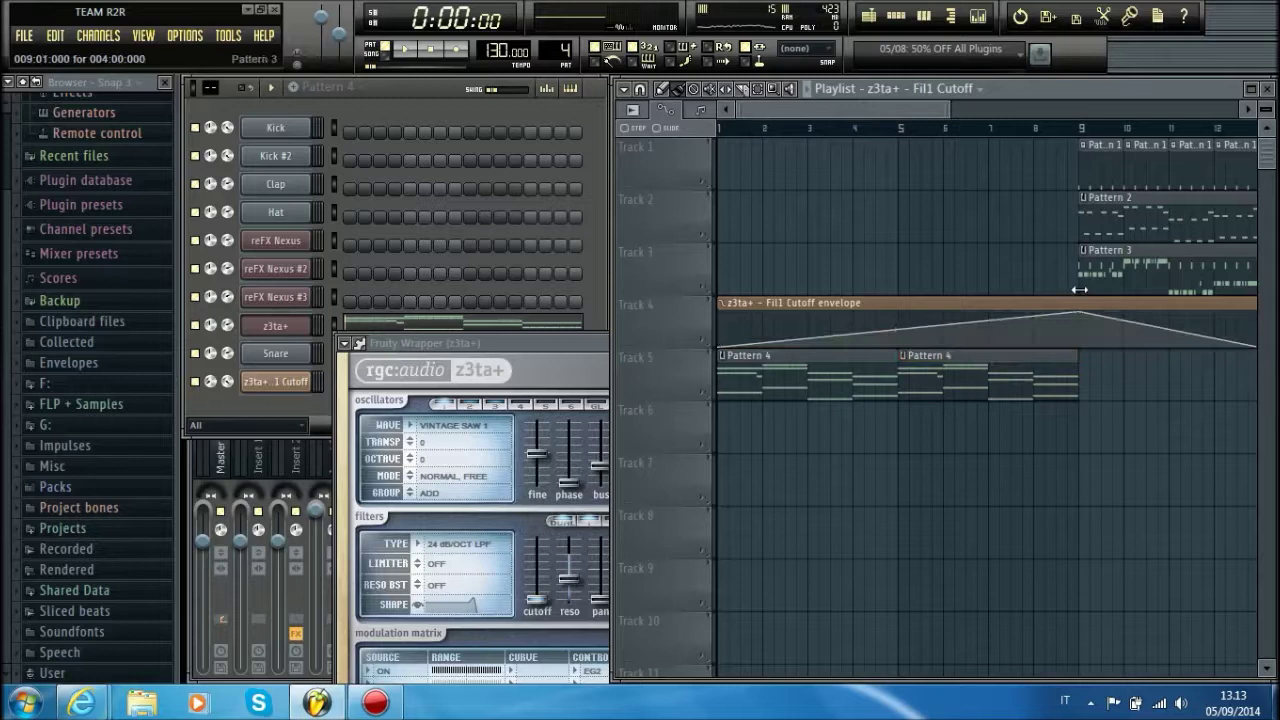
key(space)
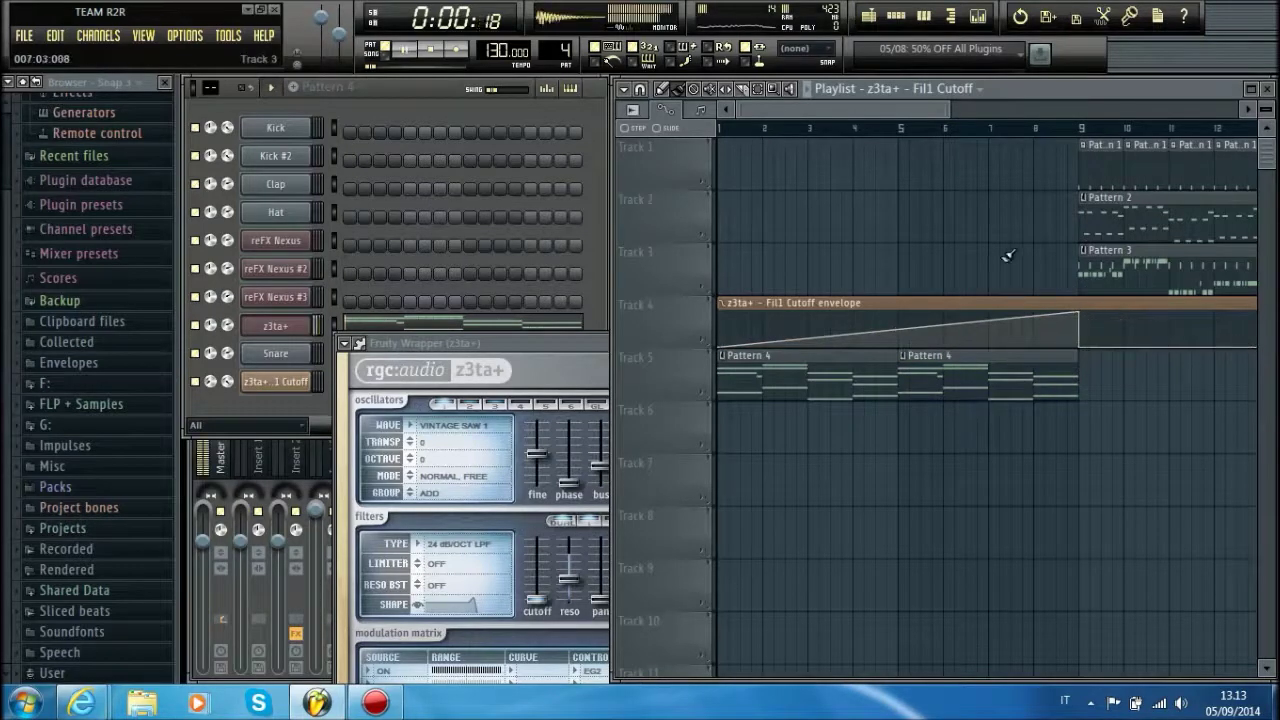
key(l)
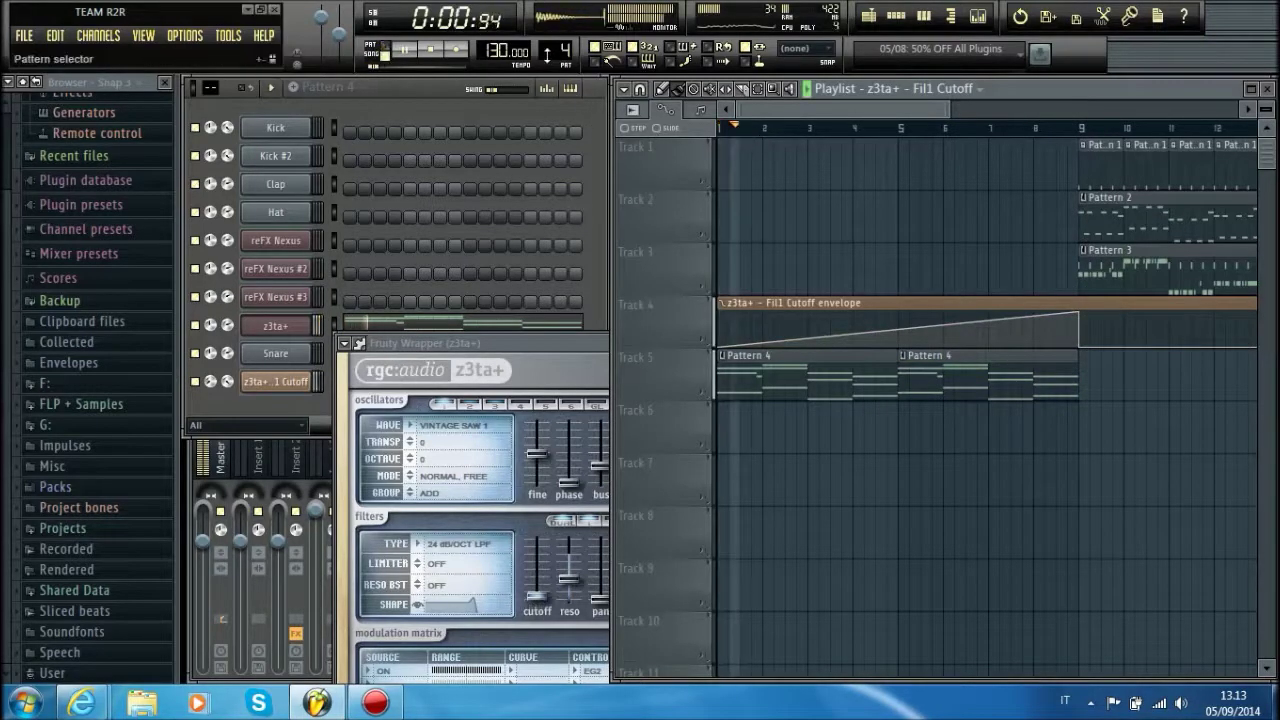
- Fill all 16 Snare steps in pattern 5 and place that pattern in bar 8 of playlist track 3
drag(557, 52, 557, 45)
click(575, 113)
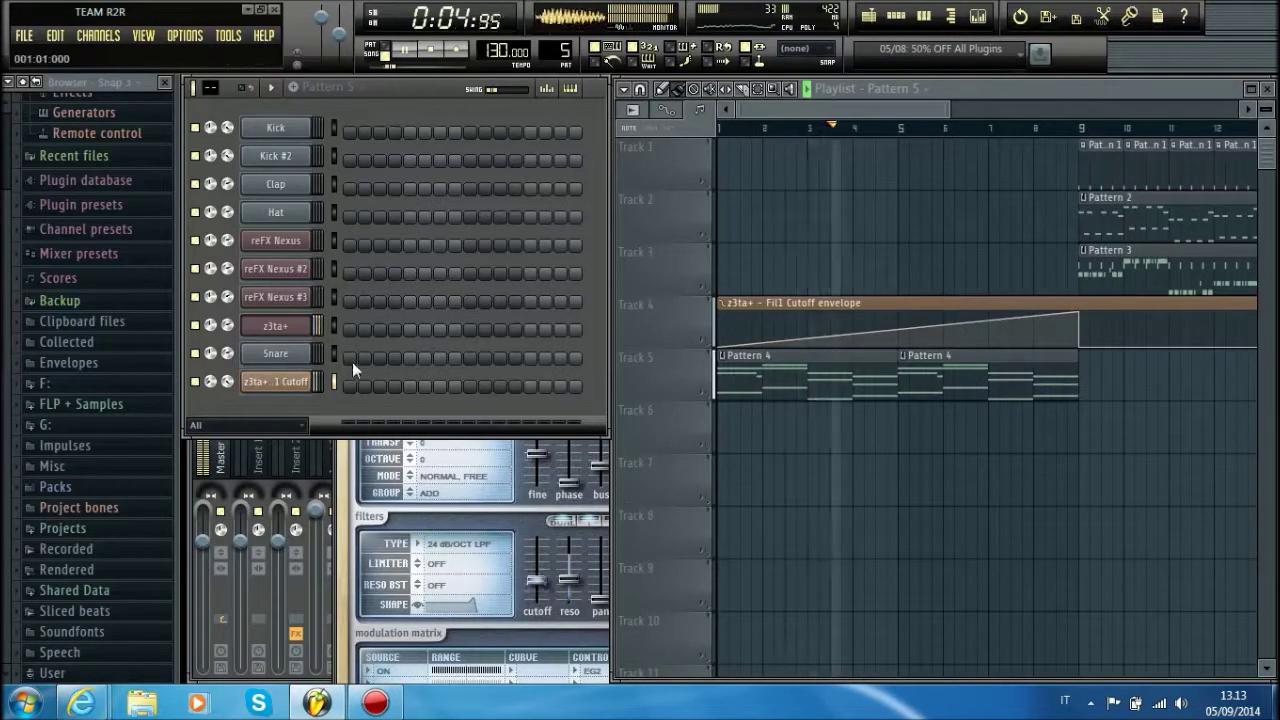
drag(352, 358, 578, 358)
click(1020, 268)
drag(1016, 268, 986, 175)
scroll(991, 129, down, 2)
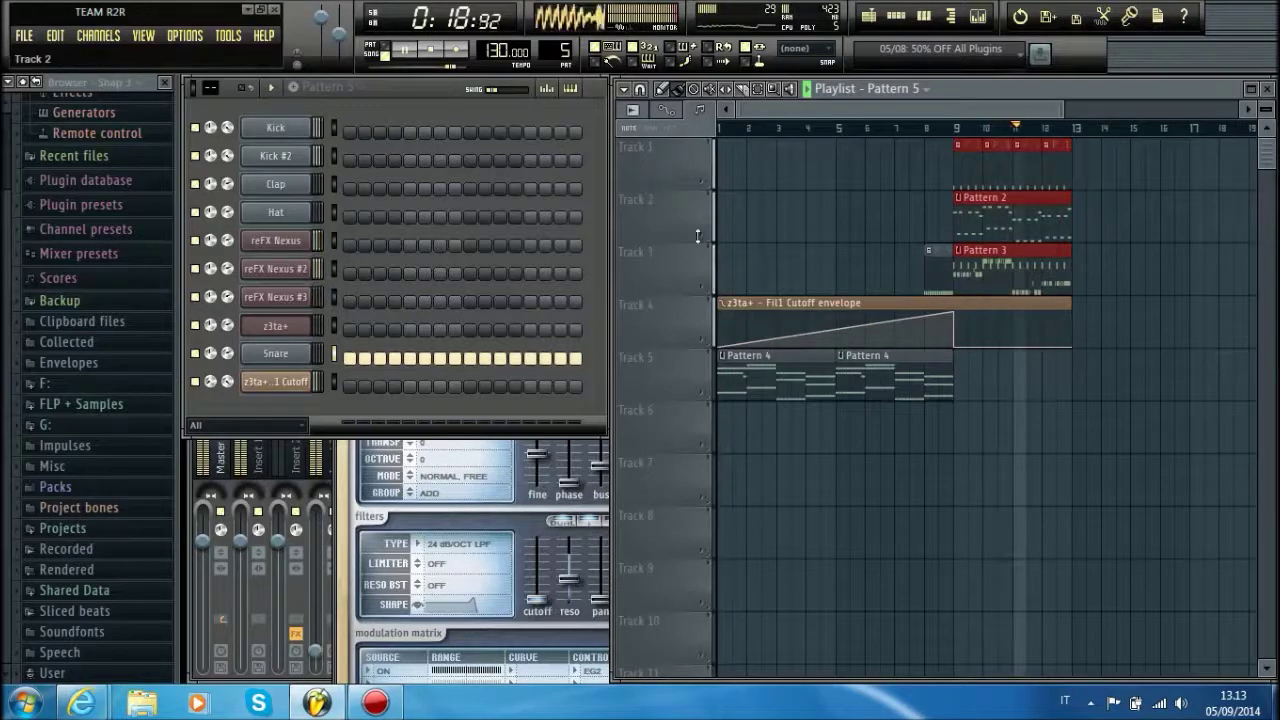
- Copy the reFX Nexus lead notes from Pattern 2 and close the piano roll
drag(547, 55, 547, 47)
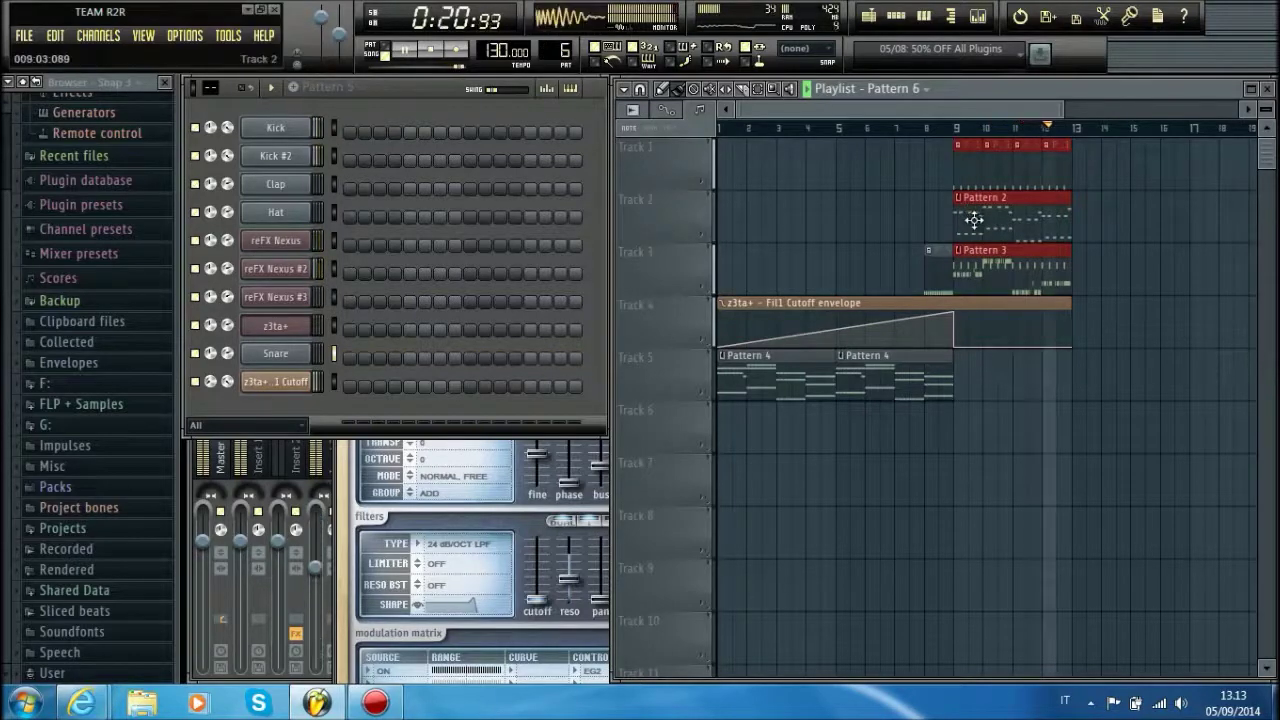
double_click(974, 220)
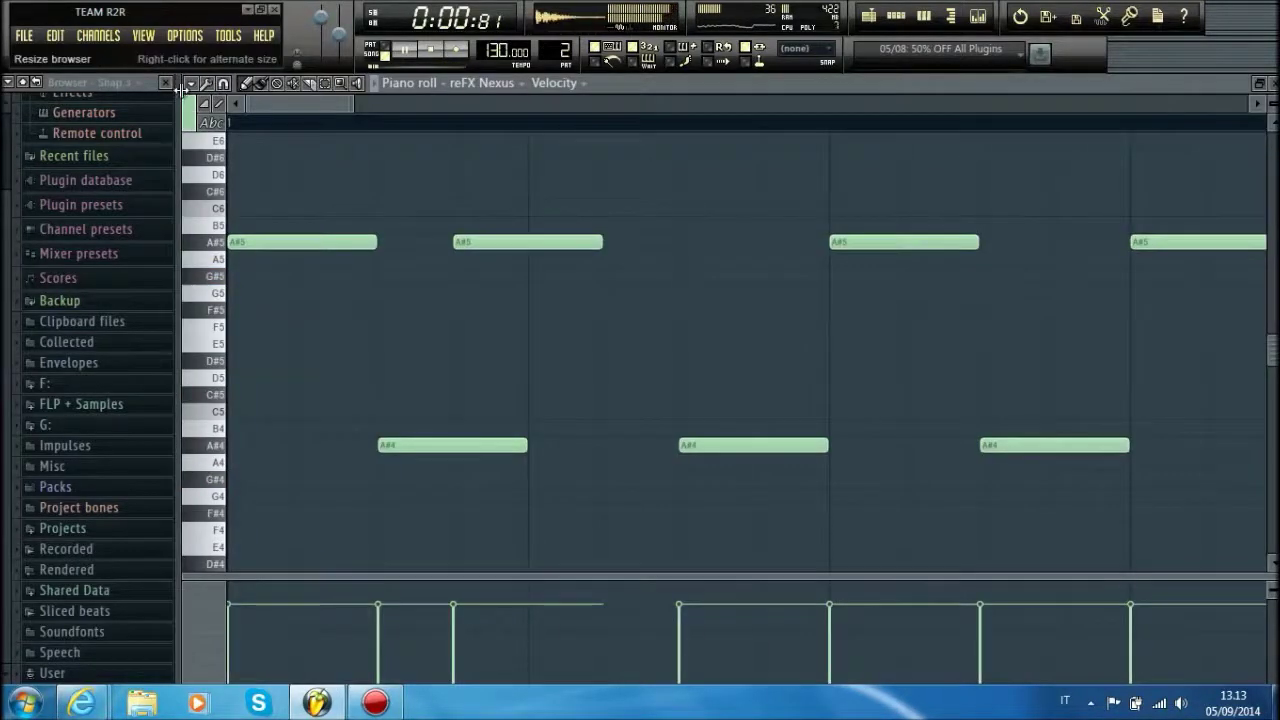
drag(178, 88, 174, 88)
click(187, 83)
mouse_move(225, 119)
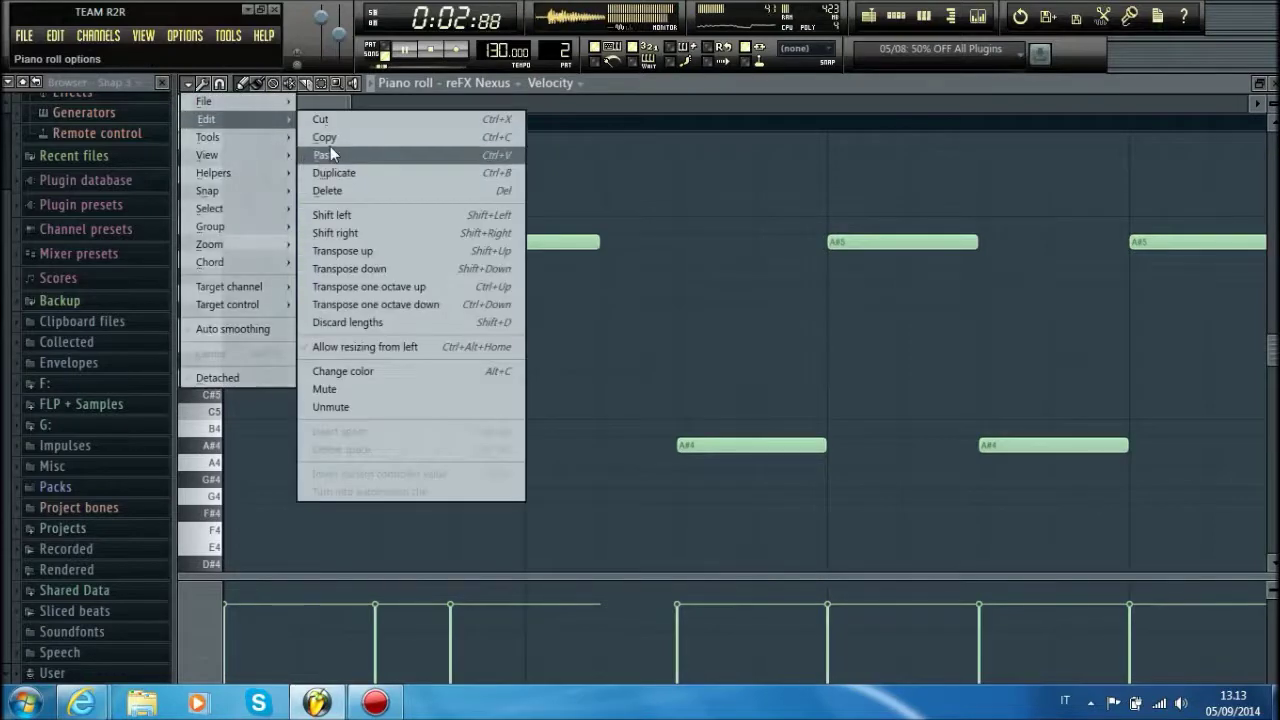
click(329, 137)
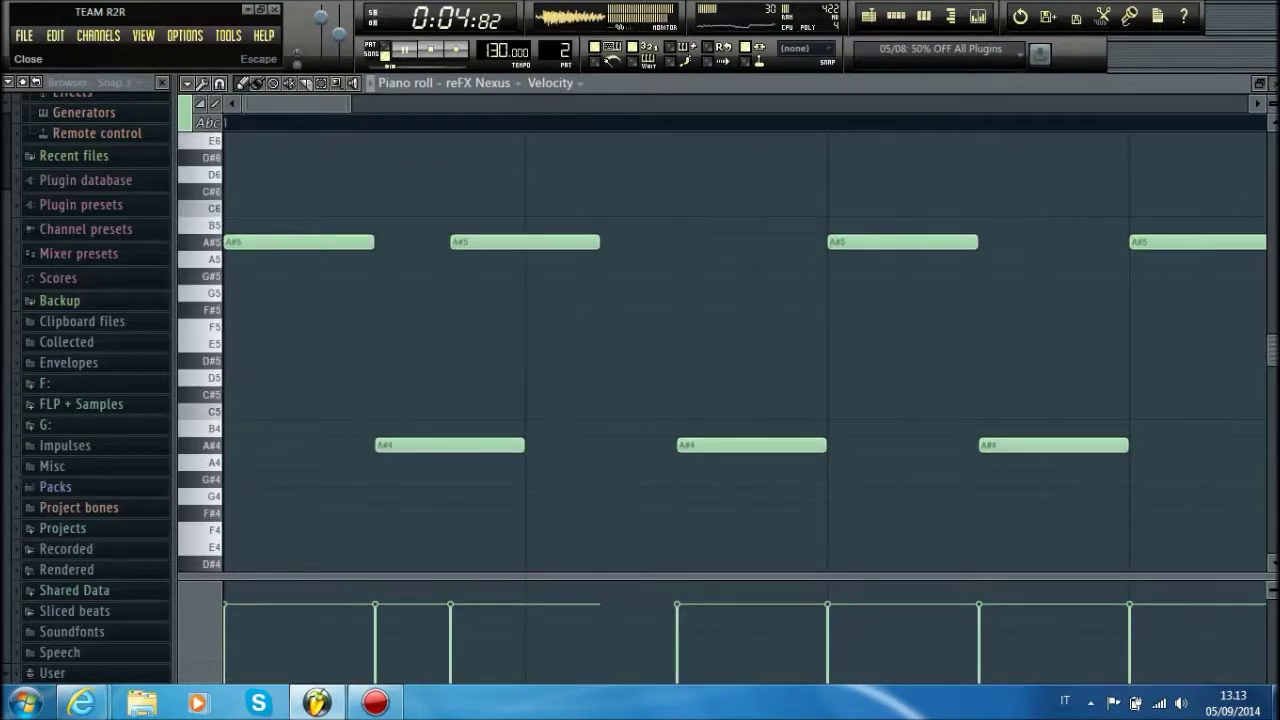
key(Escape)
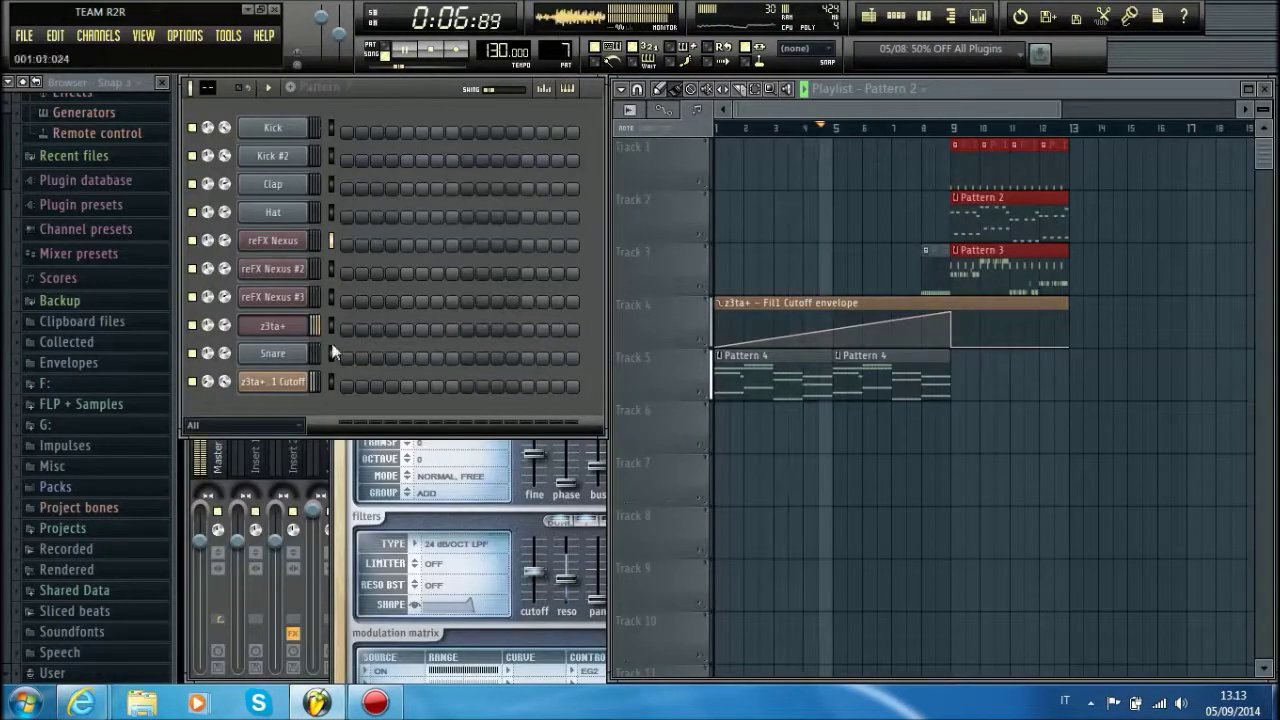
- Insert a new Nexus channel before the Fil1 Cutoff automation channel and move its plugin window fully into view
right_click(269, 384)
mouse_move(395, 556)
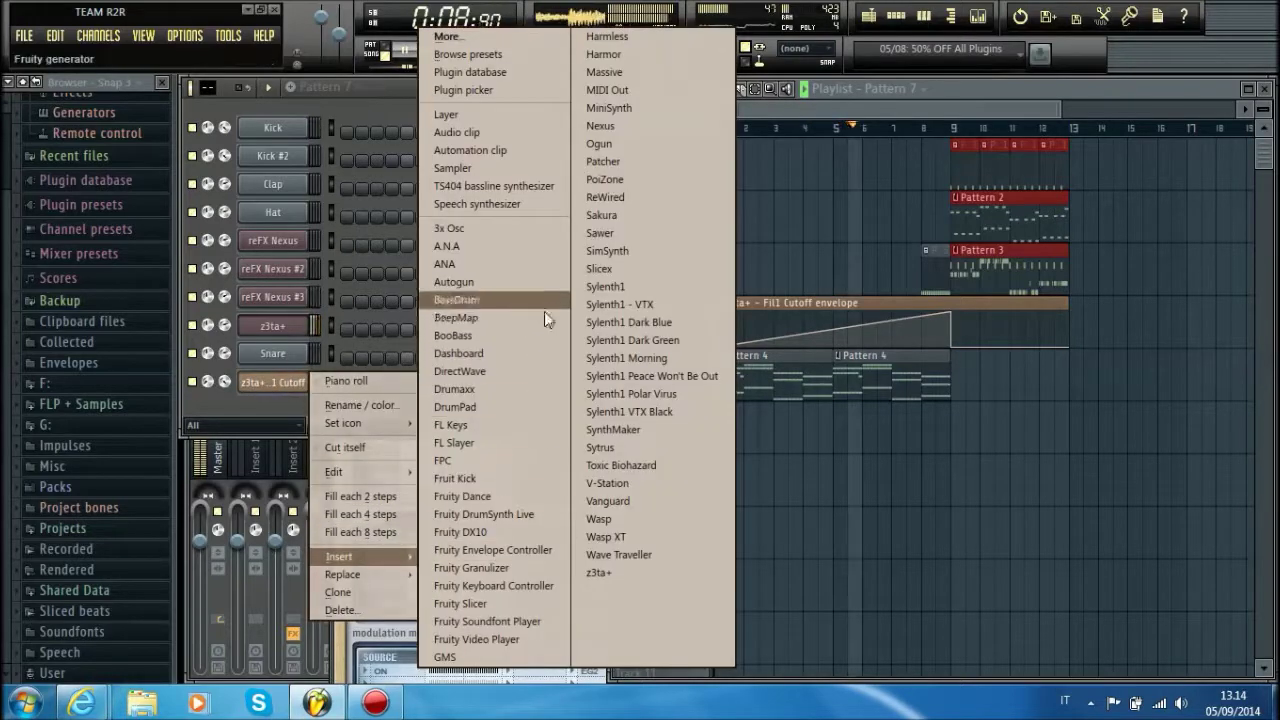
click(644, 127)
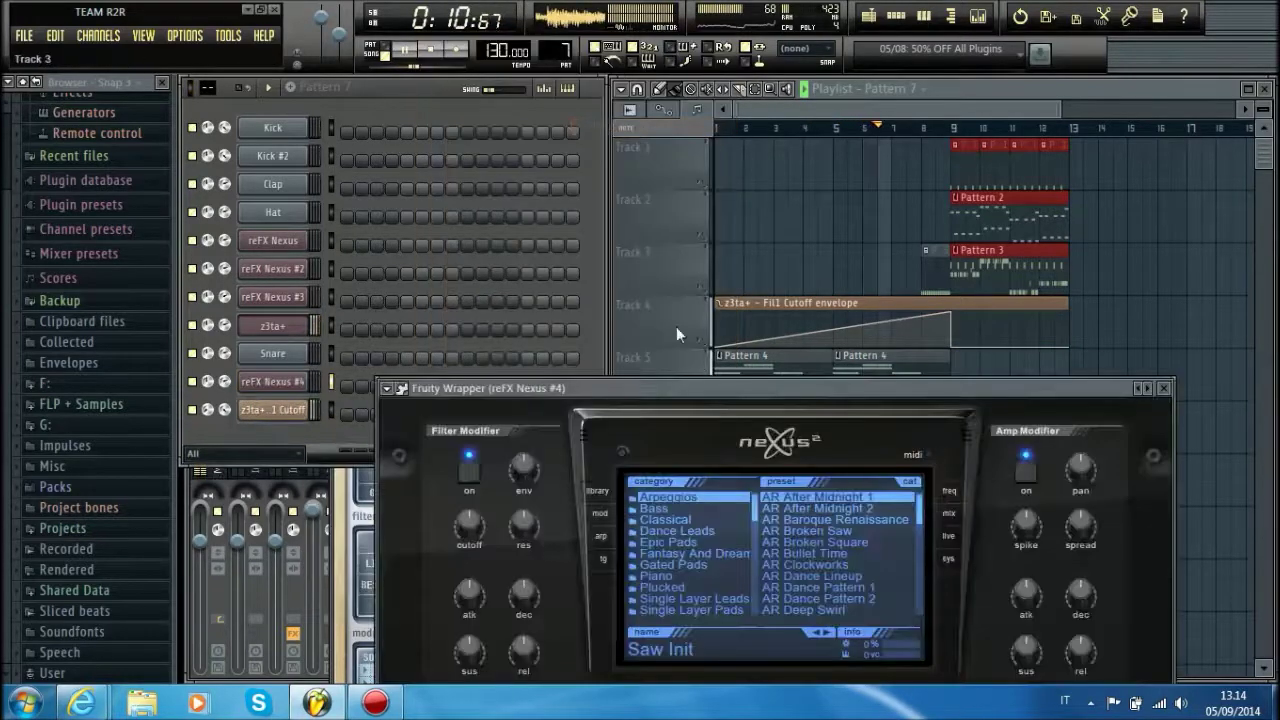
drag(702, 384, 580, 246)
- Load the PN Ballad Grand Piano preset from the Piano category, enable its delay with a mix of 32 and test a note
scroll(599, 413, down, 2)
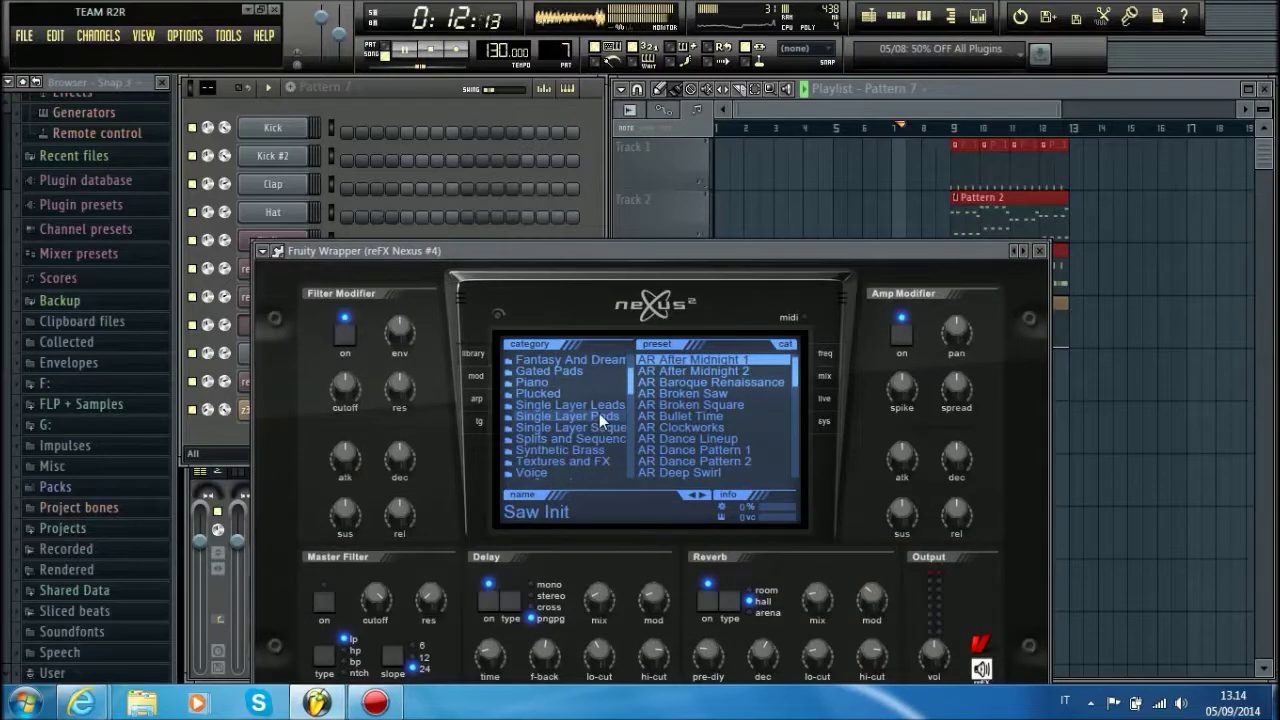
click(548, 383)
click(736, 406)
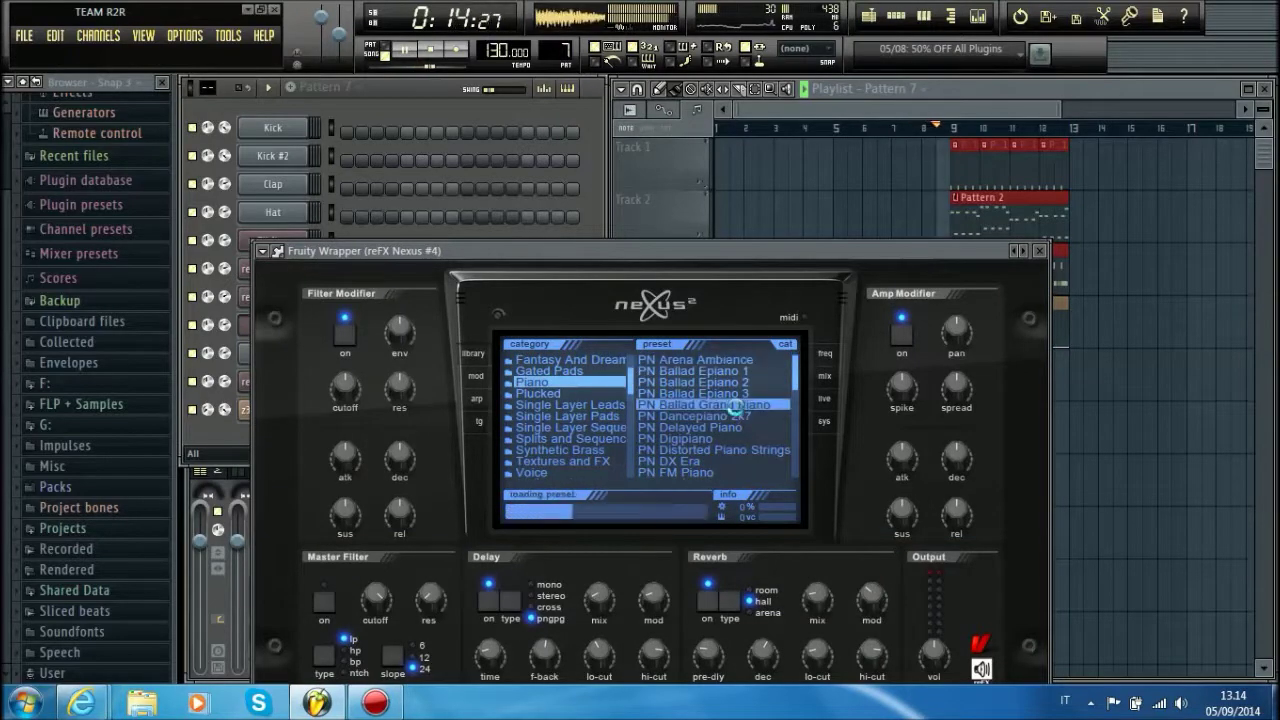
key(space)
click(490, 606)
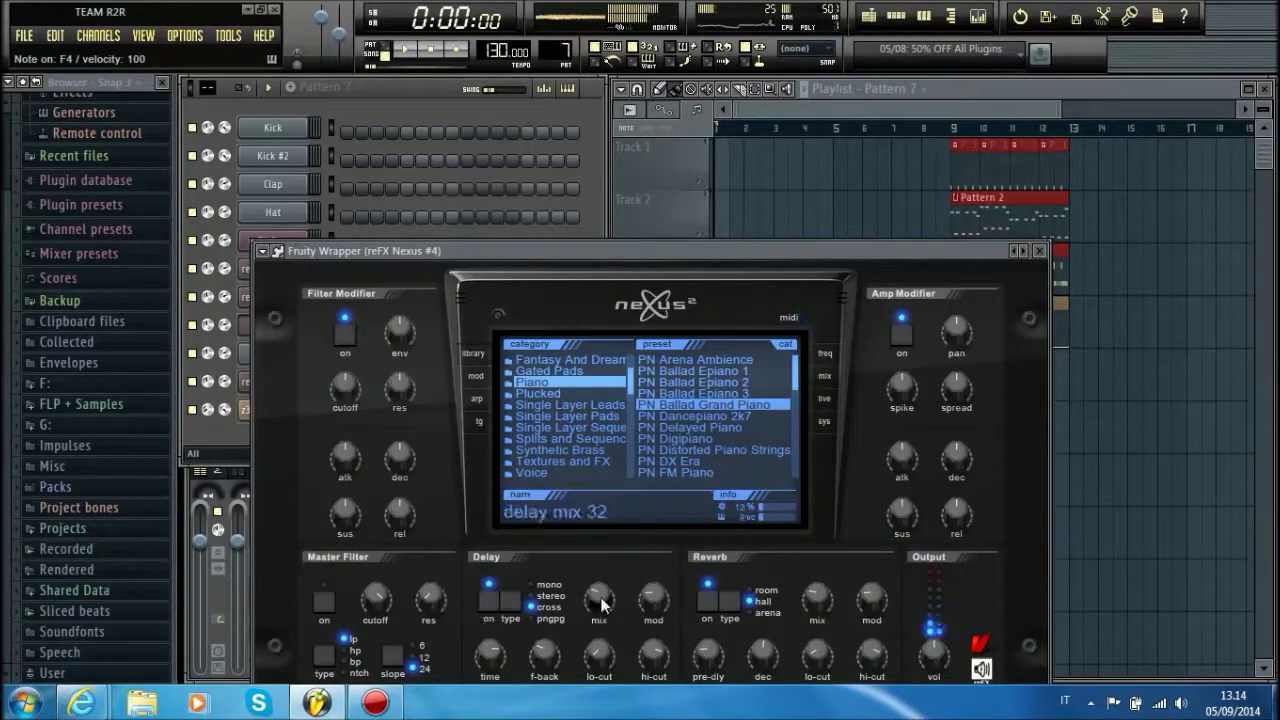
key(v)
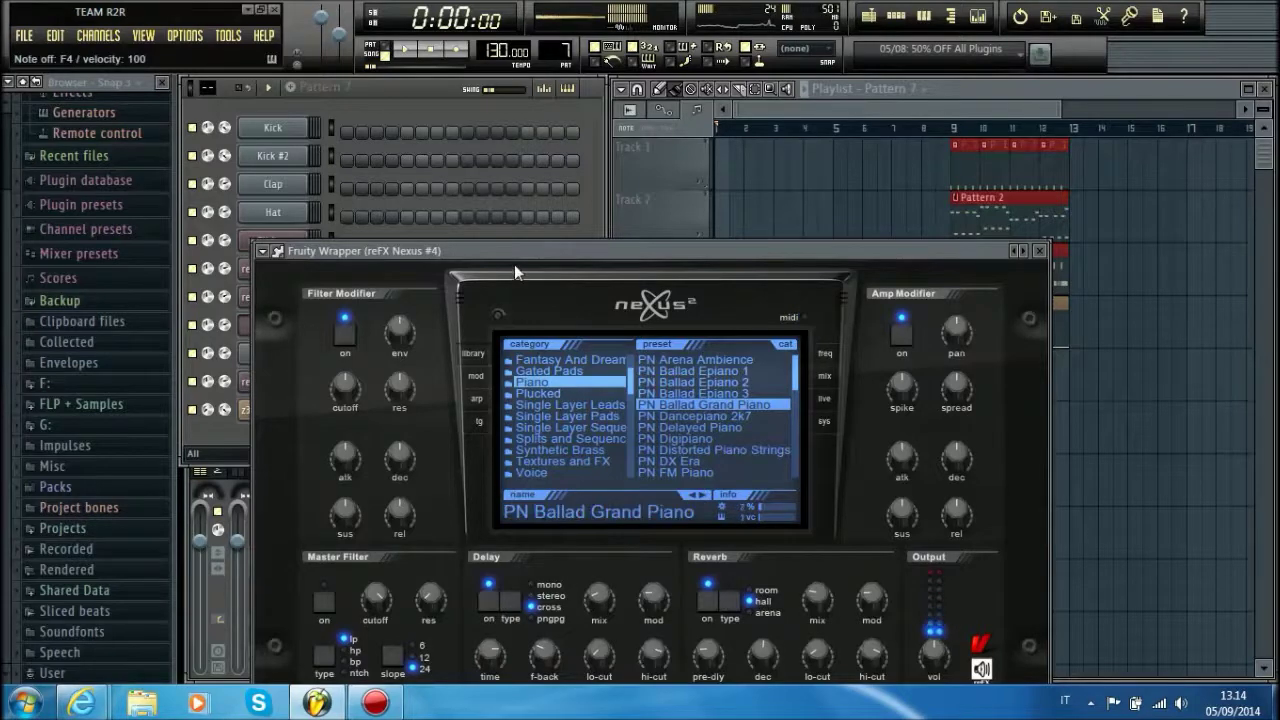
- Paste the copied lead notes into the reFX Nexus #4 piano roll in Pattern 7
click(585, 183)
right_click(288, 381)
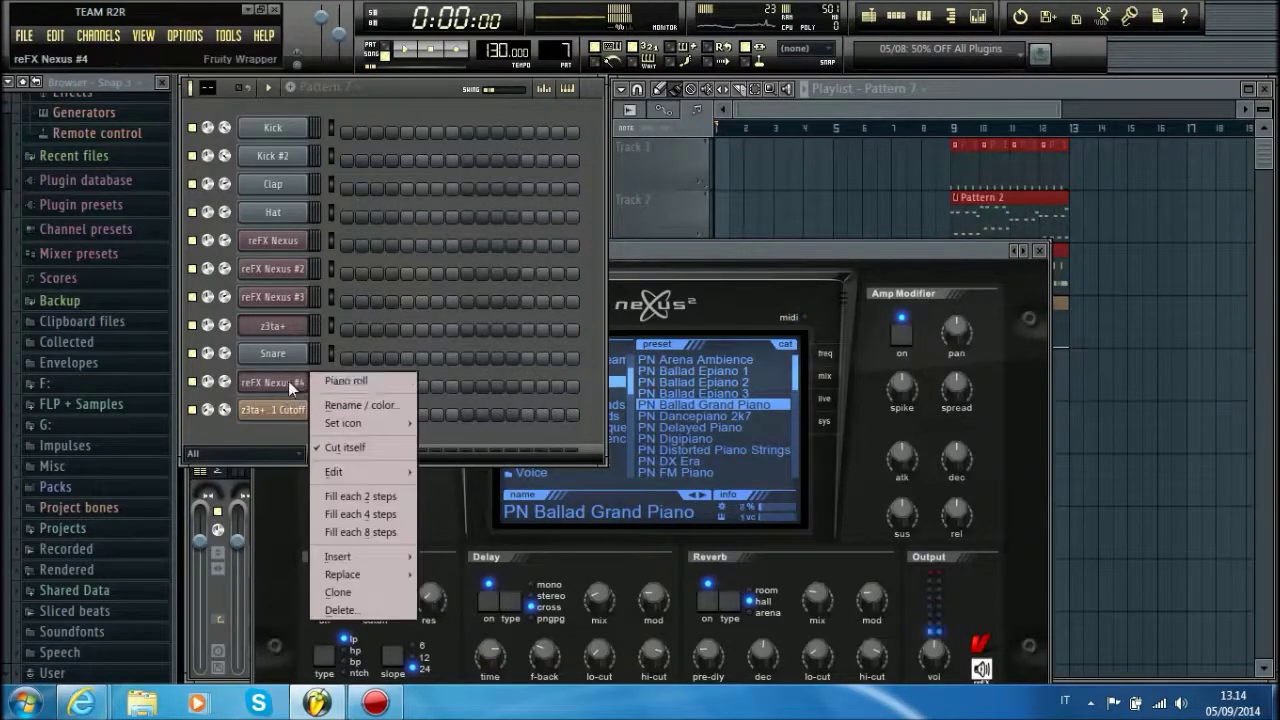
click(346, 381)
click(197, 89)
mouse_move(230, 118)
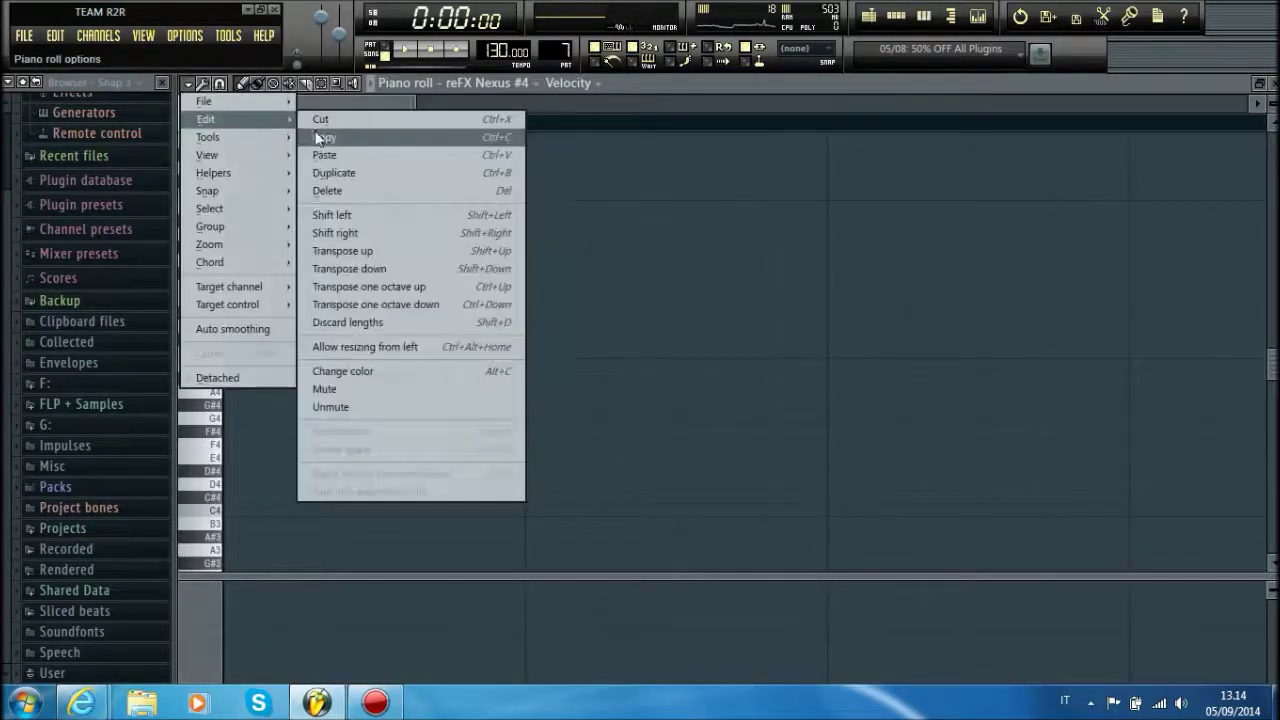
click(318, 146)
- Replace the repeated low notes with one bar-long note per bar, and duplicate those four long notes one octave lower
scroll(348, 128, down, 5)
right_click(370, 396)
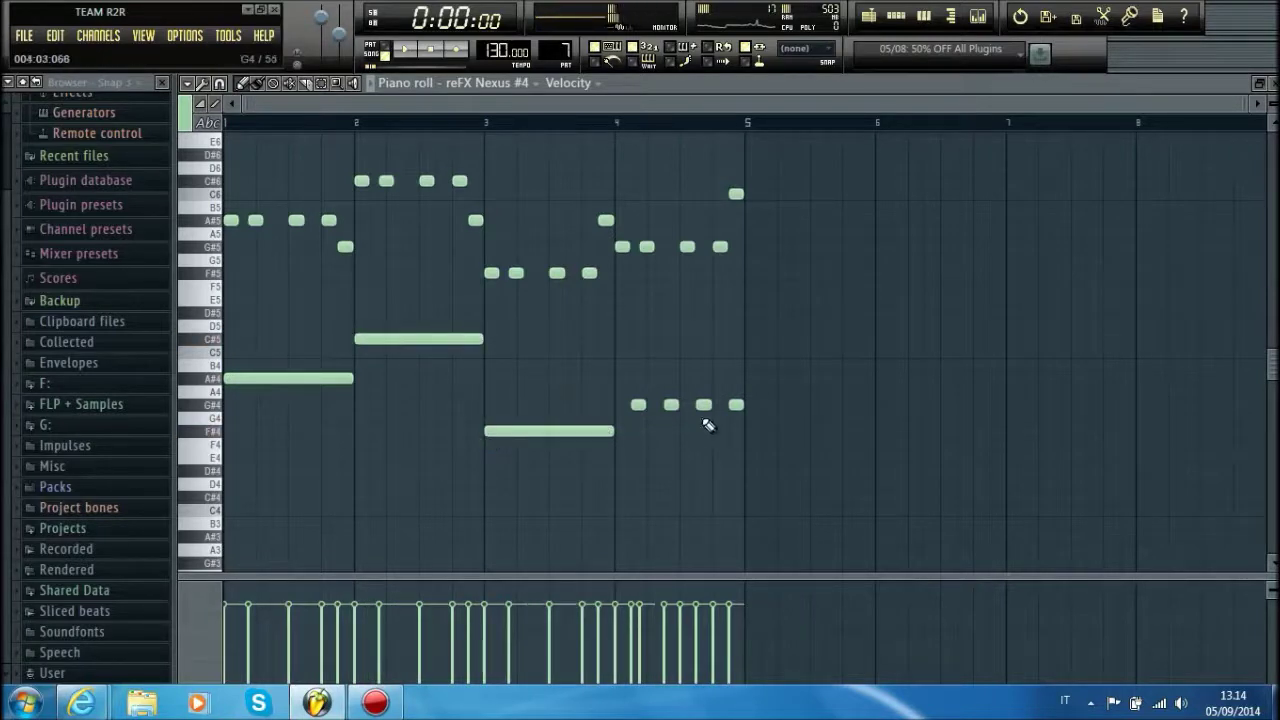
drag(878, 512, 268, 337)
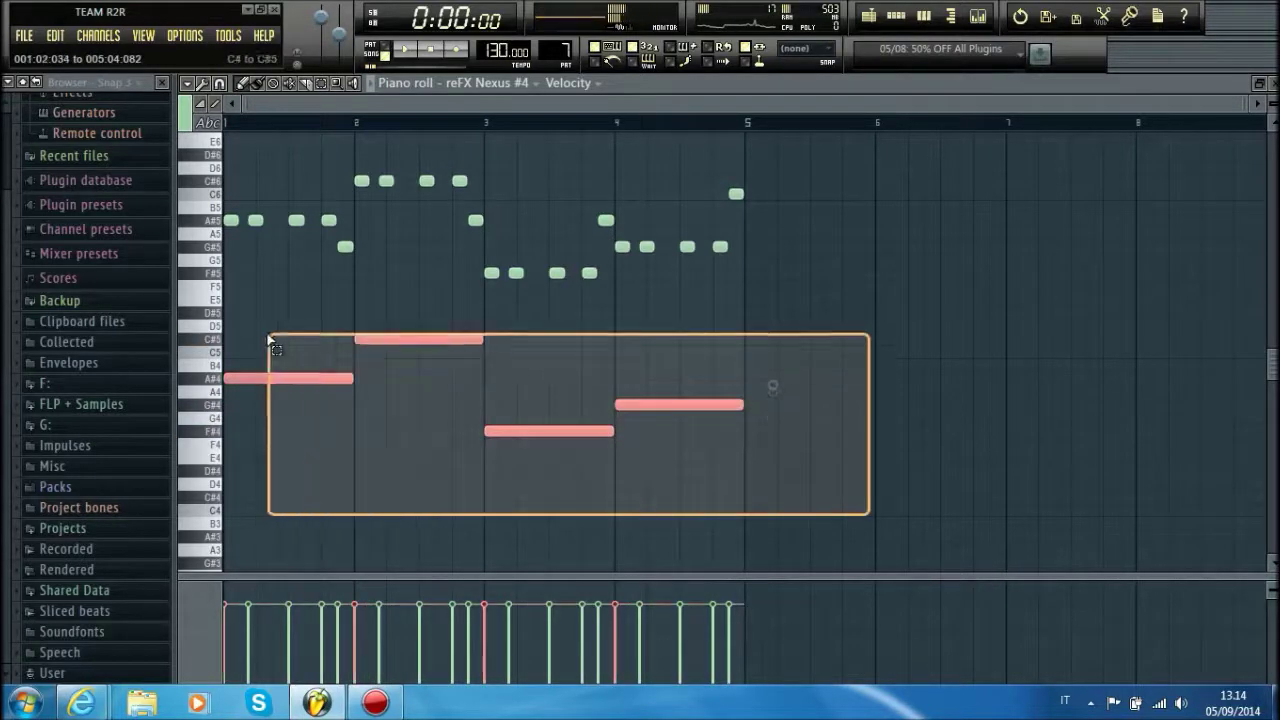
key(ctrl+b)
drag(793, 379, 166, 377)
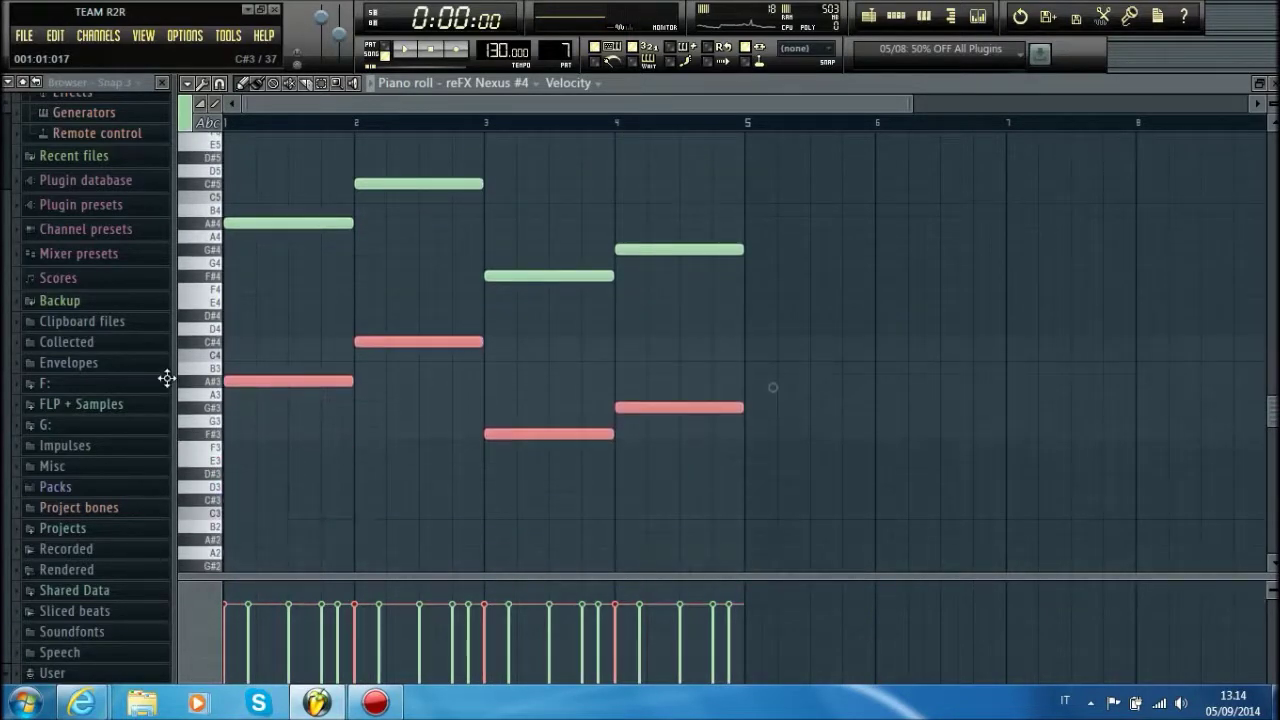
- Close the piano roll and place Pattern 7 at bars 1 and 5 of playlist track 2
key(space)
click(1275, 84)
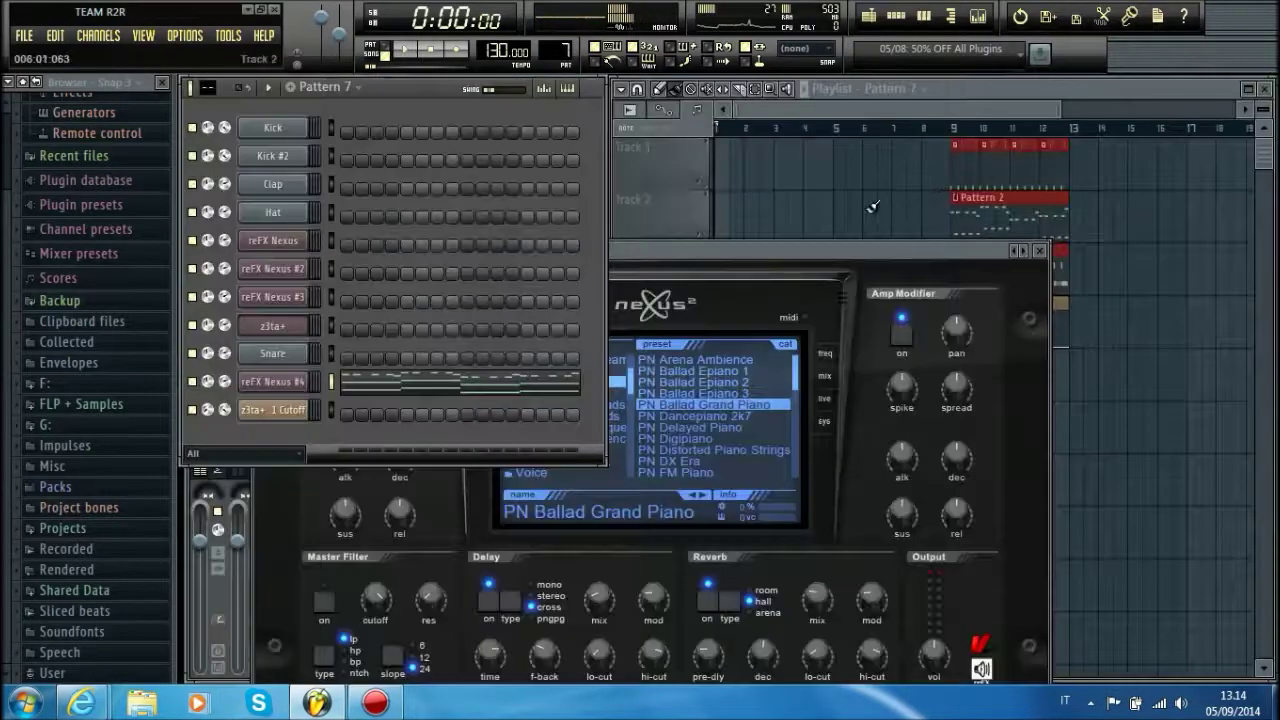
drag(870, 207, 708, 220)
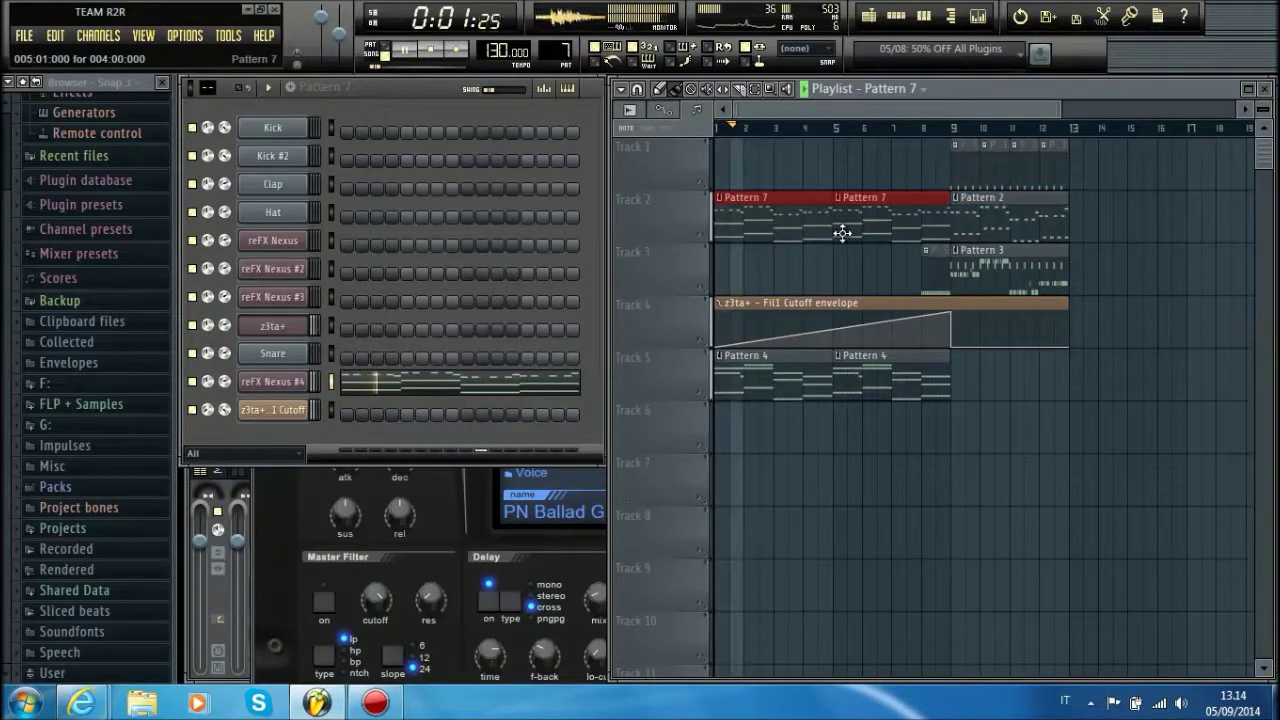
- In Pattern 7's piano roll, delete all upper notes after the first in bar 1 and the second and third in bars 2 to 4
double_click(777, 228)
scroll(728, 135, down, 5)
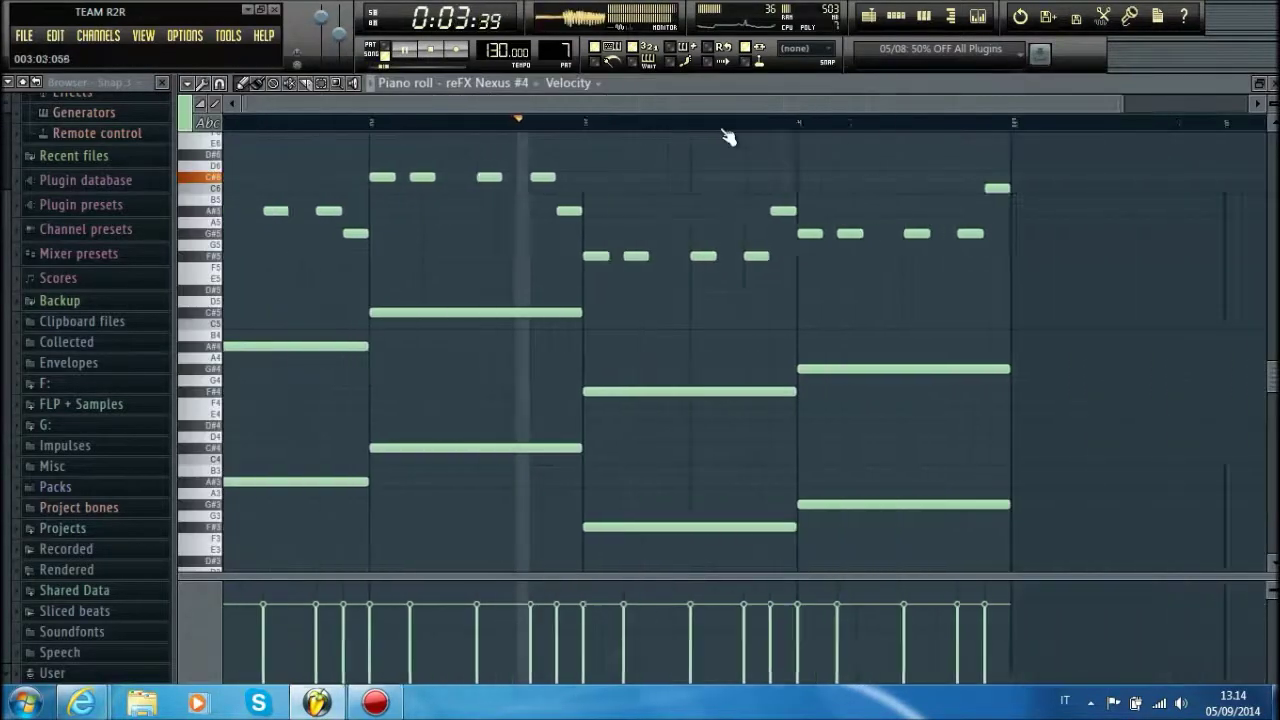
key(space)
key(space)
right_click(343, 210)
right_click(362, 233)
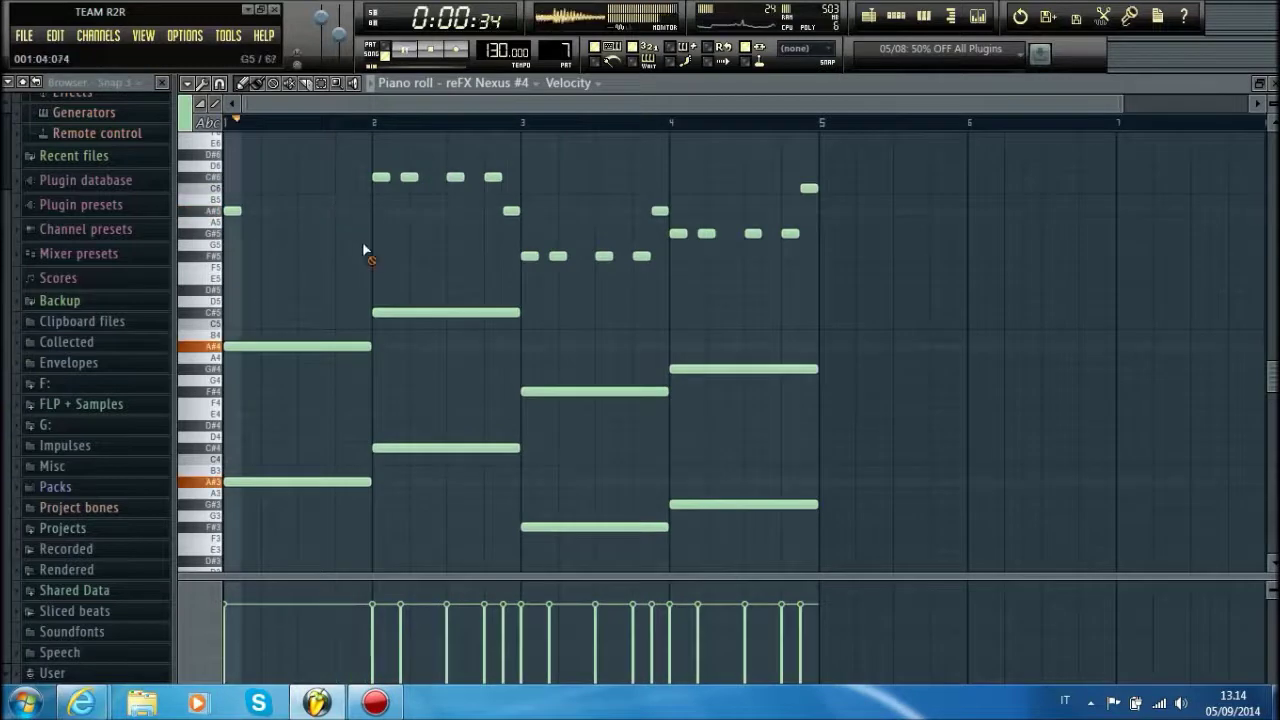
right_click(409, 177)
right_click(455, 177)
right_click(558, 256)
right_click(604, 256)
right_click(706, 233)
right_click(753, 233)
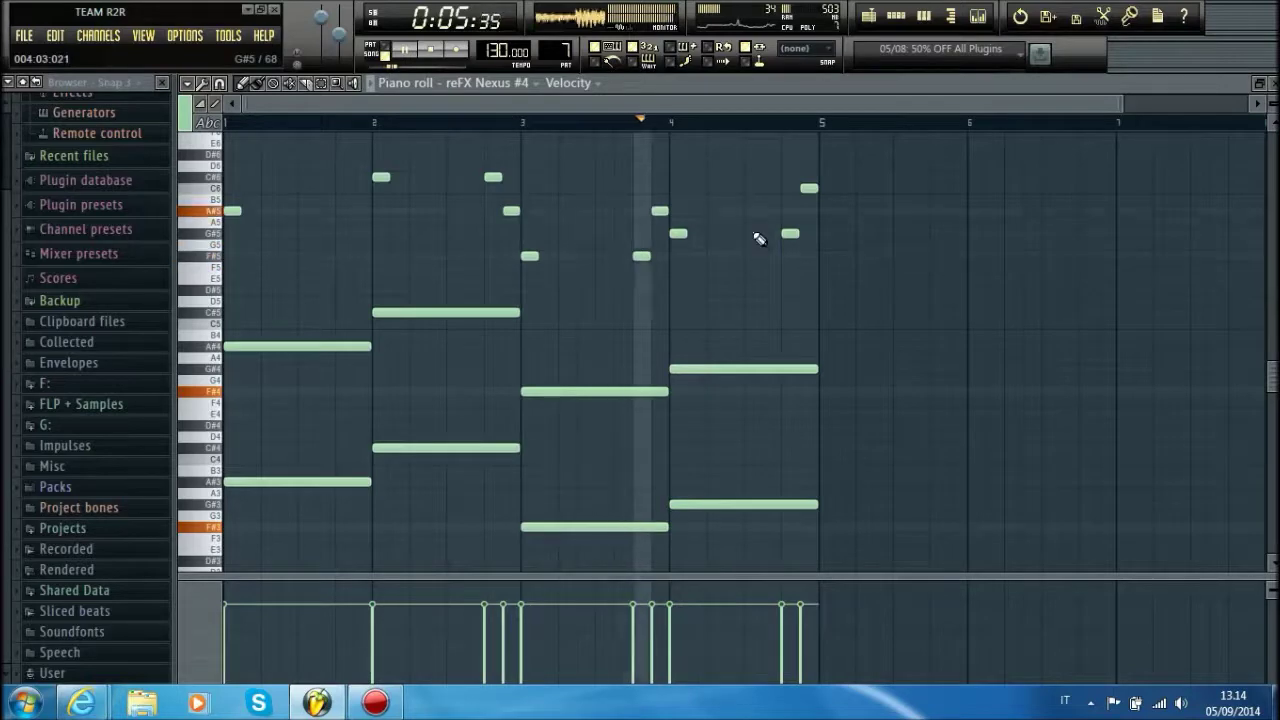
click(1270, 84)
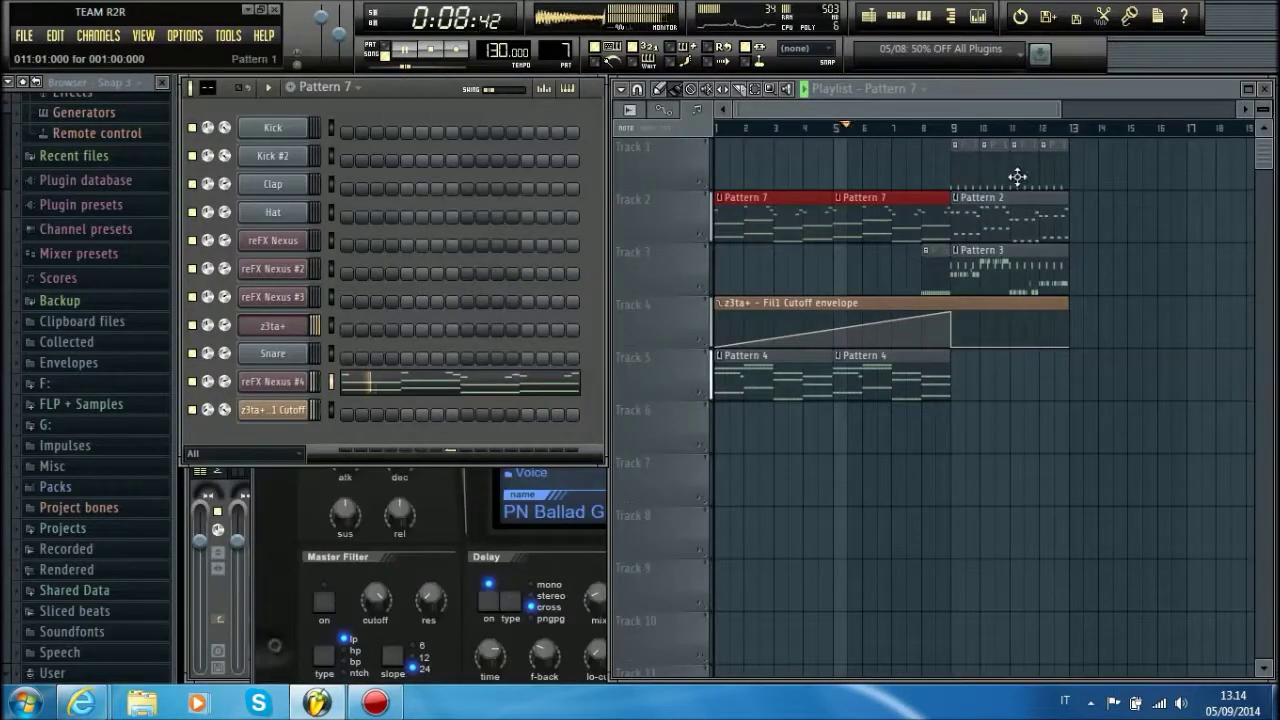
- Trim the start of the Pattern 1 clip at bar 9, and place Pattern 3 at bar 8 of track 6, shortened to one bar
scroll(970, 133, up, 5)
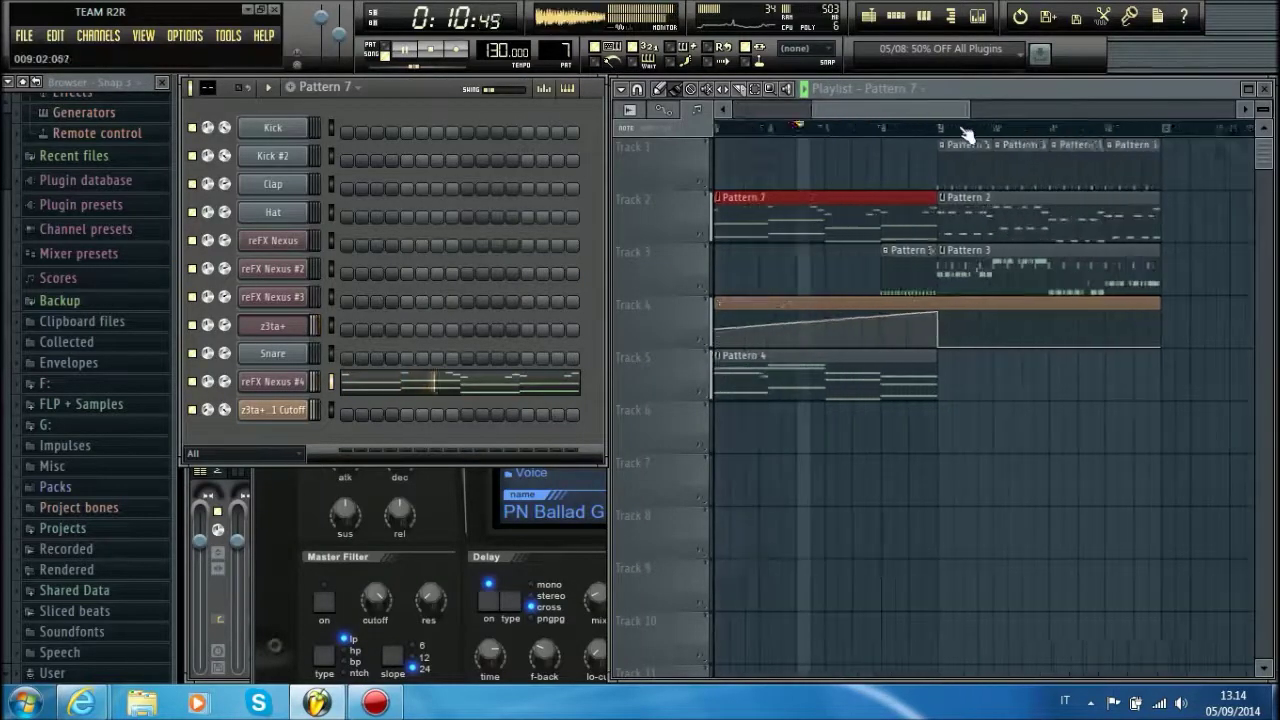
drag(916, 158, 926, 158)
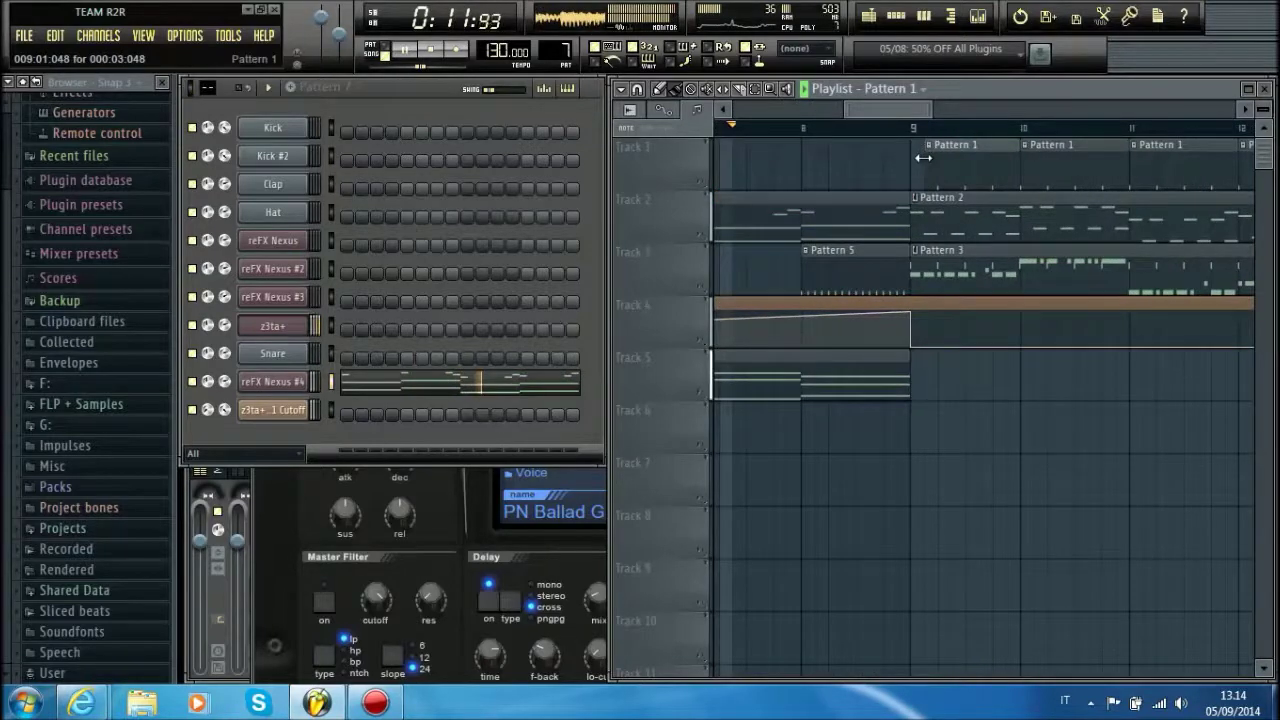
click(949, 271)
click(831, 412)
scroll(860, 430, down, 5)
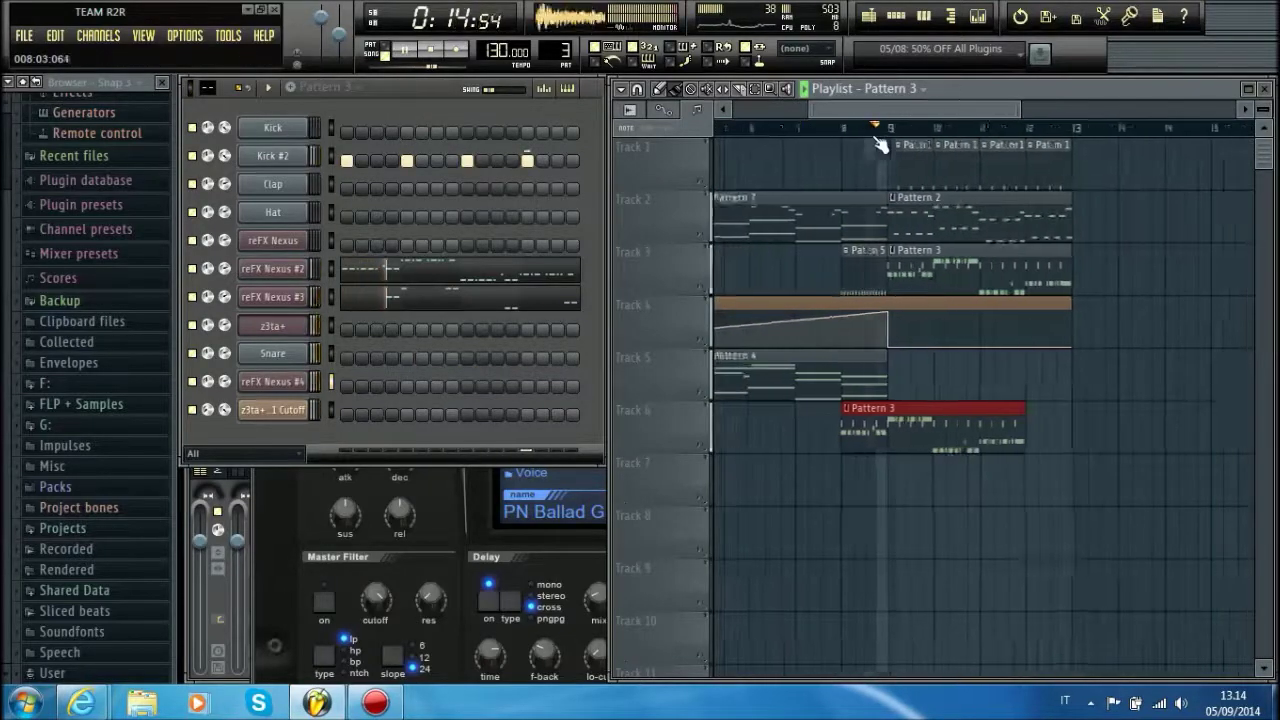
drag(921, 440, 864, 446)
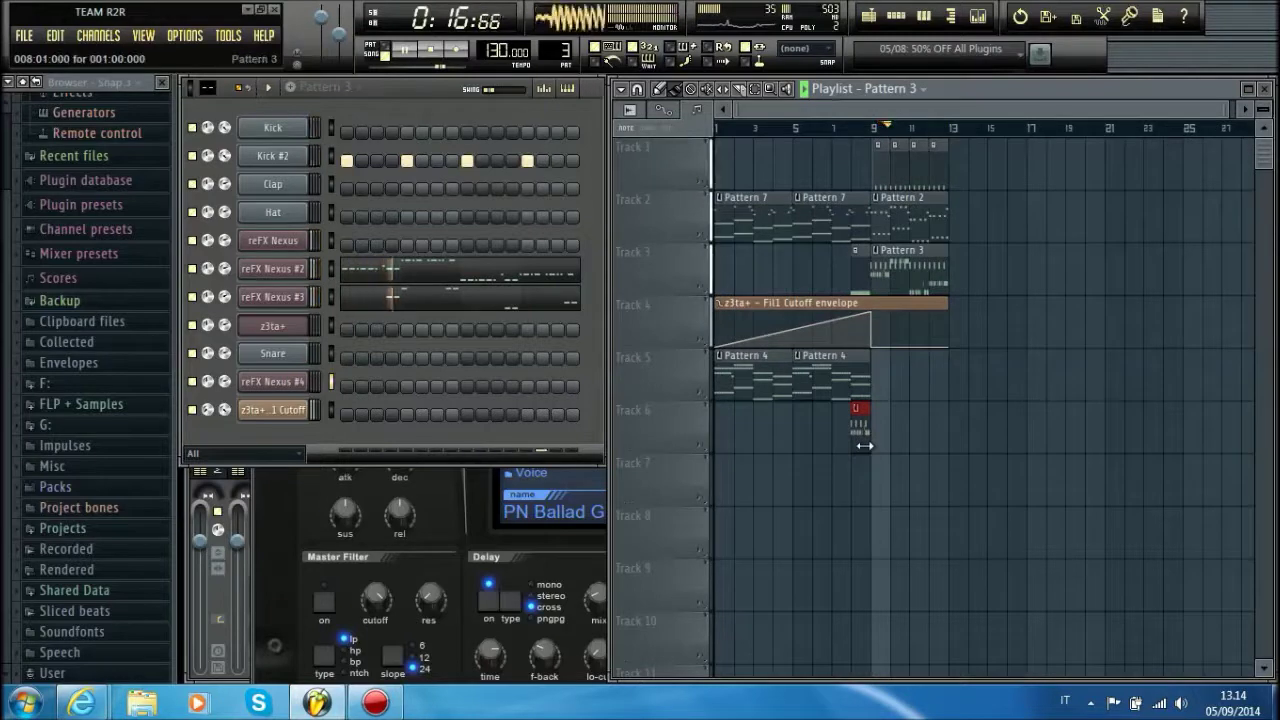
- Shorten the second Pattern 4 and Pattern 7 clips to one bar and repeat each at bars 6, 7 and 8
key(space)
key(space)
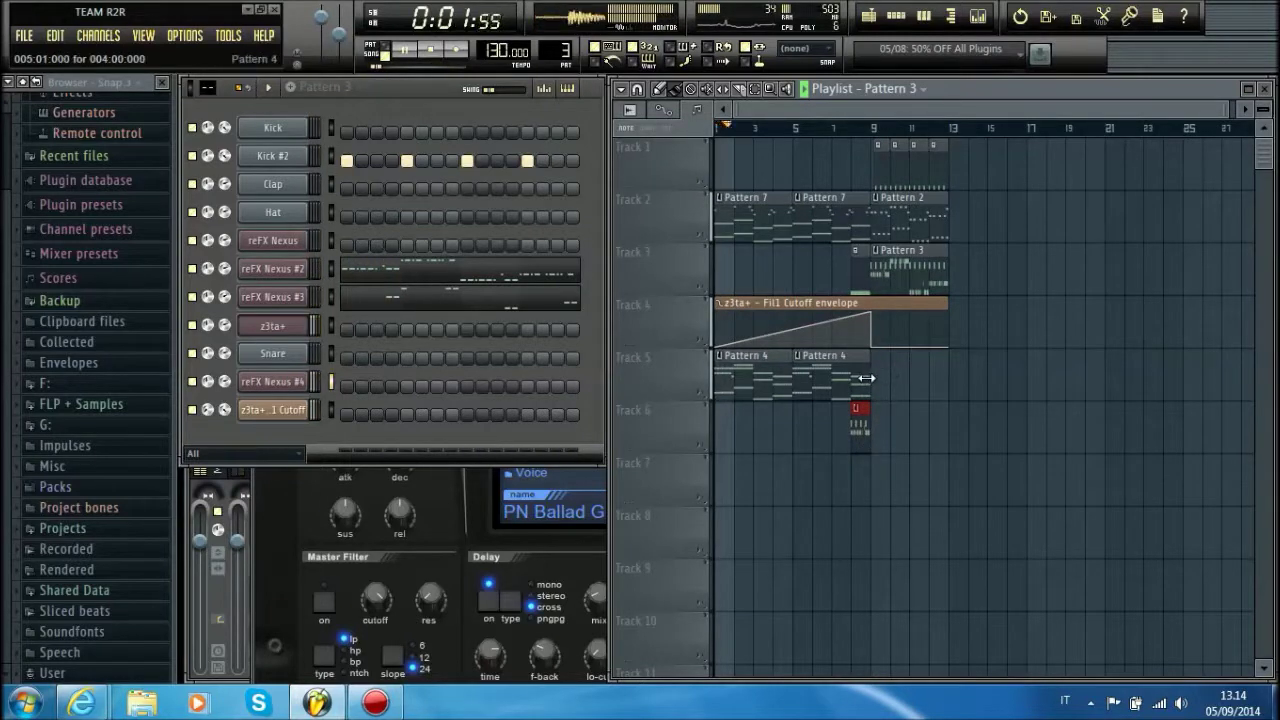
click(808, 380)
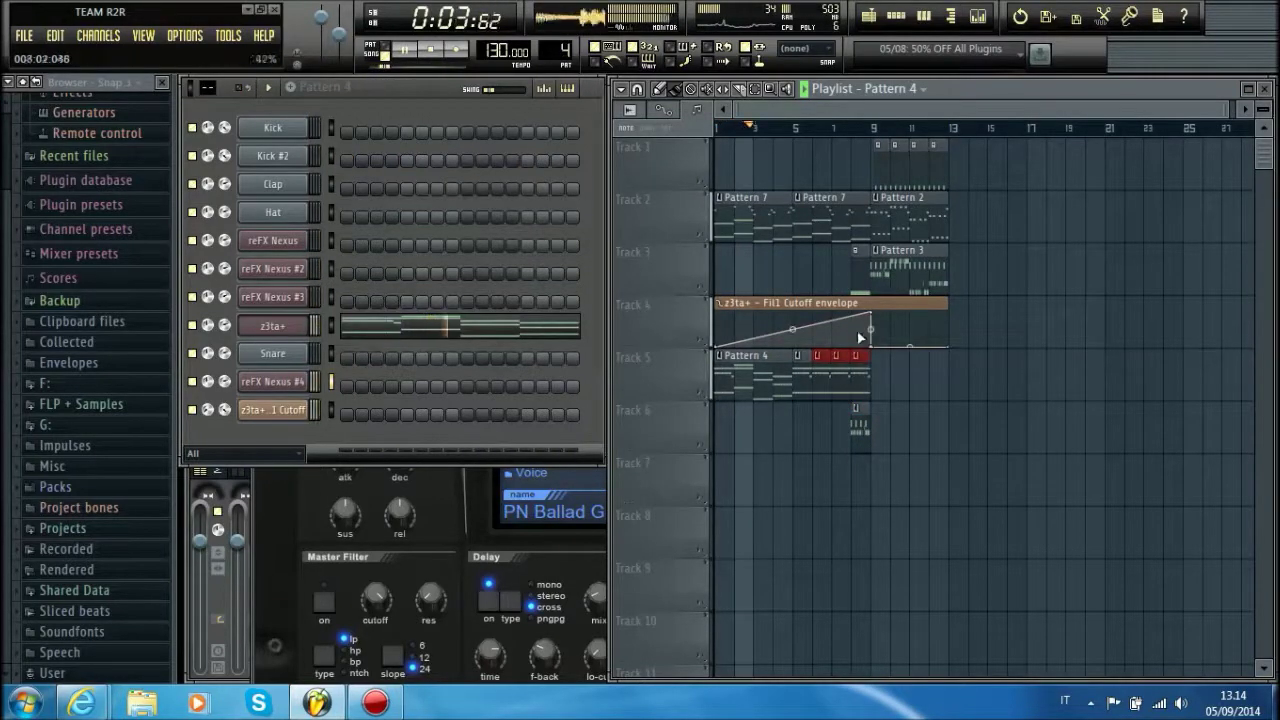
drag(866, 216, 812, 220)
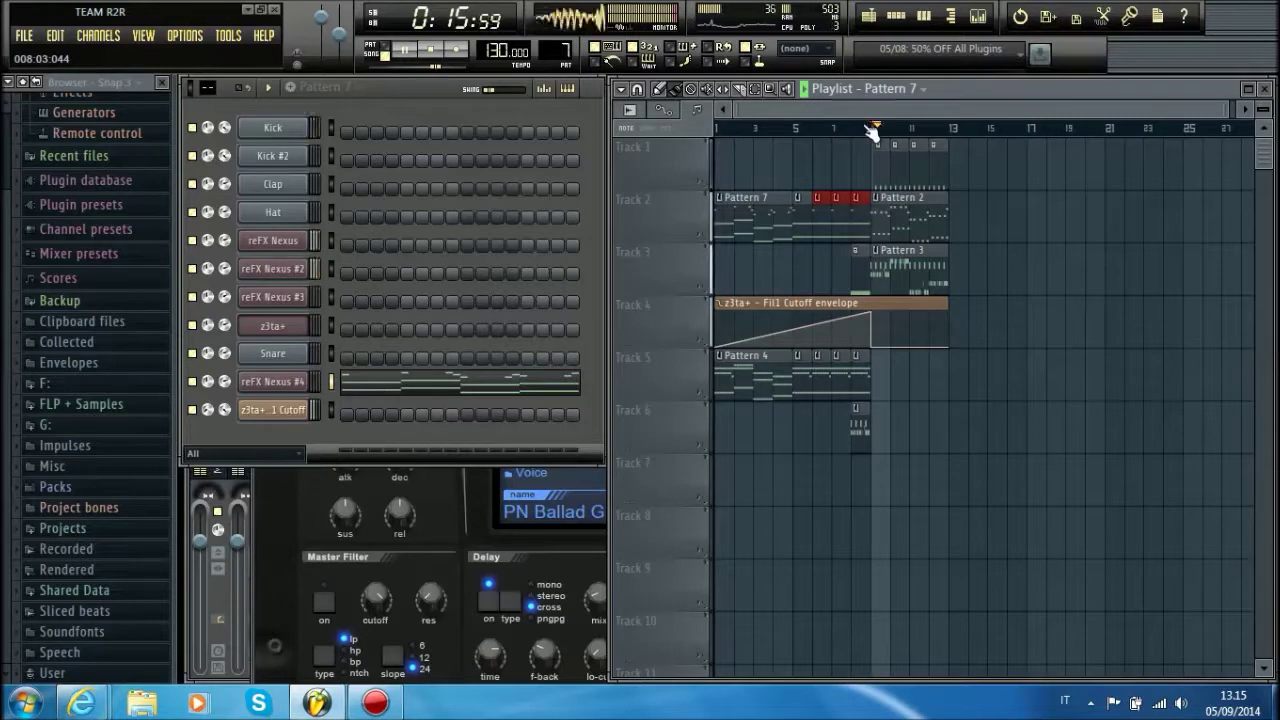
- Place Pattern 7 at bar 13 of track 5 and duplicate the clips of tracks 1 to 3 from bar 9 to bar 13
click(947, 374)
drag(985, 292, 878, 138)
key(ctrl+b)
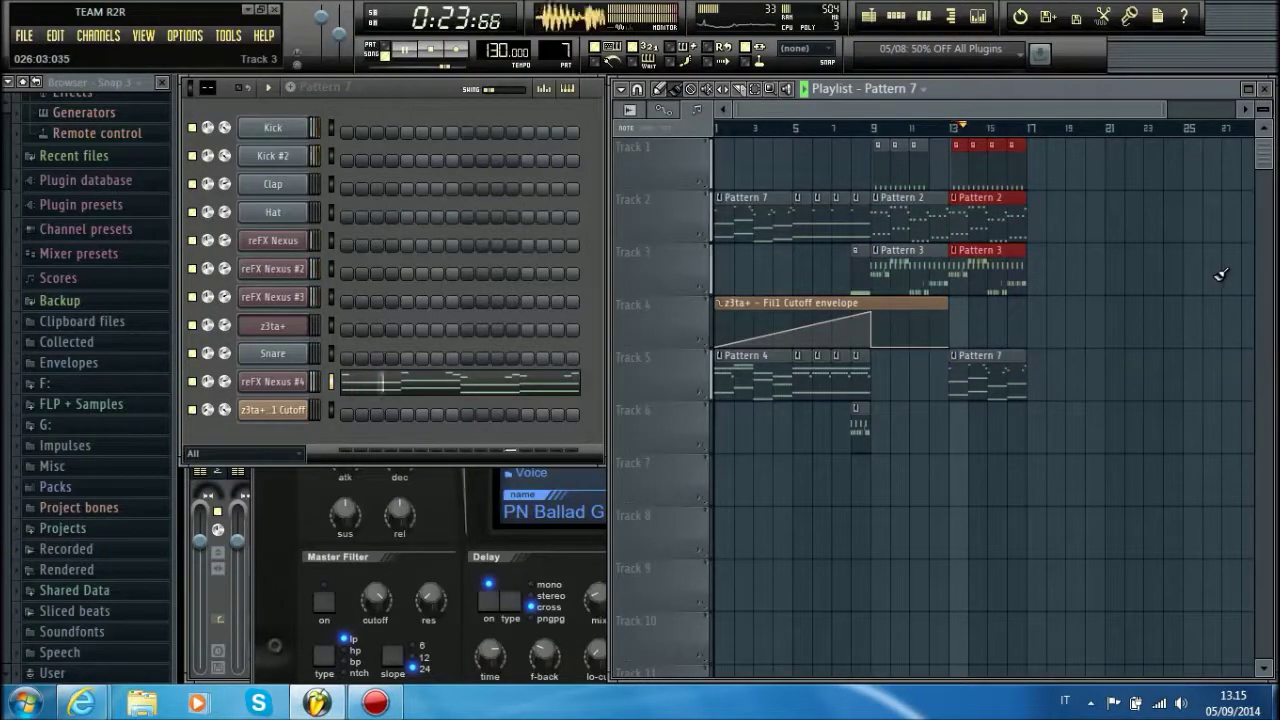
click(1165, 342)
- From FLP + Samples, place the TE_2_Kit_03 crash at bars 1, 5 and 13 and its reverse crash at bars 4, 8 and 12 of track 6
click(80, 404)
drag(100, 429, 895, 590)
key(space)
mouse_move(951, 534)
mouse_down()
mouse_move(775, 429)
mouse_move(939, 512)
mouse_up()
drag(786, 423, 844, 528)
drag(959, 541, 981, 393)
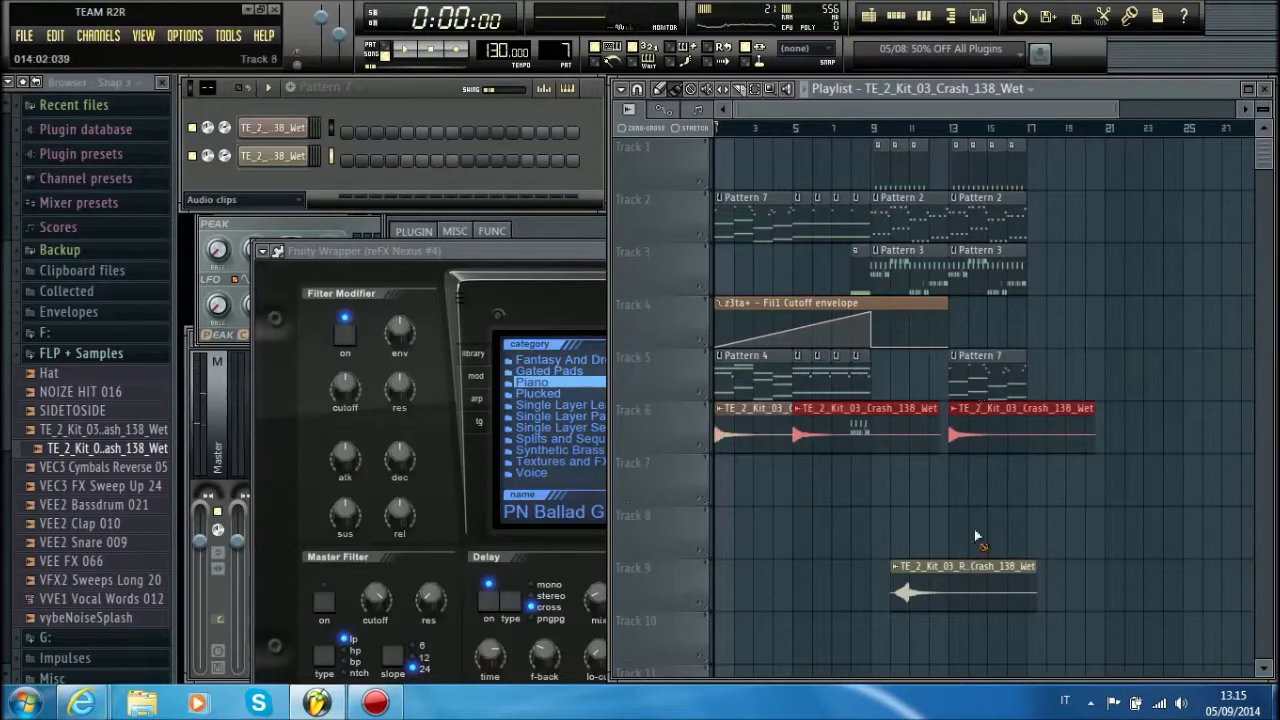
drag(955, 578, 903, 409)
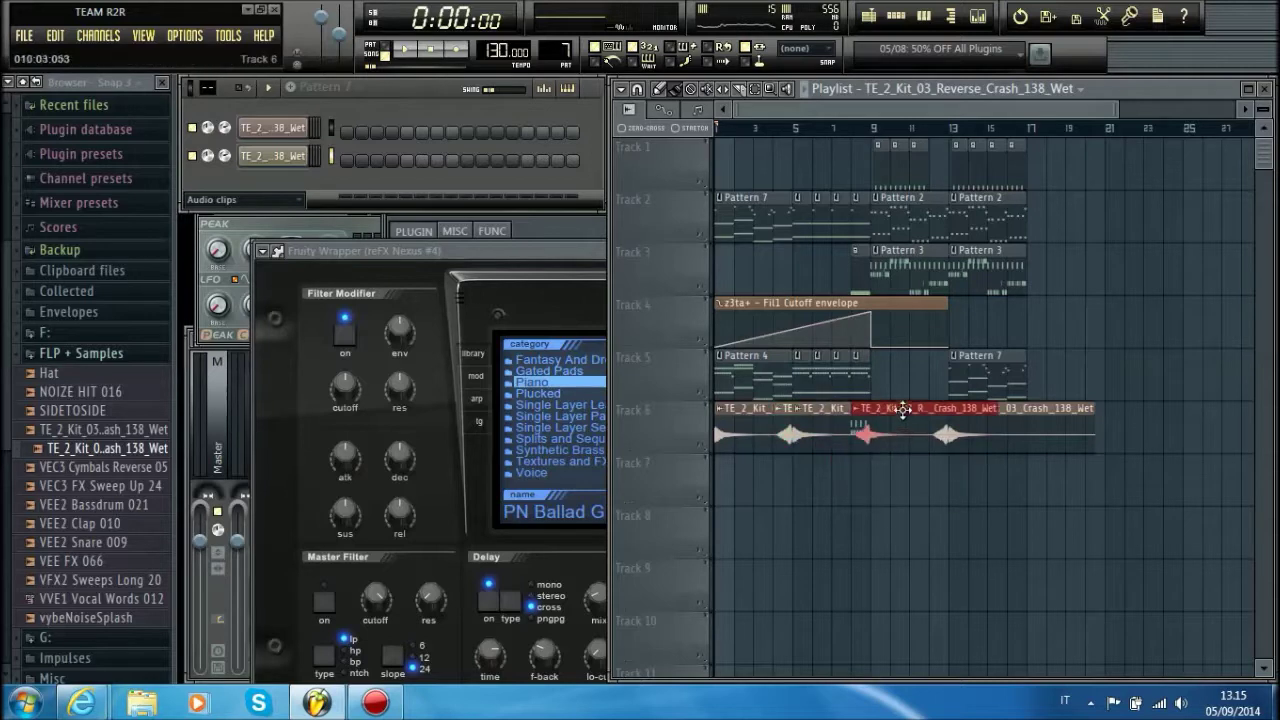
- Place the vybeNoiseSplash sample at bars 1, 5, 9 and 13 of track 7 during playback
key(space)
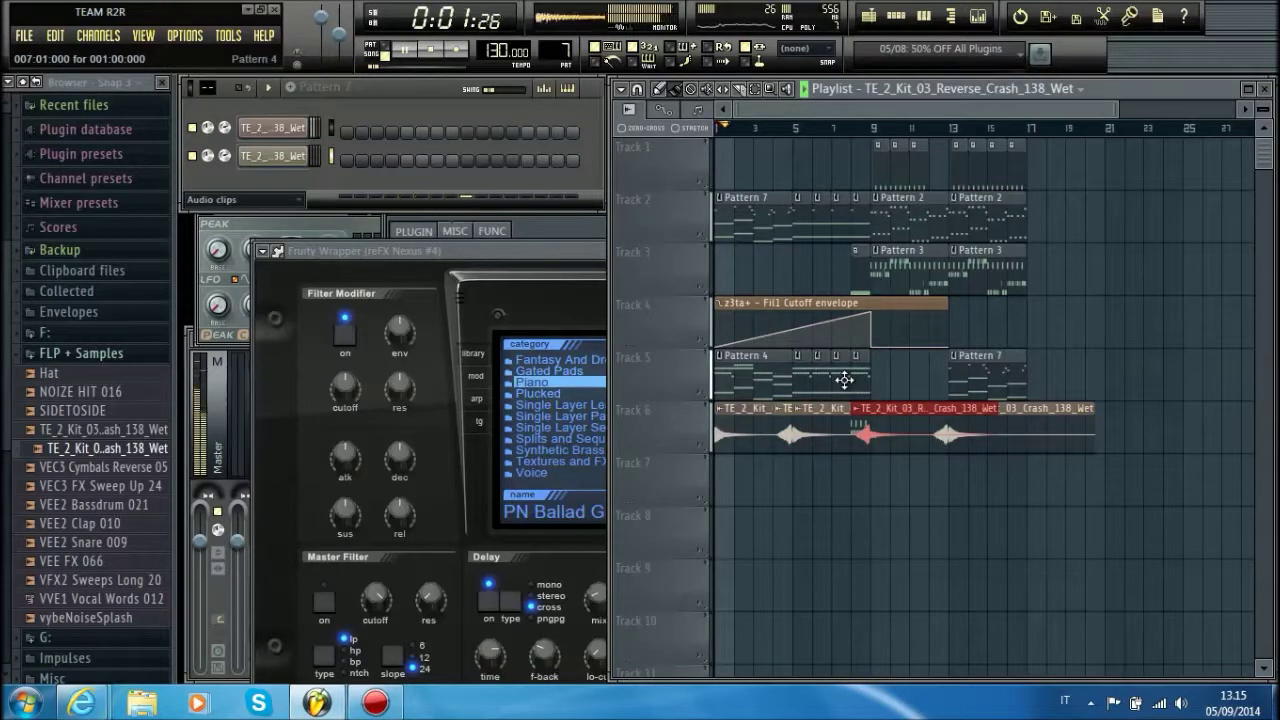
drag(126, 598, 928, 480)
click(800, 478)
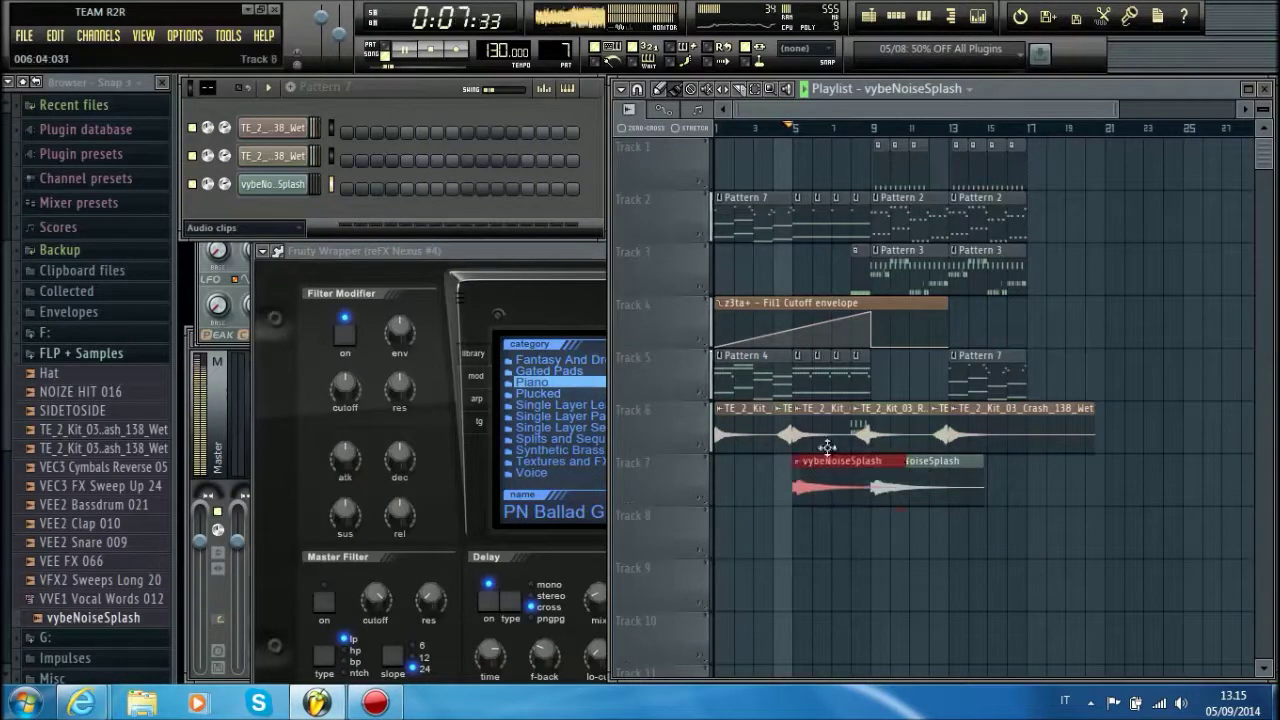
click(727, 522)
drag(727, 524, 749, 468)
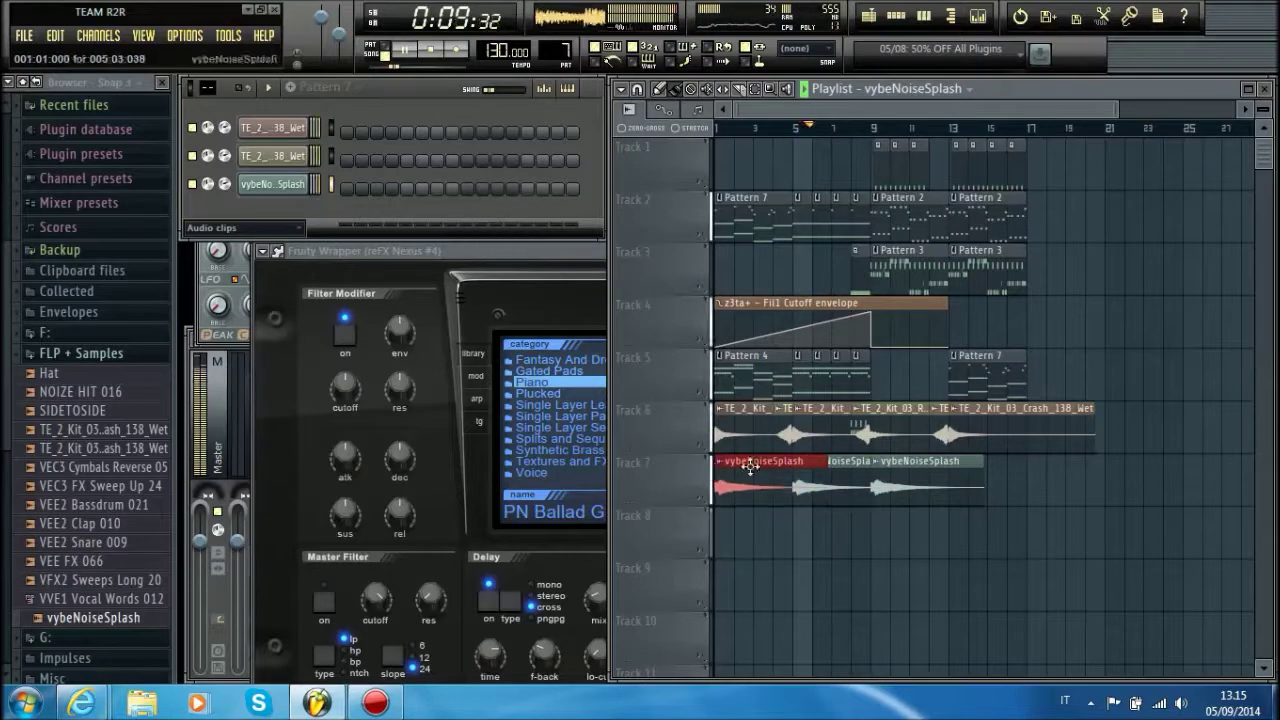
click(1032, 489)
drag(1129, 480, 1014, 497)
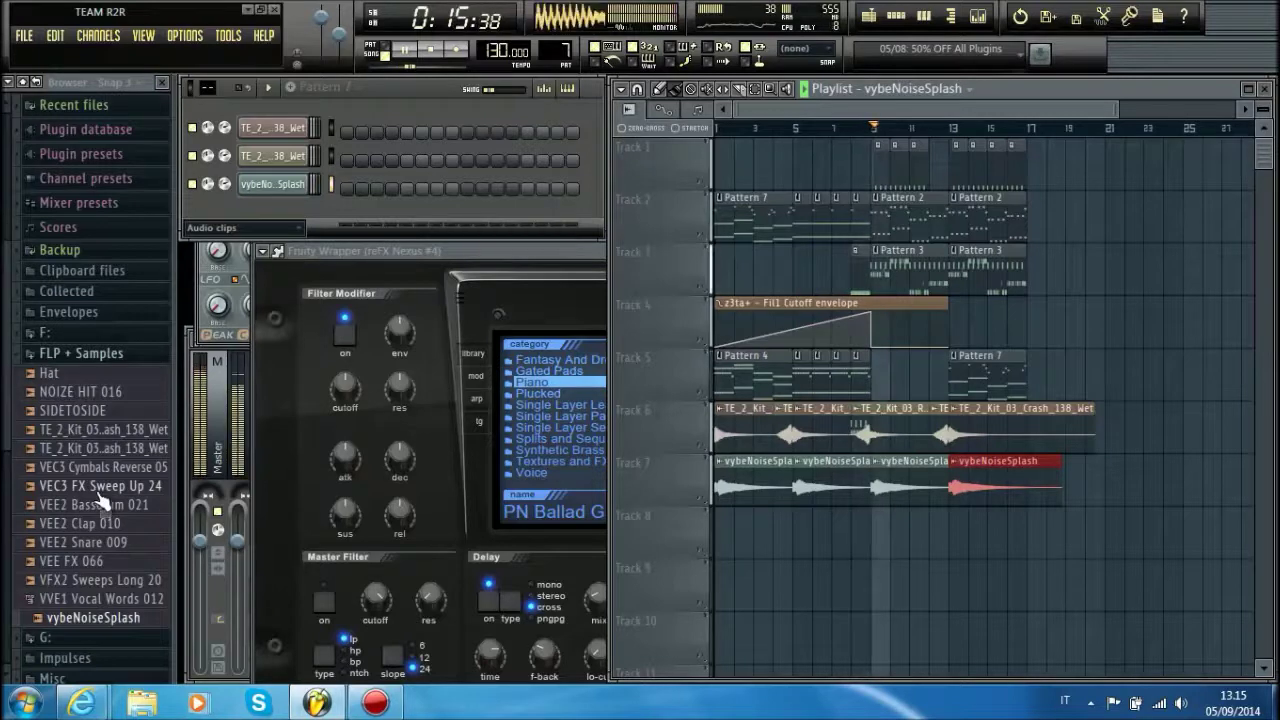
- Place the VEC3 FX Sweep Up 24 sample on track 8 and trim its end exactly to bar 9
drag(100, 487, 735, 535)
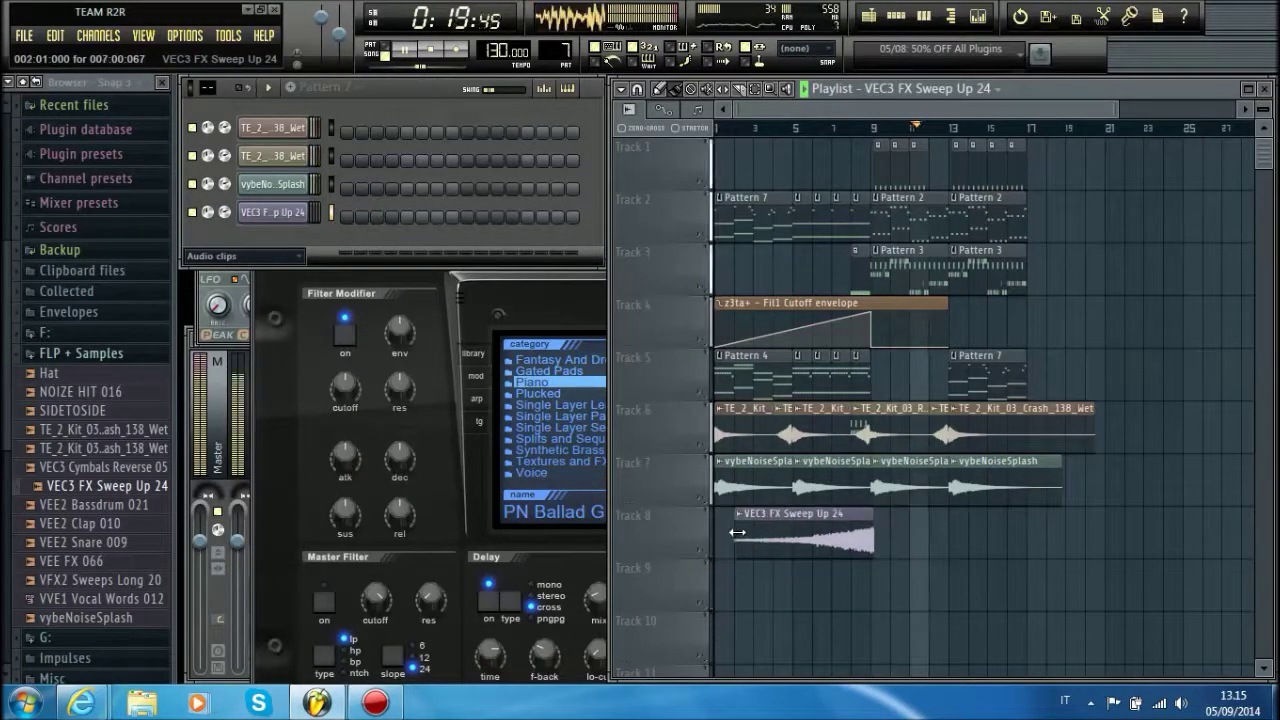
scroll(872, 133, up, 9)
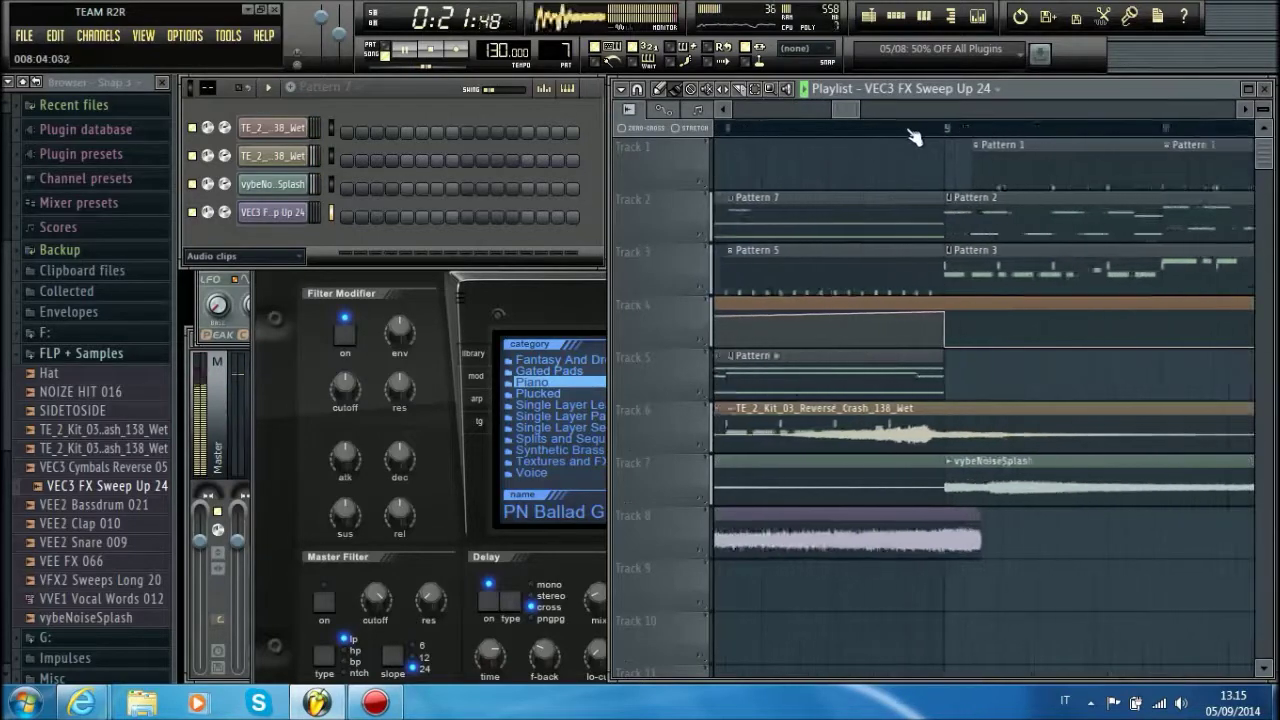
scroll(980, 136, up, 3)
drag(1082, 515, 831, 551)
scroll(906, 138, up, 1)
scroll(902, 132, up, 1)
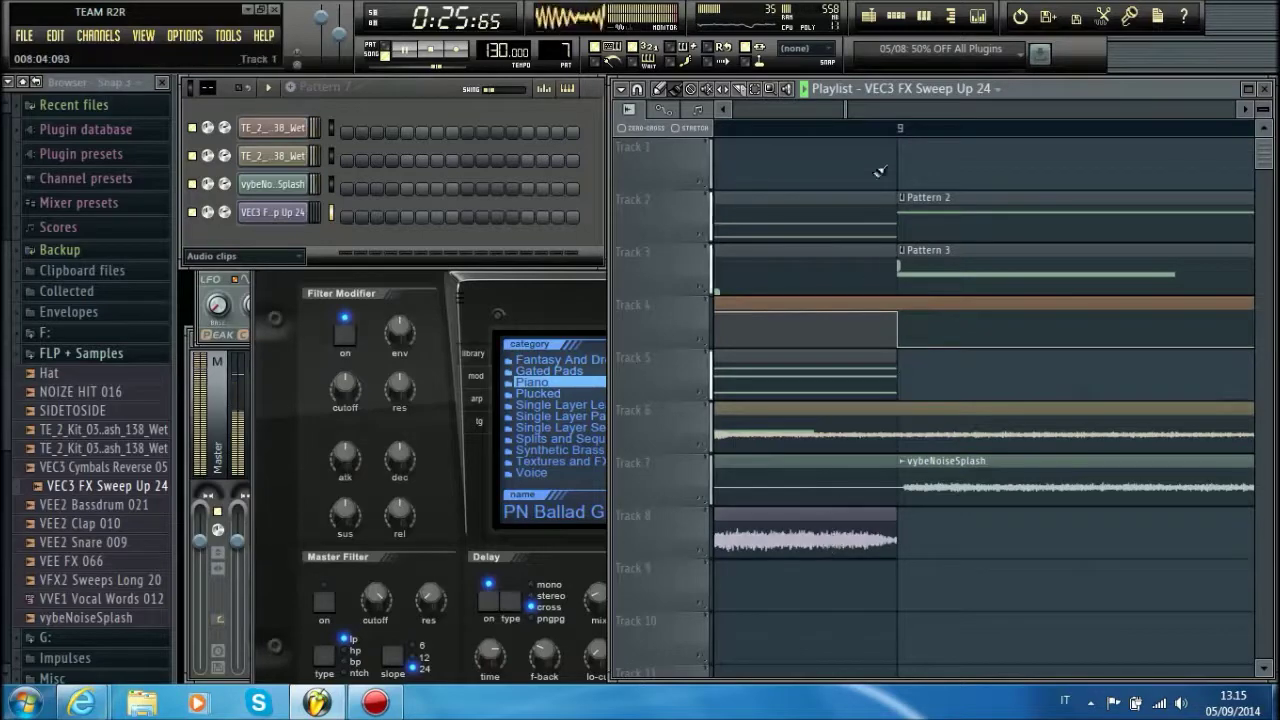
- Maximize the playlist and extend the start of the VEC3 FX Sweep Up 24 clip back to bar 1
click(1247, 88)
scroll(918, 133, up, 1)
scroll(916, 131, down, 4)
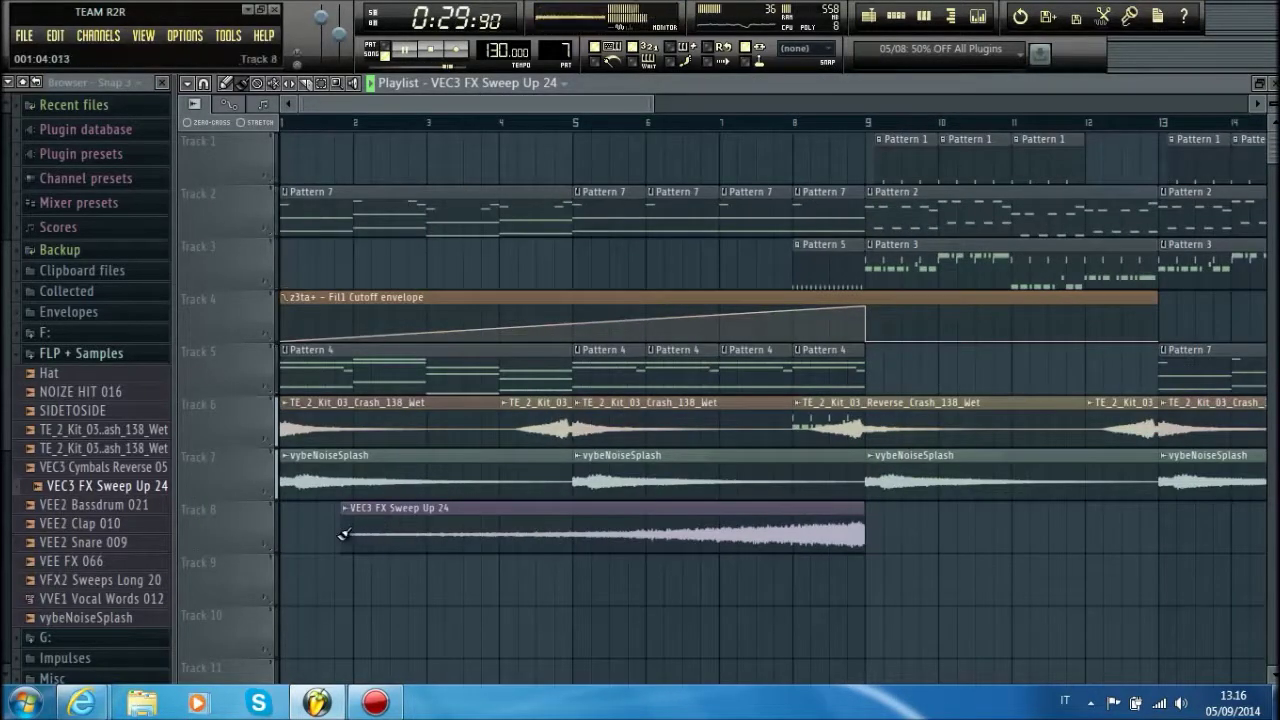
drag(342, 535, 282, 535)
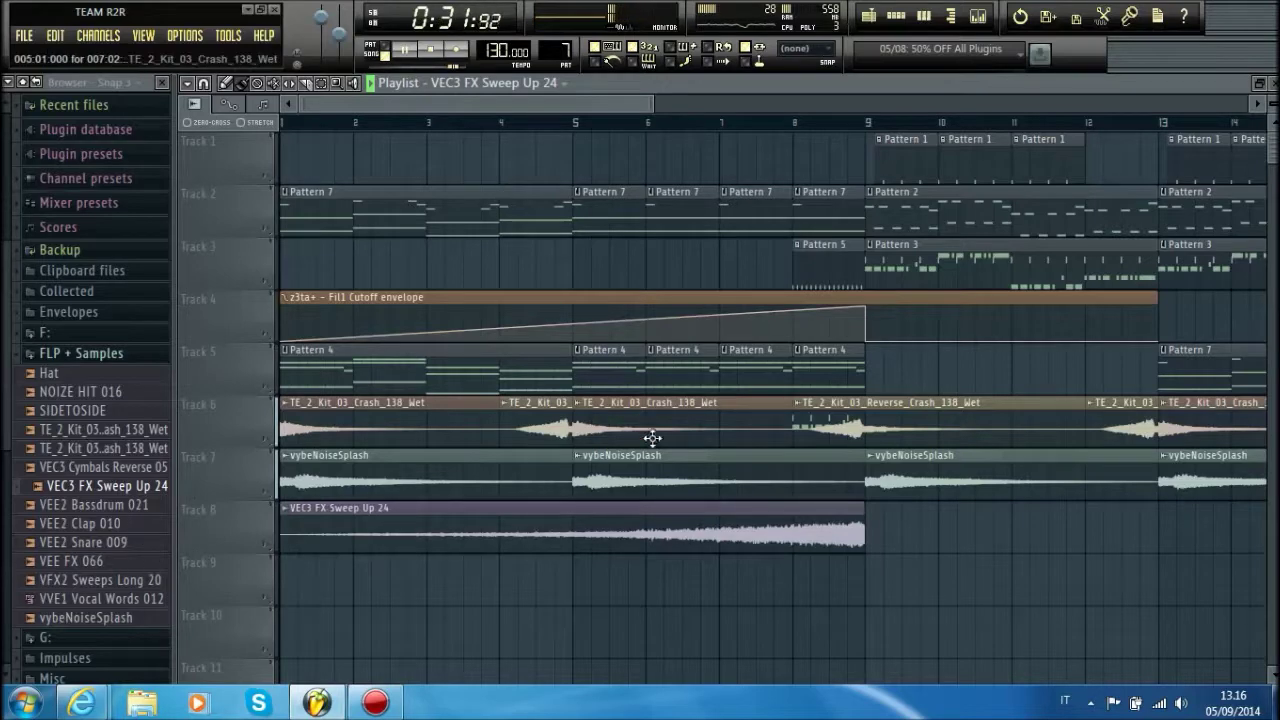
- Check the channel volume in the VEC3 FX Sweep Up 24 clip's settings and stop playback
double_click(679, 535)
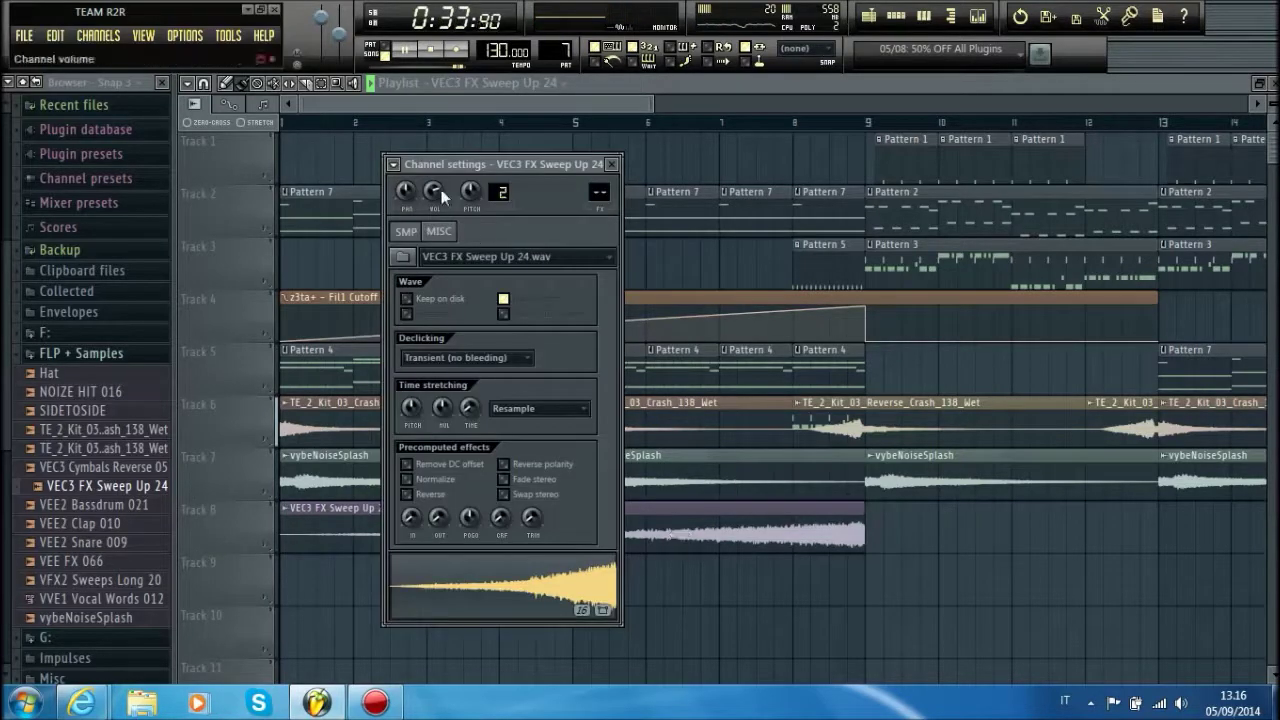
click(610, 165)
click(431, 54)
scroll(436, 127, down, 5)
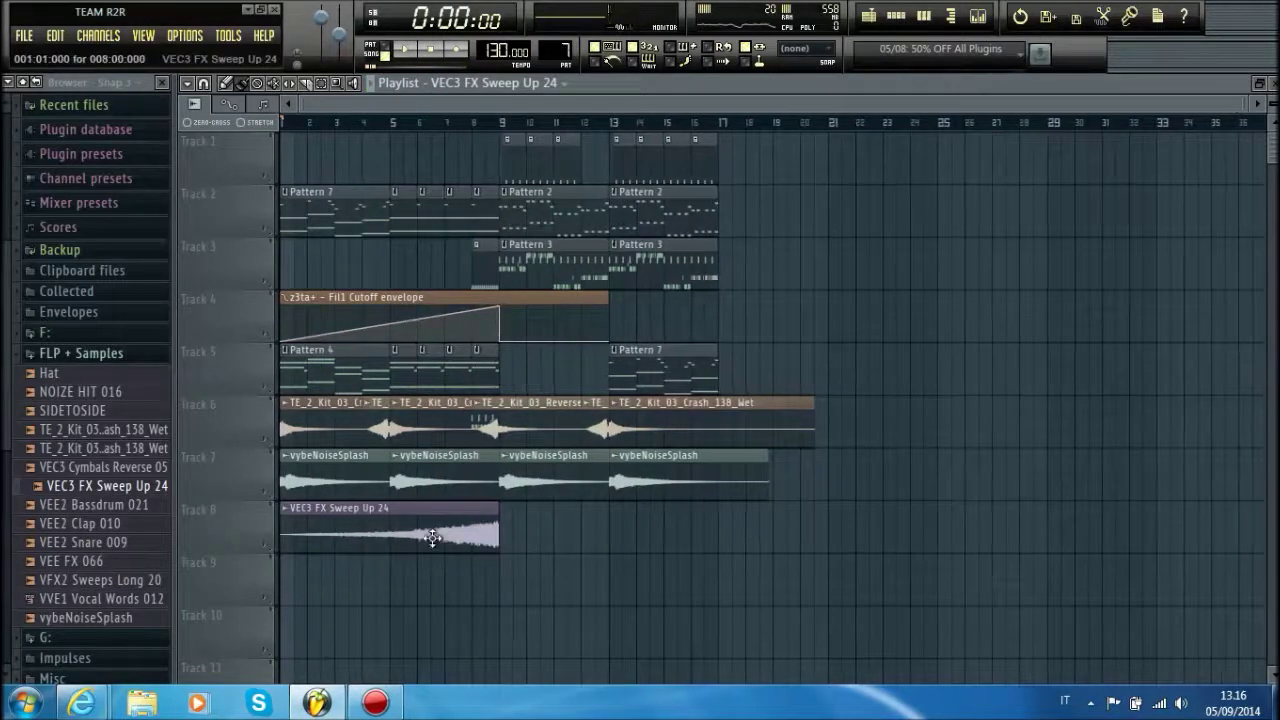
double_click(433, 540)
click(463, 122)
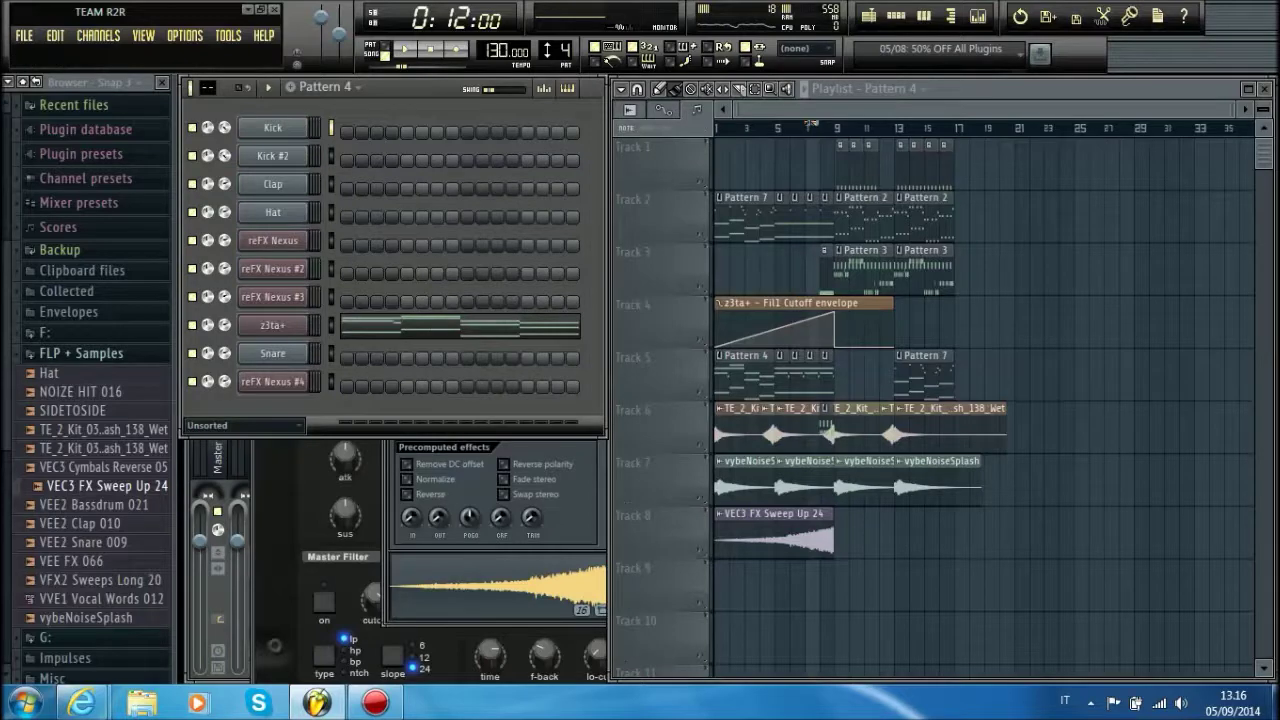
- Switch to Pattern 3, open the mixer track of reFX Nexus #2 and load Soundgoodizer into the first effect slot of Insert 3
key(Left)
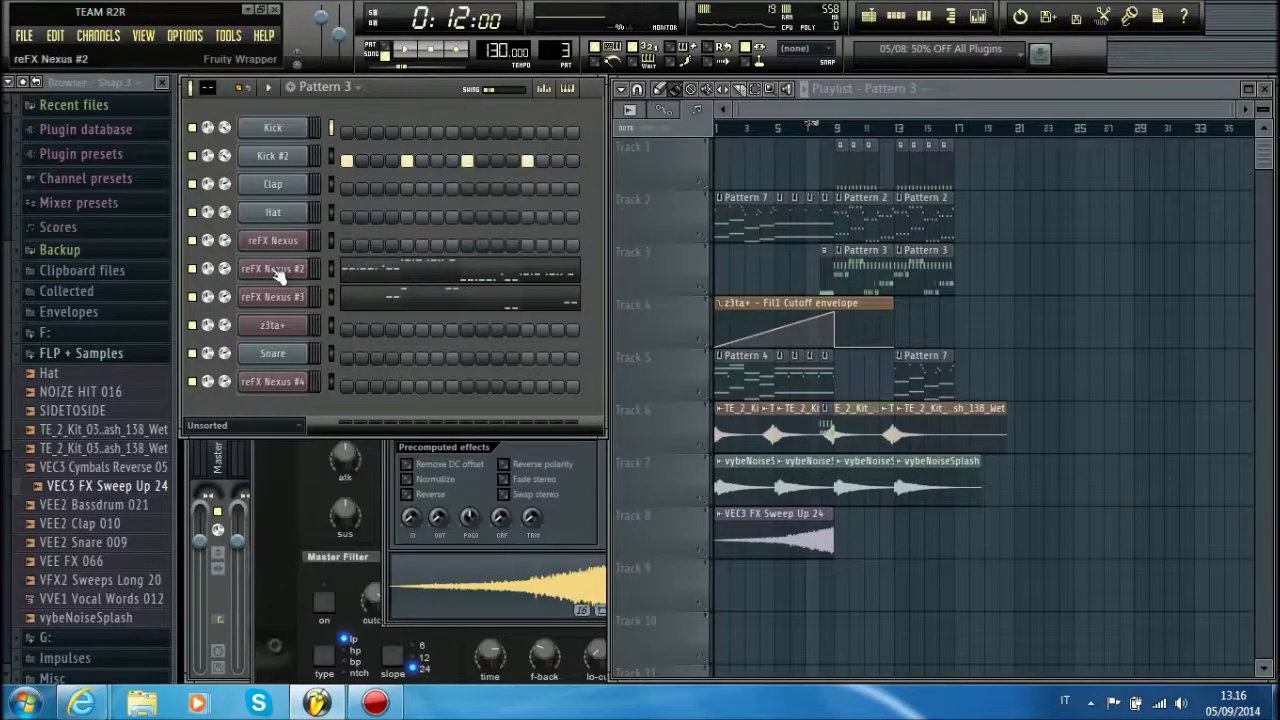
click(274, 270)
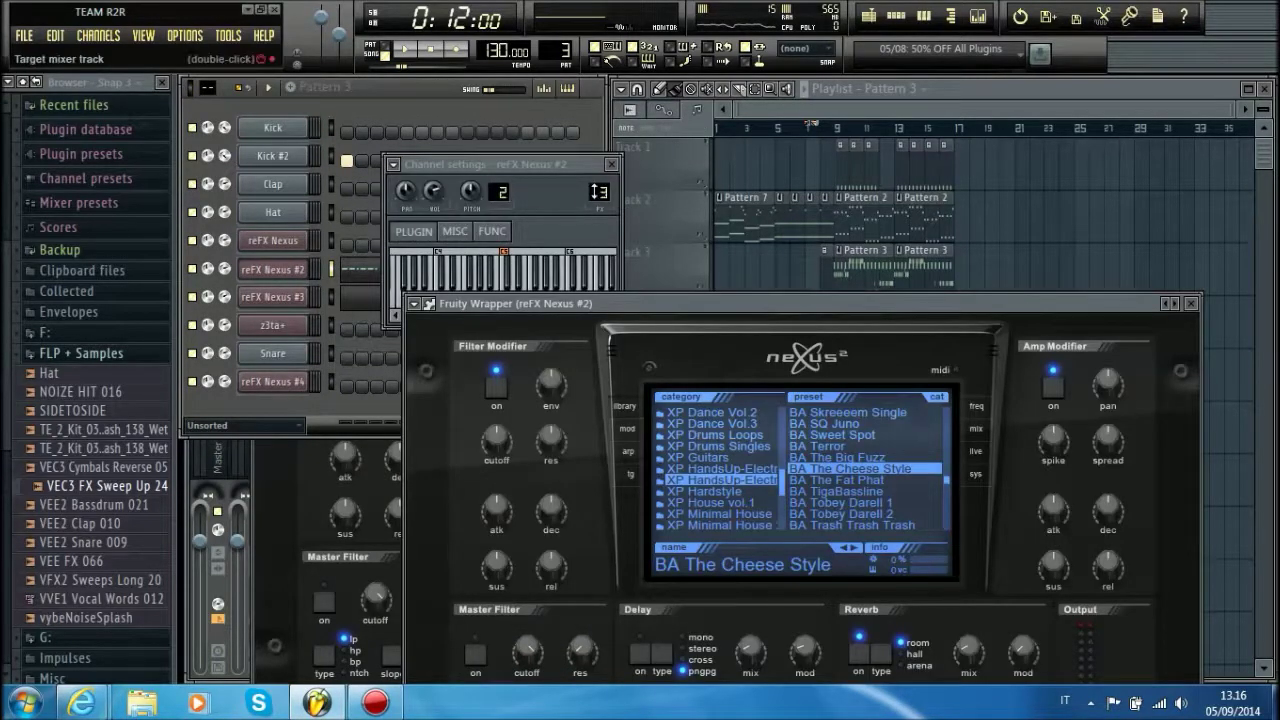
double_click(598, 192)
click(1063, 388)
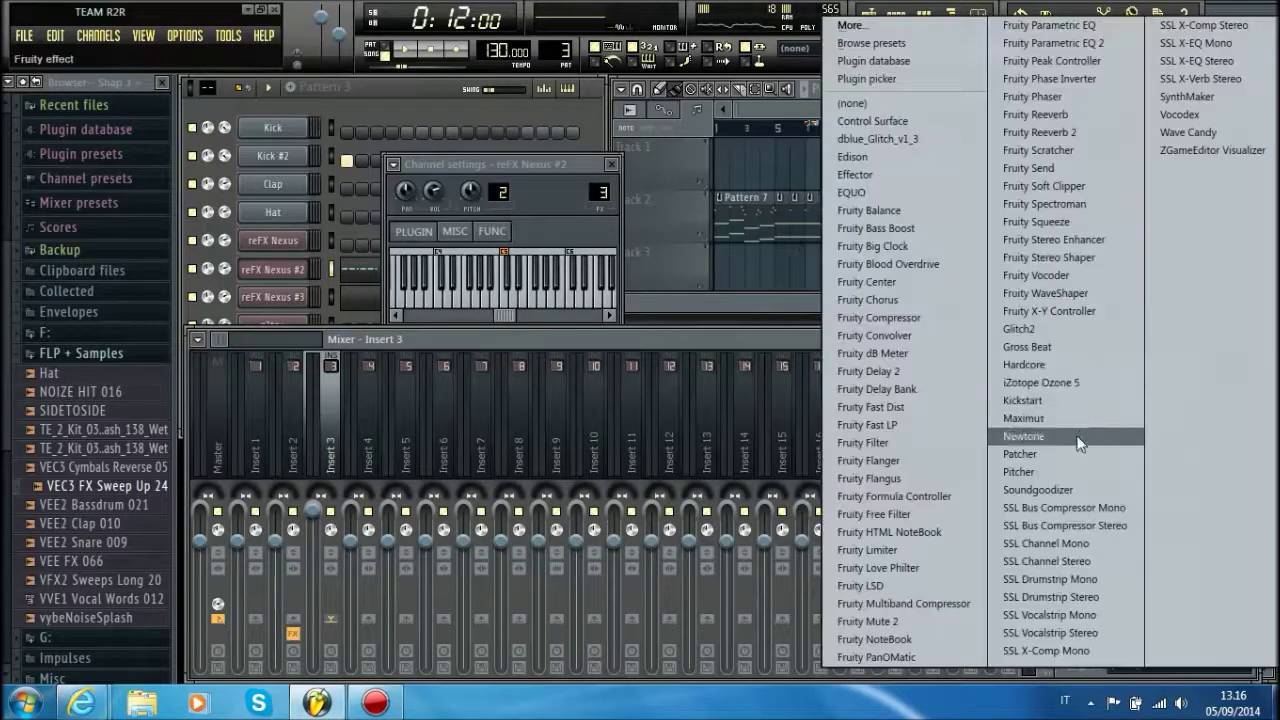
click(1075, 490)
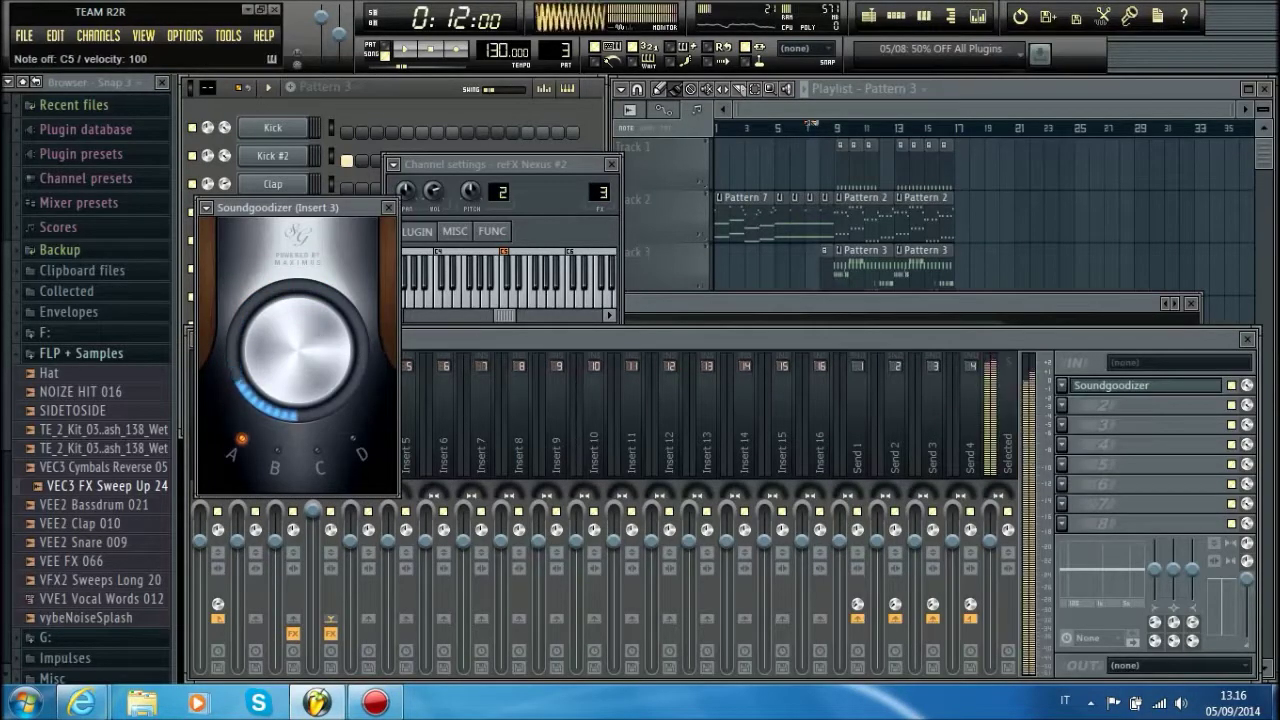
- Add Fruity Reeverb to Insert 3 with LowCut 133 Hz, Predelay 59 ms, RoomSize 40, Diffusion 83, Decay 3.8 s, HighDamping 3.4 kHz, Dry 96%, Reverb 8%
click(1064, 406)
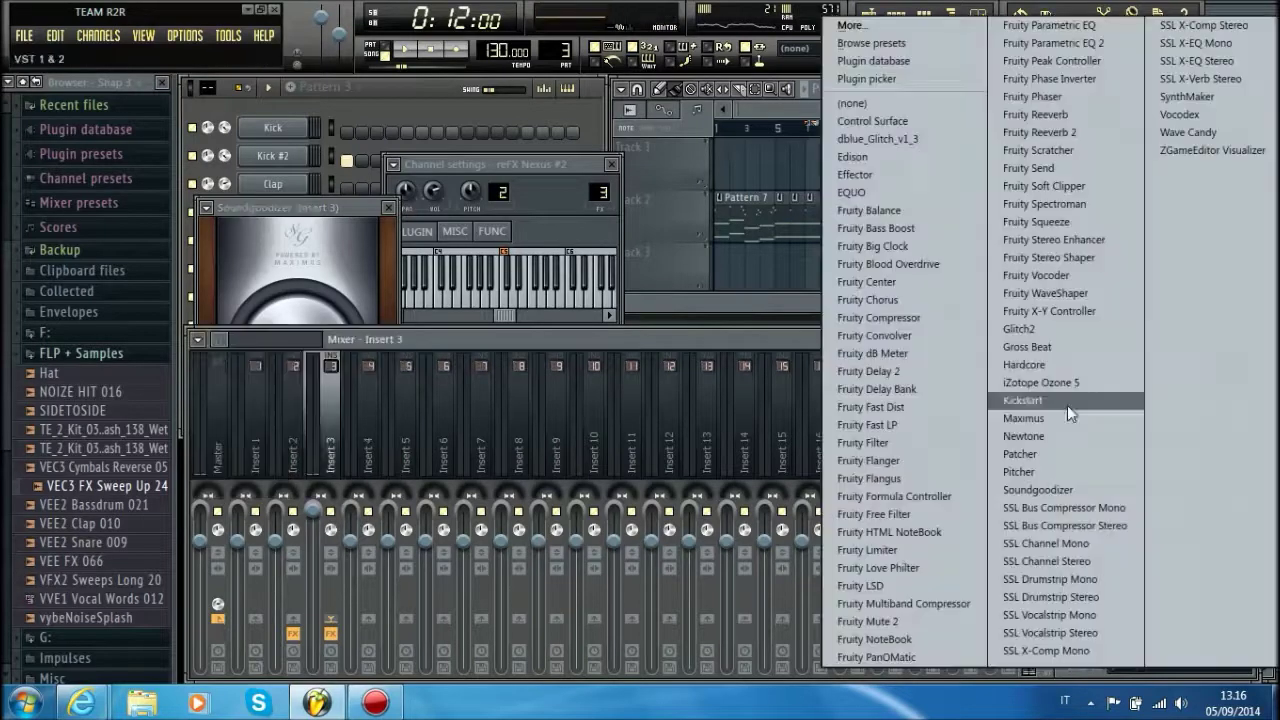
click(1067, 113)
drag(419, 457, 419, 478)
drag(419, 416, 419, 425)
drag(268, 371, 268, 398)
key(z)
drag(268, 459, 268, 465)
key(z)
key(z)
drag(268, 329, 268, 316)
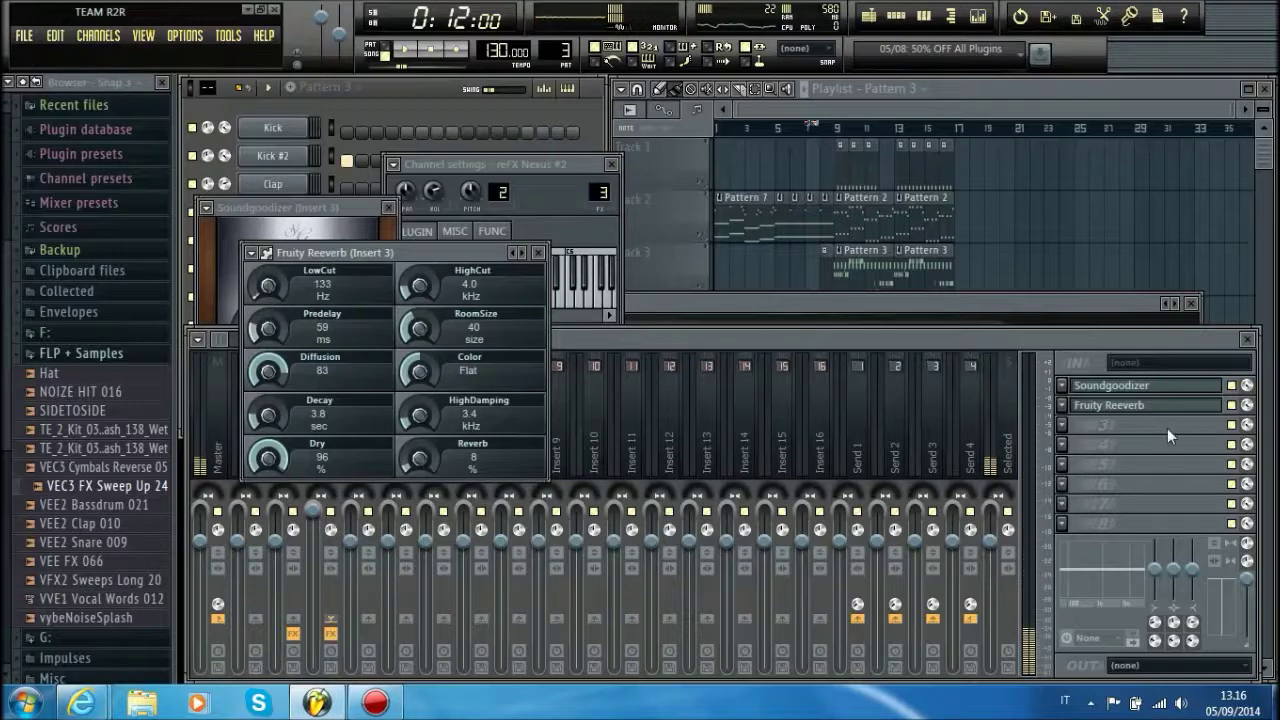
- Add Fruity Stereo Shaper to Insert 3's third slot, raise the outer right mixer-matrix slider slightly and copy its value to the outer left slider
click(1066, 431)
click(1066, 258)
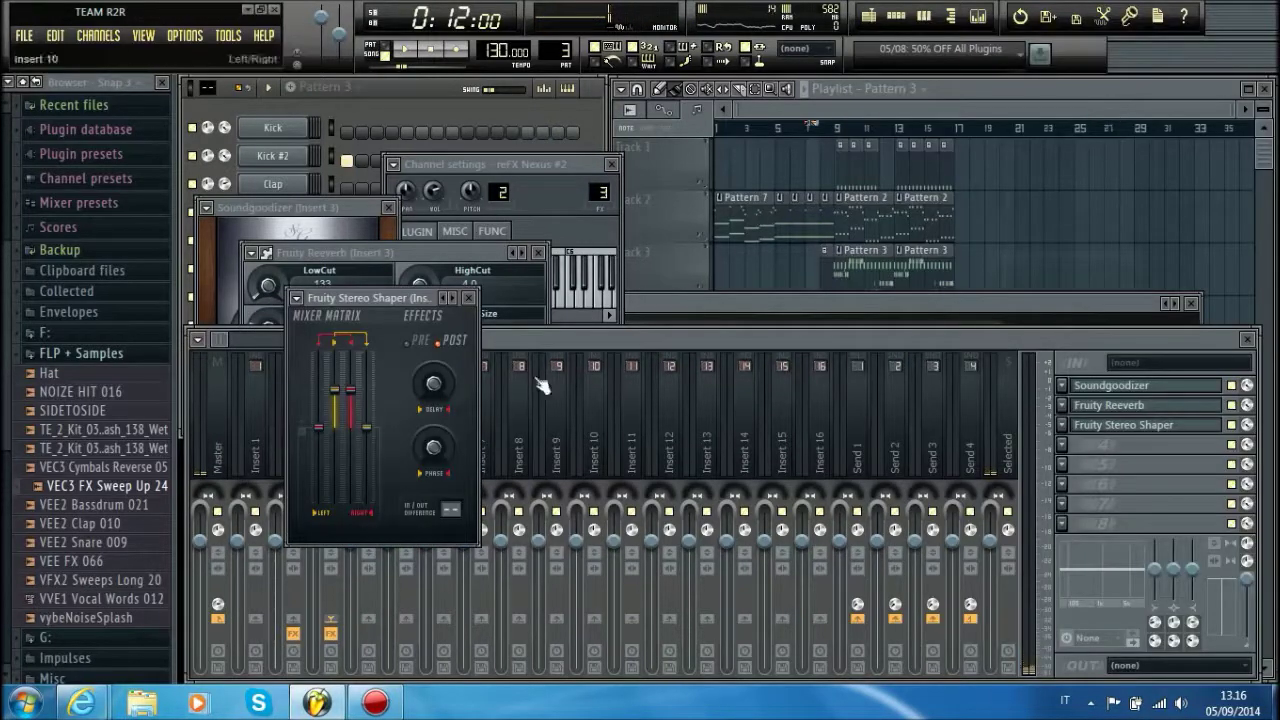
right_click(368, 421)
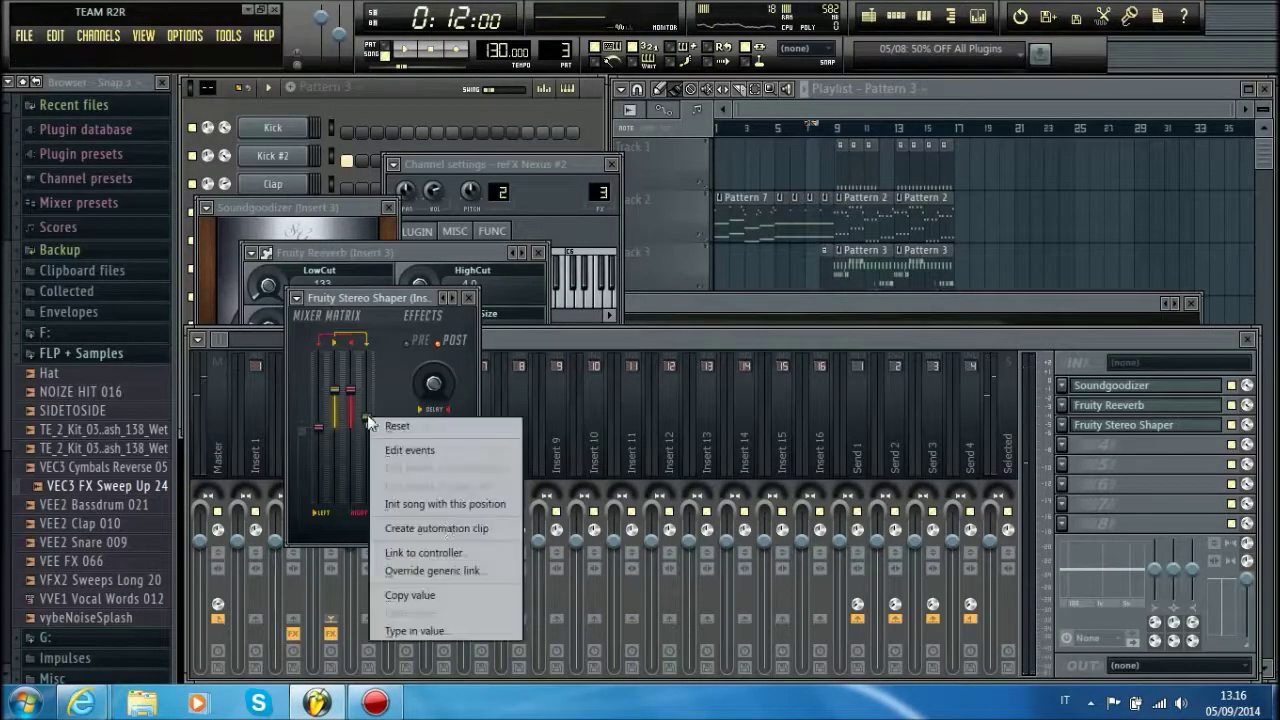
click(447, 595)
right_click(328, 432)
click(420, 612)
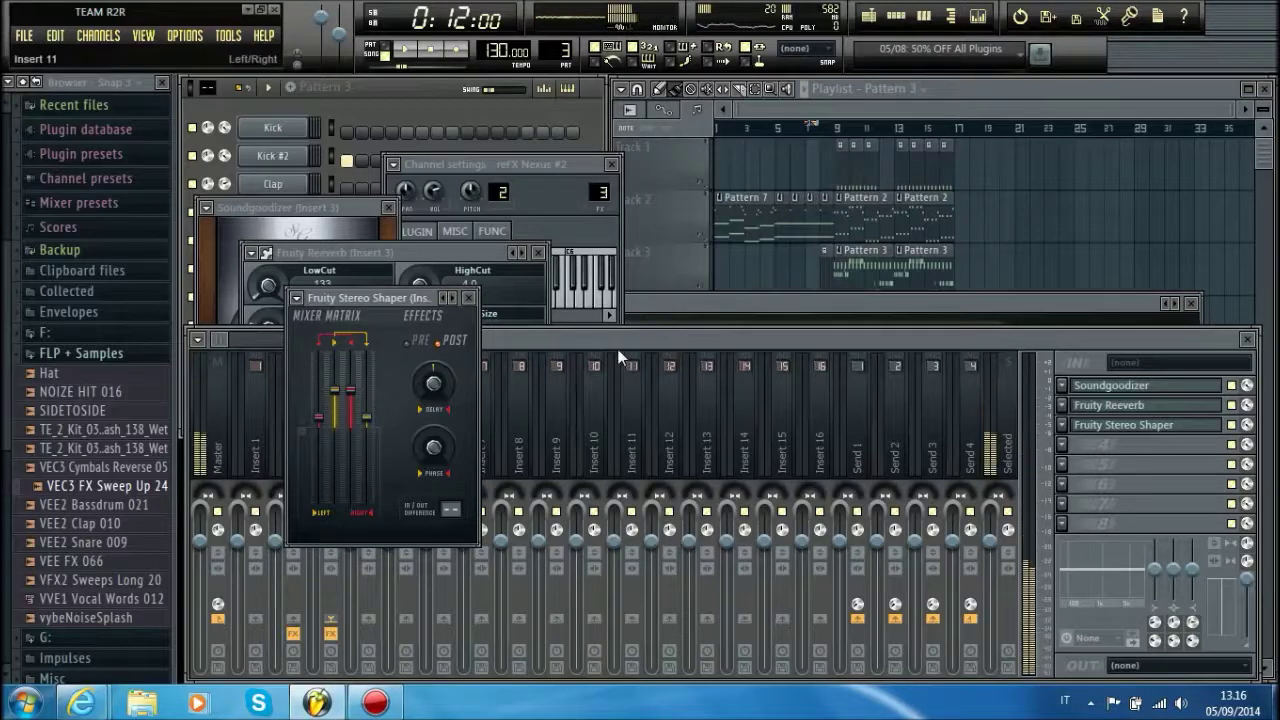
- Add Fruity Free Filter to Insert 3's fourth slot as a low pass at 16000 Hz and create an automation clip for its Freq
click(1064, 448)
click(900, 509)
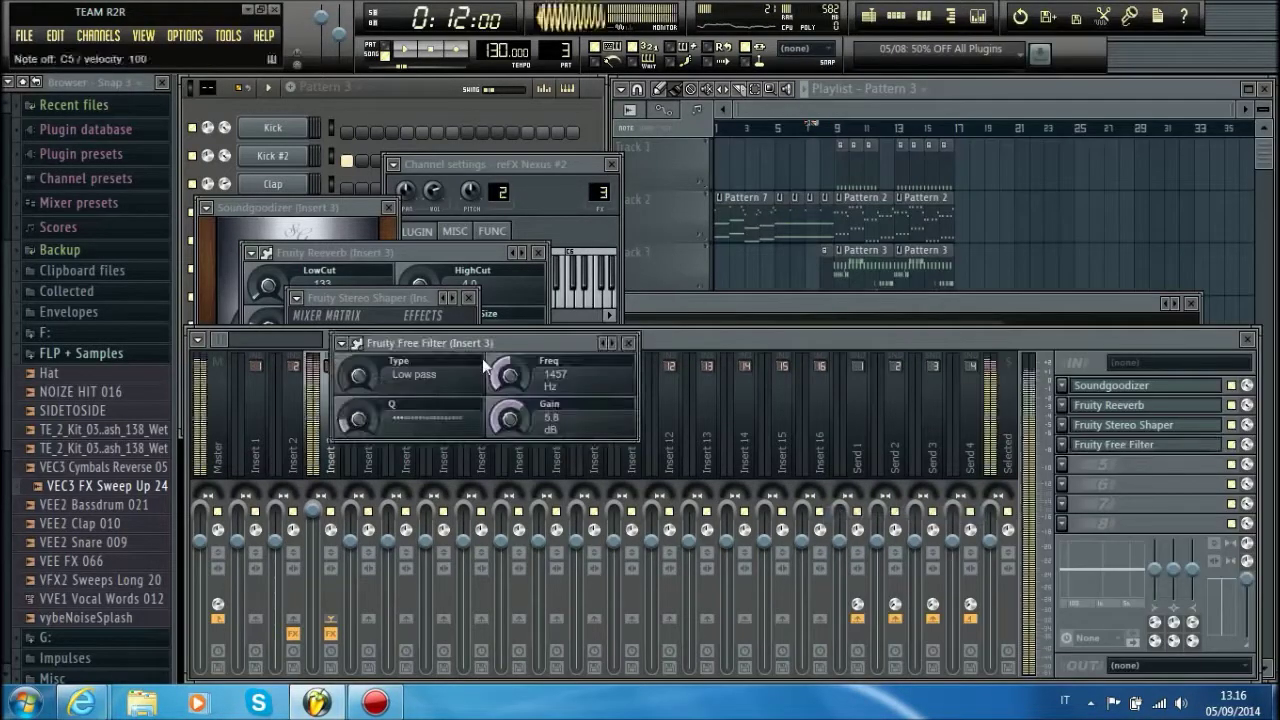
right_click(509, 373)
click(593, 490)
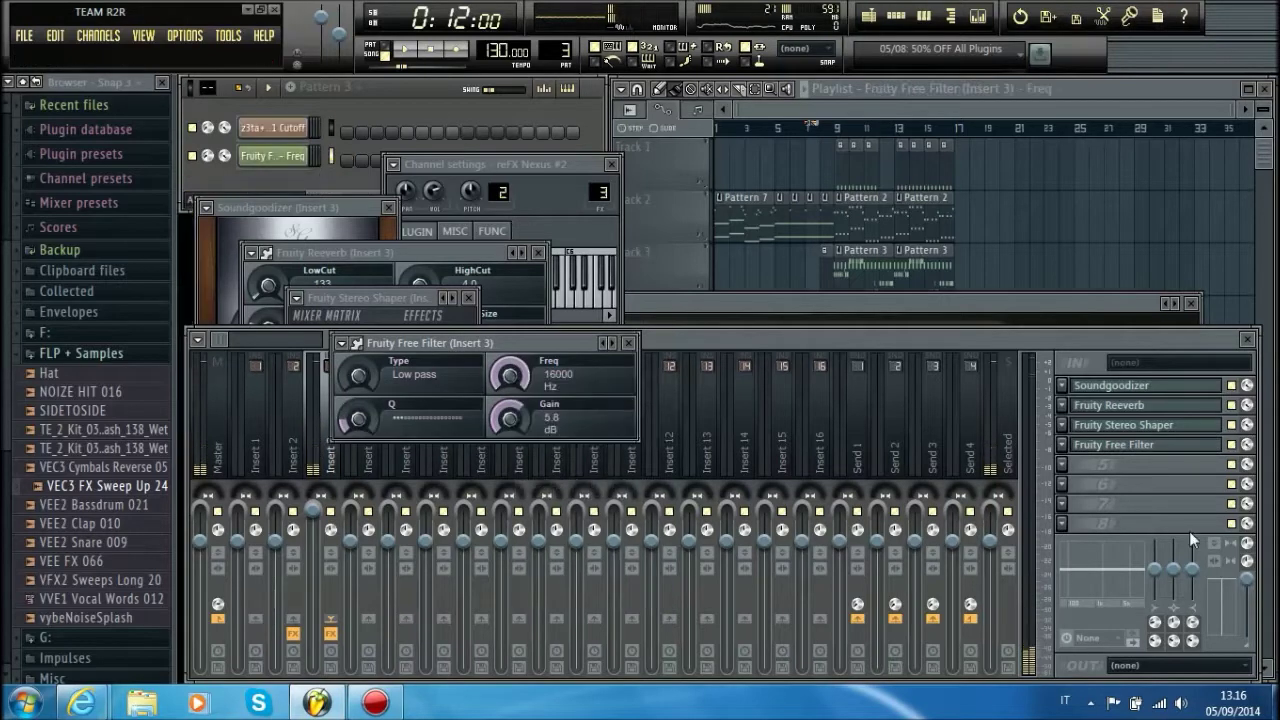
- Shape the Free Filter Freq envelope on track 9 to drop sharply at bar 8 and rise back by bar 9, auditioning it
click(798, 102)
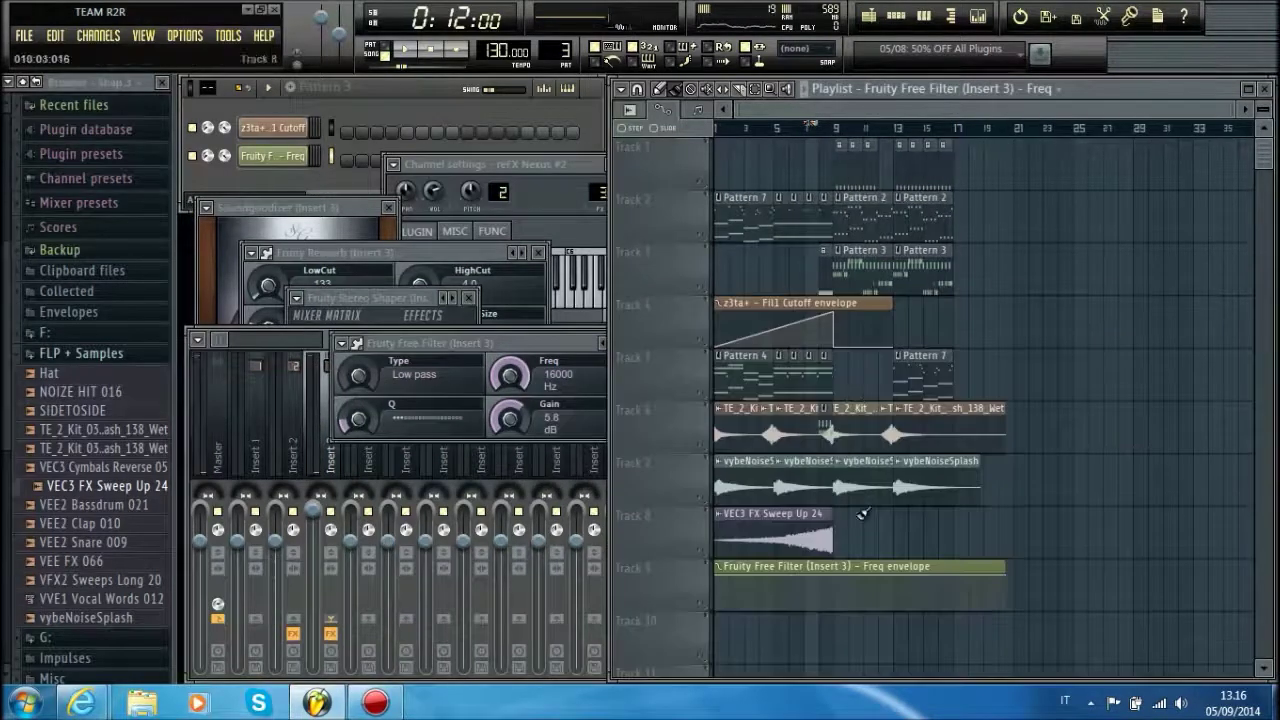
drag(840, 601, 821, 608)
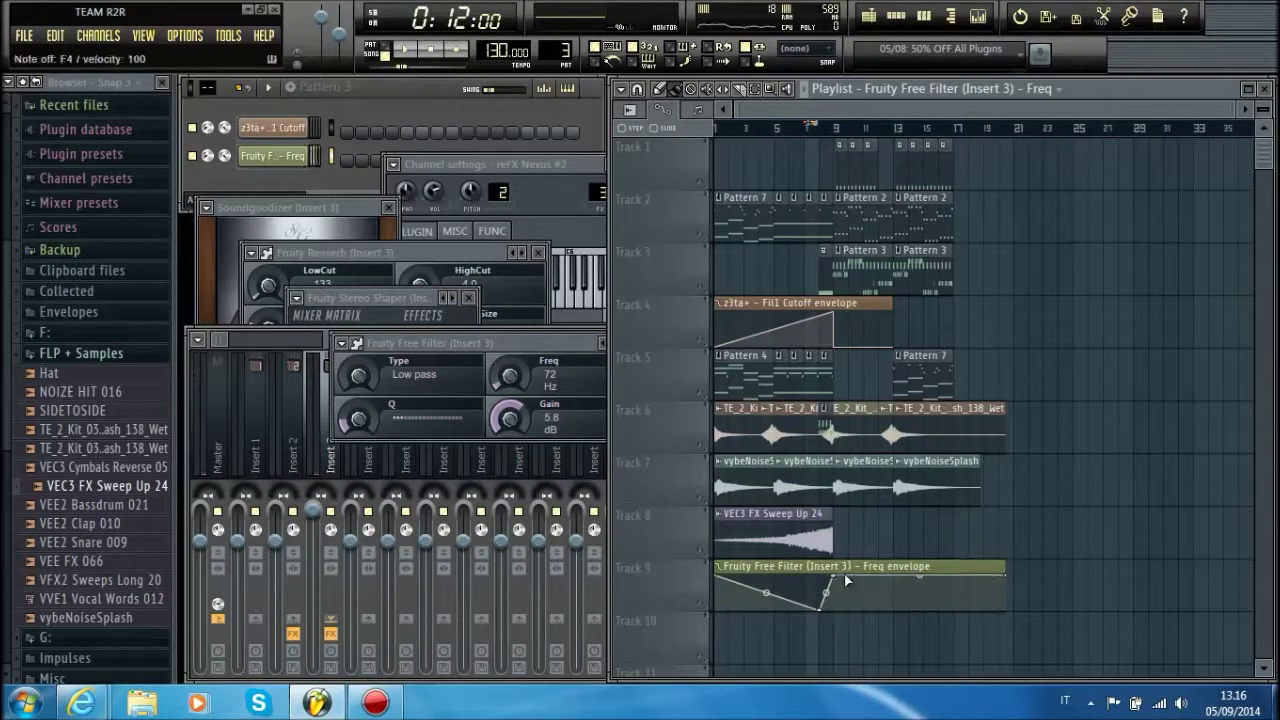
key(space)
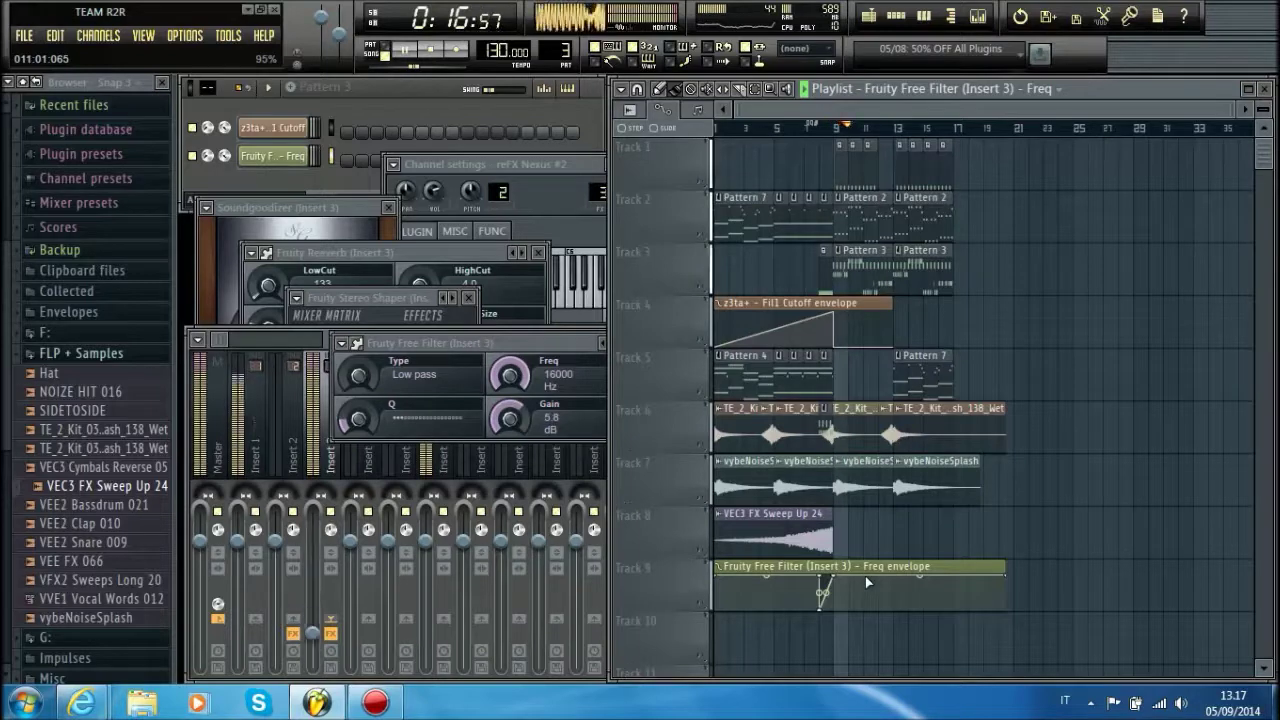
key(space)
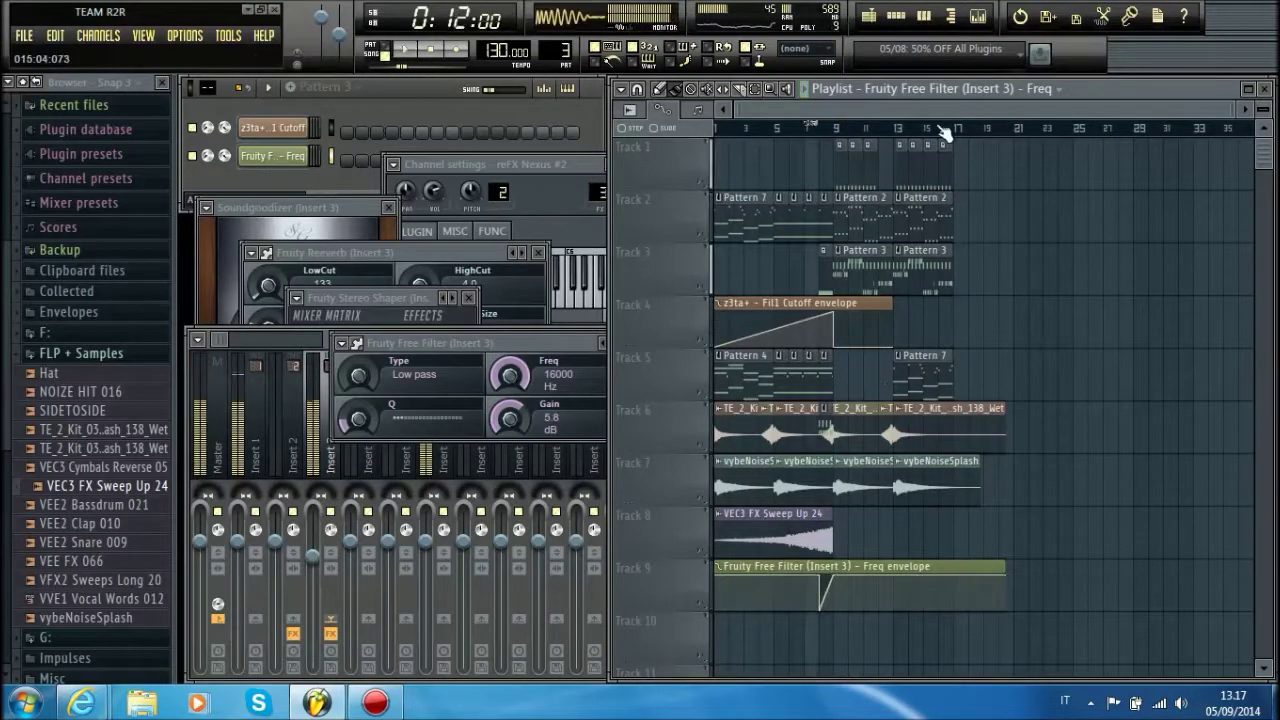
- Add Fruity Parametric EQ 2 to Insert 3's fifth slot and boost band 7 about 3.9 dB at 7436 Hz
click(979, 18)
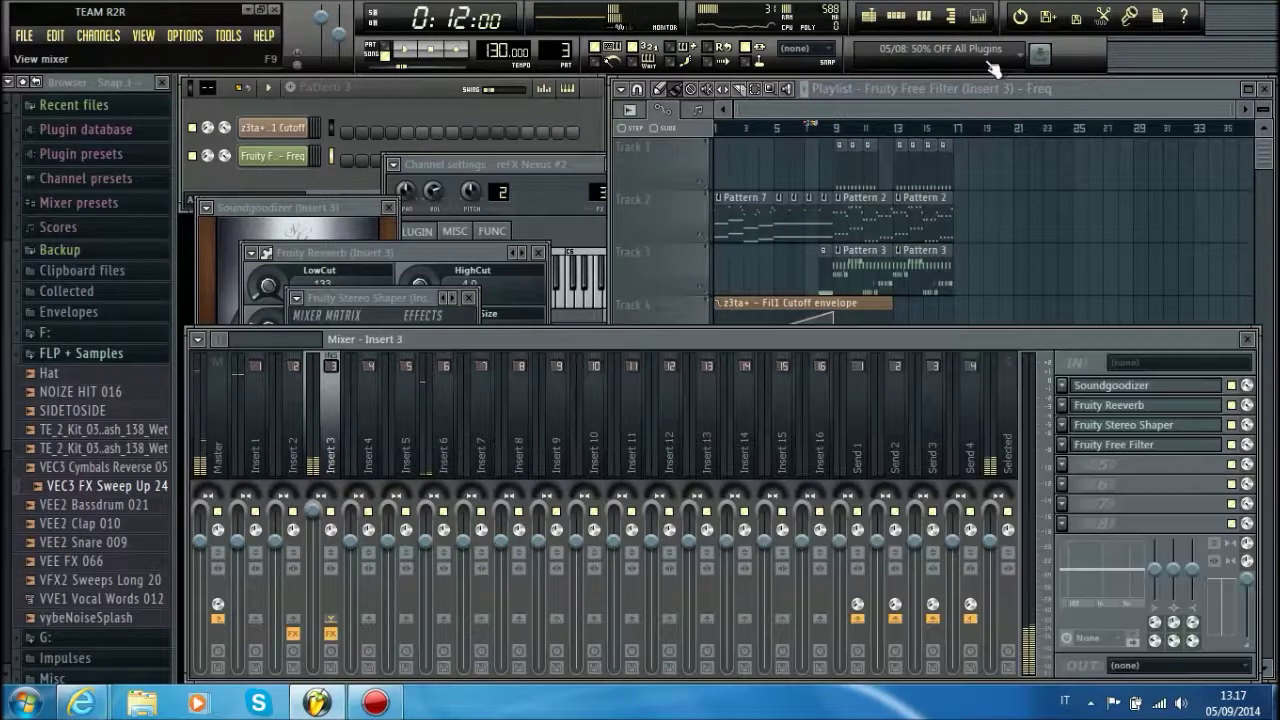
click(1063, 466)
click(1095, 43)
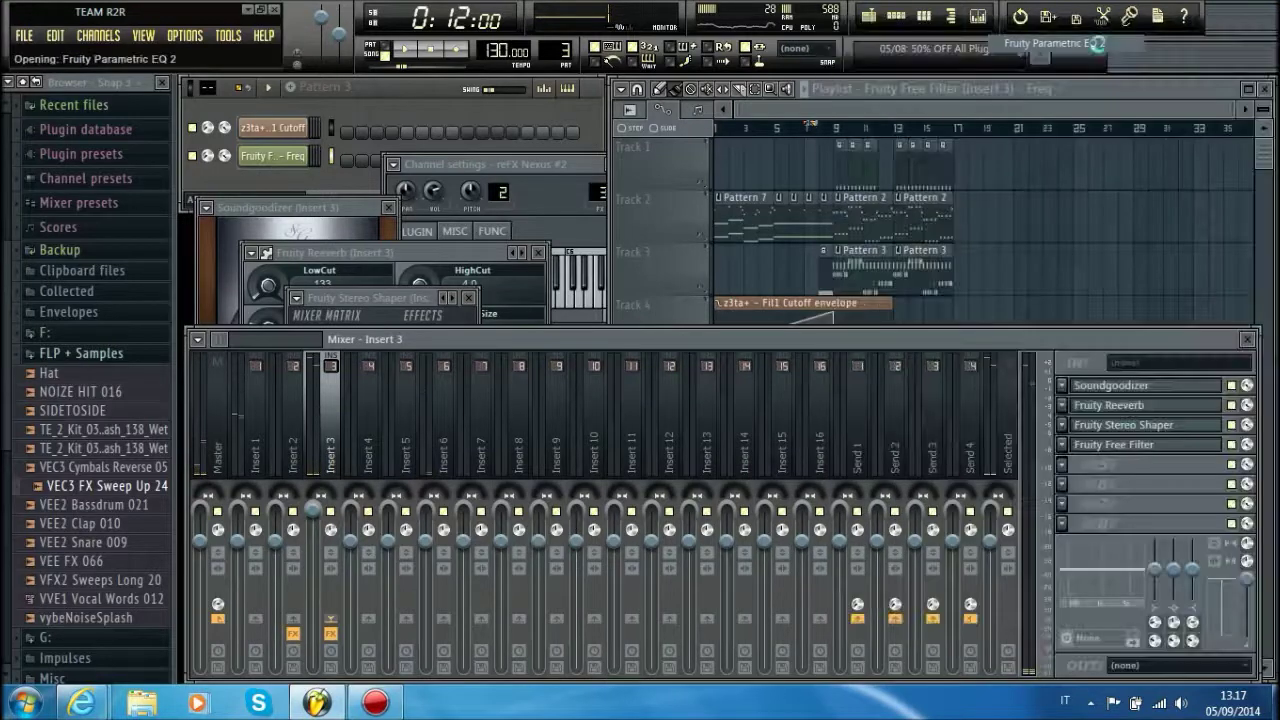
key(space)
key(space)
drag(716, 539, 723, 518)
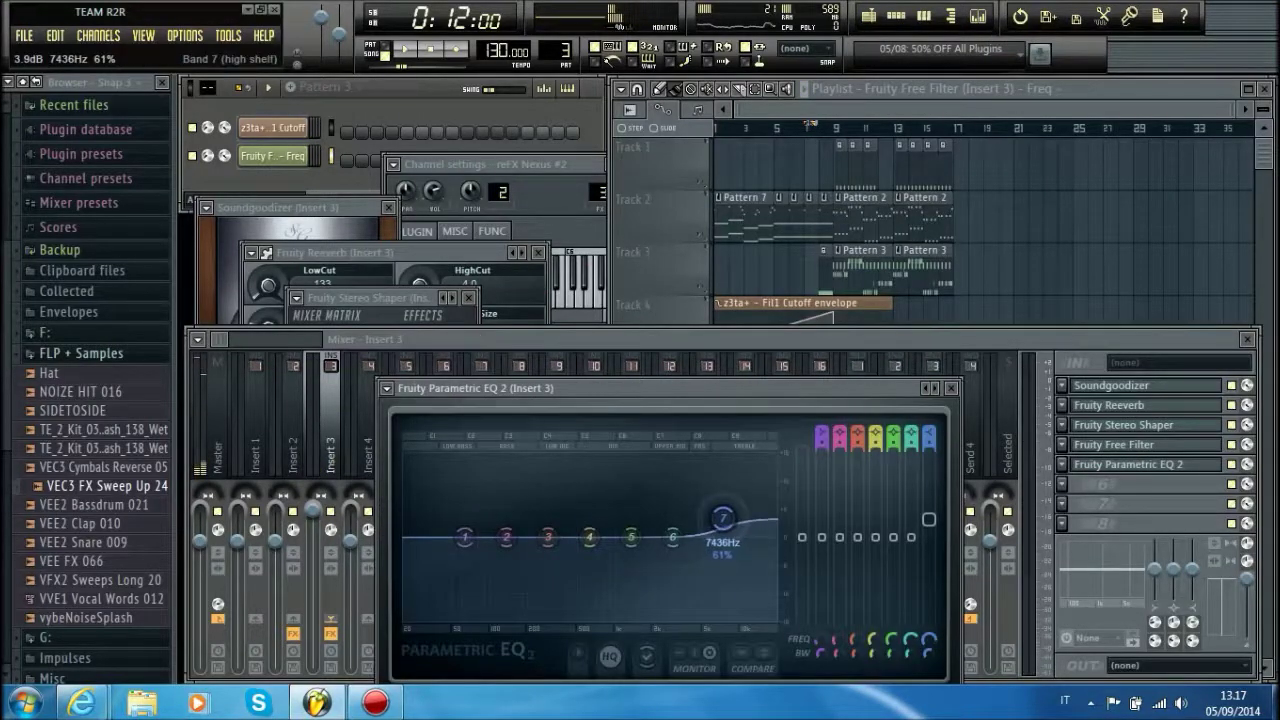
- Show all channels in the channel rack and open the reFX Nexus #3 channel to check its mixer track
click(589, 130)
click(264, 204)
click(254, 226)
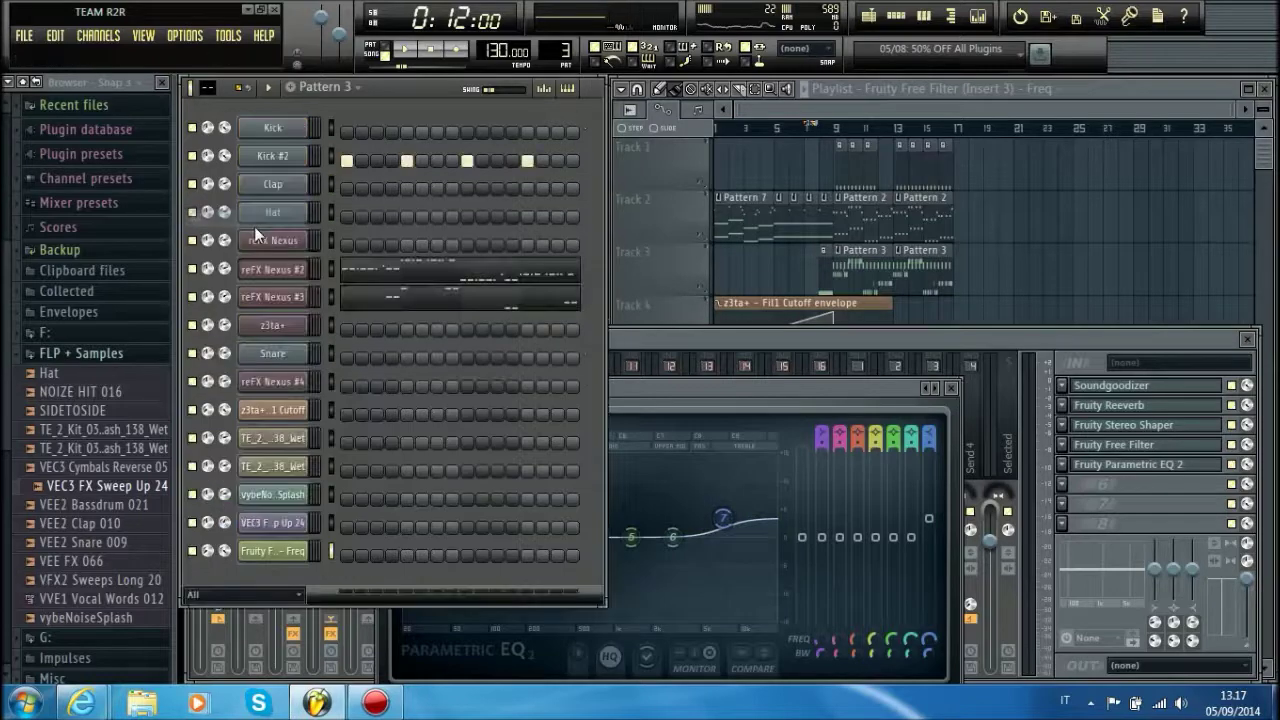
click(272, 297)
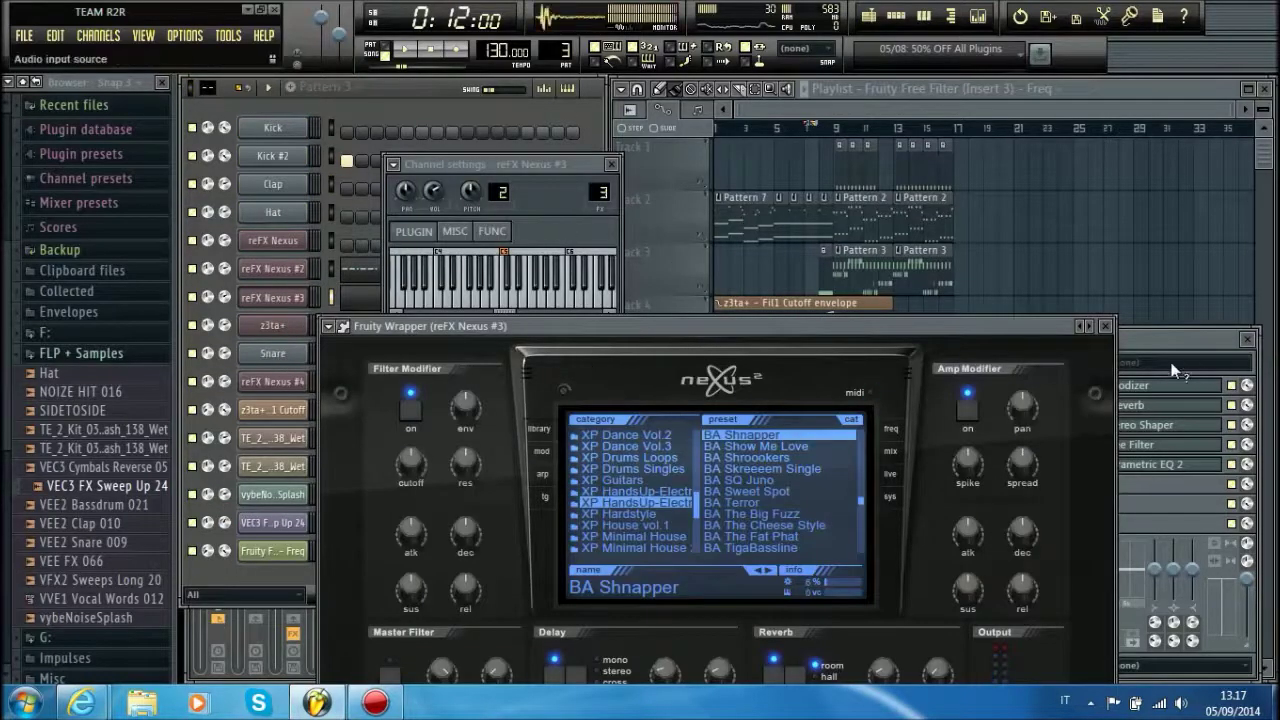
- Lower bands 1 and 6 in Insert 3's Parametric EQ 2 and play the song from bar 9 to audition the change
click(1170, 465)
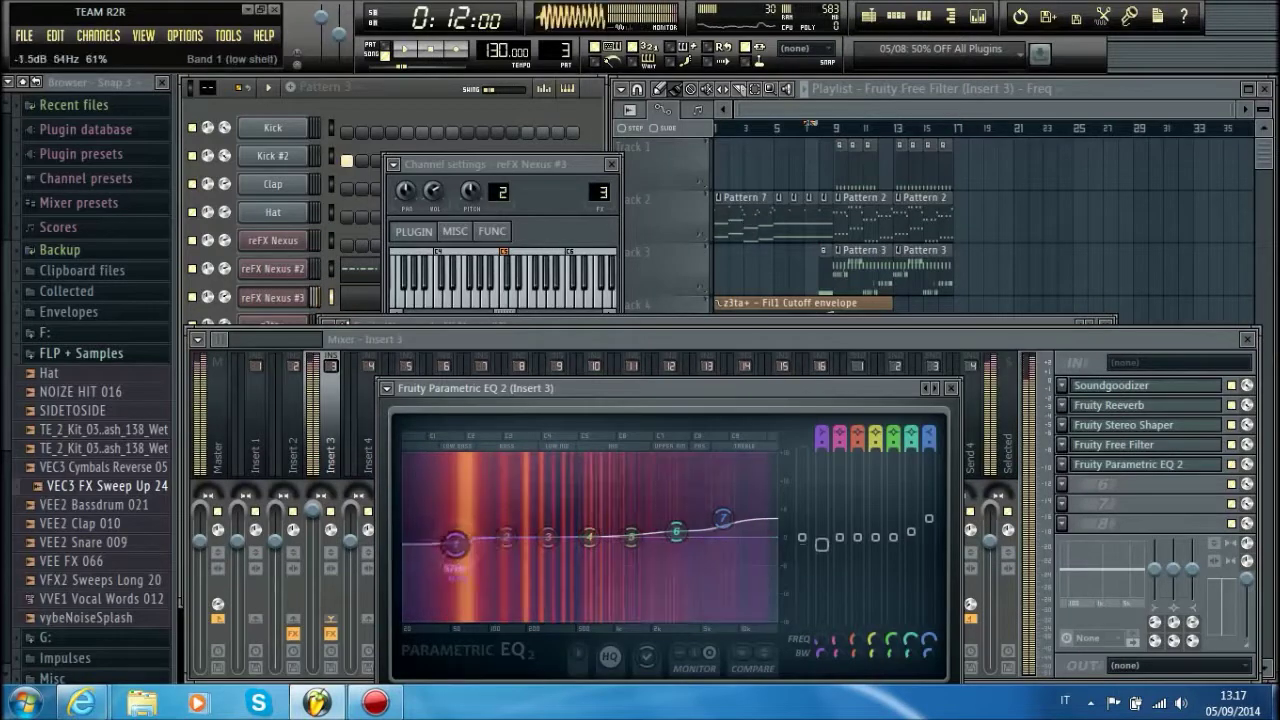
drag(676, 530, 684, 560)
key(space)
key(space)
drag(870, 110, 836, 116)
click(834, 128)
key(space)
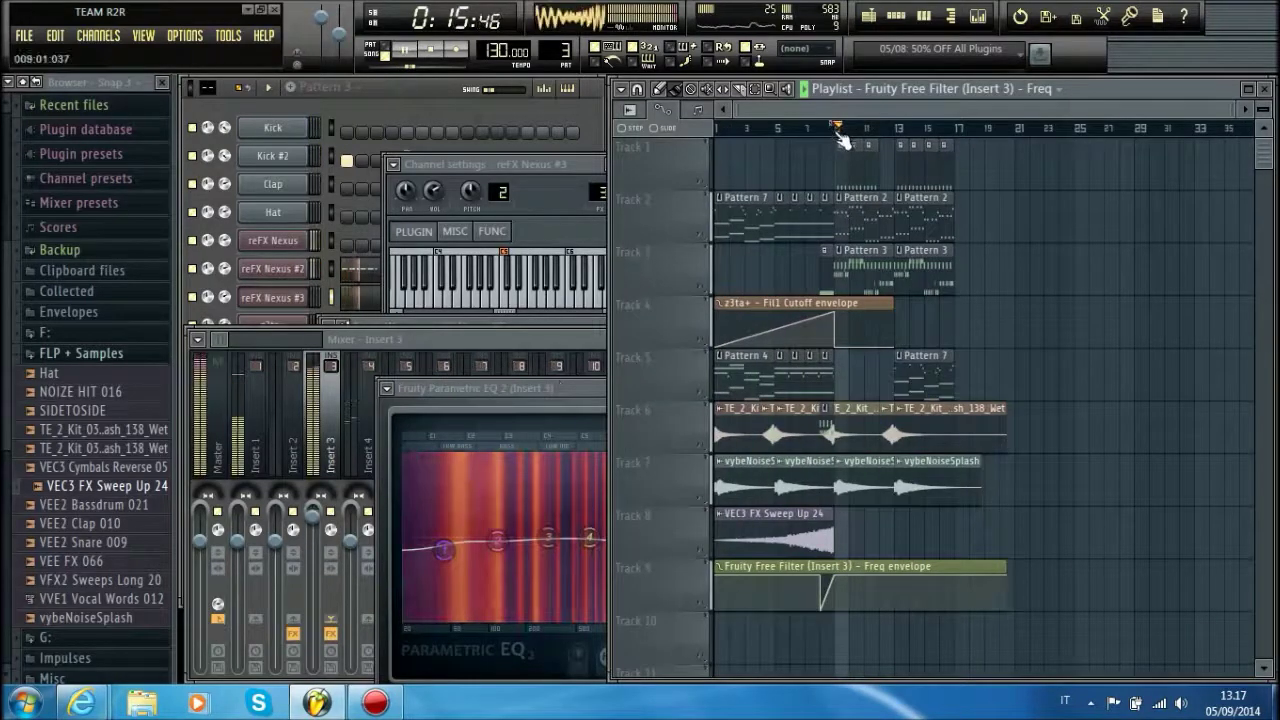
- Refine Insert 3's Parametric EQ 2 during playback by moving band 6 to a lower frequency, reducing band 7 slightly and cutting band 4
click(565, 398)
drag(679, 554, 661, 554)
drag(723, 518, 725, 521)
drag(590, 537, 595, 548)
scroll(595, 546, up, 1)
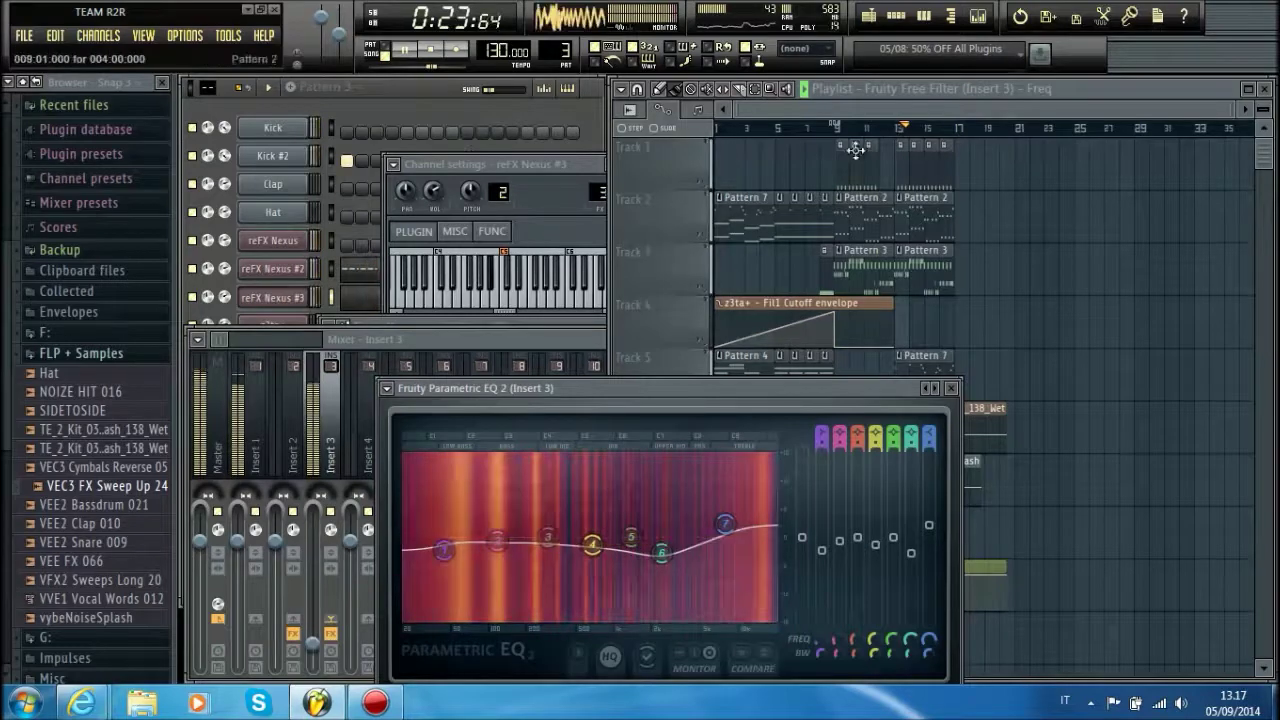
- Select Pattern 7 from track 2 and route the reFX Nexus #4 piano channel to mixer Insert 7
click(730, 225)
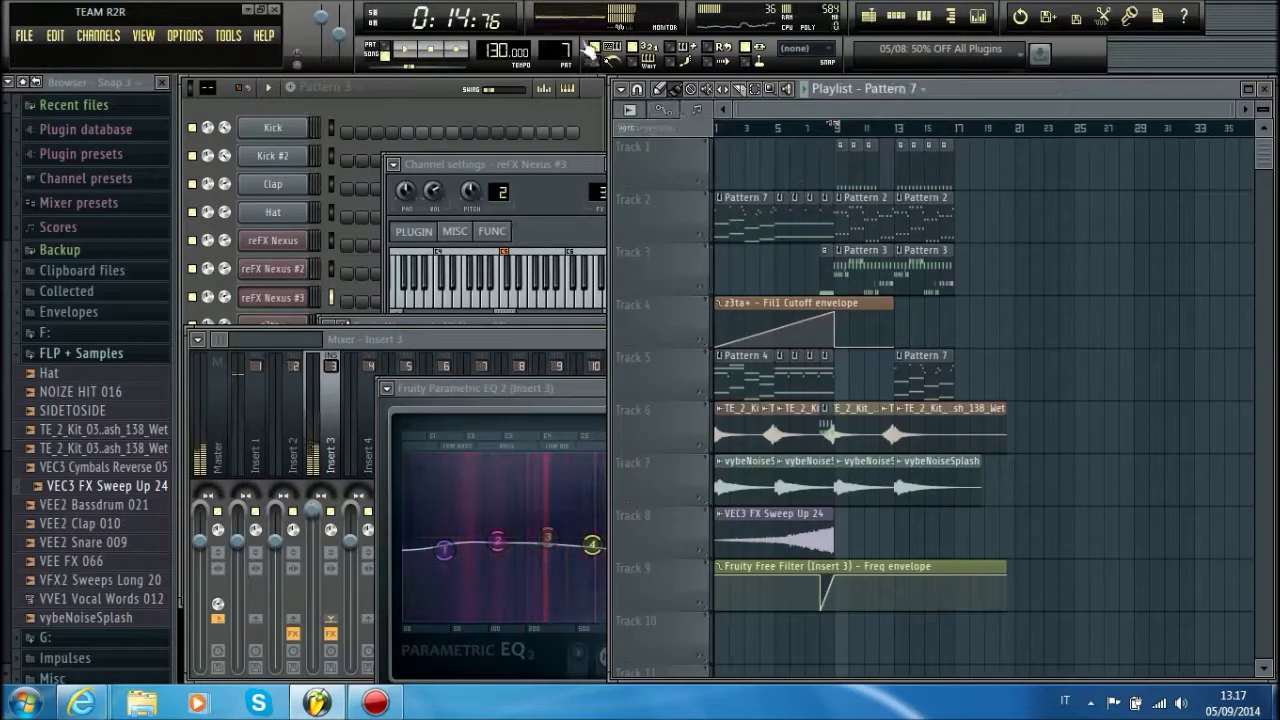
click(583, 93)
click(284, 388)
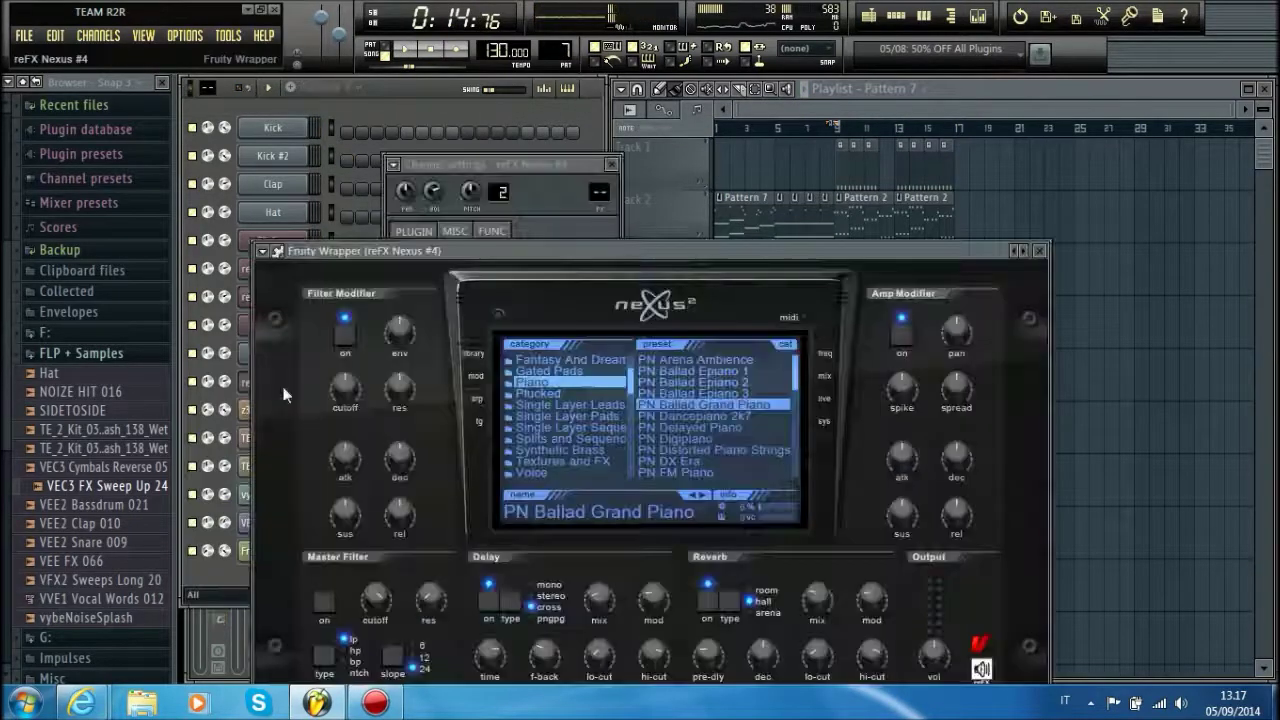
click(598, 192)
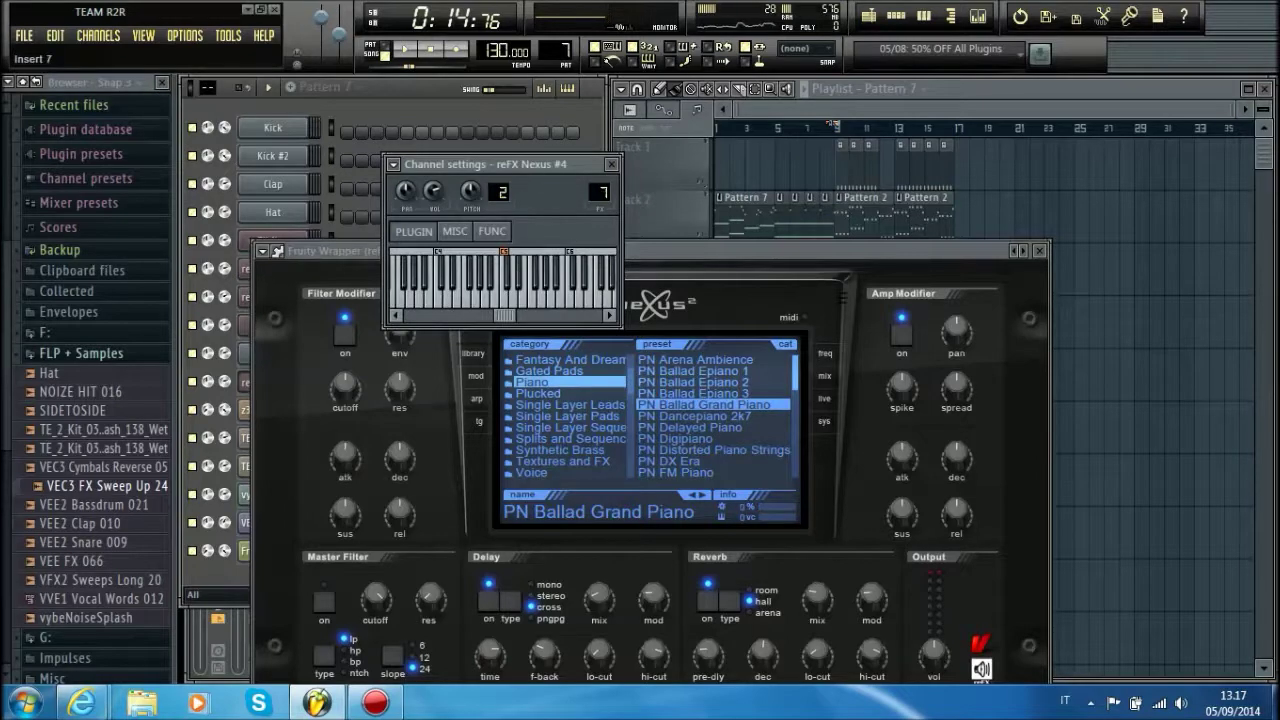
click(598, 192)
- Load Soundgoodizer into the first effect slot of Insert 7 and lower that mixer track's level
click(1065, 384)
click(1074, 478)
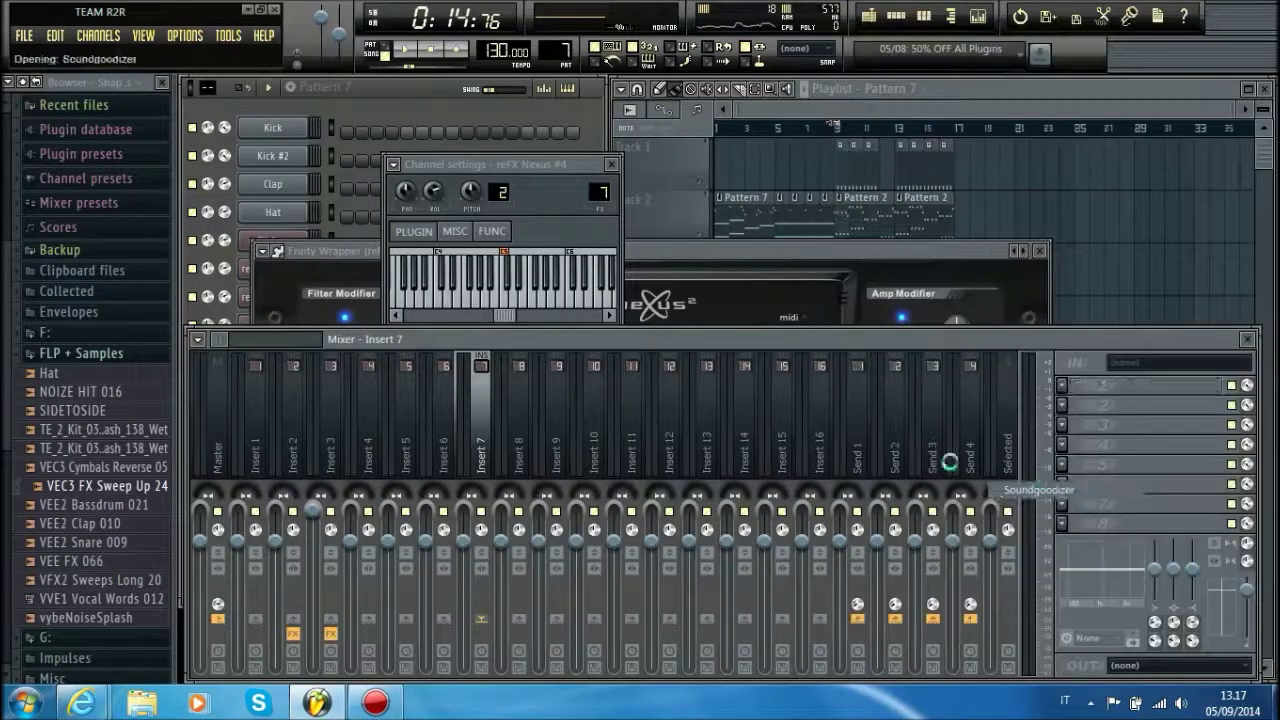
drag(1247, 590, 1247, 598)
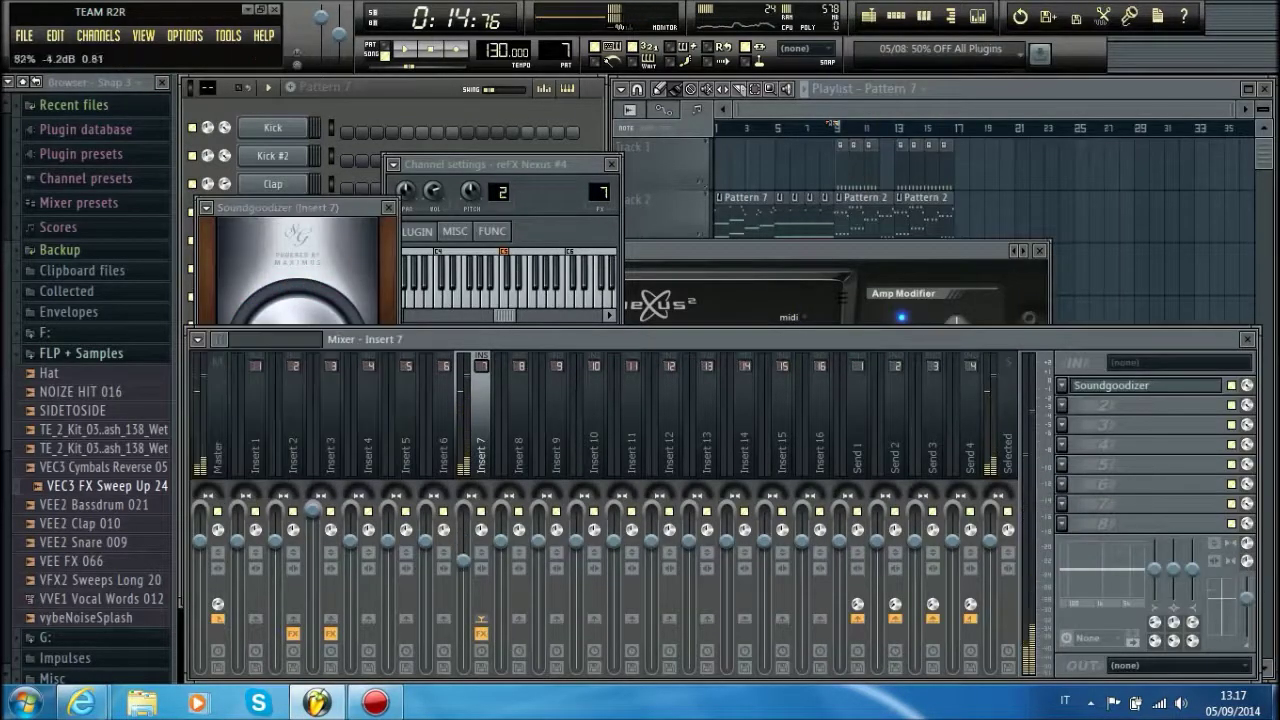
- Add Fruity Parametric EQ 2 to Insert 7's second slot, cutting bands 7 and 1 and slightly boosting band 6
click(1100, 404)
click(1103, 46)
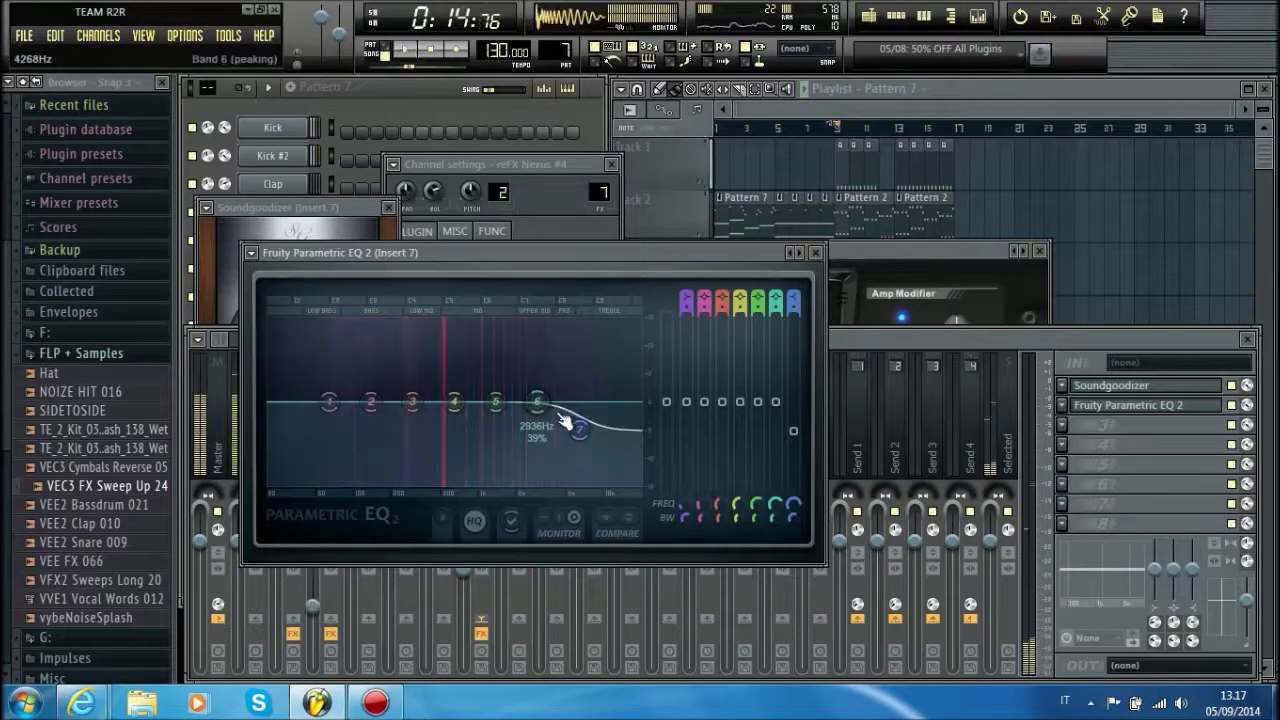
drag(540, 404, 593, 431)
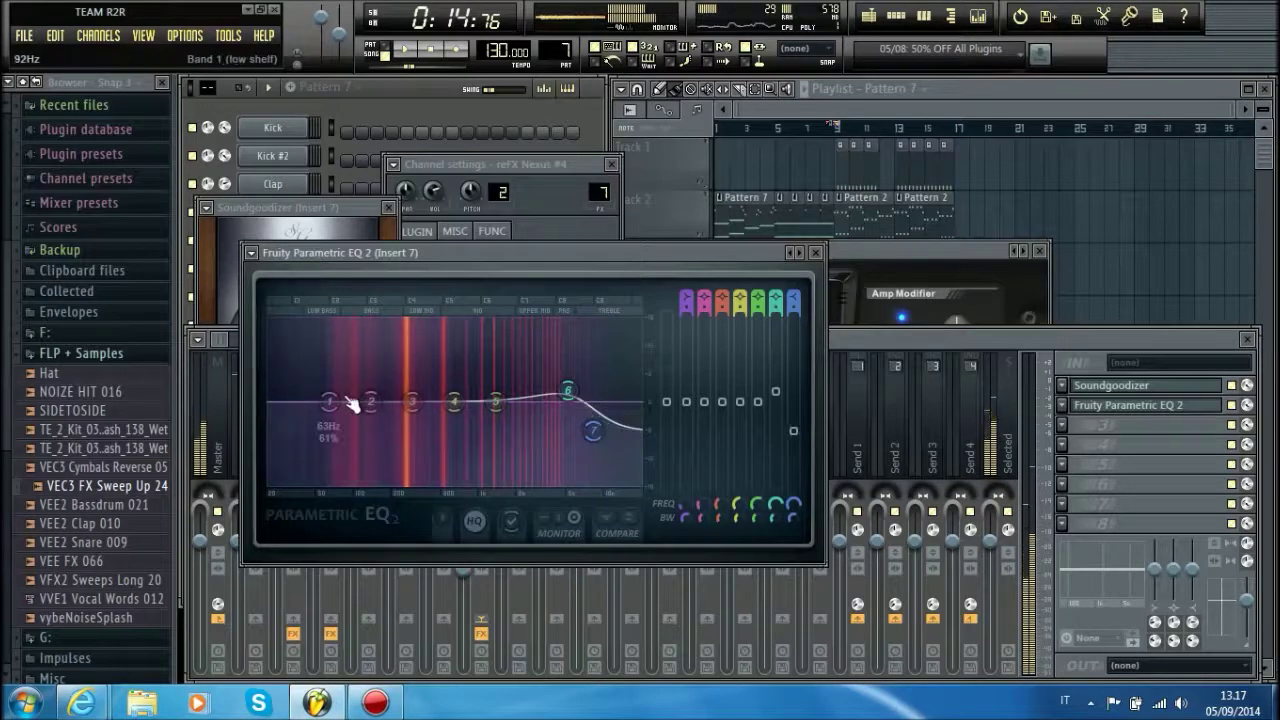
drag(331, 403, 319, 421)
- Add Fruity Reeverb to Insert 7's third slot with HighDamping at 16.2 kHz and Dry at 53%, auditioning a note
click(1110, 424)
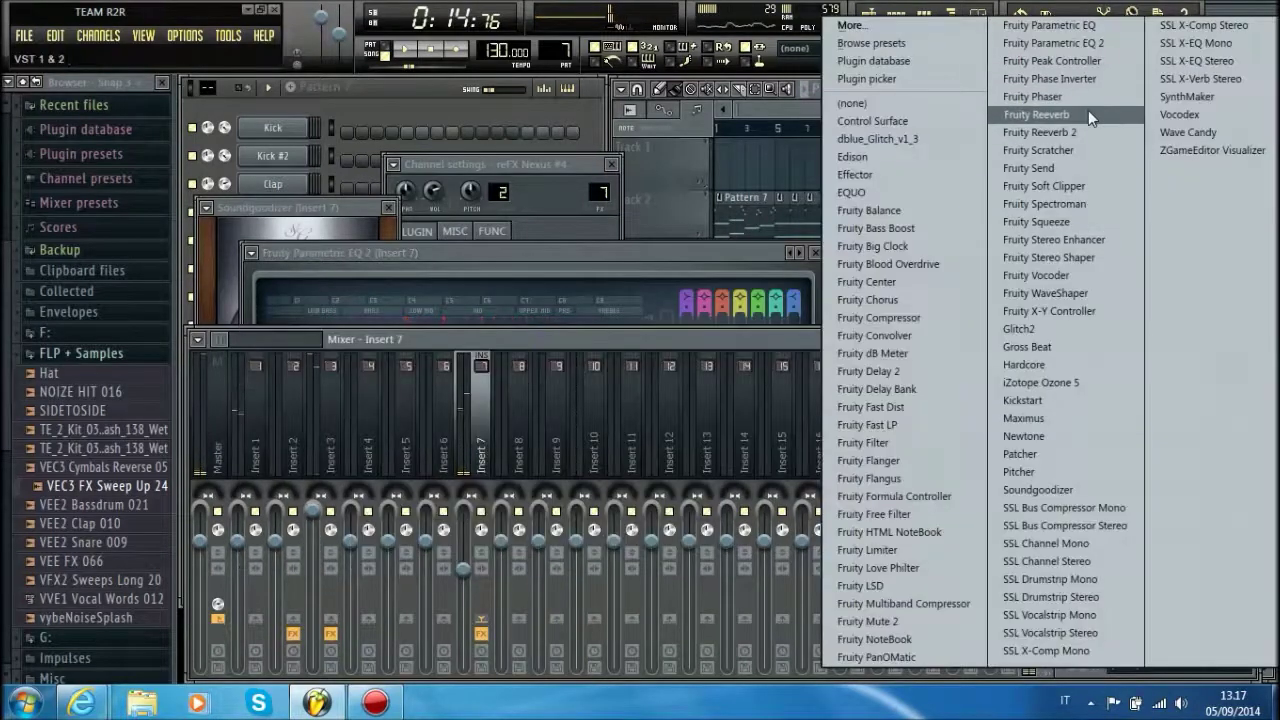
click(1088, 110)
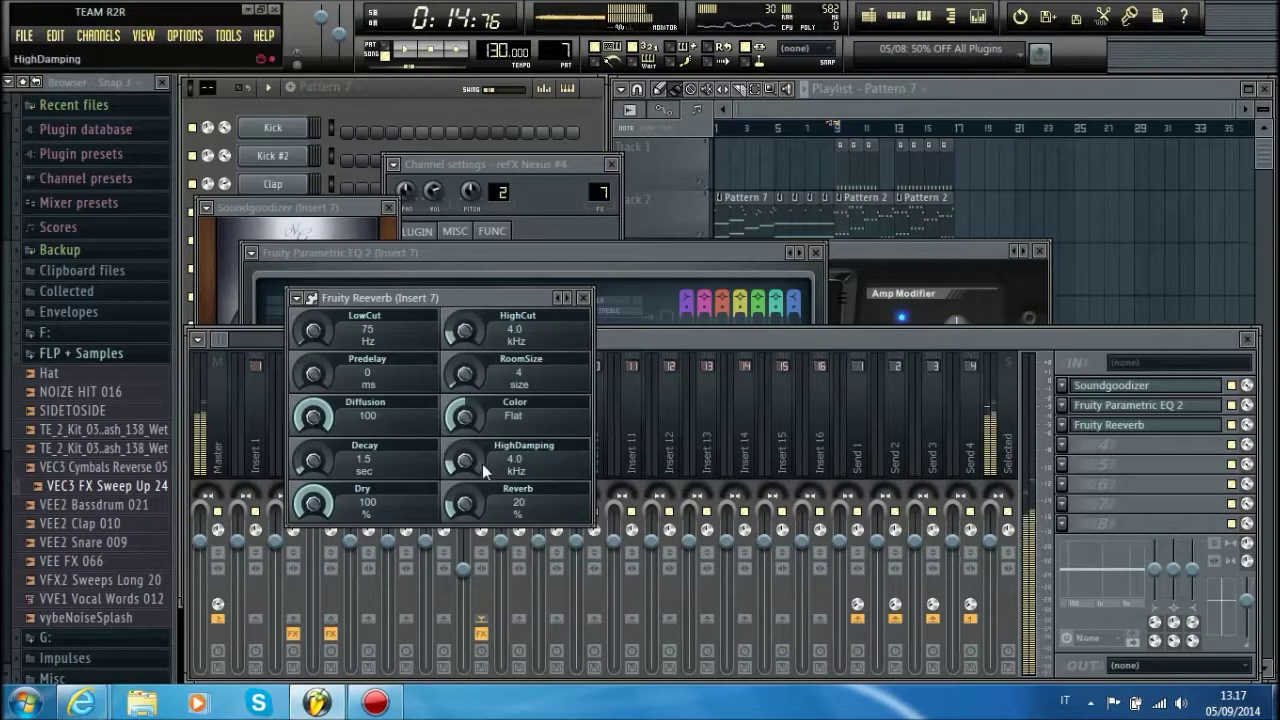
drag(313, 503, 313, 550)
key(z)
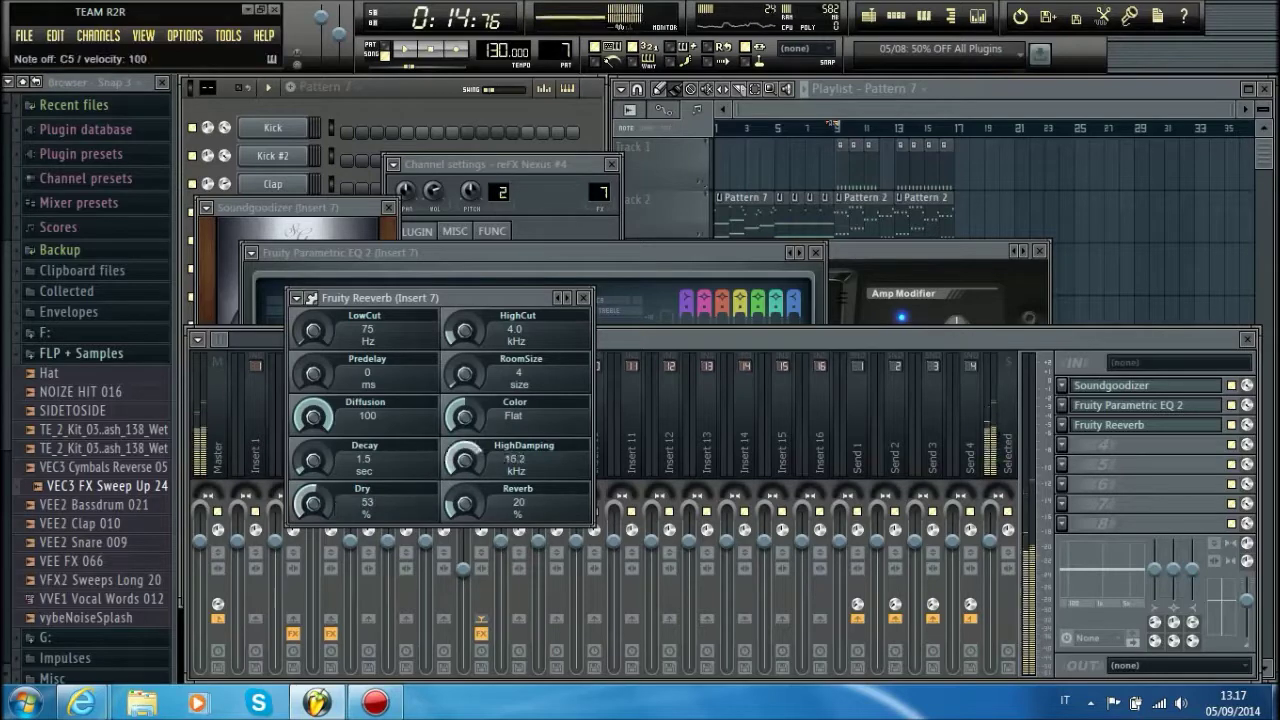
- Raise Insert 7's level slightly and load SSL Bus Compressor Stereo into its fourth slot, adjusting ratio, attack and release while auditioning a note
click(1244, 590)
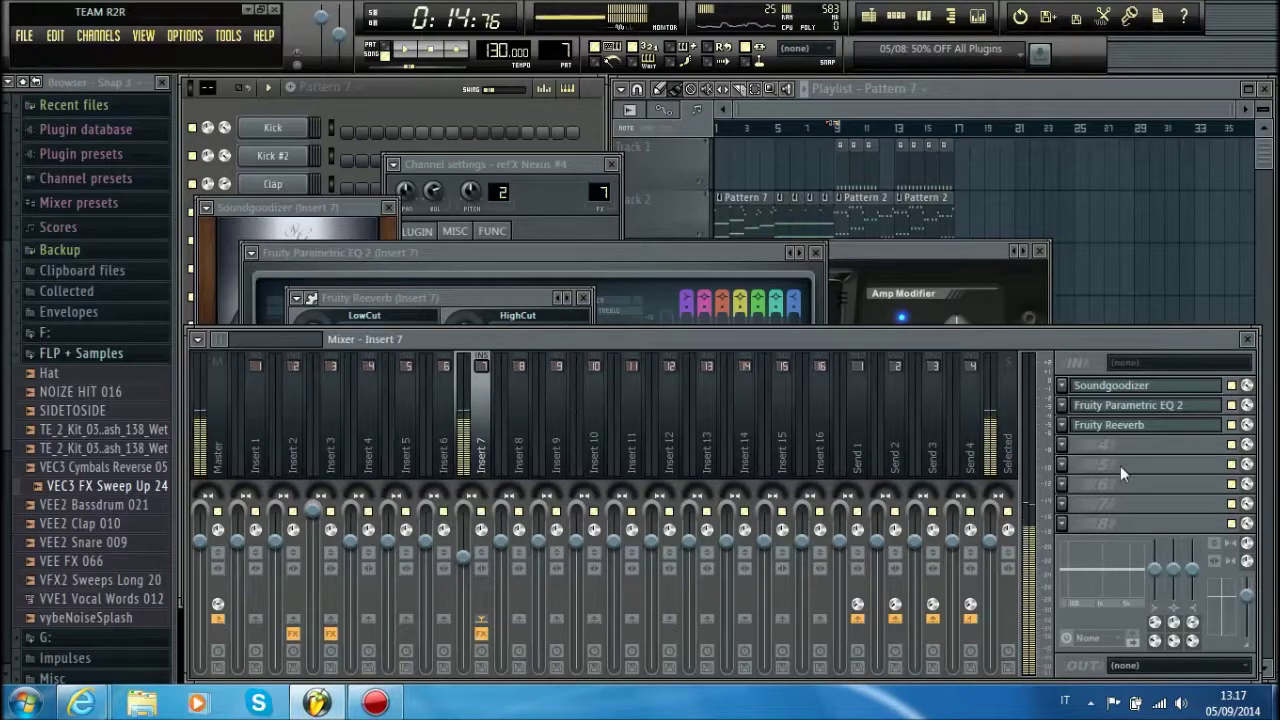
click(1070, 446)
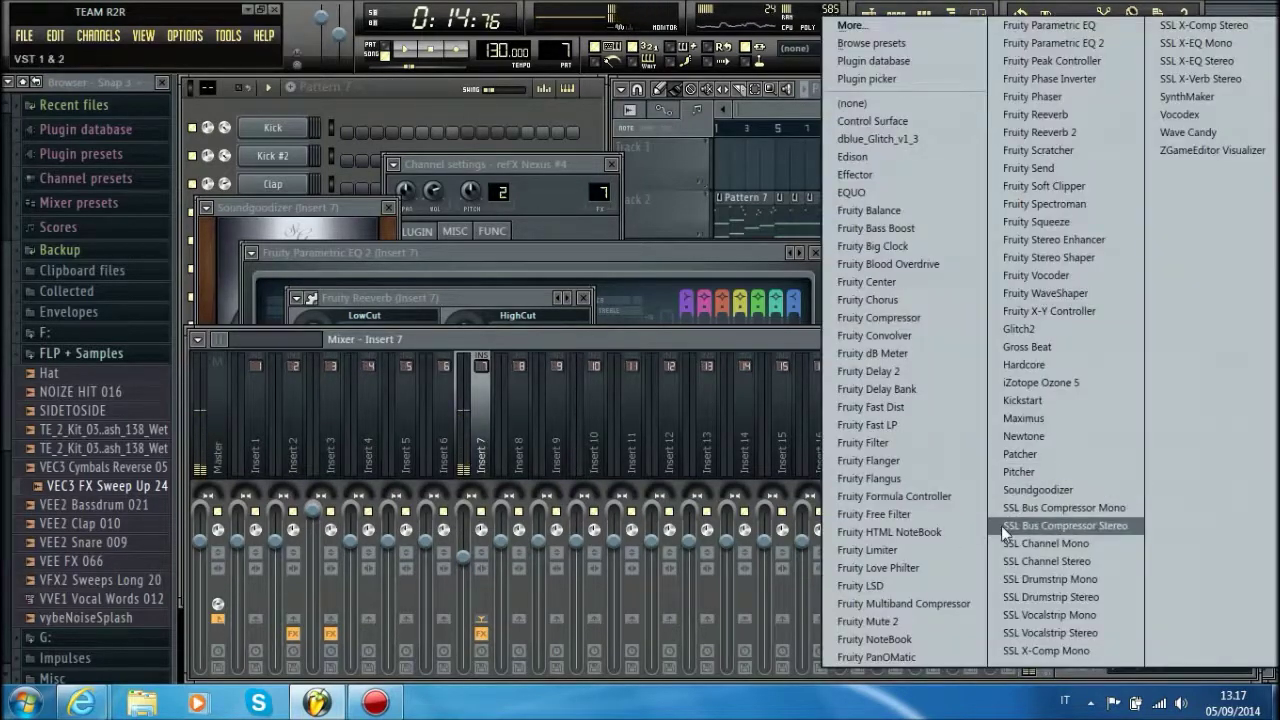
click(1099, 520)
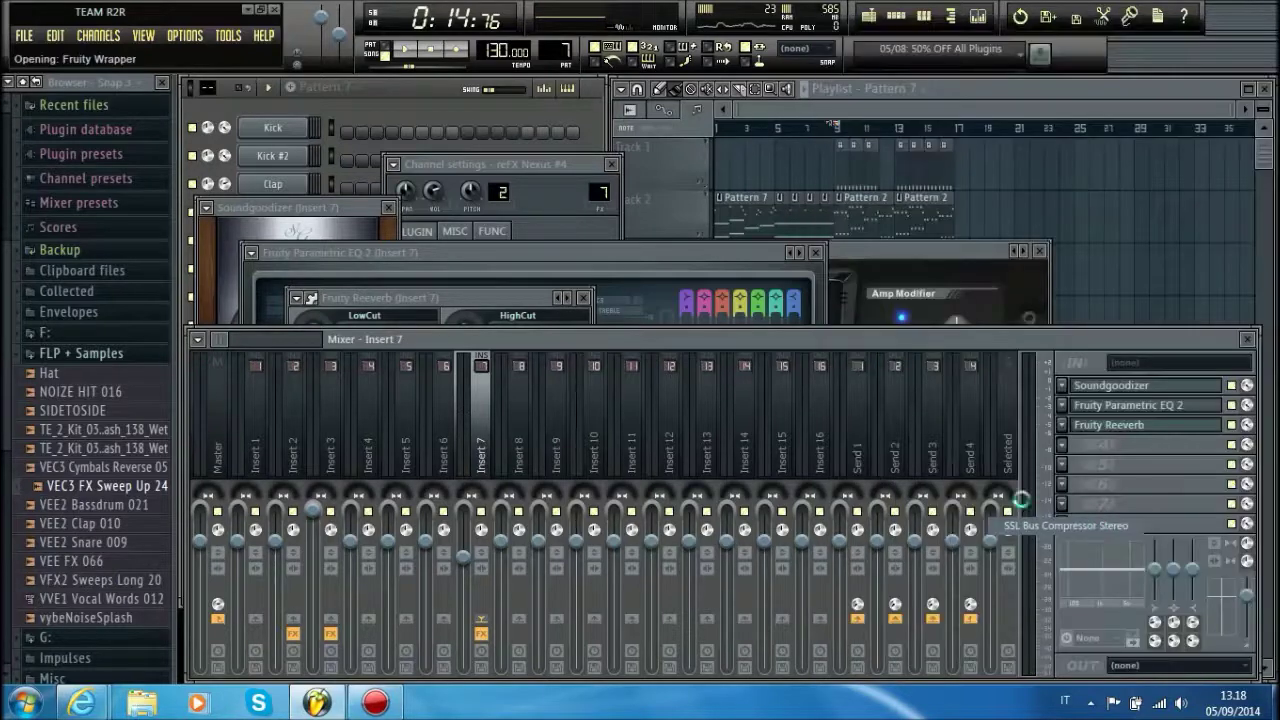
drag(480, 339, 402, 74)
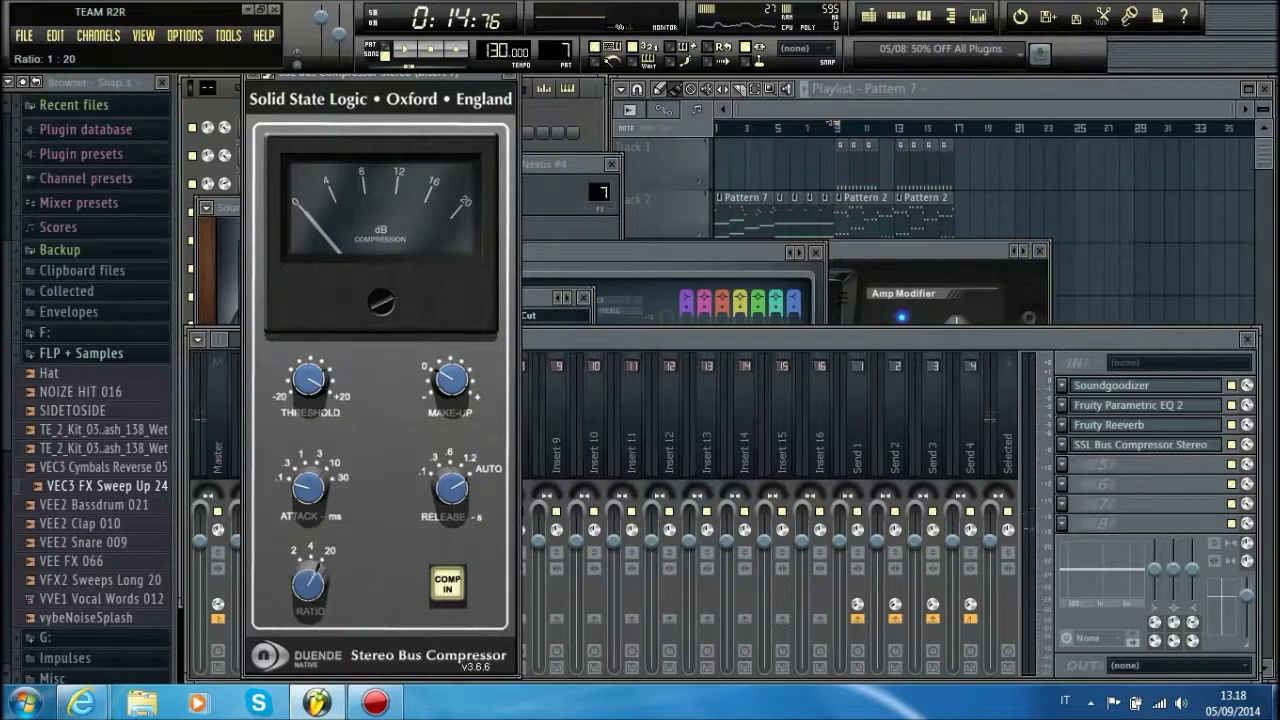
key(z)
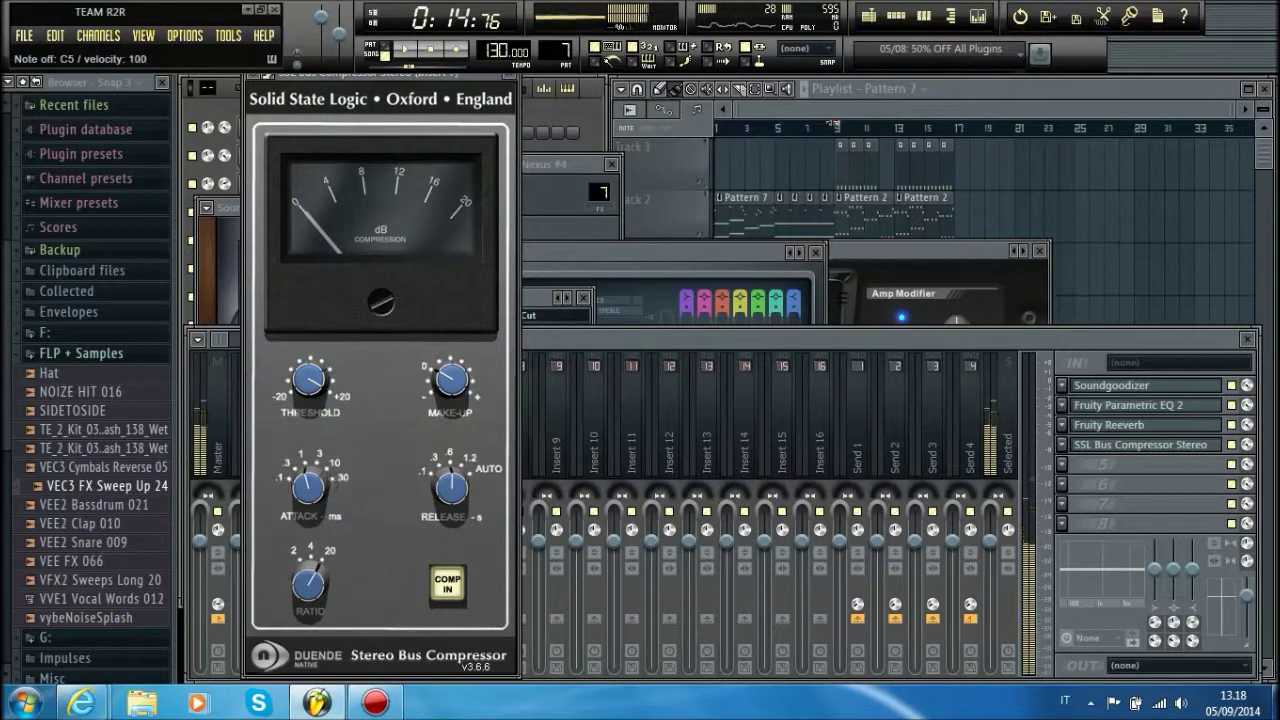
- Load SSL Drumstrip Stereo into Insert 7's fifth slot and adjust its Gate and HF Enhancer knobs
click(1075, 465)
click(1090, 601)
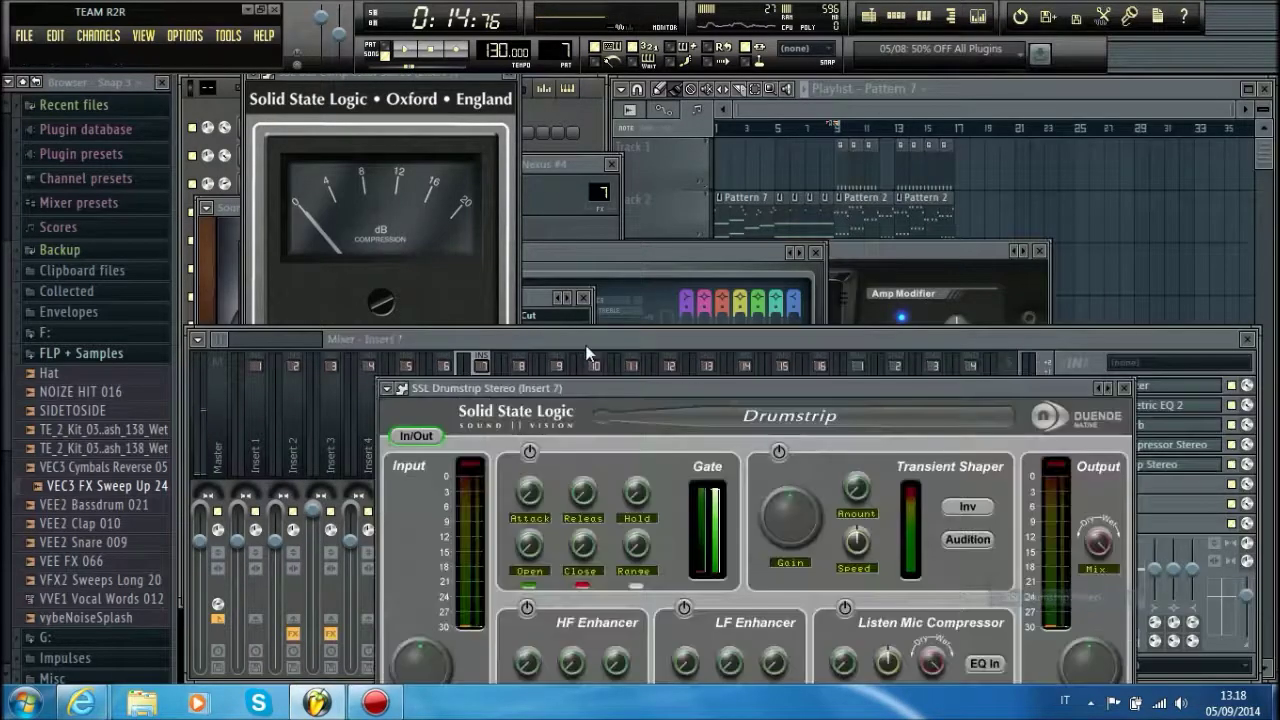
drag(631, 394, 486, 142)
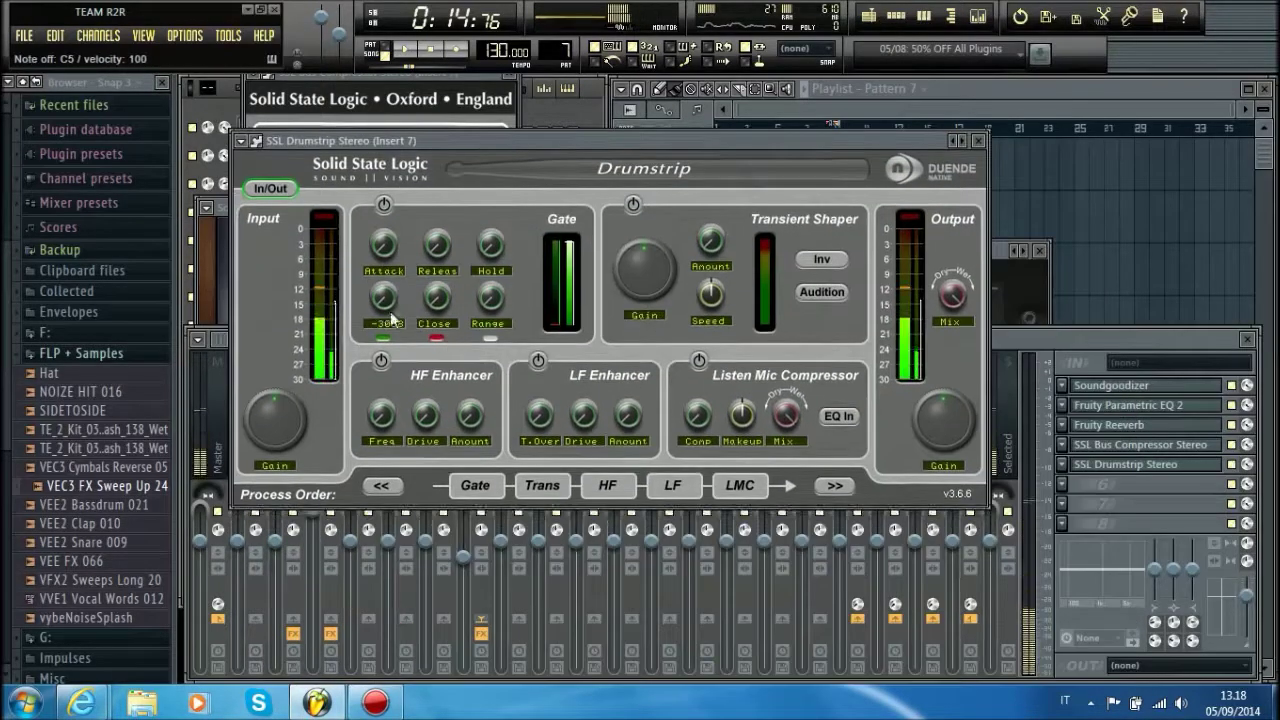
drag(384, 297, 385, 285)
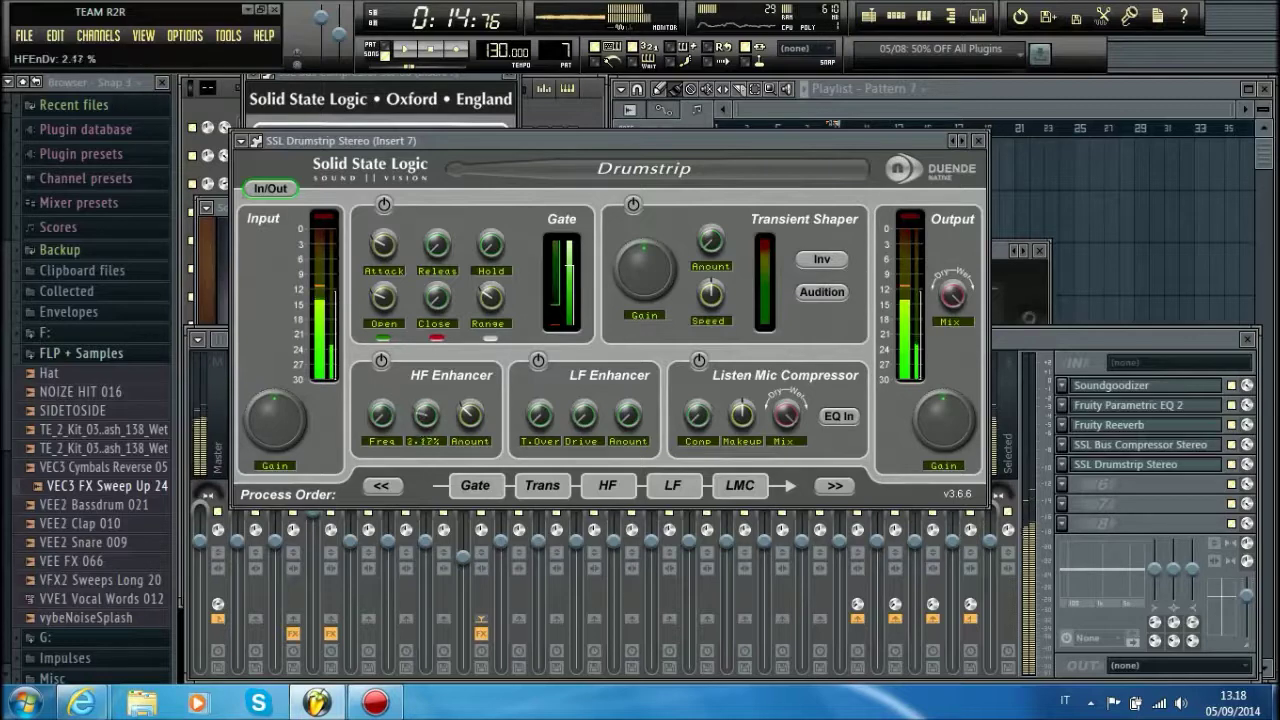
- Adjust the Drumstrip's Transient Shaper speed and gain while auditioning notes, and enable its Transient Shaper and Gate sections
drag(267, 469, 253, 446)
key(q)
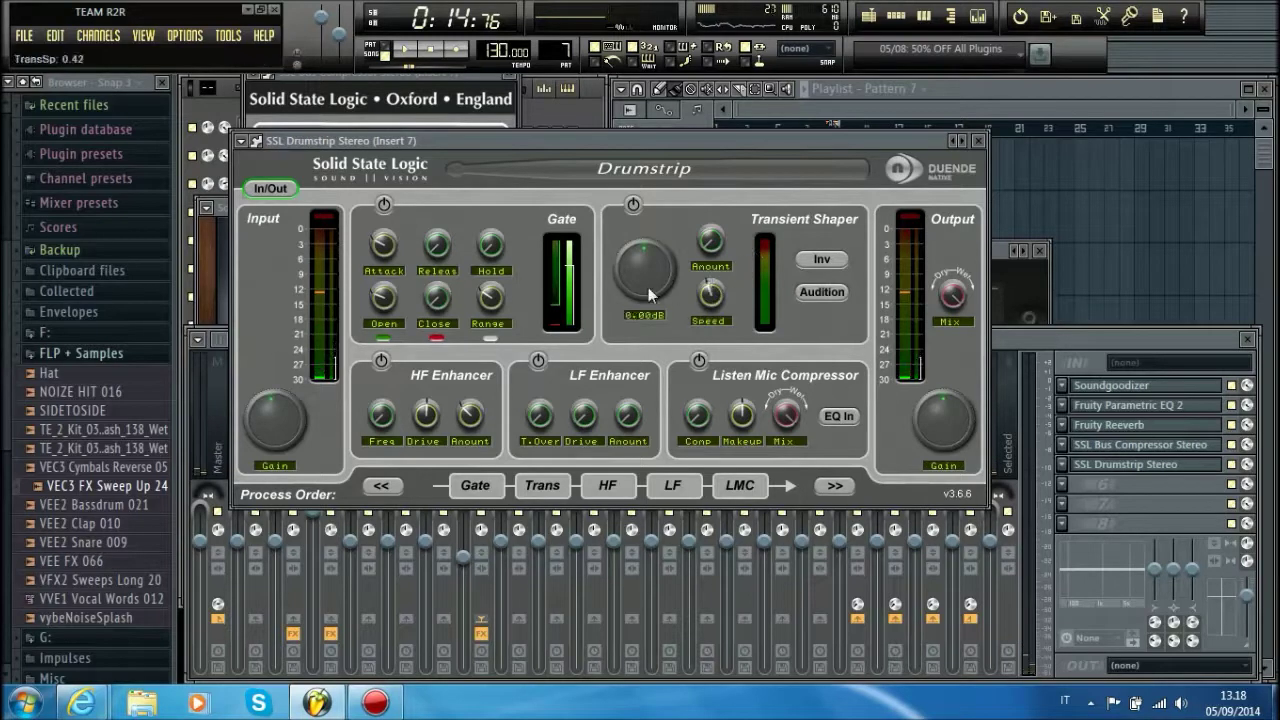
key(q)
drag(668, 280, 645, 260)
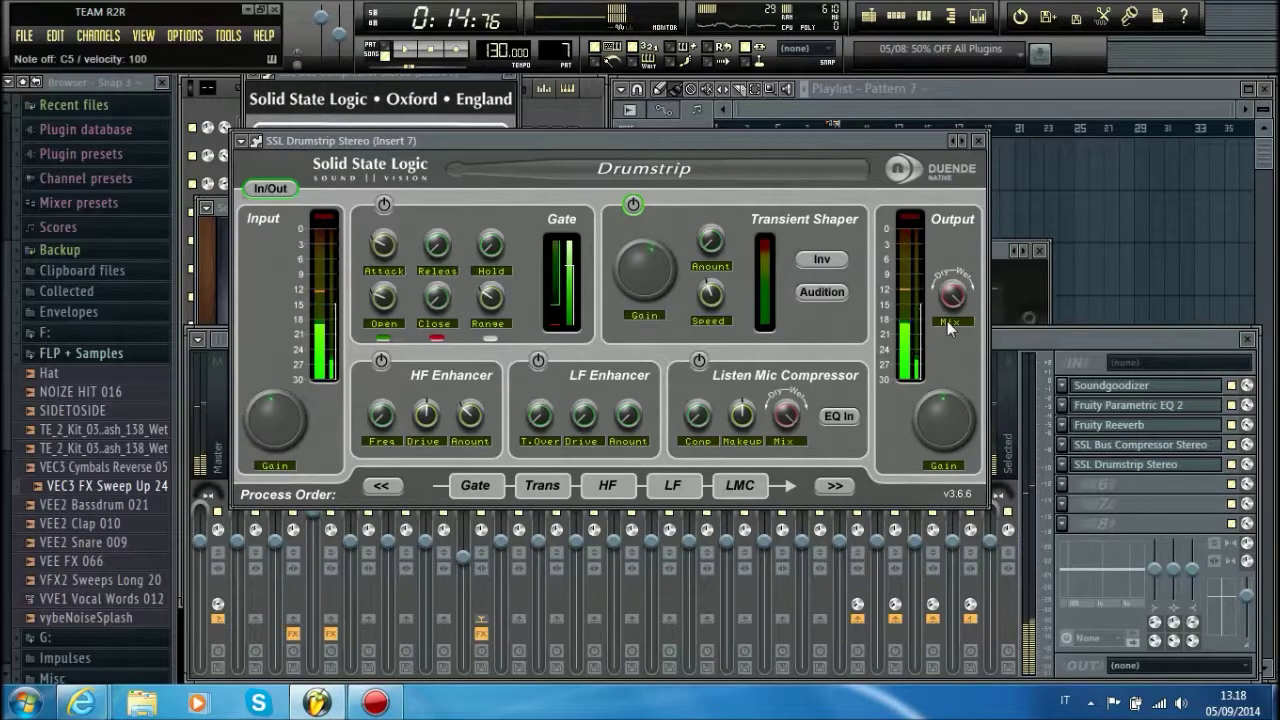
click(384, 205)
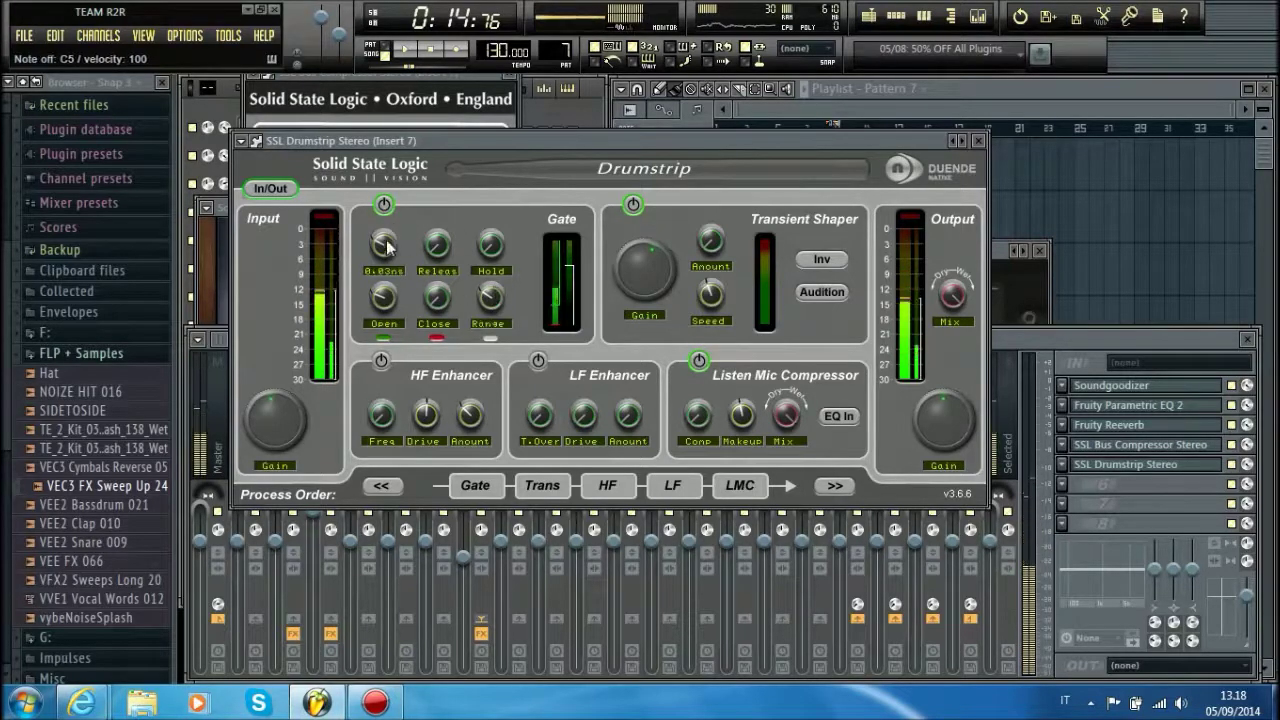
- Add Fruity Delay 2 to Insert 7's sixth slot and create an automation clip for that mixer track's volume
click(1105, 488)
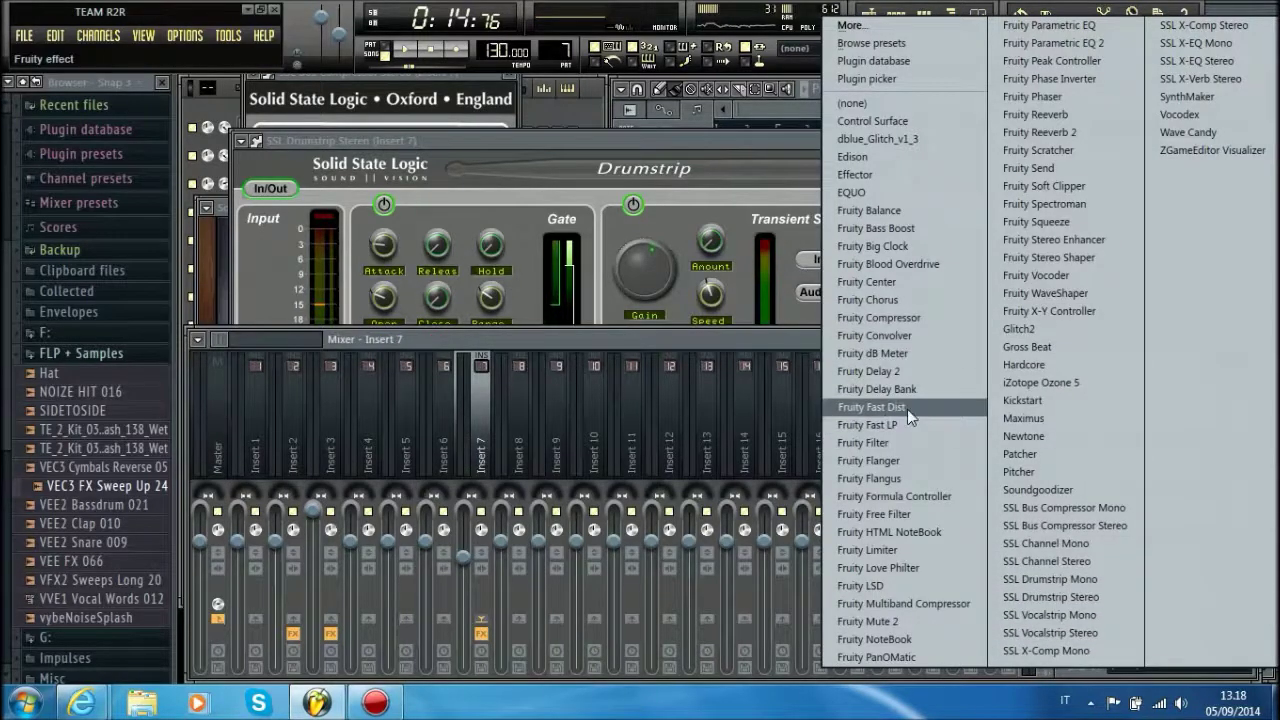
click(911, 372)
drag(652, 471, 652, 474)
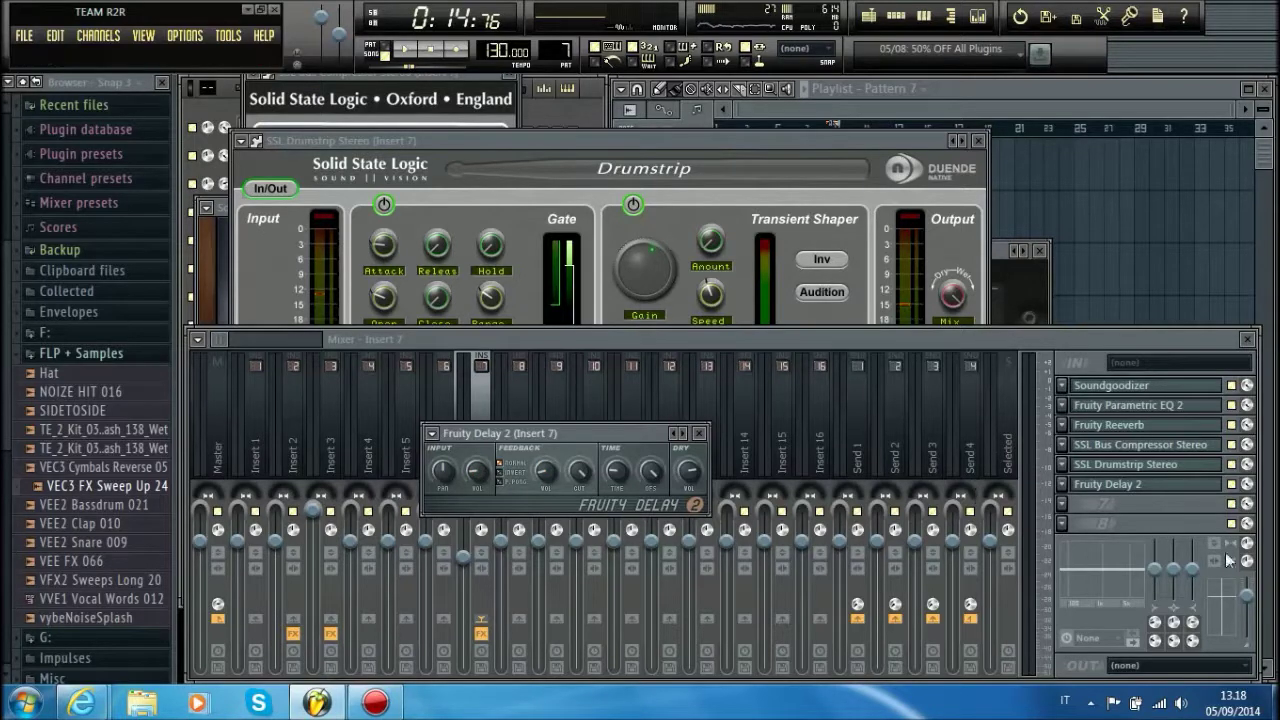
right_click(1246, 594)
click(1216, 556)
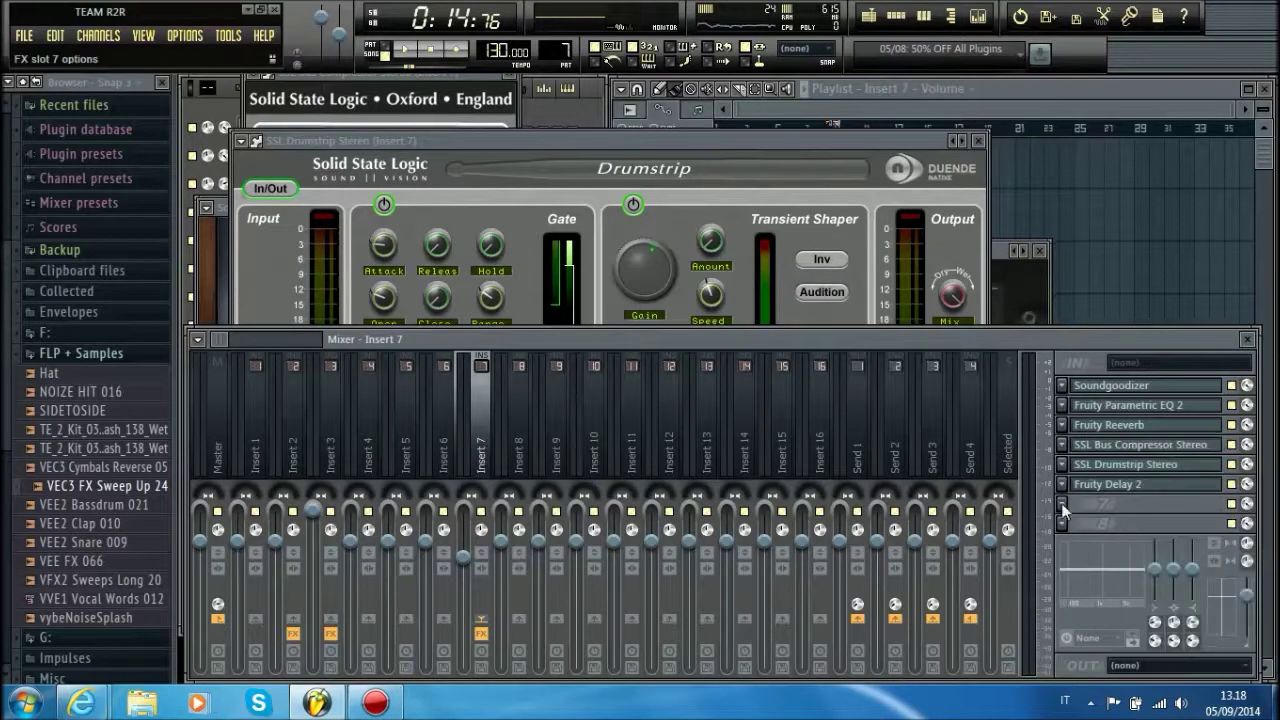
- Add Fruity Free Filter to Insert 7's seventh slot and create an automation clip for its Freq parameter
click(1062, 506)
click(880, 514)
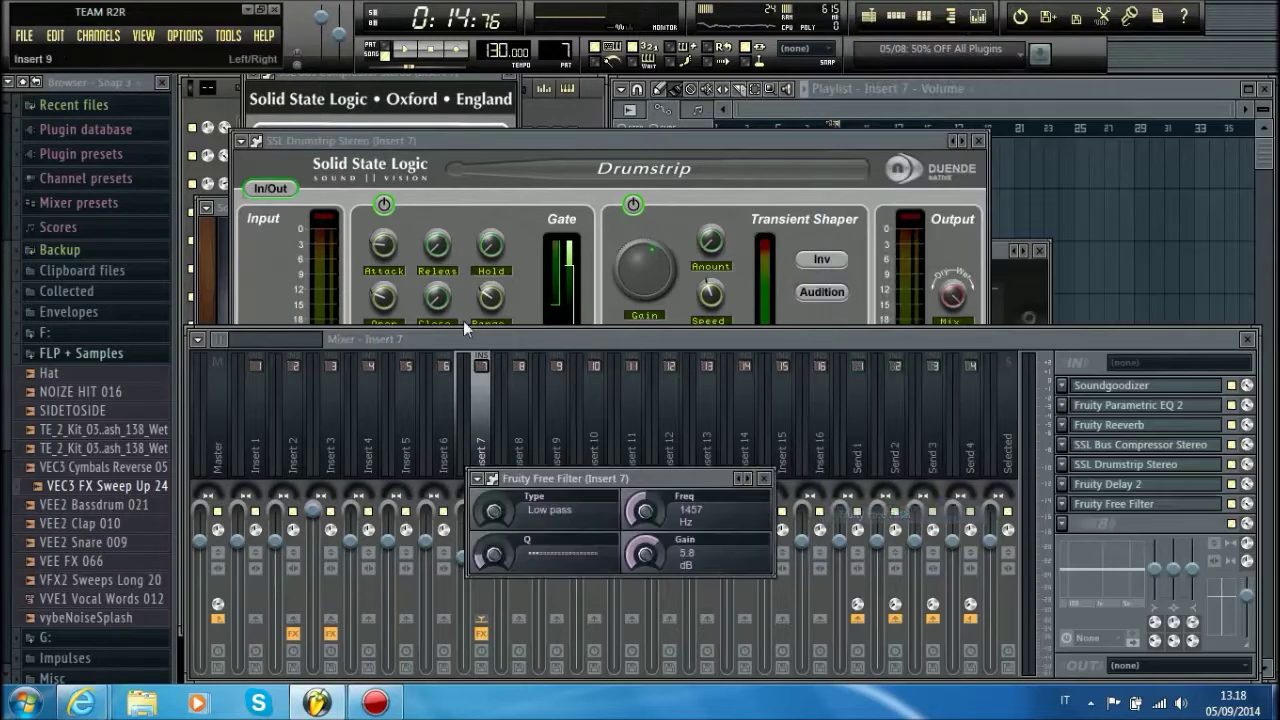
right_click(645, 511)
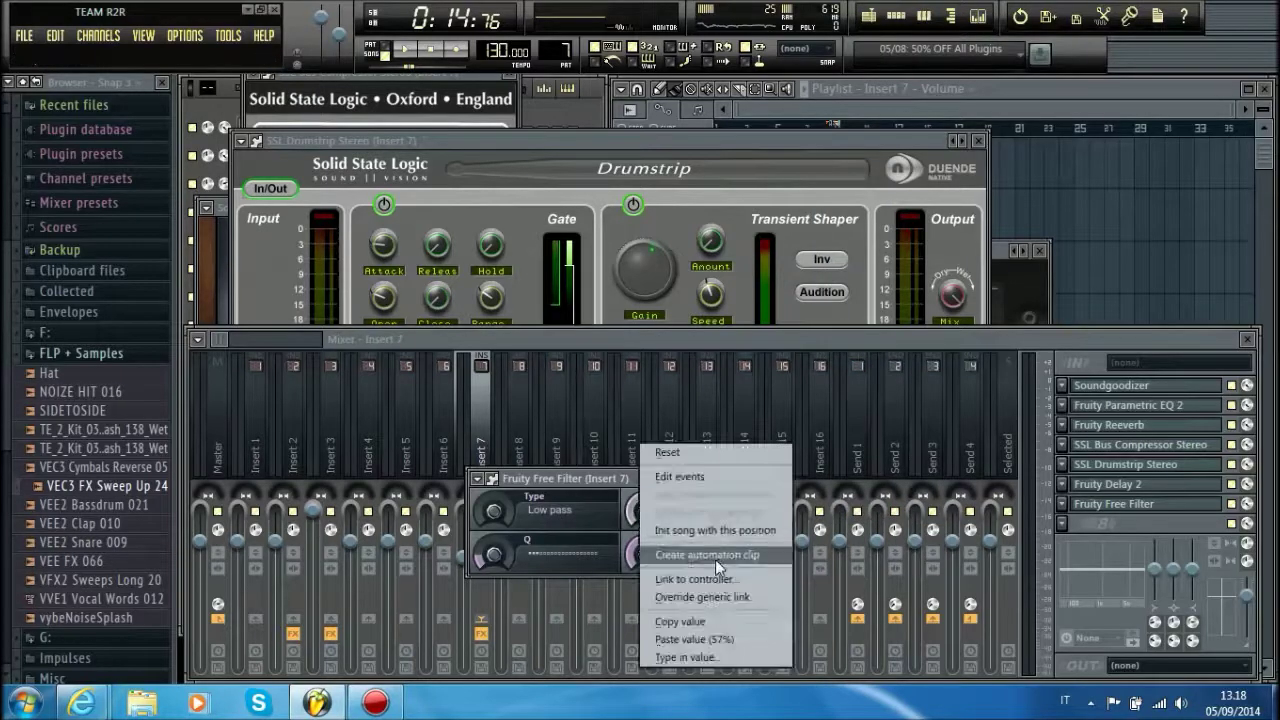
click(715, 559)
- Maximize the playlist and shape the Insert 7 volume envelope to rise from a low level at bar 1 to the copied original level at bar 9
click(1248, 88)
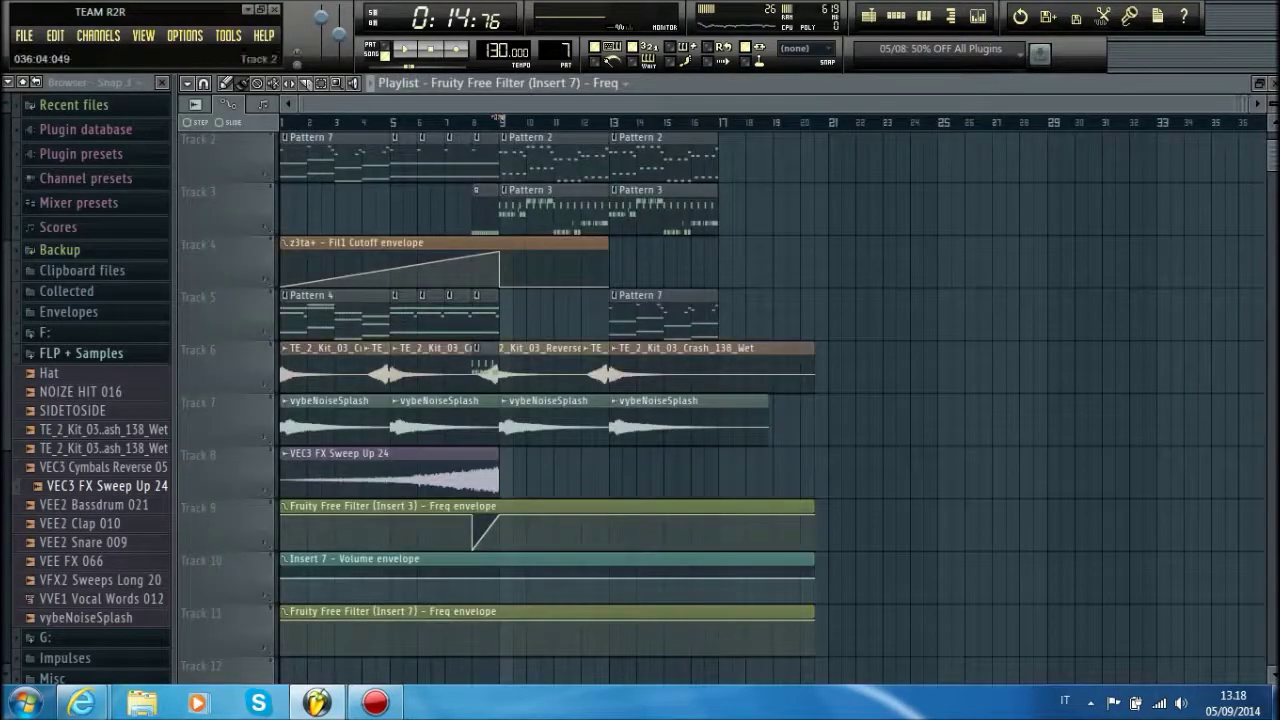
right_click(290, 580)
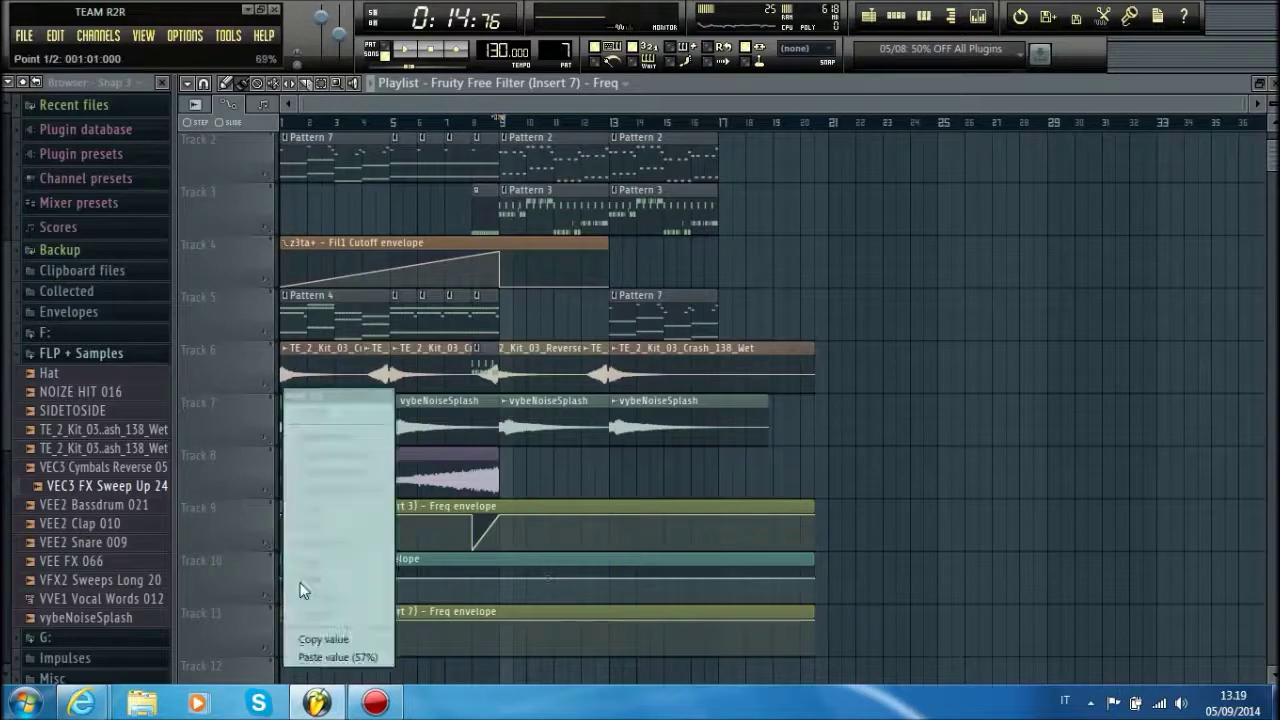
click(322, 639)
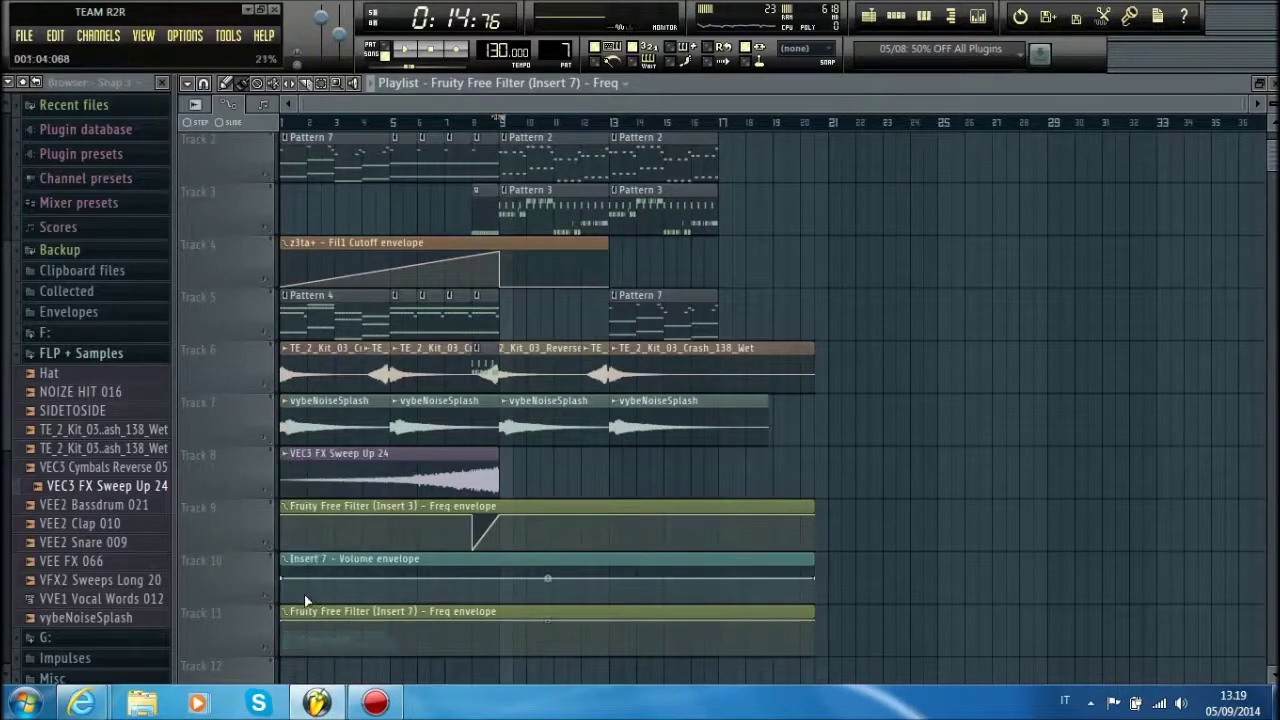
right_click(496, 585)
click(525, 655)
key(space)
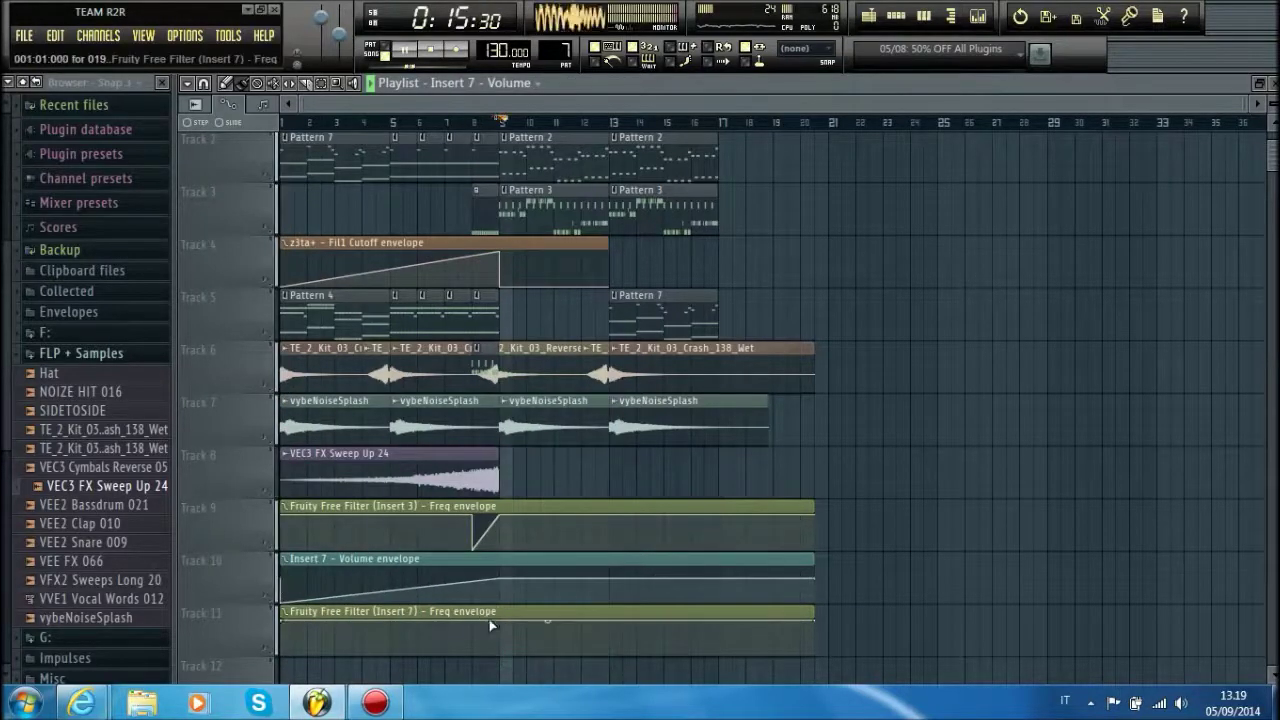
- Shape the Insert 7 Free Filter frequency envelope to fall from bar 8 to its minimum at bar 9 and jump straight back up
key(space)
drag(547, 620, 505, 652)
key(space)
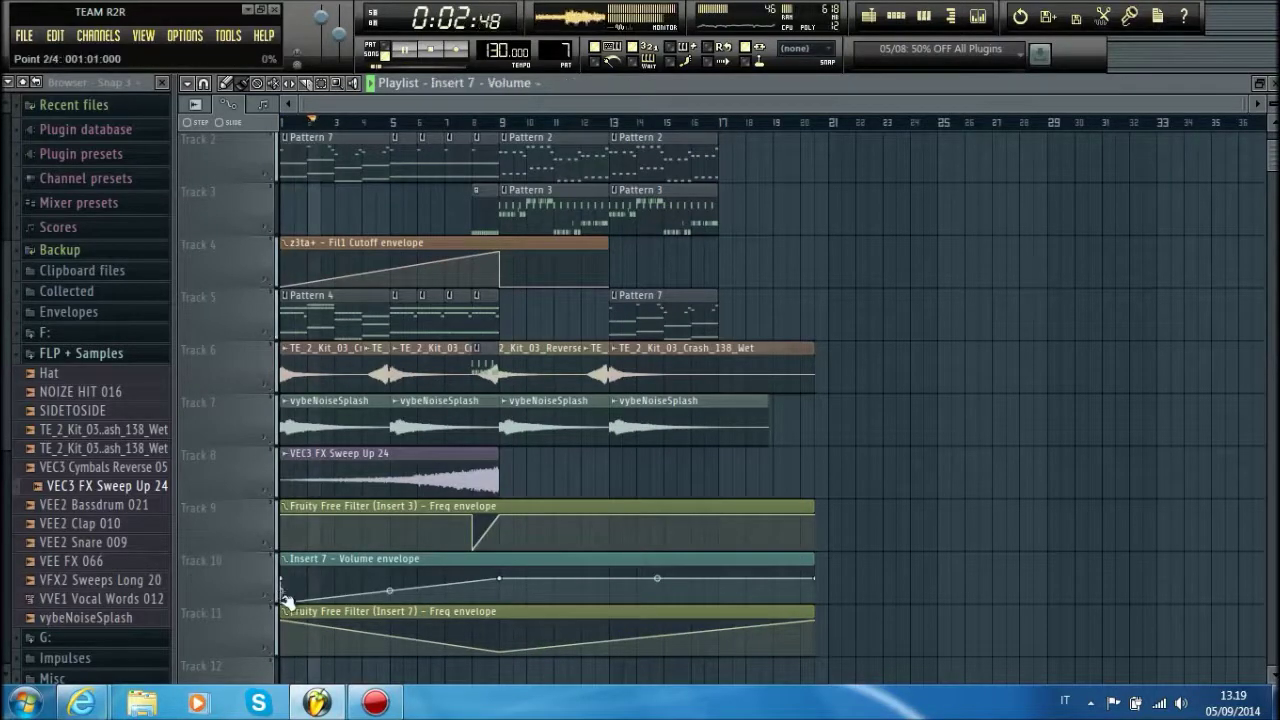
right_click(474, 641)
drag(474, 641, 499, 607)
right_click(517, 640)
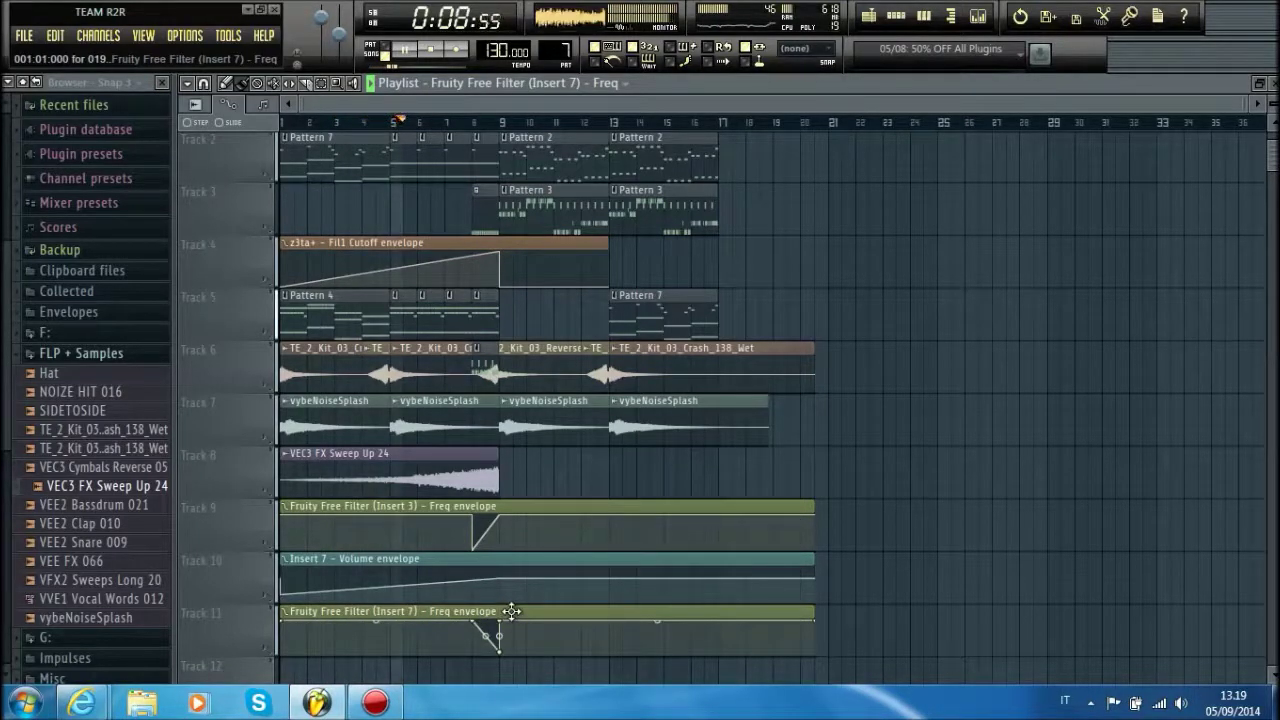
key(XF86AudioRaiseVolume)
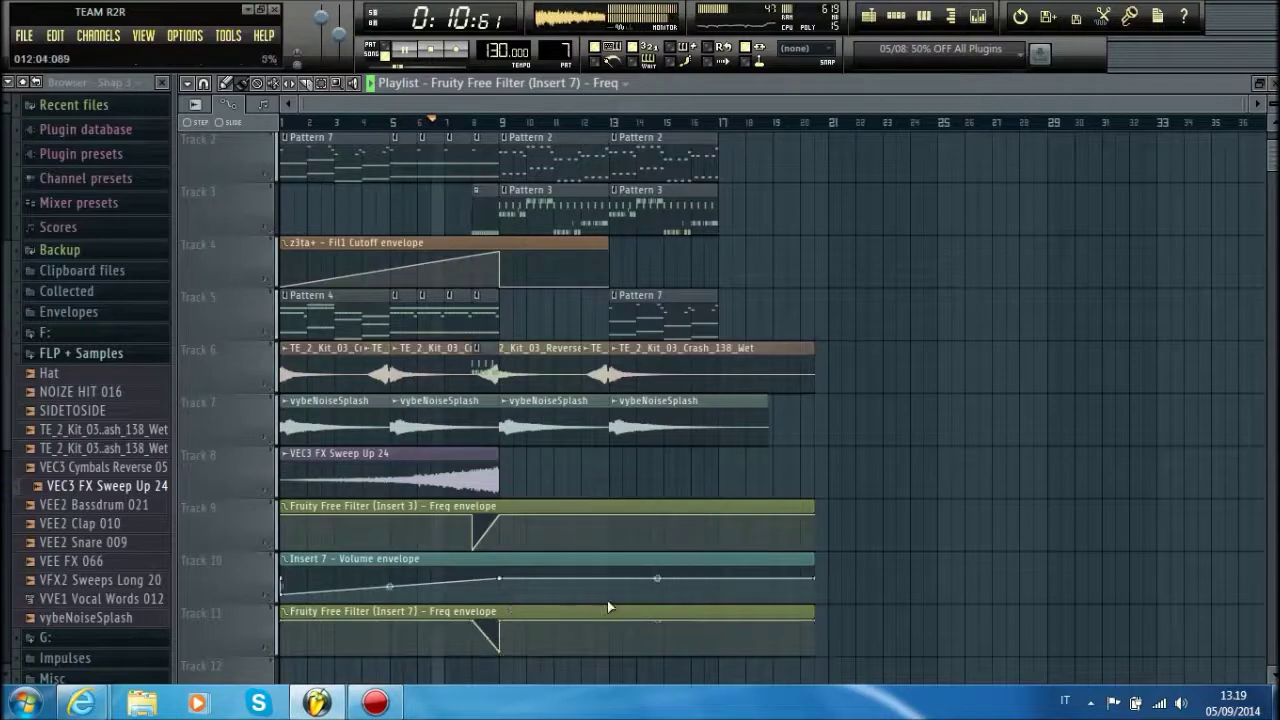
- Add points at bars 13 and 17 of the Insert 7 volume envelope using the copied level, and adjust the curve between them
right_click(611, 579)
right_click(611, 579)
click(685, 658)
right_click(718, 579)
right_click(718, 579)
click(780, 658)
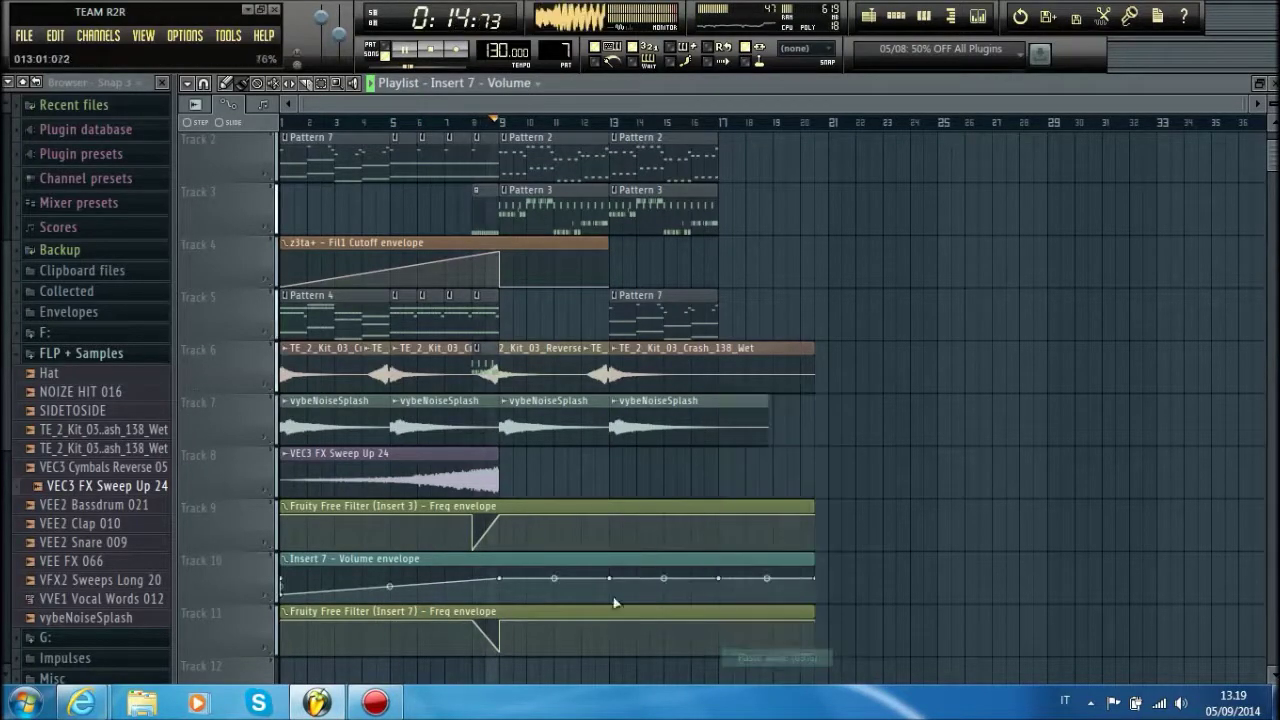
drag(663, 580, 663, 574)
- Add points around bars 16 to 17 of the Insert 7 Free Filter frequency envelope
right_click(718, 637)
right_click(737, 620)
right_click(694, 620)
drag(705, 629, 705, 625)
- Select the three automation clips below the audio clips, move them down to tracks 13 to 15, and clear the selection
scroll(926, 611, down, 3)
drag(817, 598, 694, 351)
drag(605, 390, 605, 601)
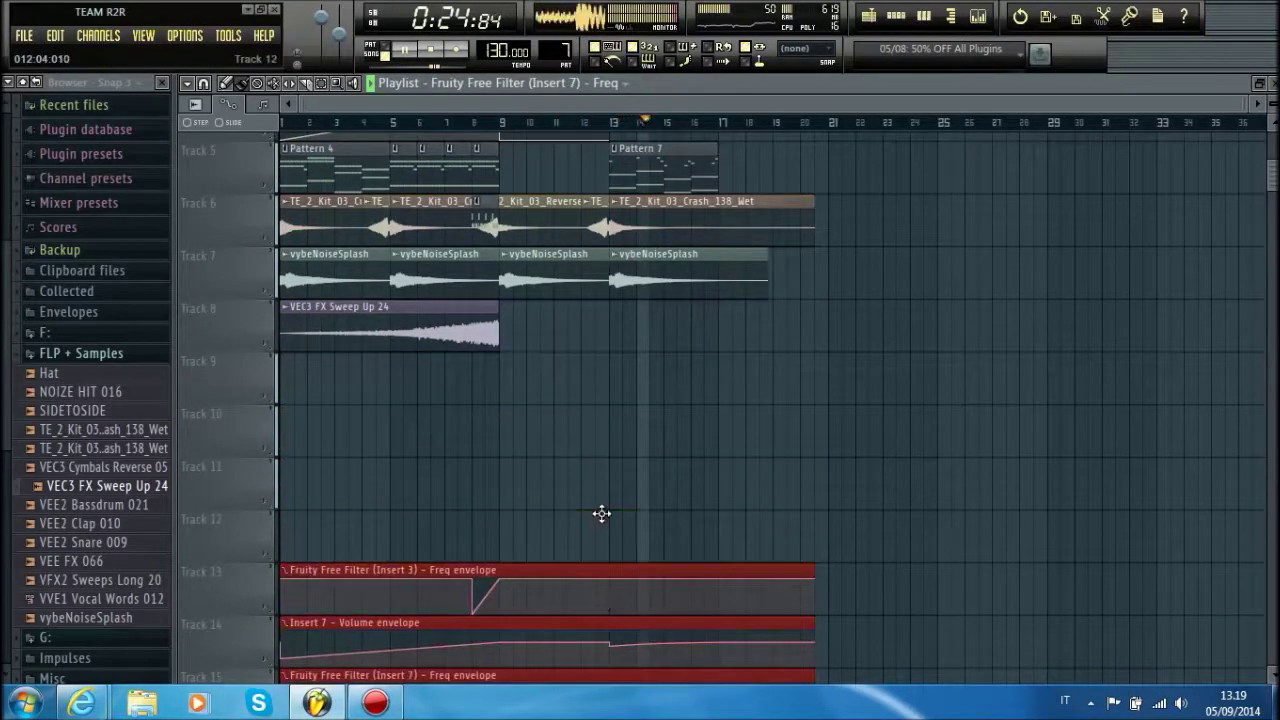
drag(601, 514, 602, 518)
ctrl+click(671, 434)
- Stop playback and return the maximized playlist to its smaller window size
scroll(680, 380, up, 3)
click(480, 293)
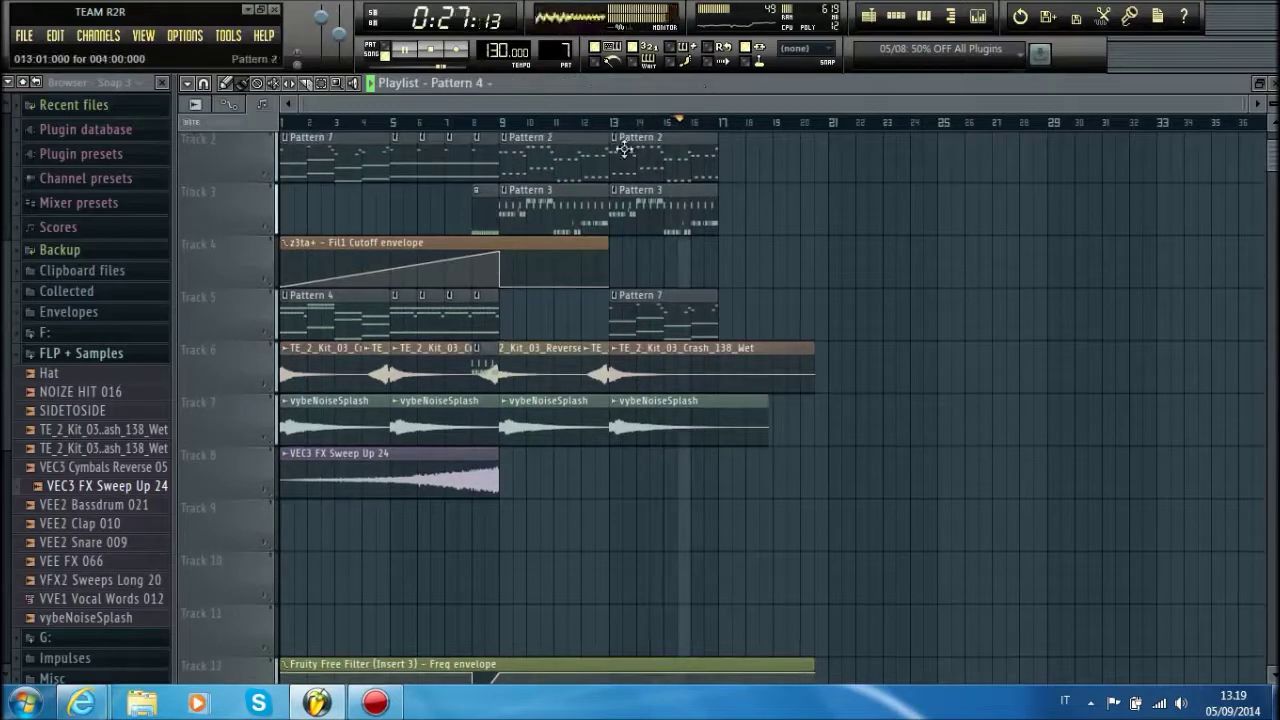
click(556, 51)
double_click(608, 82)
click(585, 98)
key(space)
- Select Pattern 4 and route the z3ta+ channel to mixer Insert 8
click(290, 385)
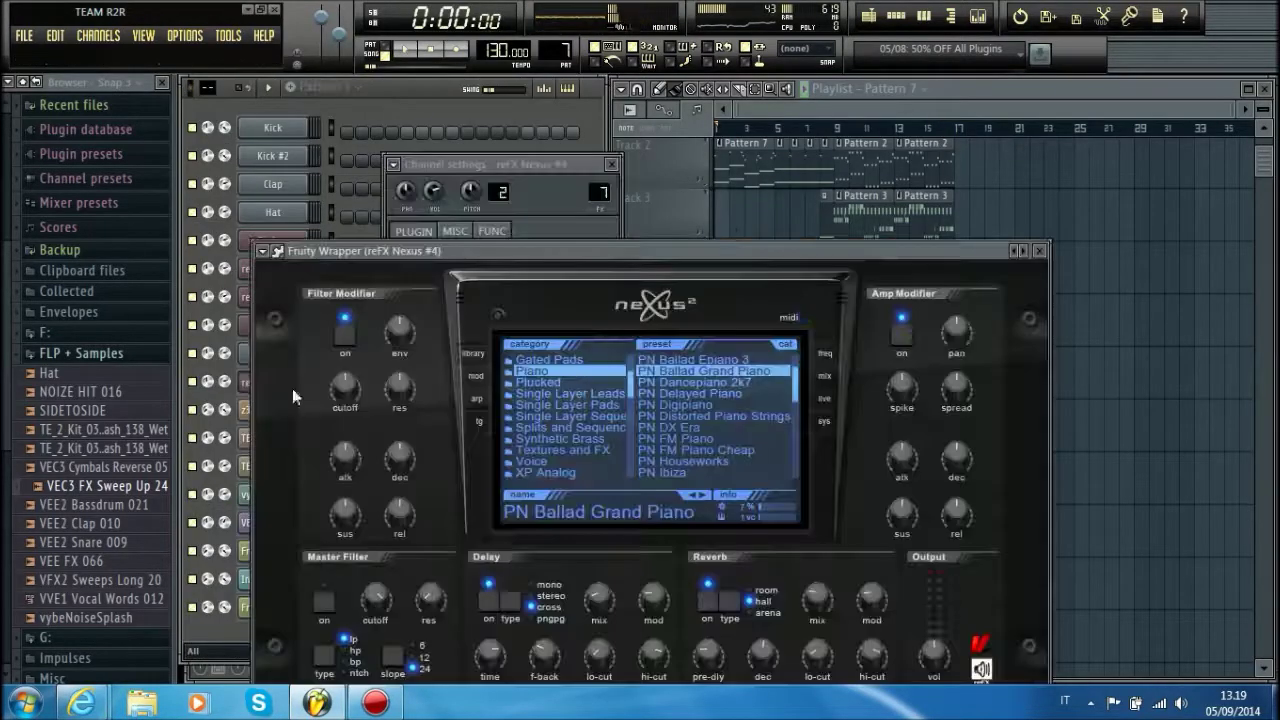
click(587, 112)
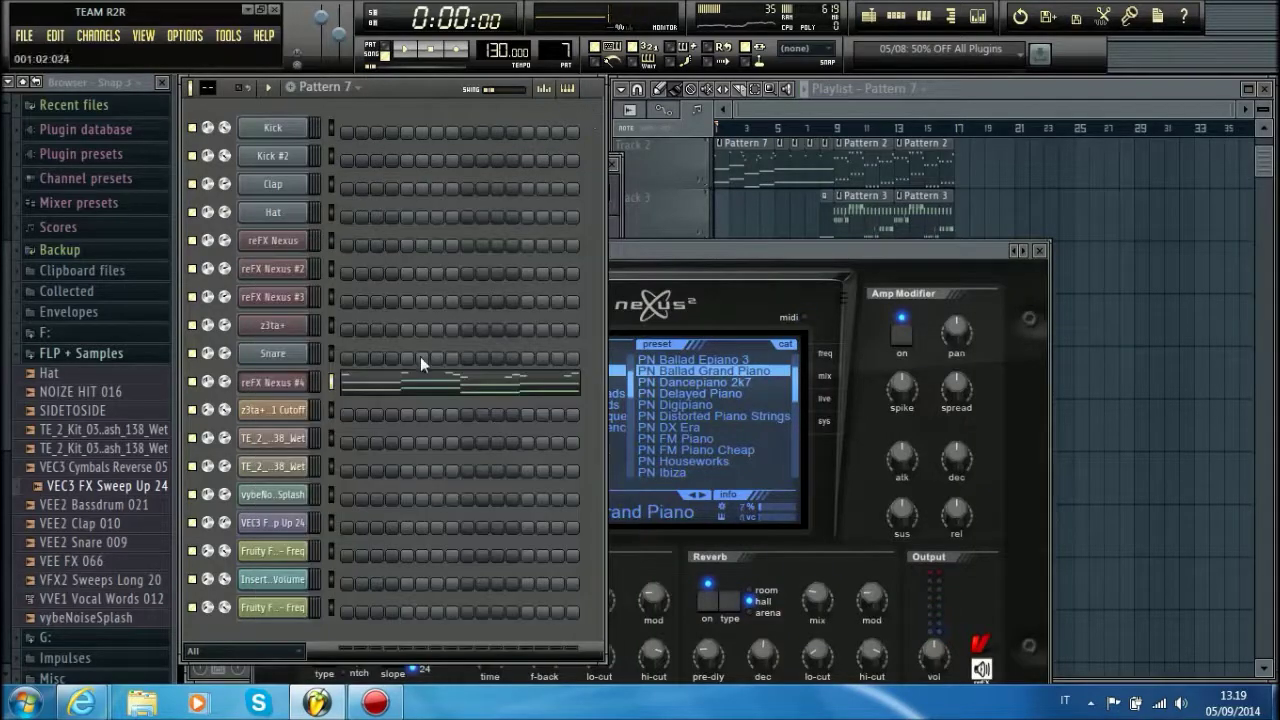
drag(557, 50, 555, 53)
click(286, 326)
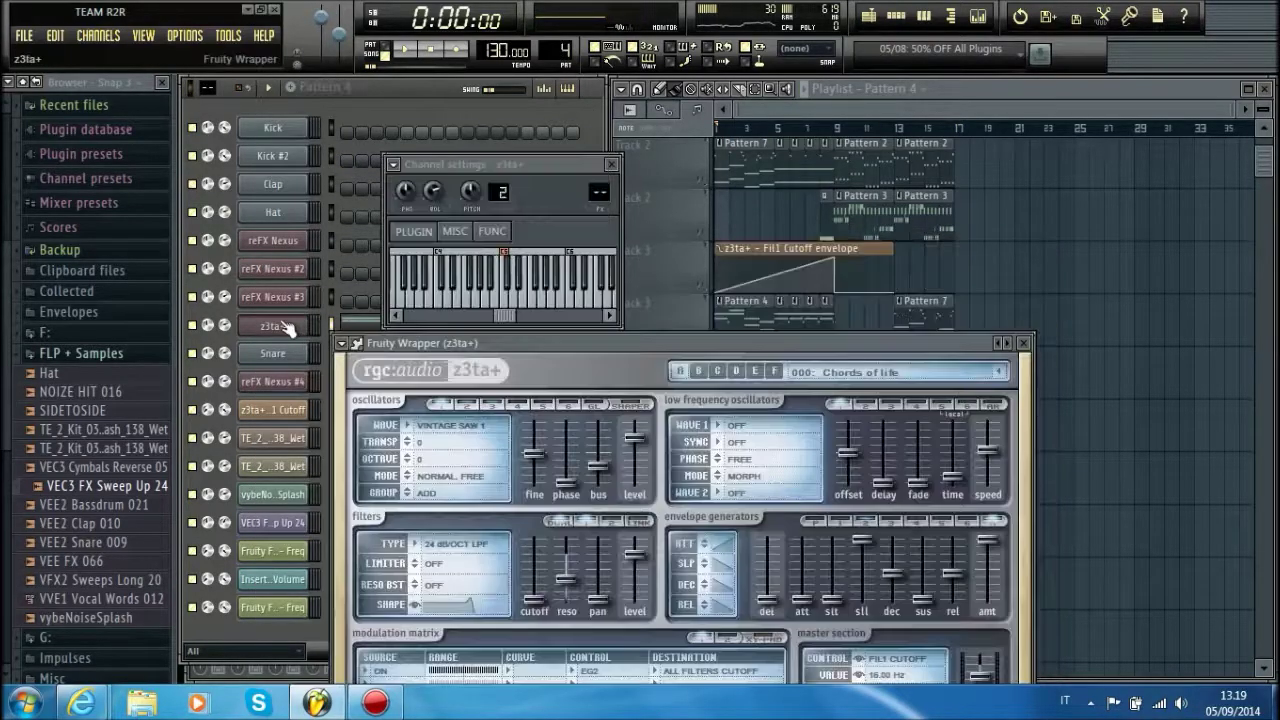
double_click(606, 183)
drag(606, 183, 606, 172)
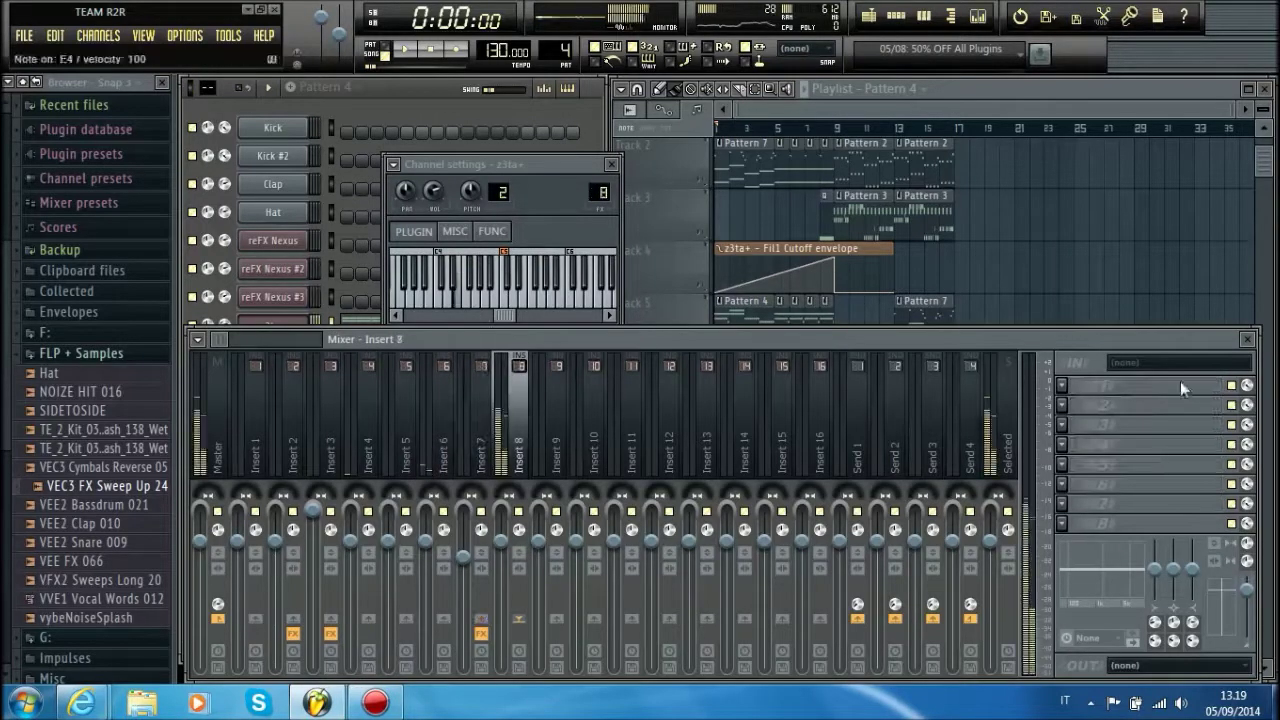
- Load Soundgoodizer and Fruity Parametric EQ 2 into Insert 8's first two slots, boosting EQ band 7, cutting band 1 and lowering the EQ's main level
click(1110, 386)
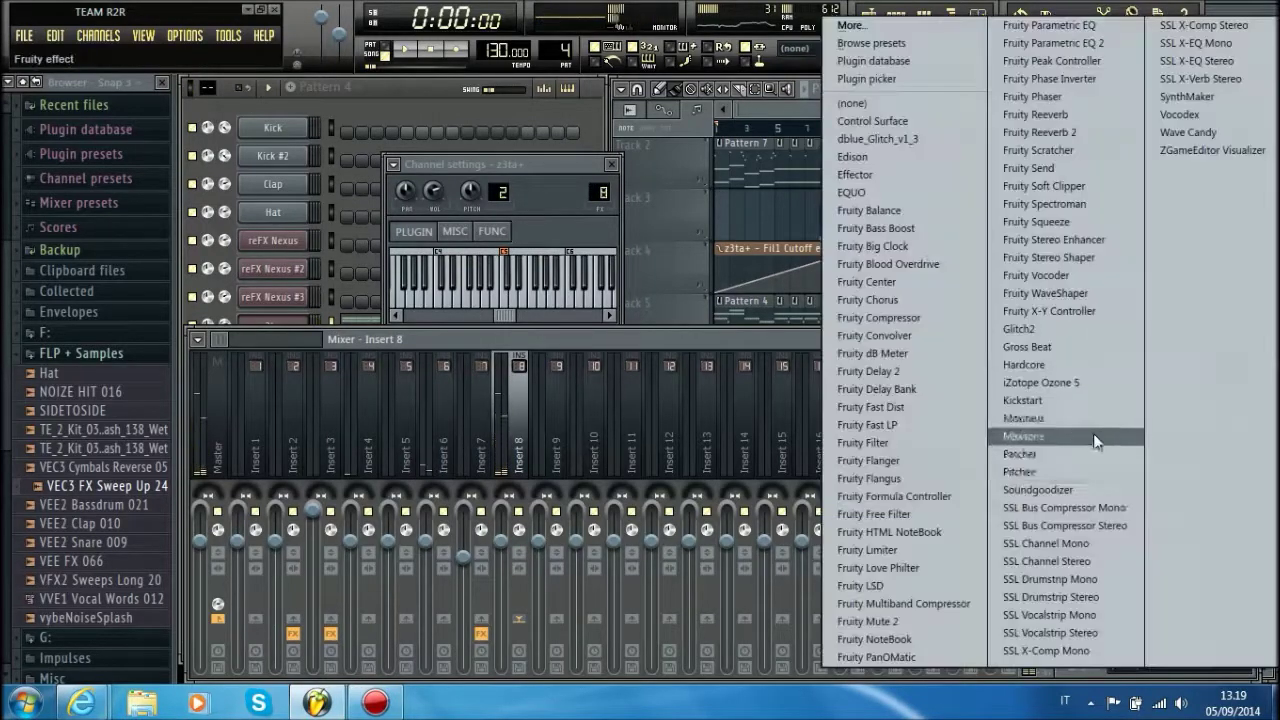
click(1075, 490)
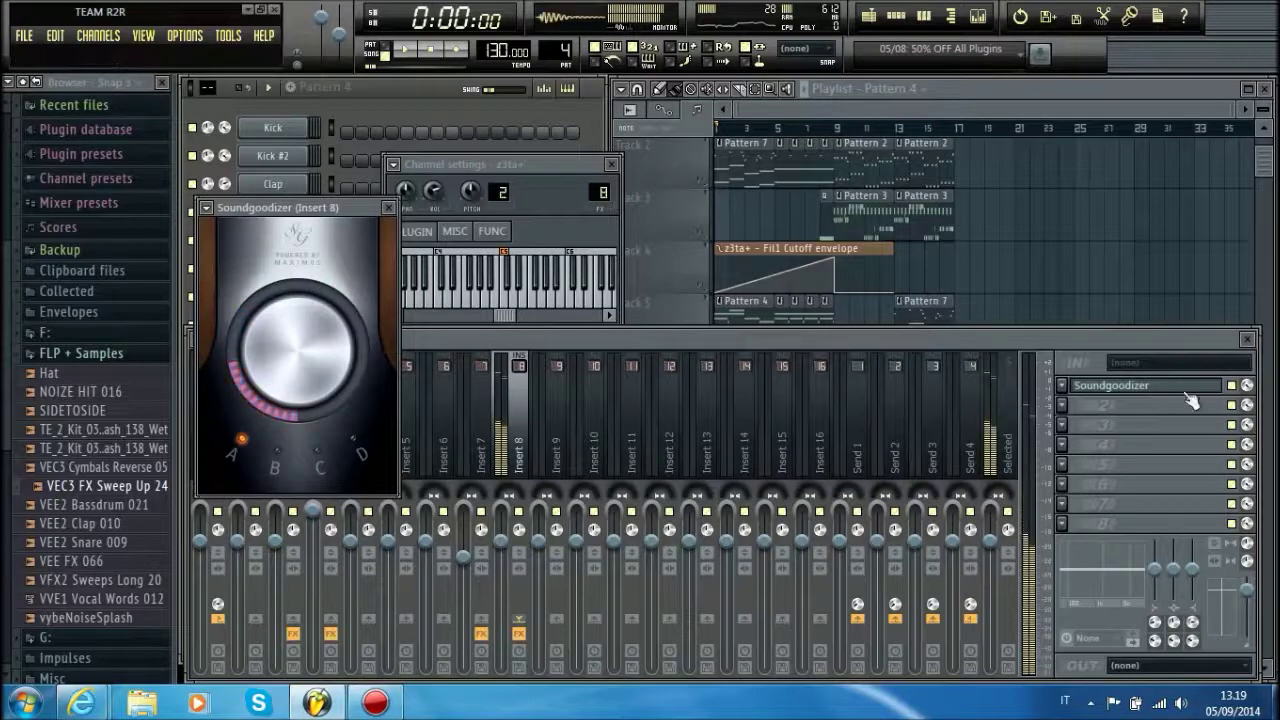
click(1063, 405)
click(1040, 42)
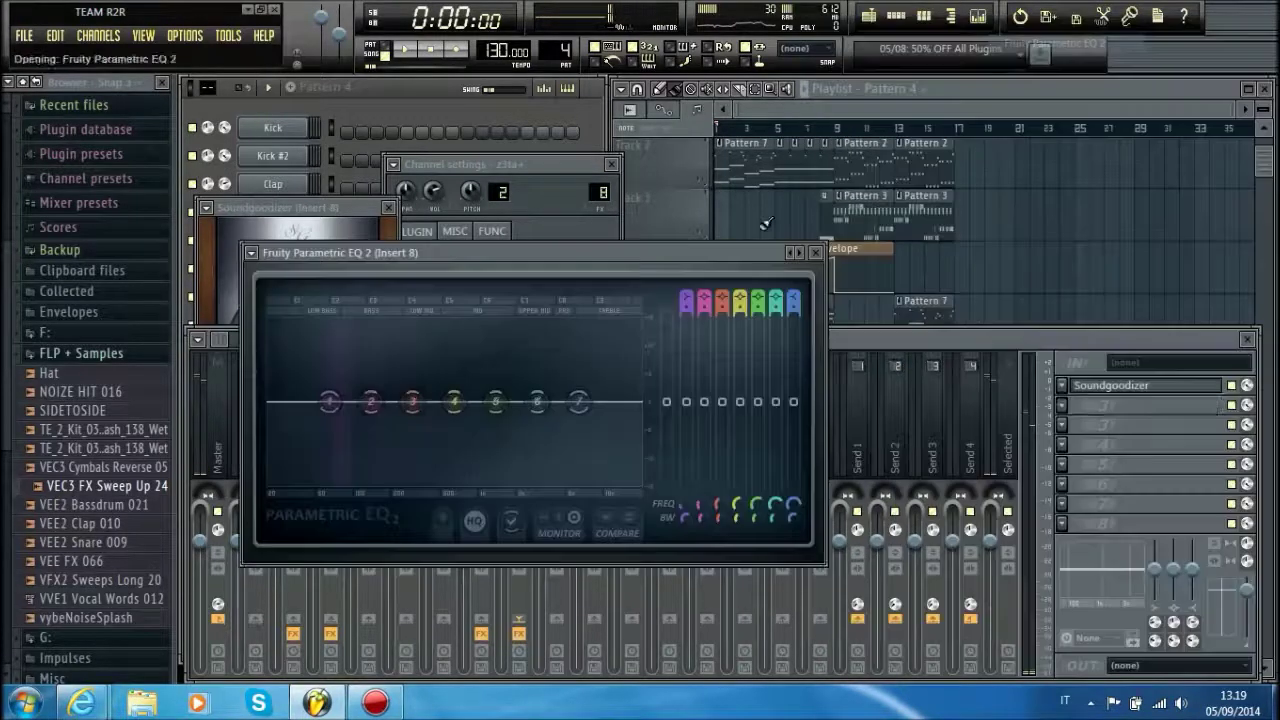
drag(580, 412, 592, 386)
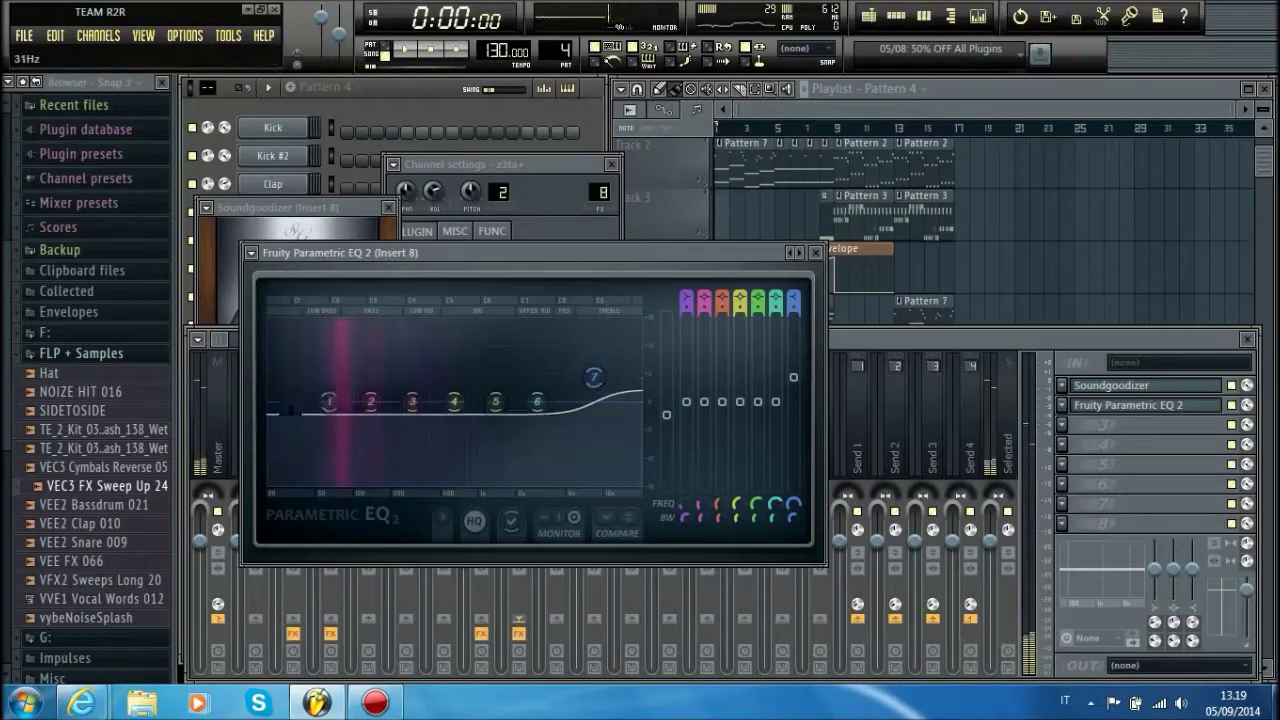
drag(324, 412, 310, 427)
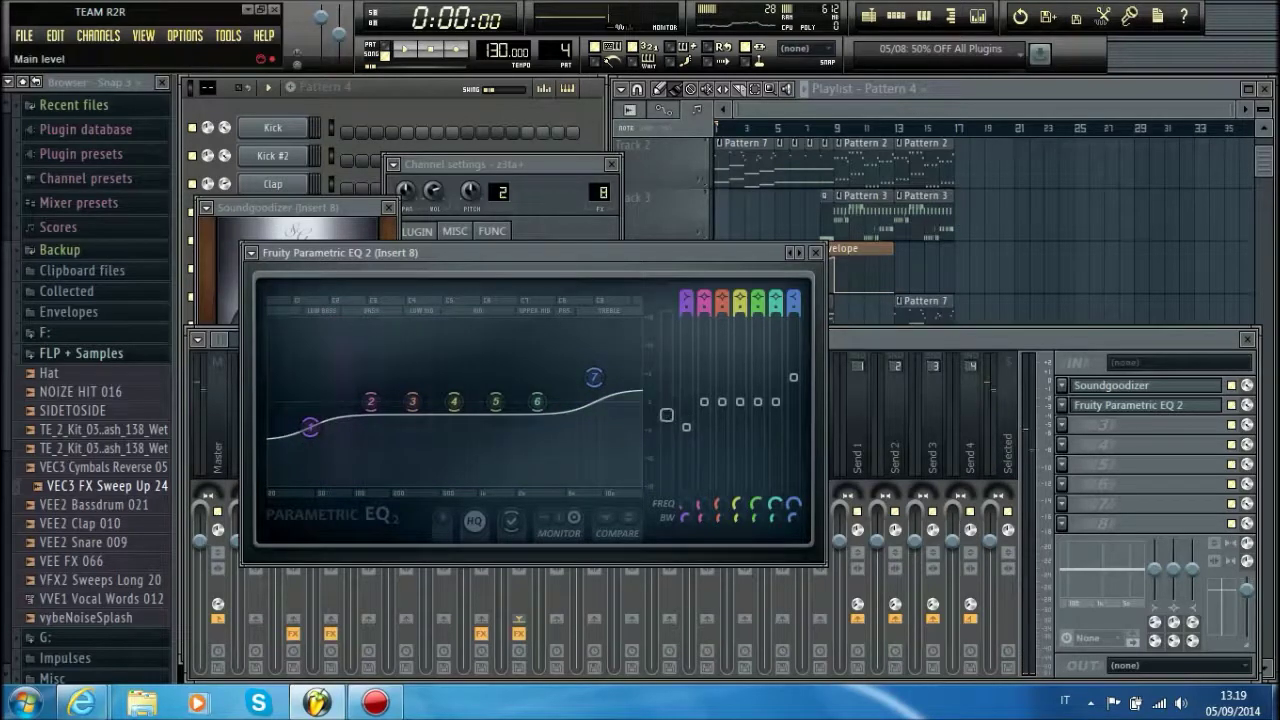
- Raise Insert 8's level to 109% and add Fruity Reeverb in slot 3: LowCut OFF, HighCut 0.5 kHz, Predelay 68 ms, RoomSize 11, Decay 0.1 sec, HighDamping 5.3 kHz, Reverb 22%
drag(1247, 590, 1247, 586)
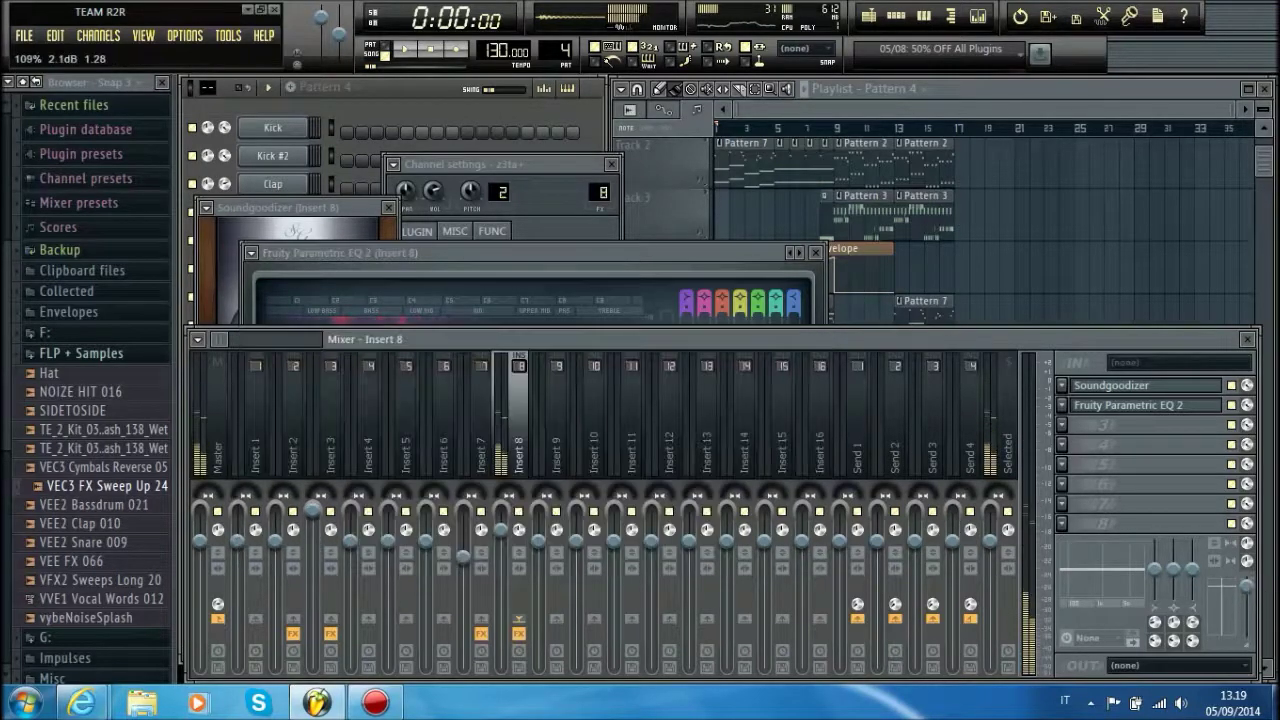
click(1078, 441)
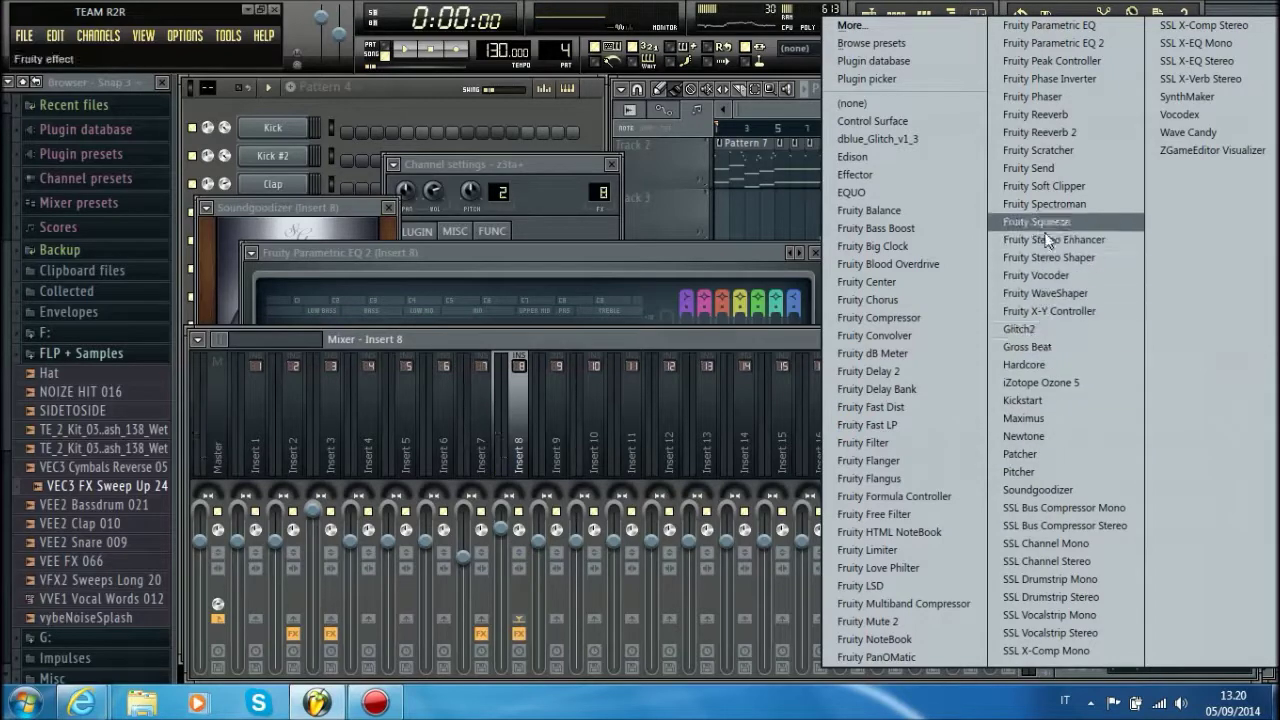
click(1063, 114)
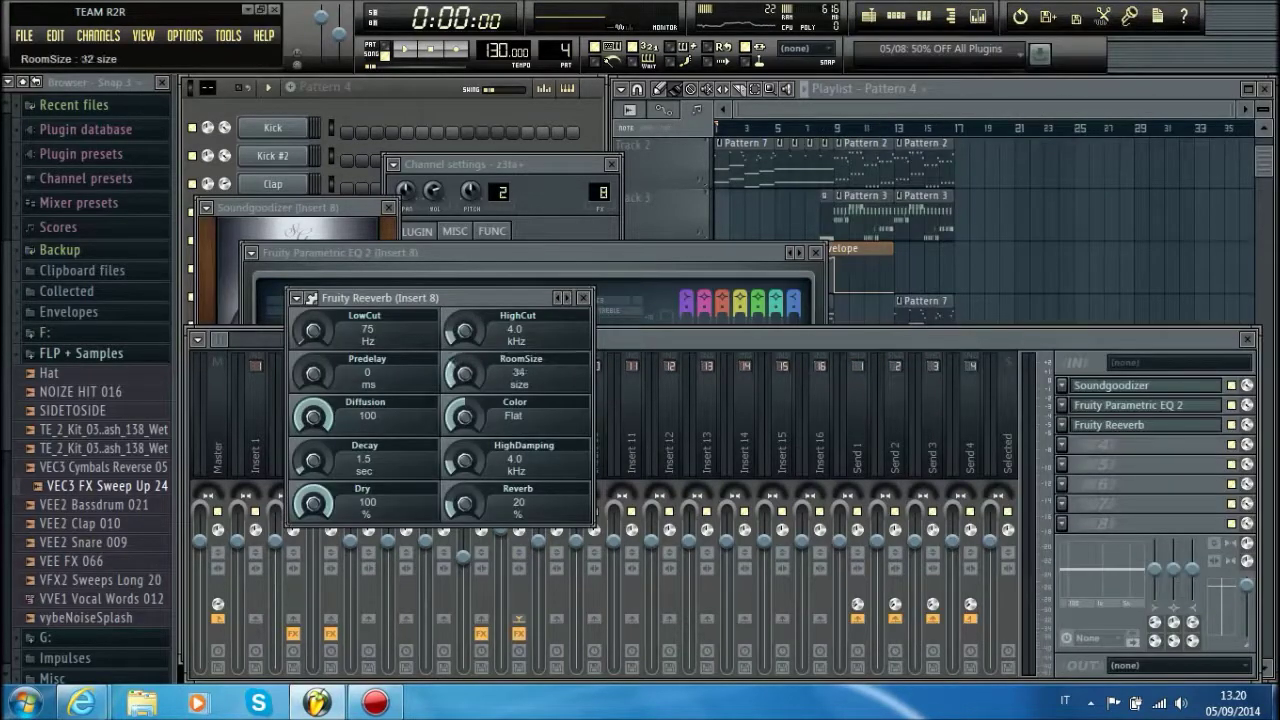
drag(467, 504, 467, 469)
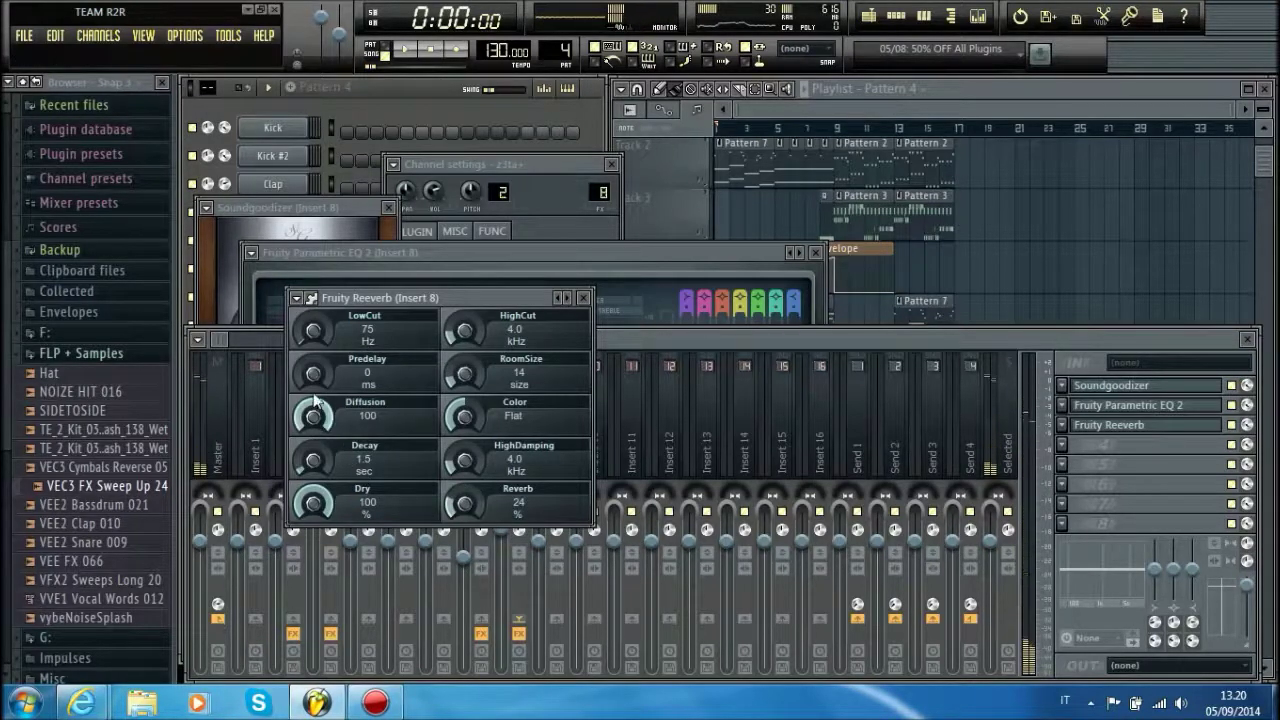
key(c)
drag(465, 331, 465, 350)
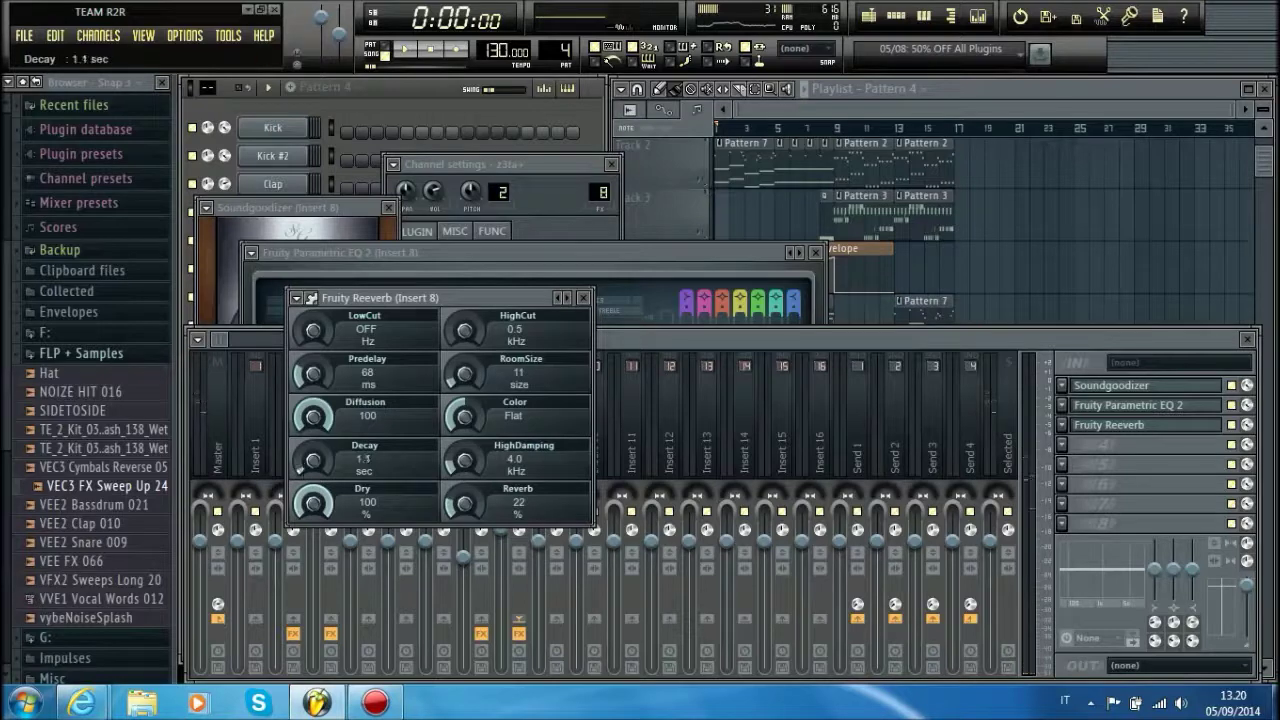
drag(464, 459, 464, 447)
key(v)
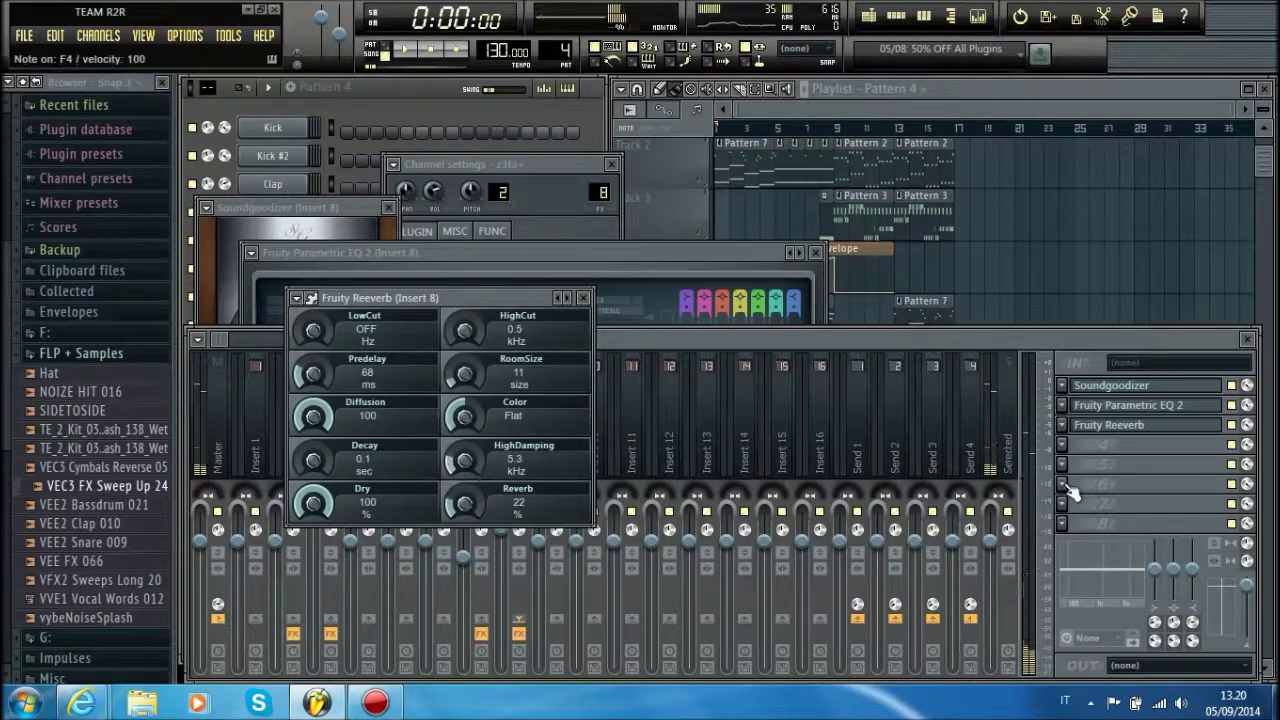
- Play the song from the start and bring the playlist to the front to follow the arrangement
key(space)
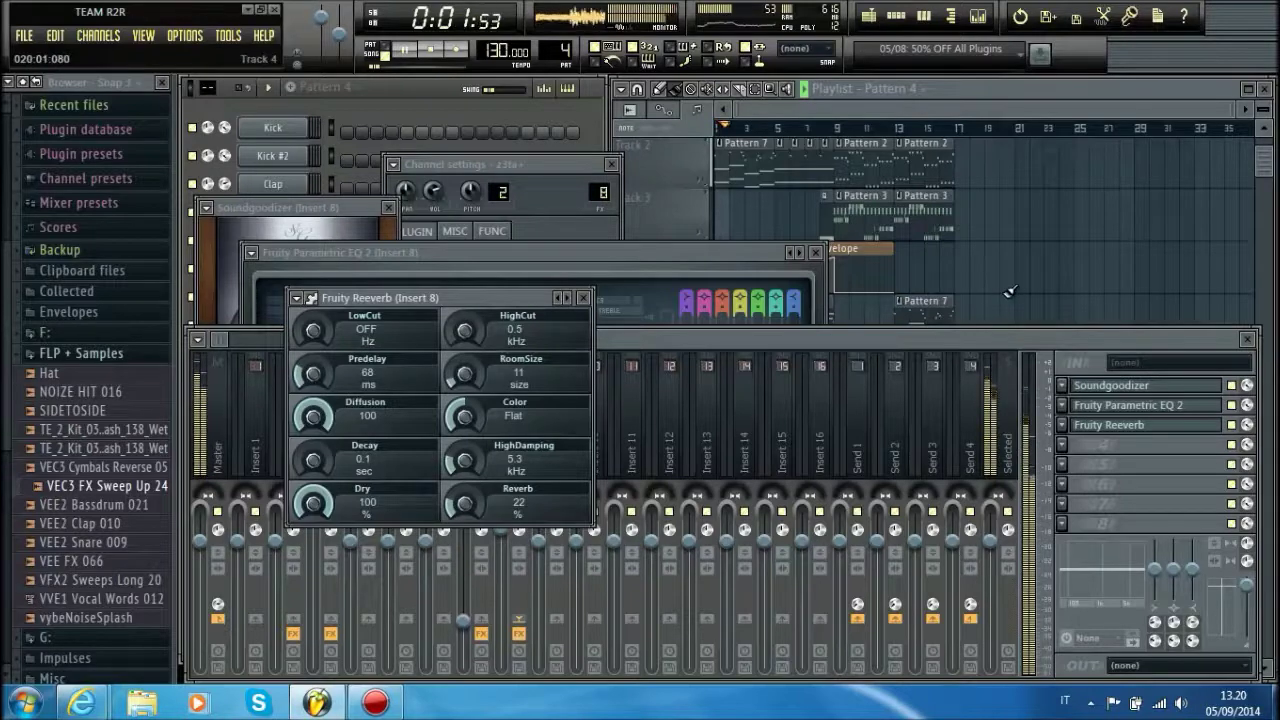
click(1152, 101)
drag(1269, 133, 1276, 133)
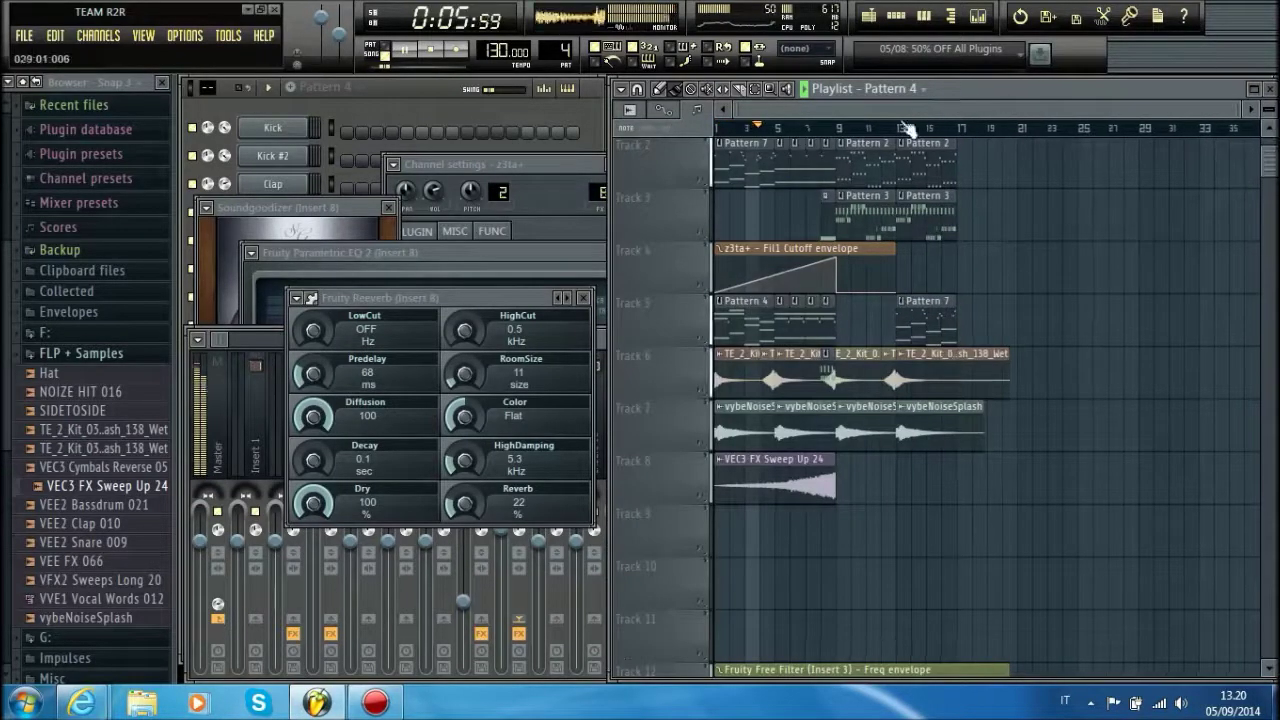
scroll(804, 171, up, 1)
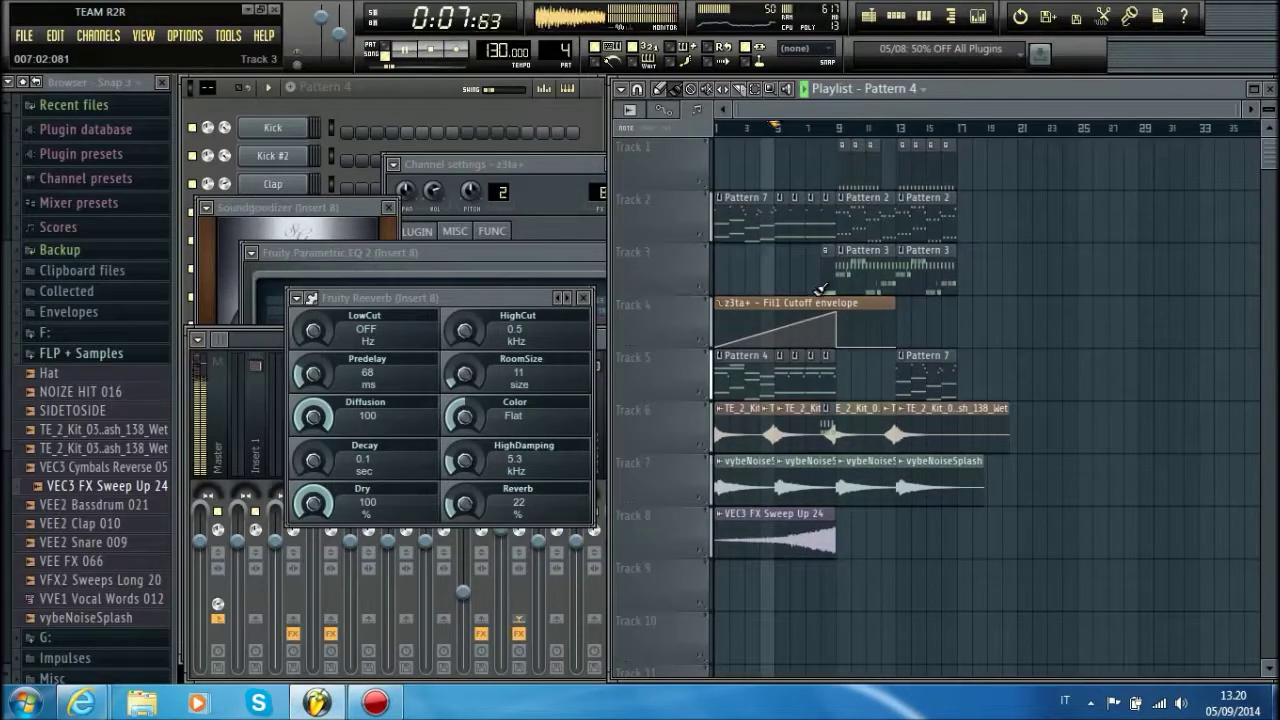
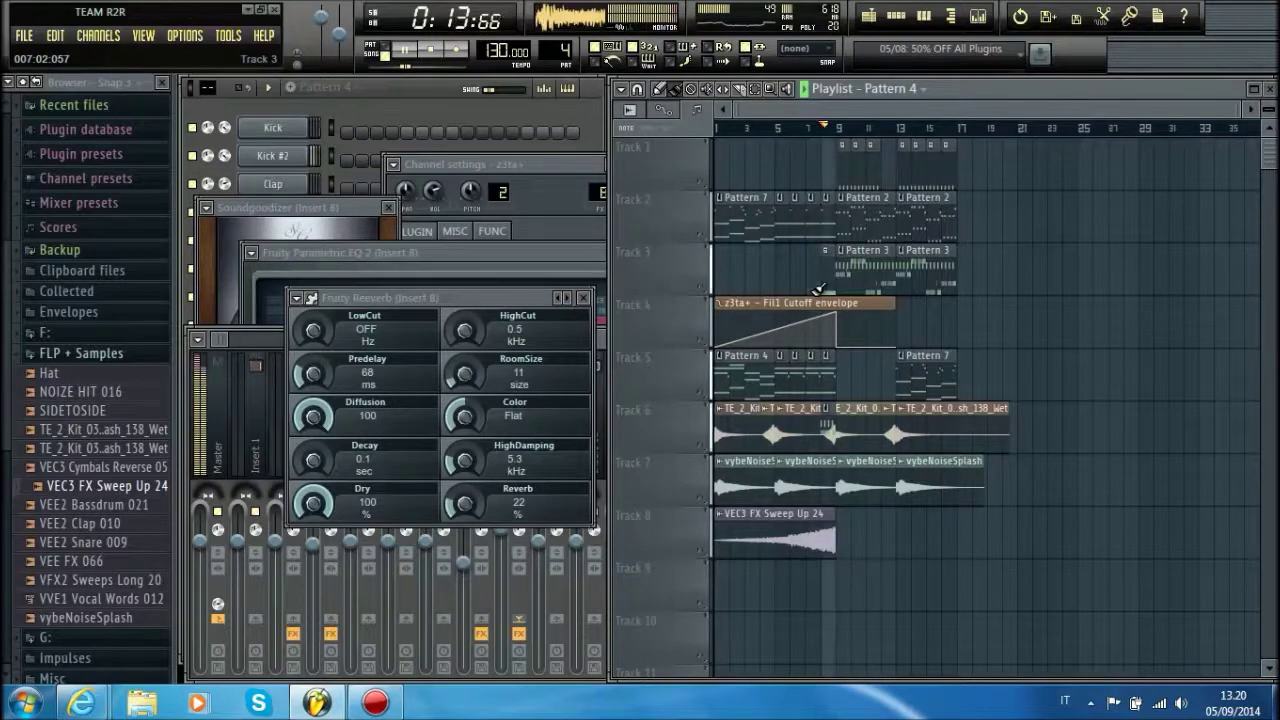
- Select Pattern 2, open the first reFX Nexus channel, and slightly lower the level of its mixer track, Insert 6
click(540, 112)
key(2)
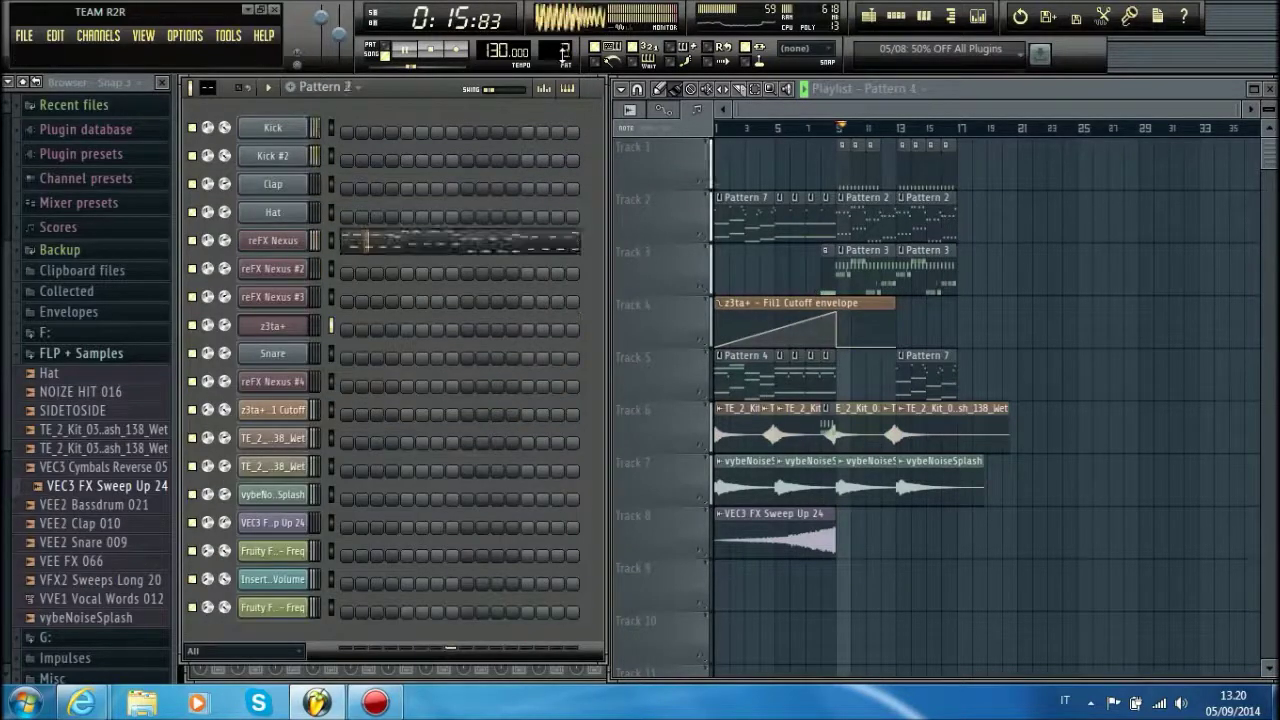
click(295, 243)
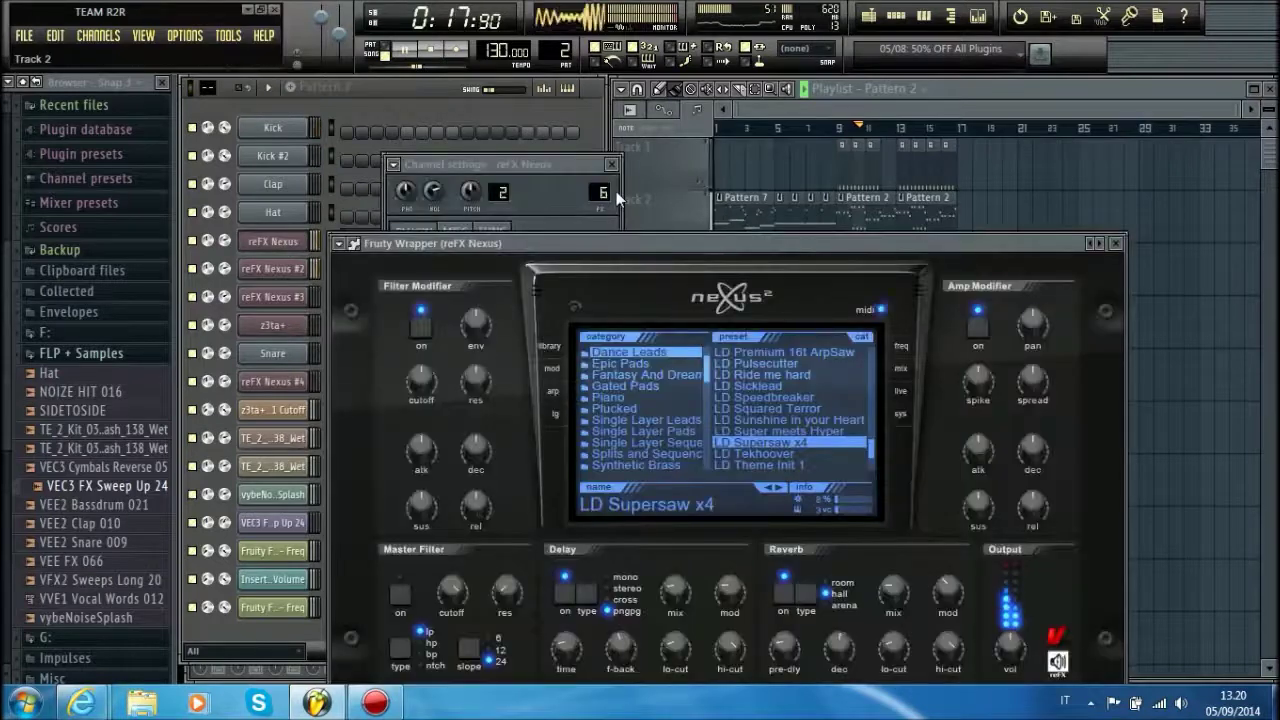
key(F9)
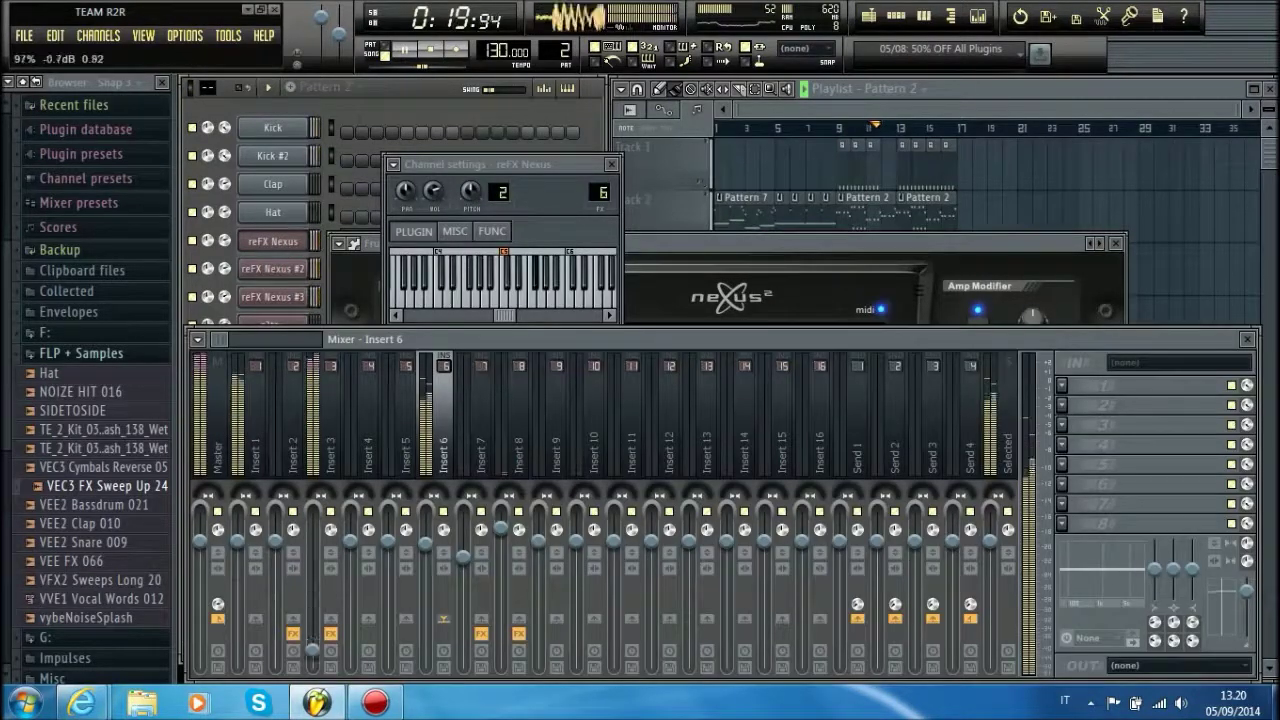
- Load Fruity Parametric EQ 2 in Insert 6's first slot, boosting band 7, slightly raising band 6 and lowering its frequency, and slightly cutting band 1
click(1064, 388)
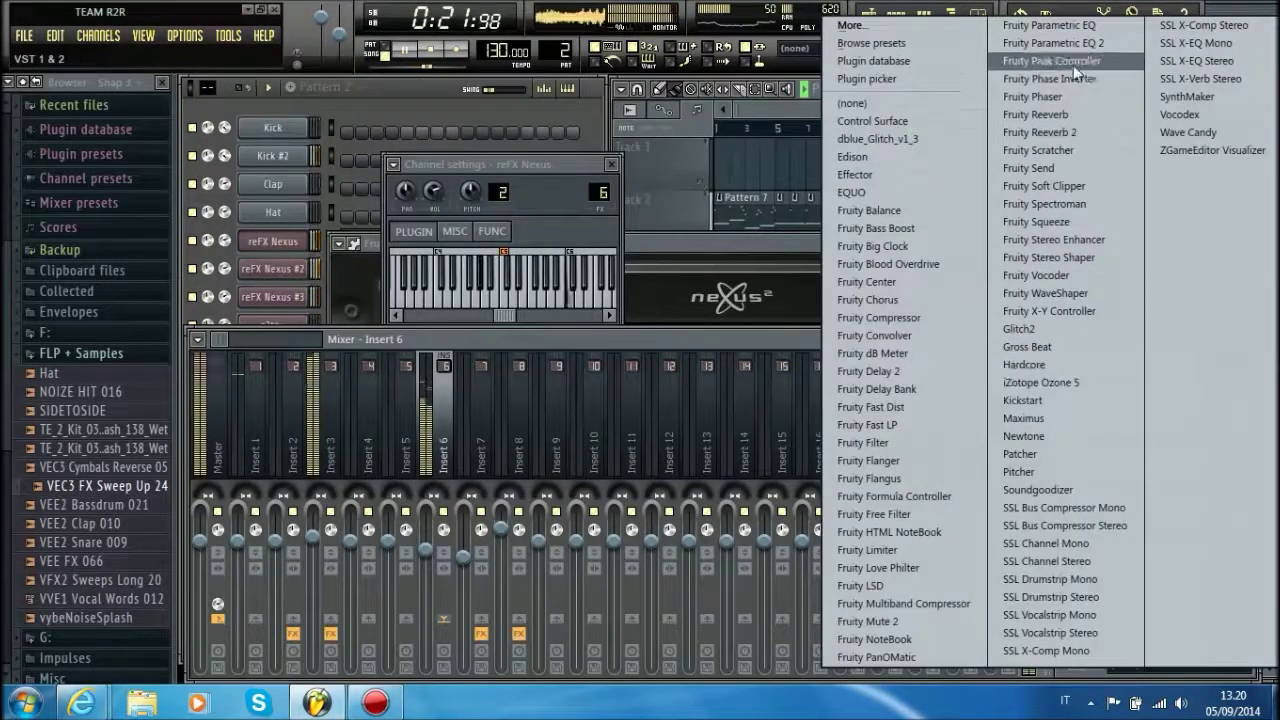
click(1053, 43)
drag(536, 358, 506, 352)
drag(284, 356, 279, 363)
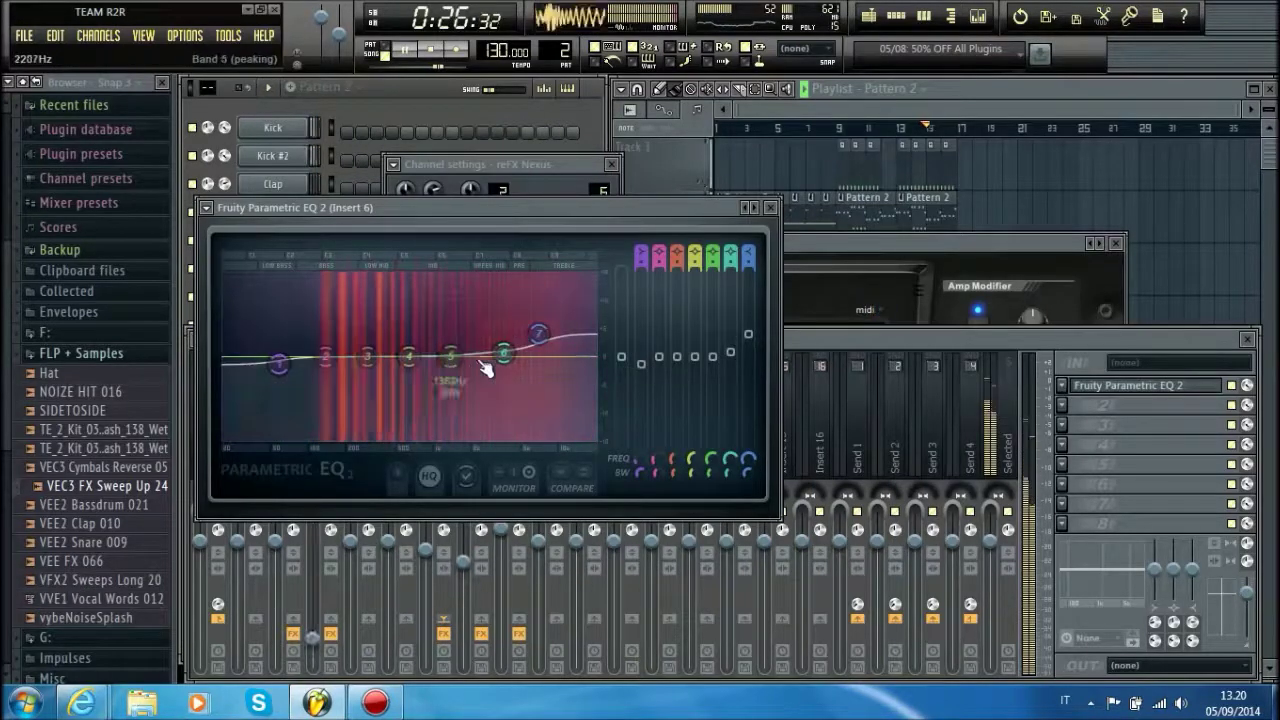
- Load Fruity Reeverb in Insert 6's second slot with RoomSize 9, Color Bright and Reverb 12%
click(1066, 412)
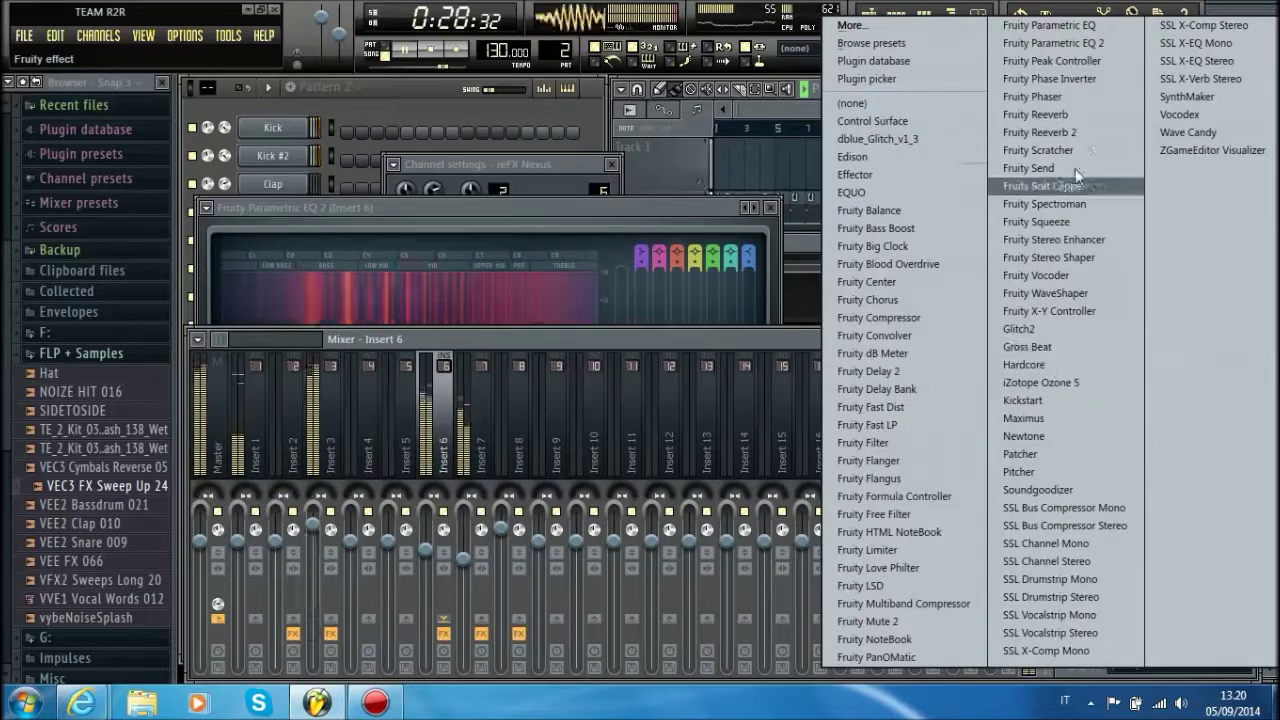
click(1080, 108)
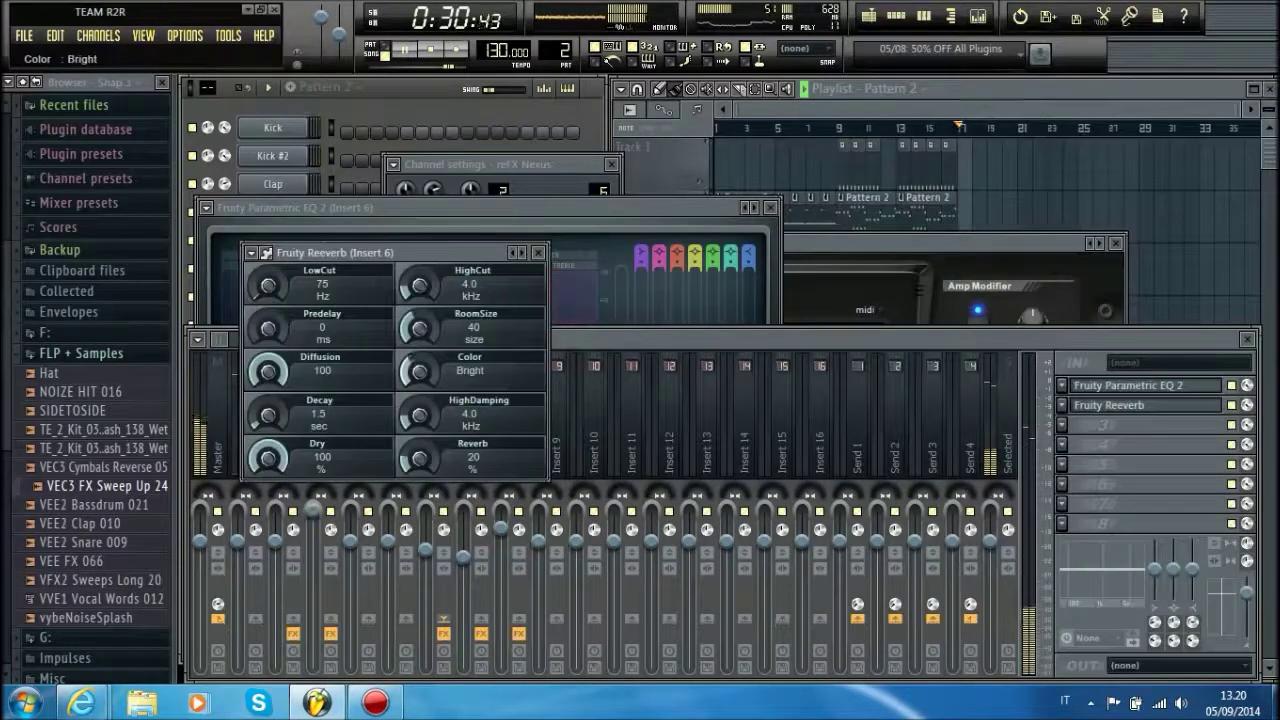
drag(419, 458, 419, 469)
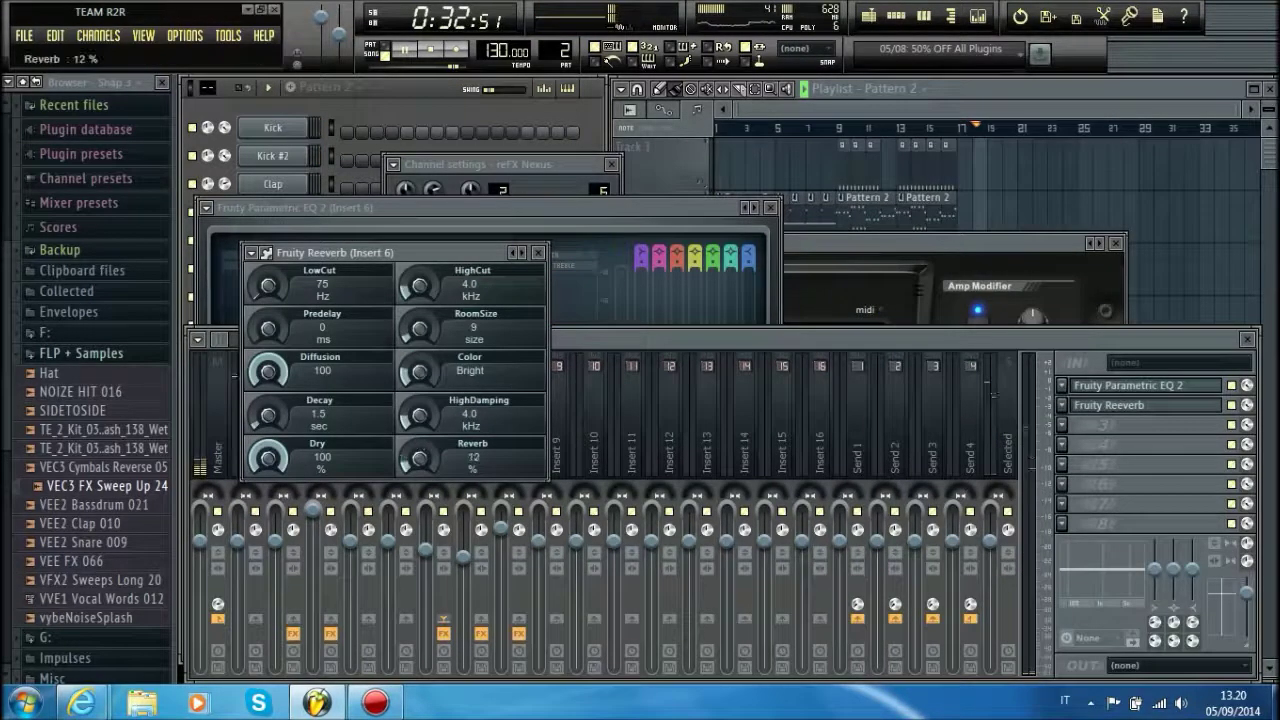
- Restart playback from the beginning of the song and maximize the playlist
click(893, 138)
key(space)
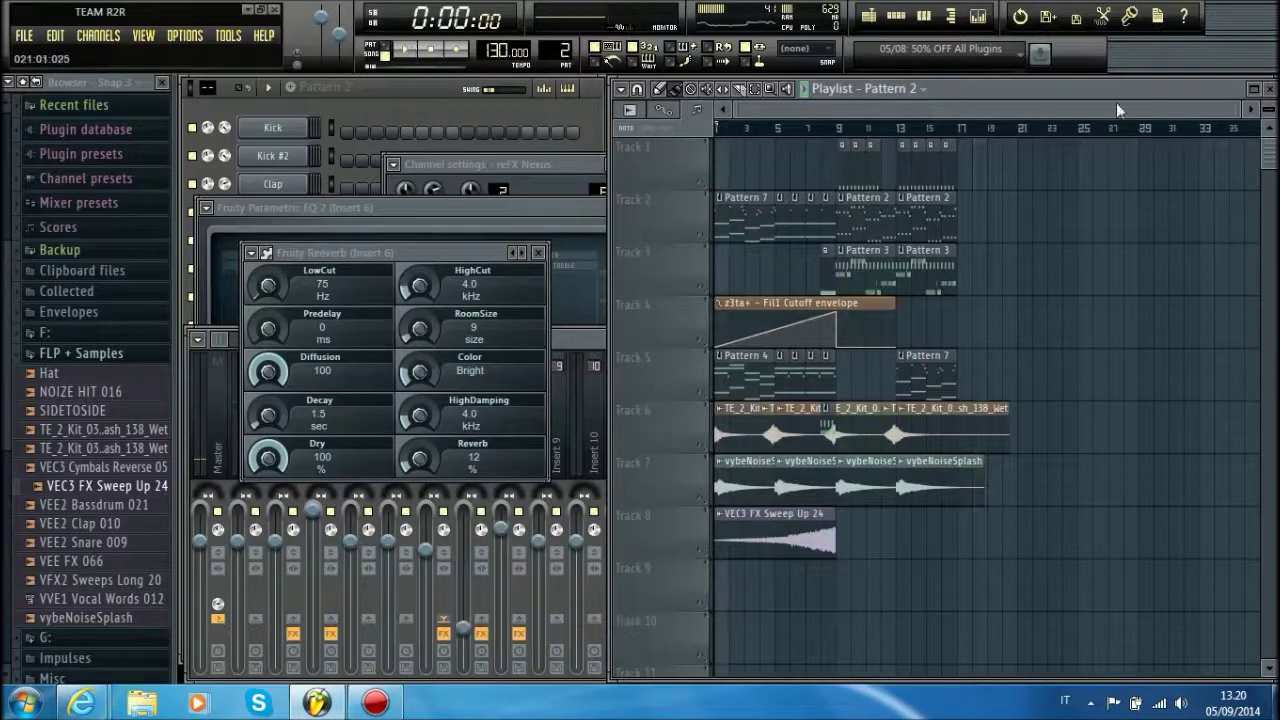
key(space)
click(1254, 89)
- Move the z3ta+ Fil1 Cutoff envelope to track 11, and the bar 8 fill clip and bar 13 Pattern 7 clip up to track 4
drag(408, 298, 330, 525)
scroll(641, 484, up, 3)
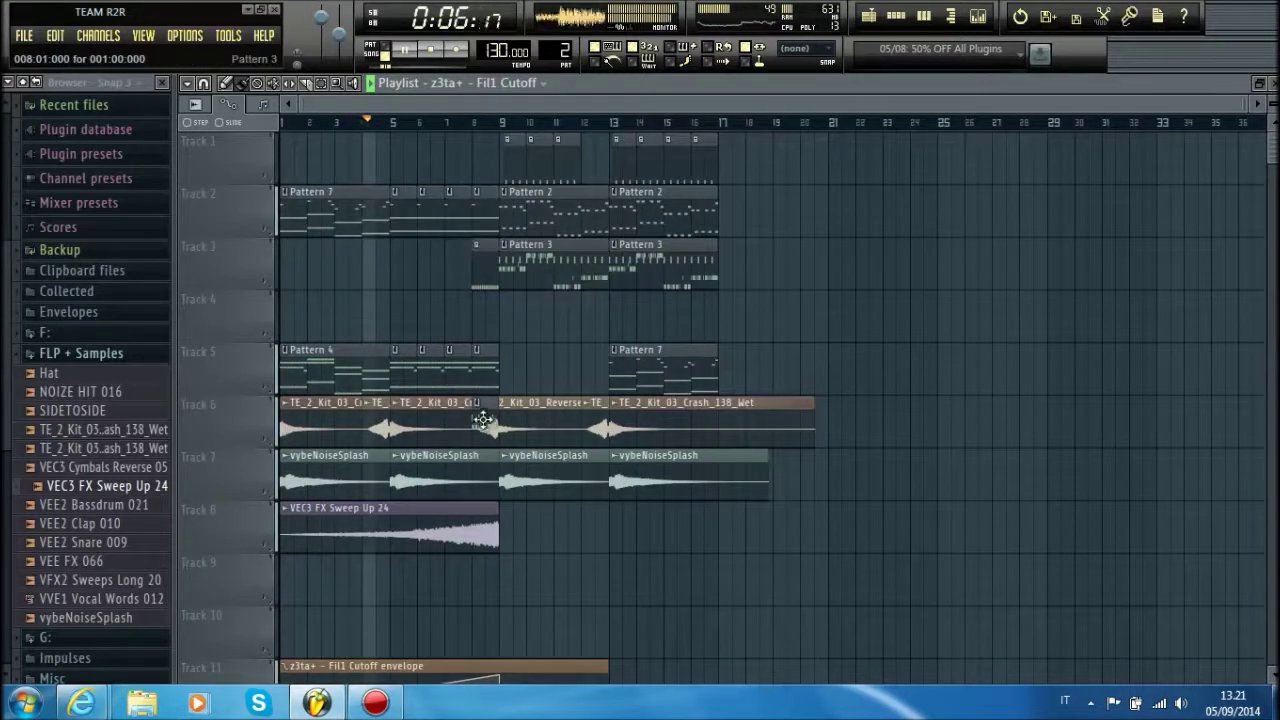
drag(650, 362, 655, 308)
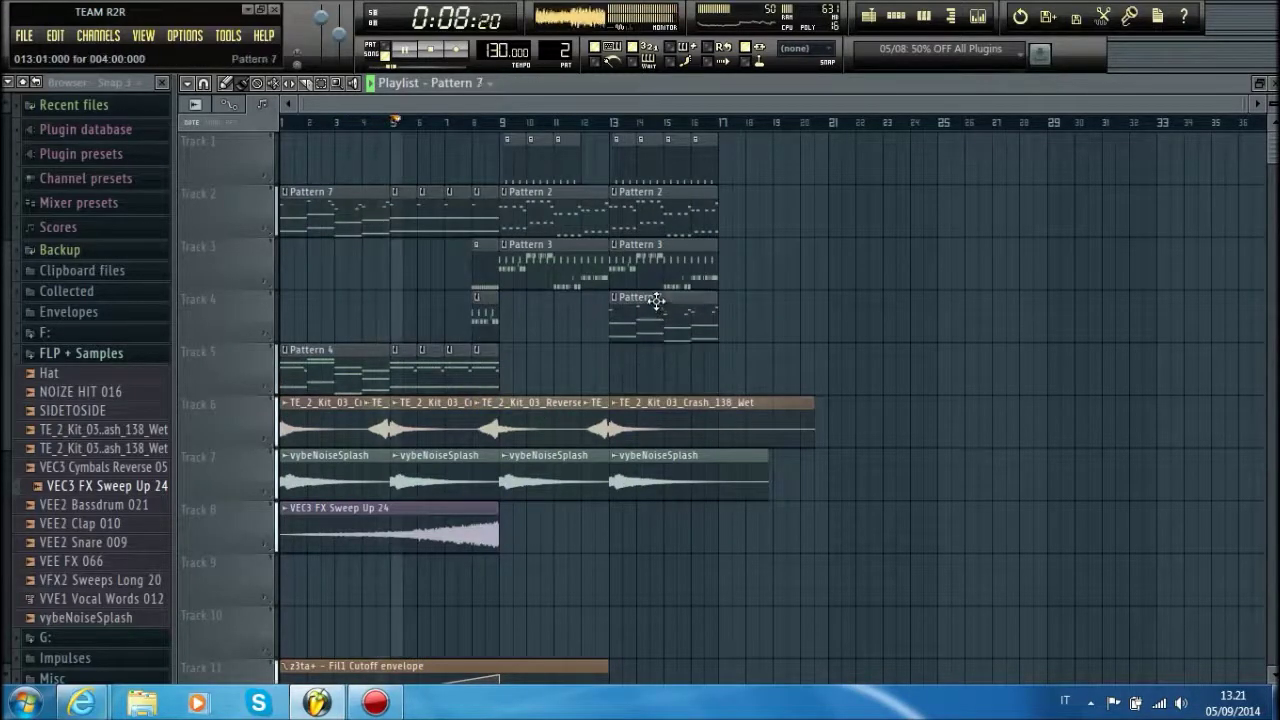
- Move the VEC3 FX Sweep Up 24 clip and all vybeNoiseSplash clips up to track 6 with the crashes, clear the selection, and collapse the browser folders
drag(457, 523, 471, 466)
drag(738, 549, 360, 466)
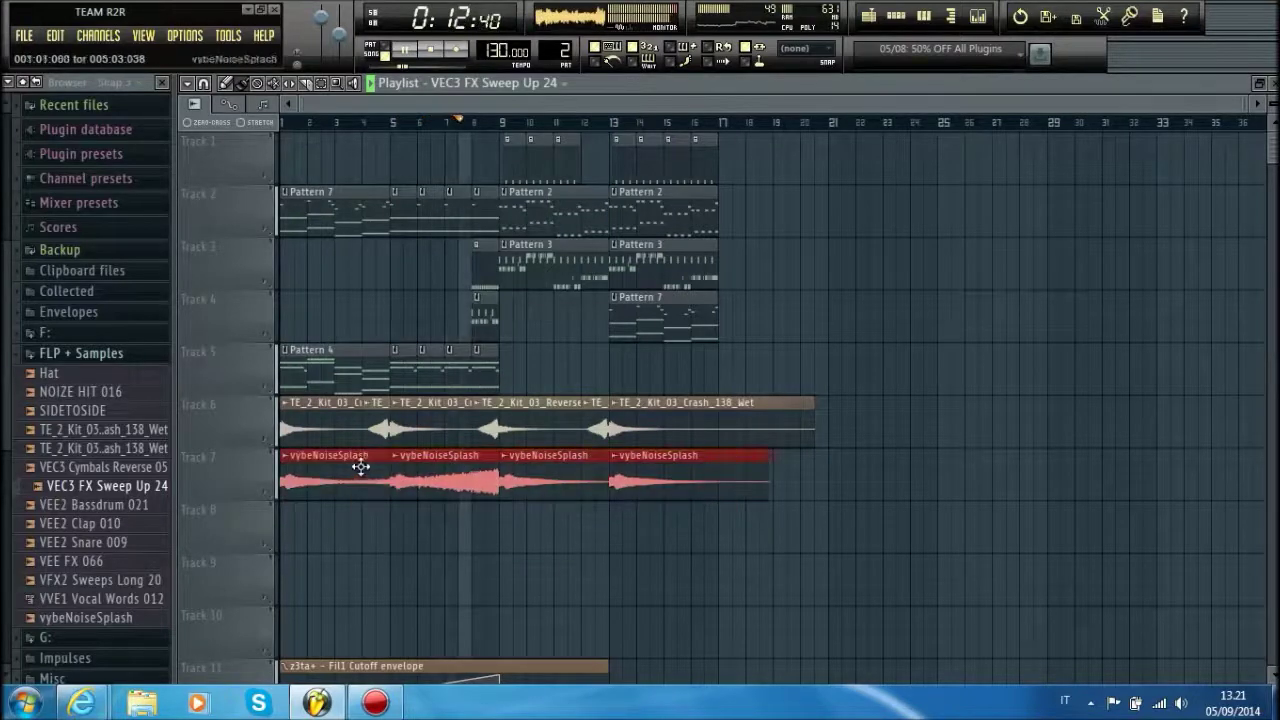
drag(360, 417, 360, 415)
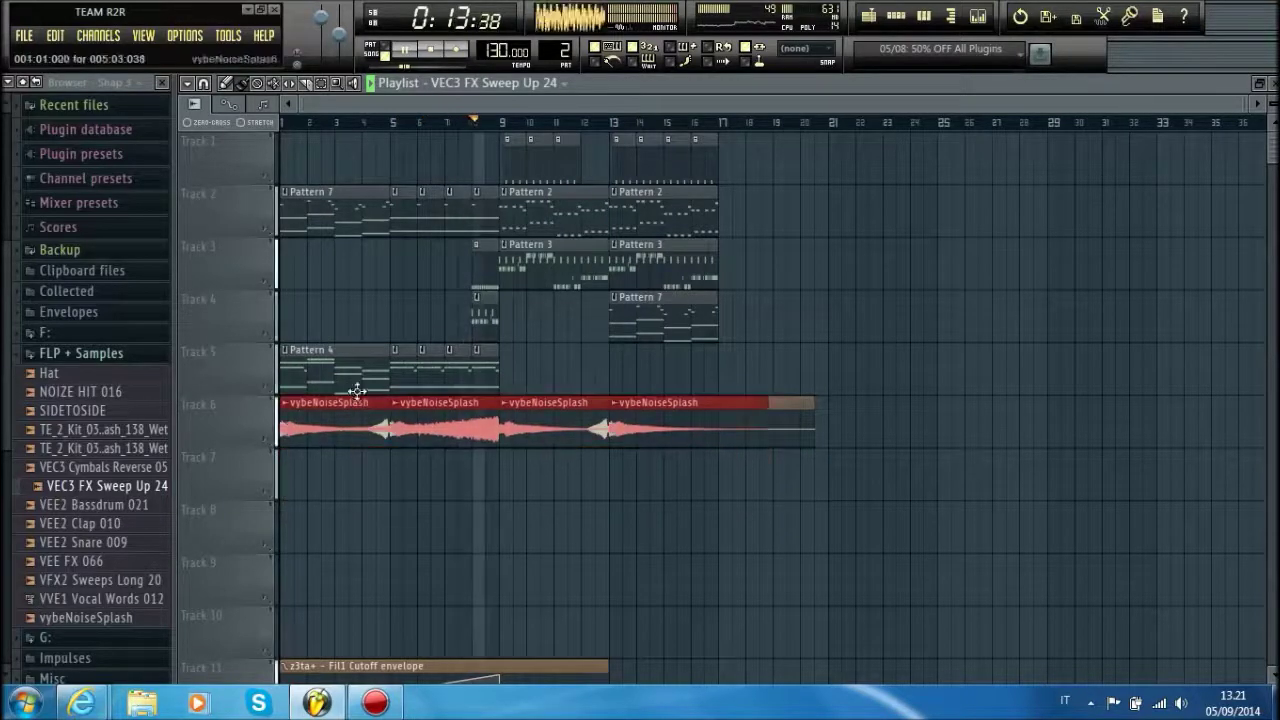
click(22, 83)
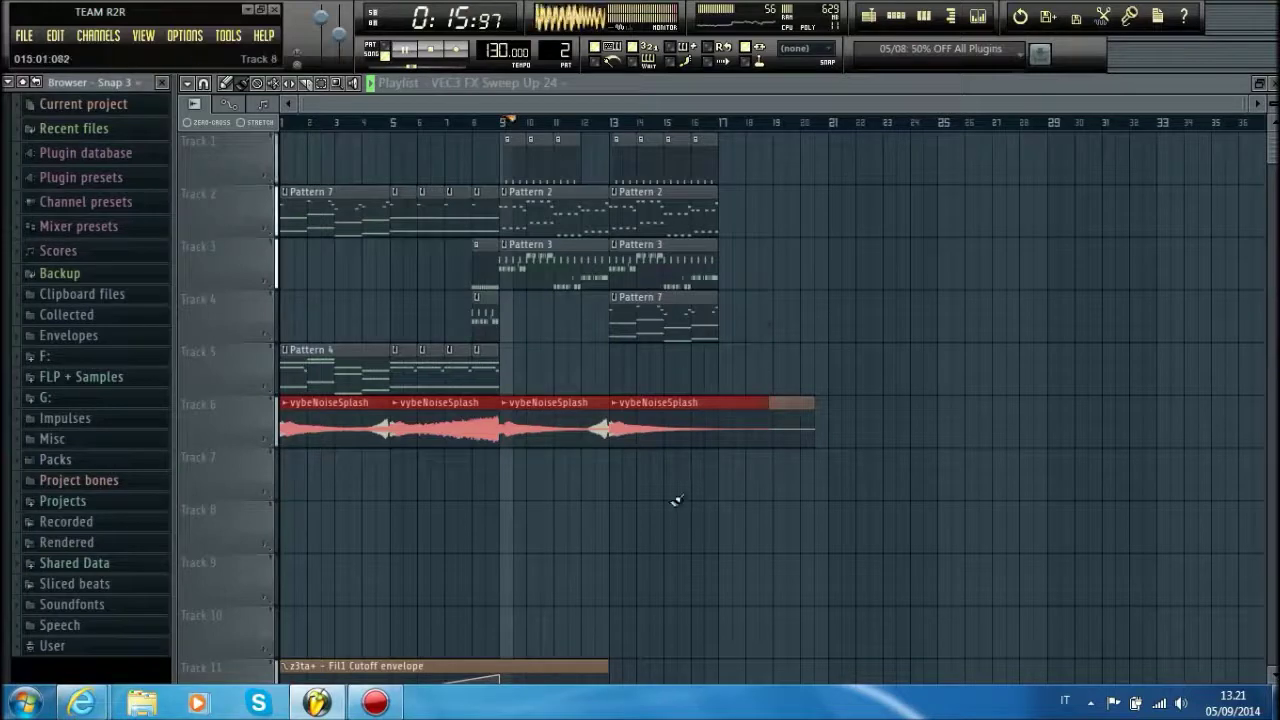
ctrl+click(757, 503)
- Select the four automation clips, move them up to tracks 7 to 10 directly below the audio clips, and clear the selection
scroll(755, 508, down, 4)
drag(668, 626, 446, 157)
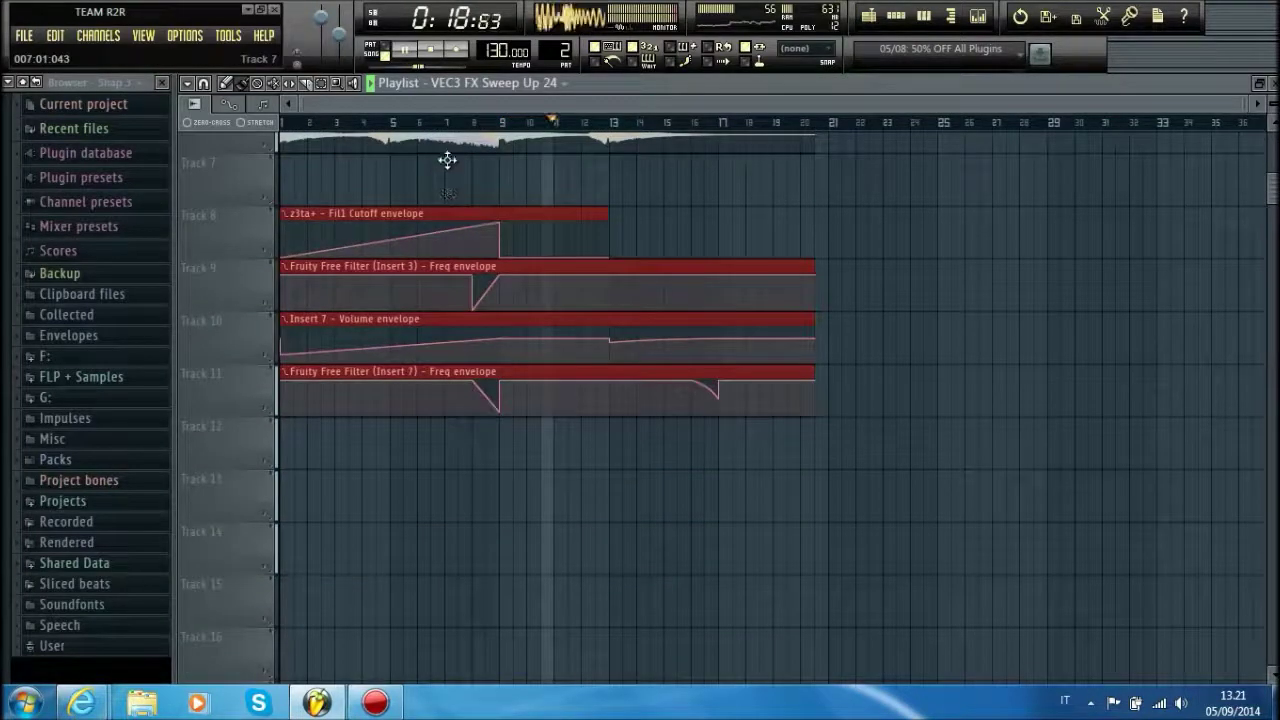
ctrl+click(1071, 386)
scroll(1071, 386, up, 5)
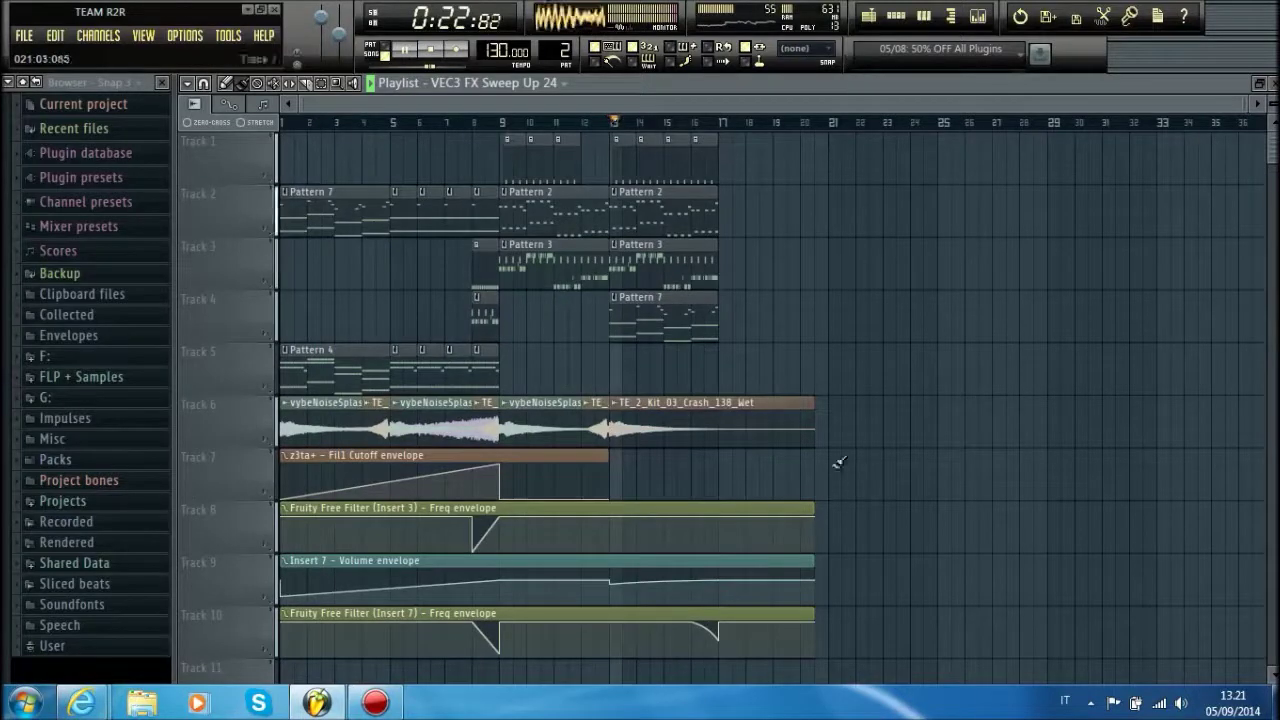
click(976, 18)
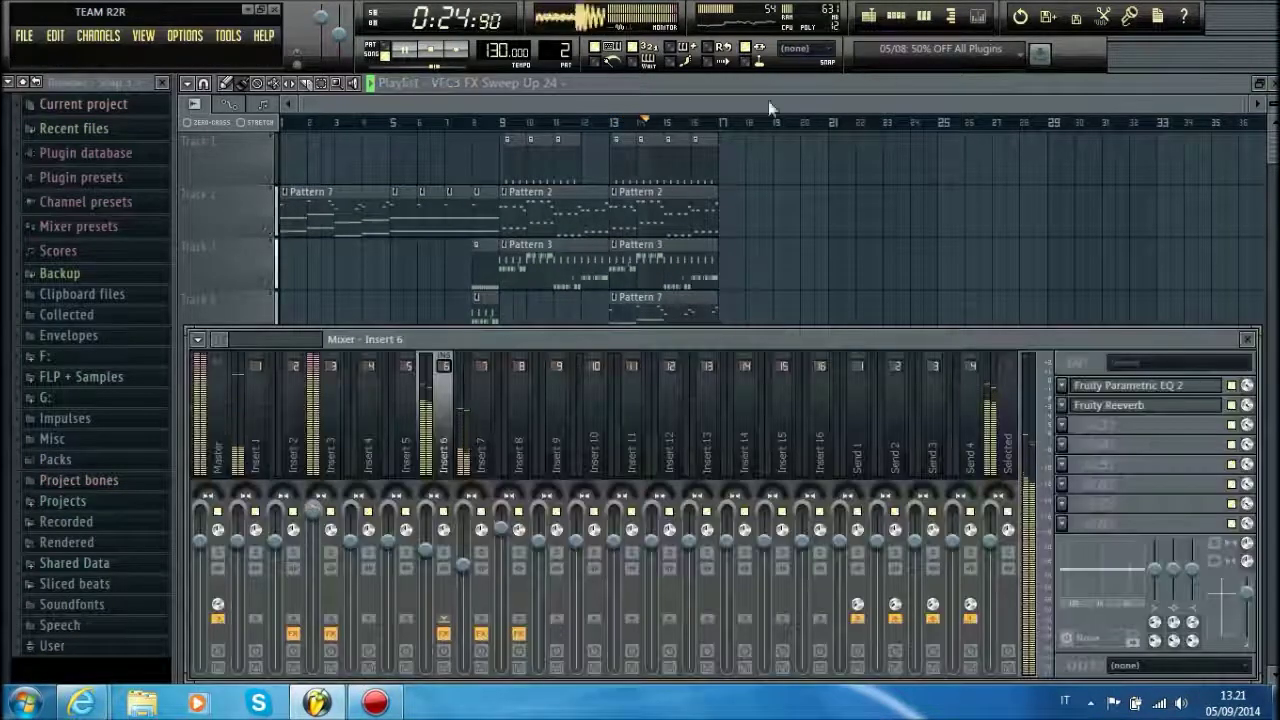
key(F9)
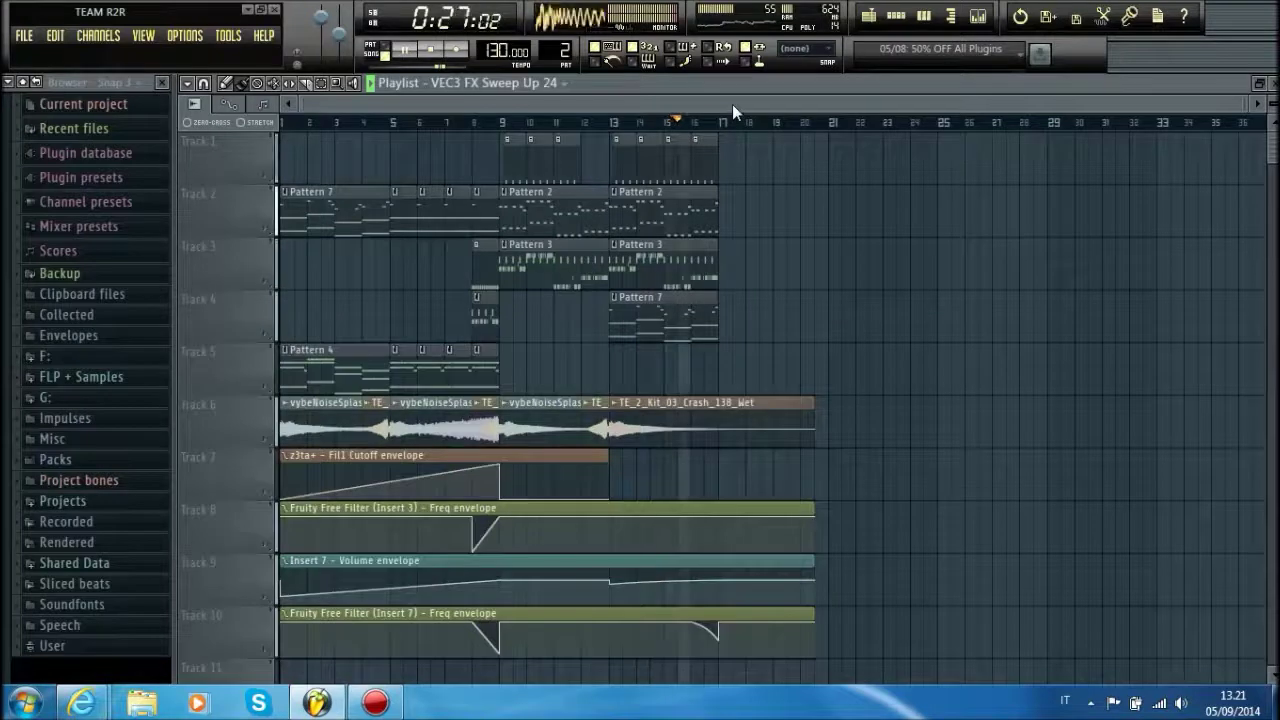